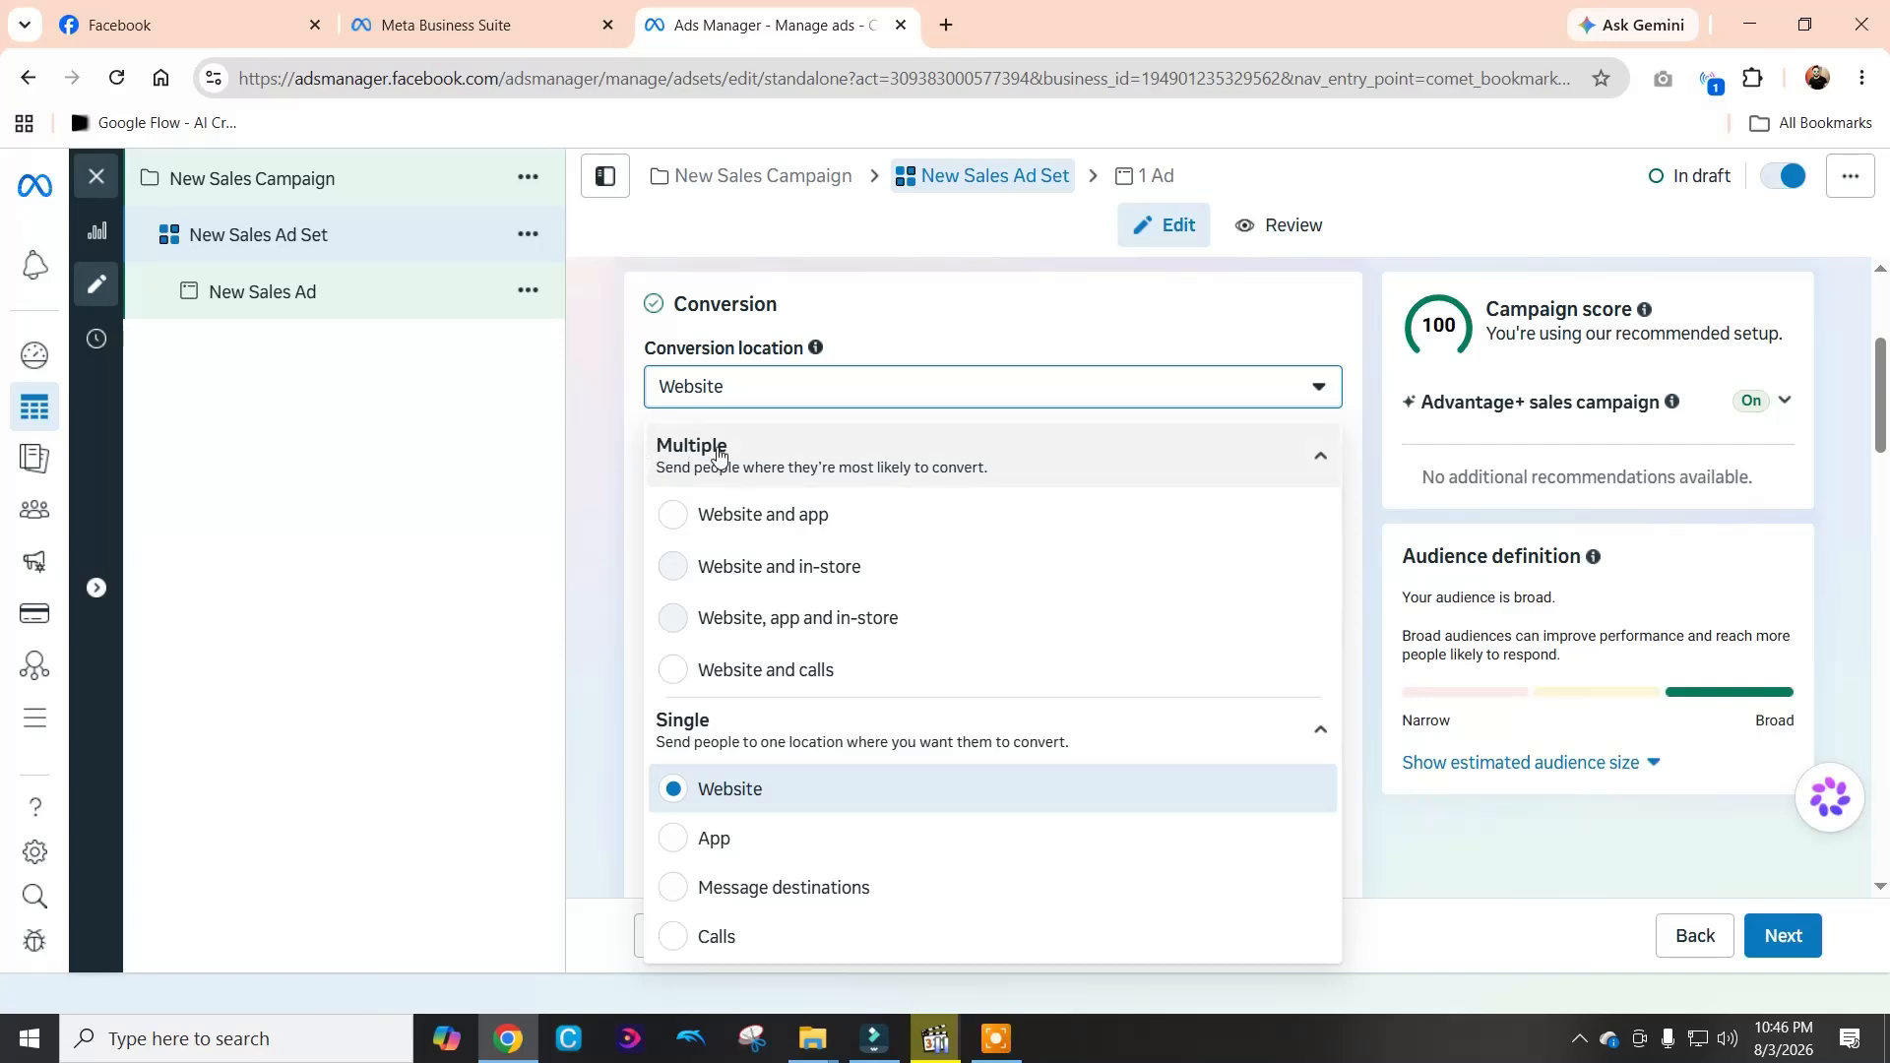
Examine the conversion events available for the ad set's Organic Store dataset
left_click(604, 499)
scroll(631, 560, "down", 3)
scroll(680, 591, "down", 1)
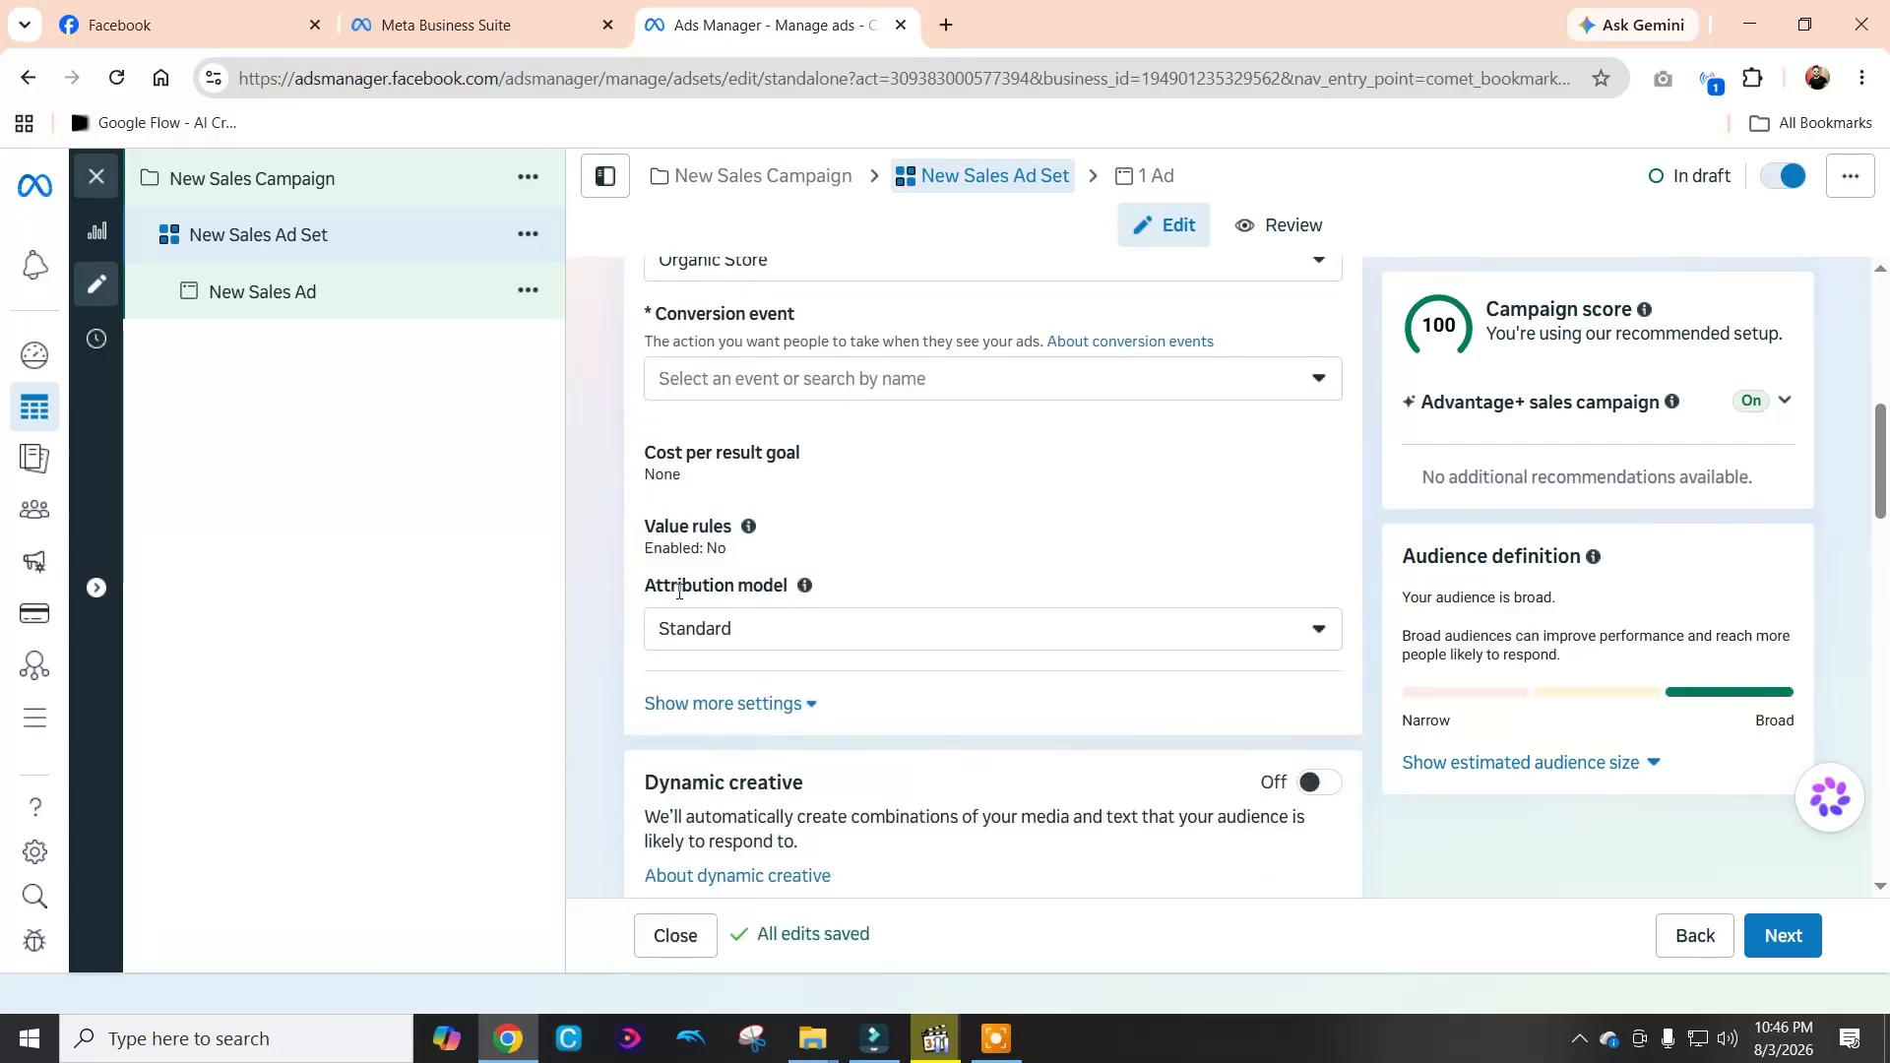
scroll(723, 622, "up", 2)
left_click(729, 625)
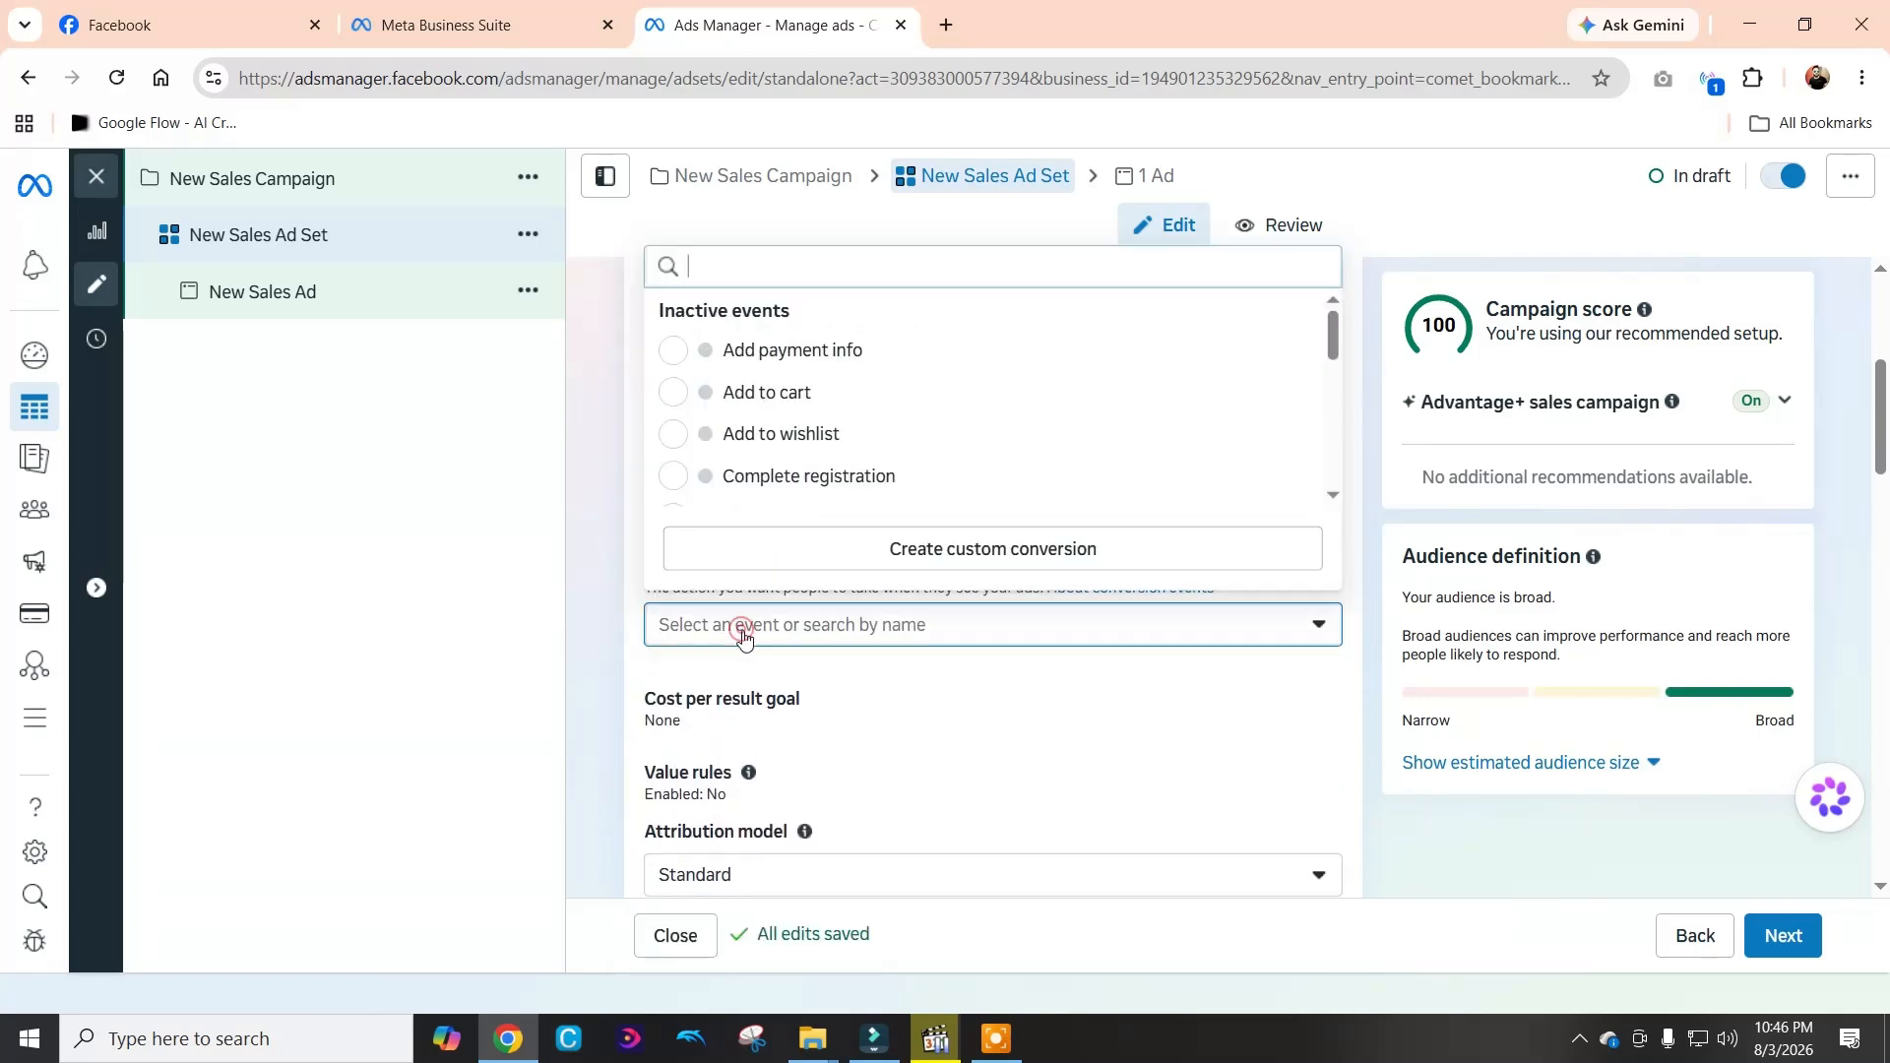
scroll(771, 423, "down", 3)
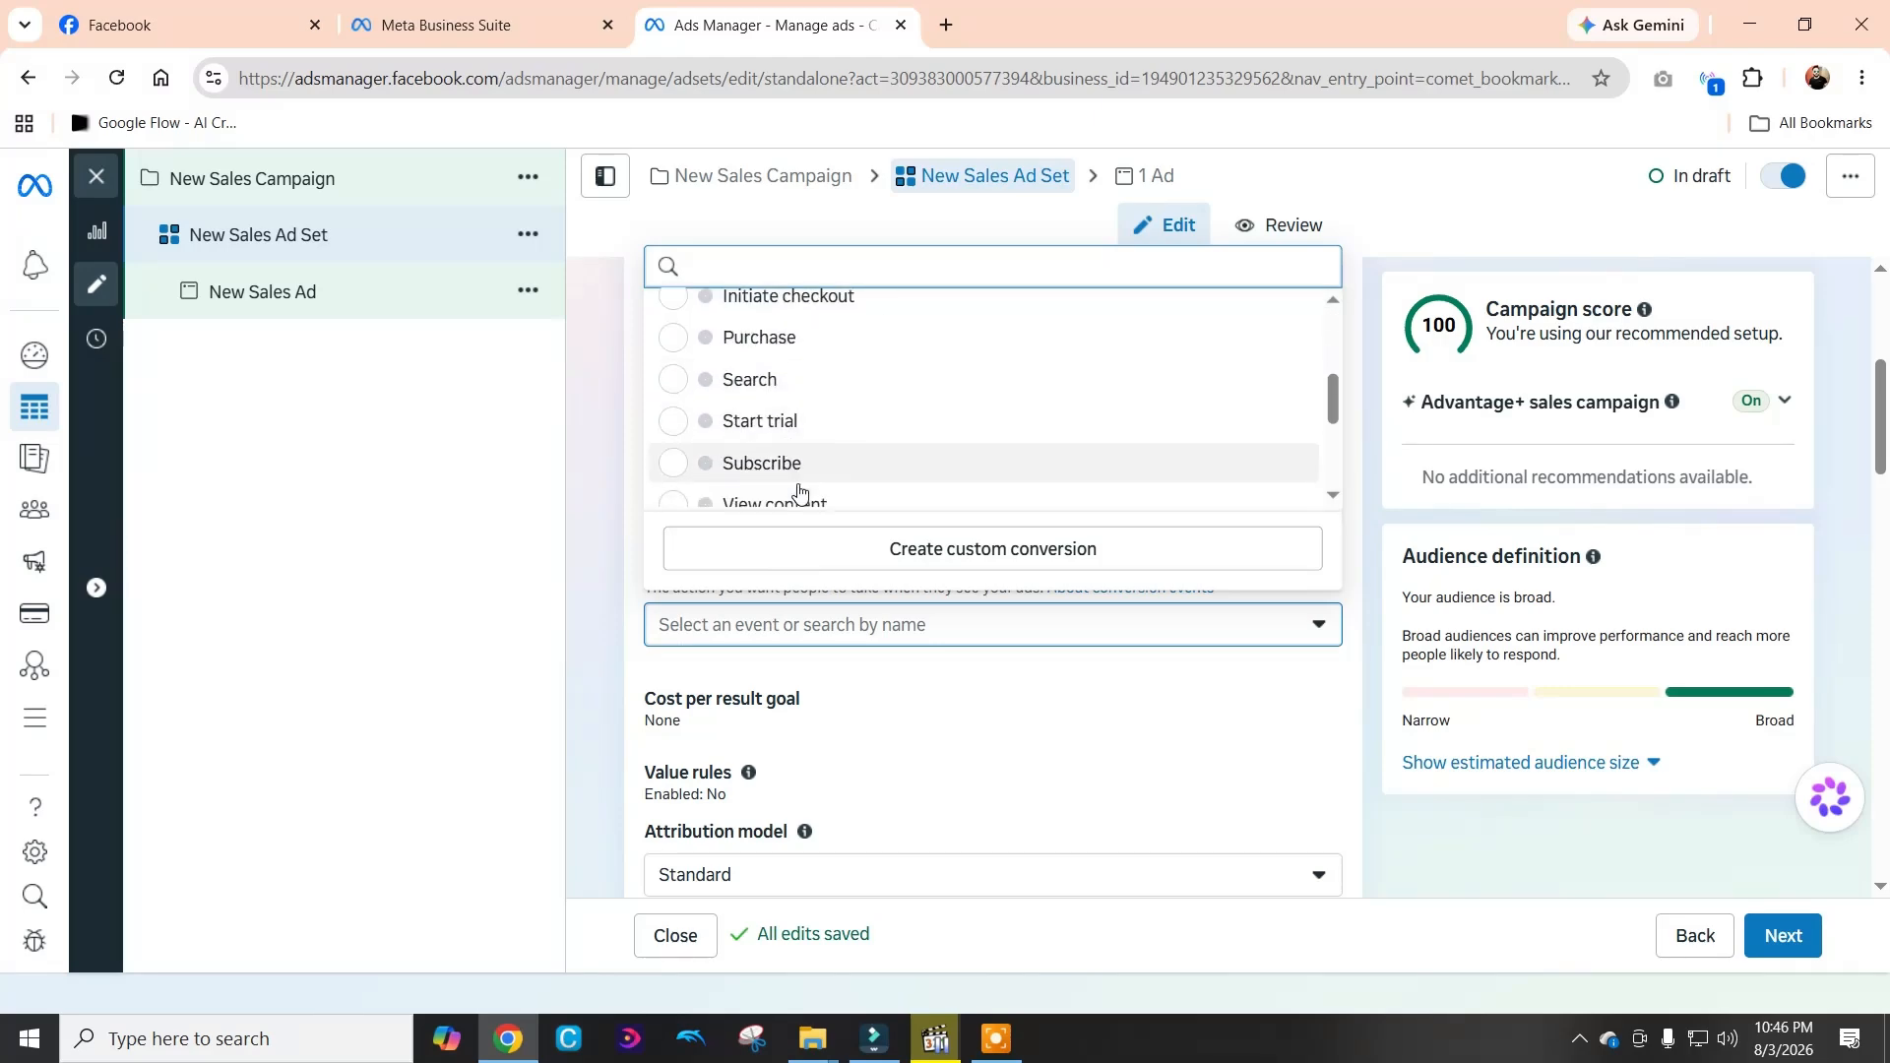
scroll(796, 477, "up", 3)
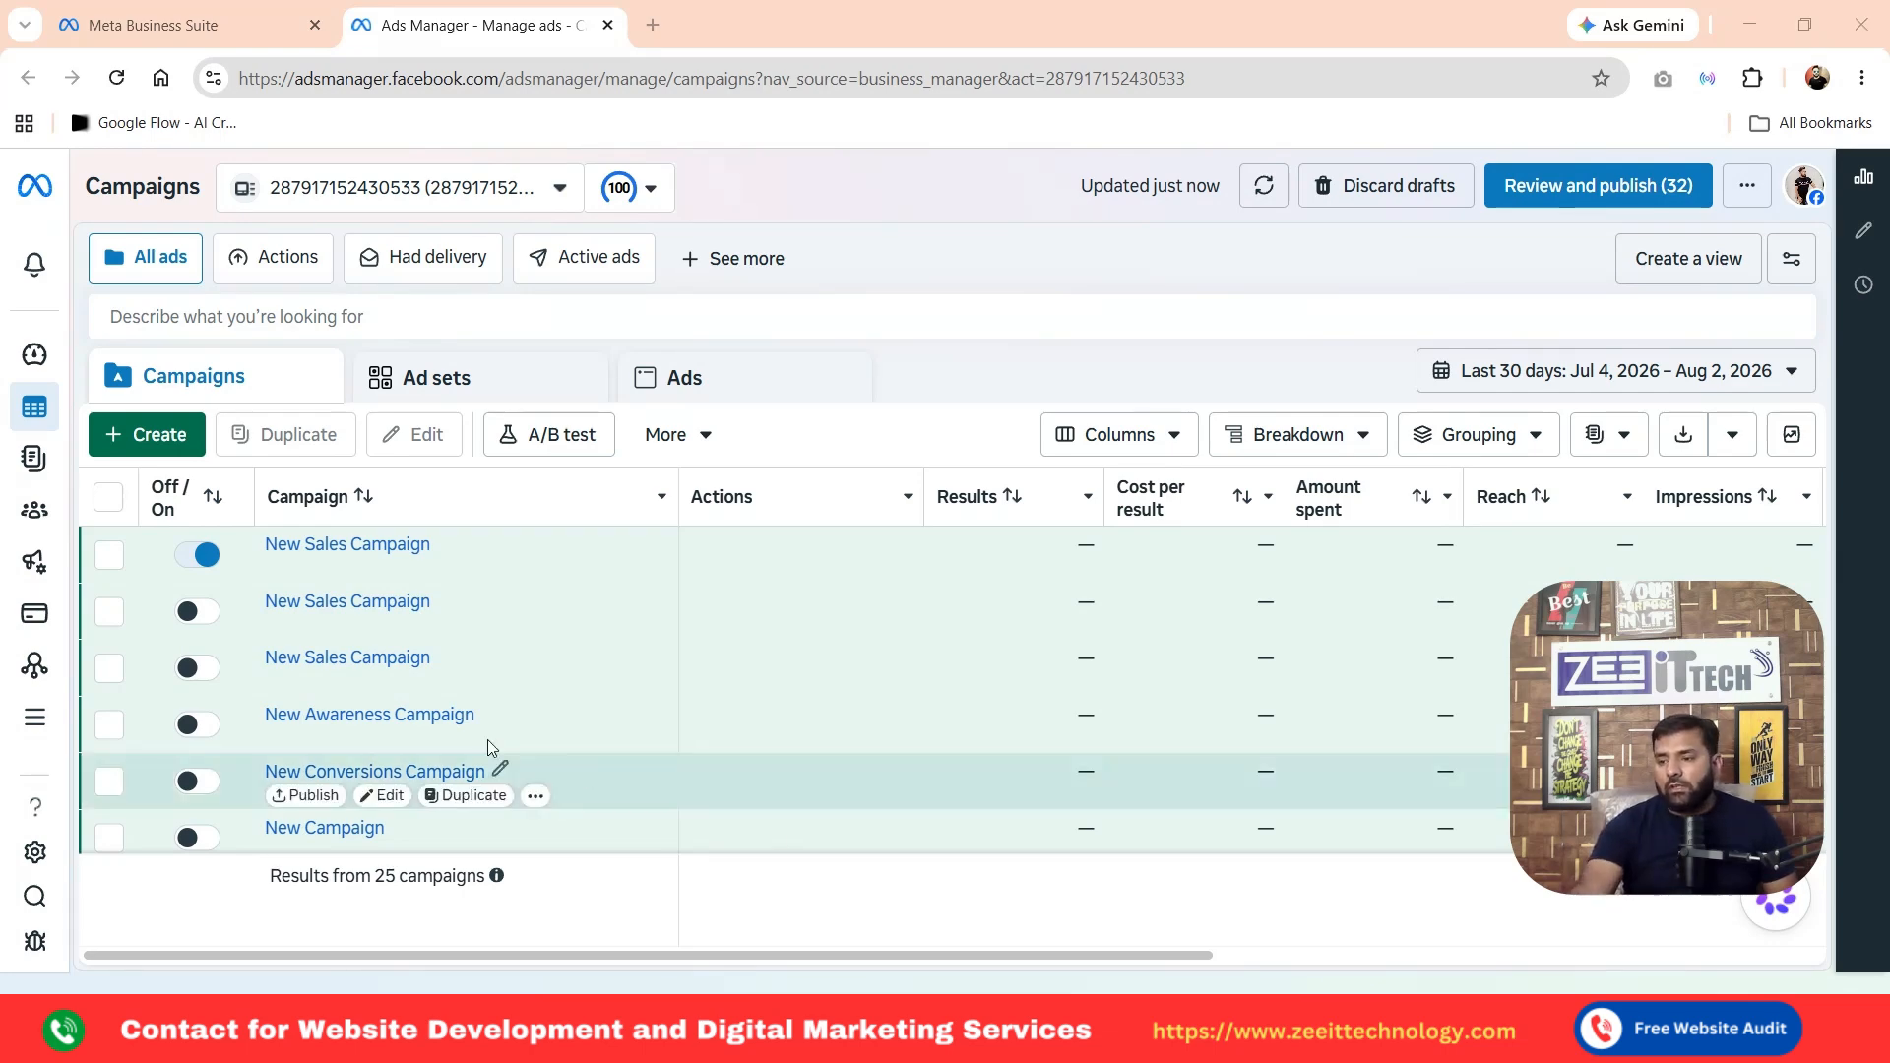
Create a new campaign with the Sales objective and dismiss the Advantage+ campaign setup notice in its ad set
left_click(162, 439)
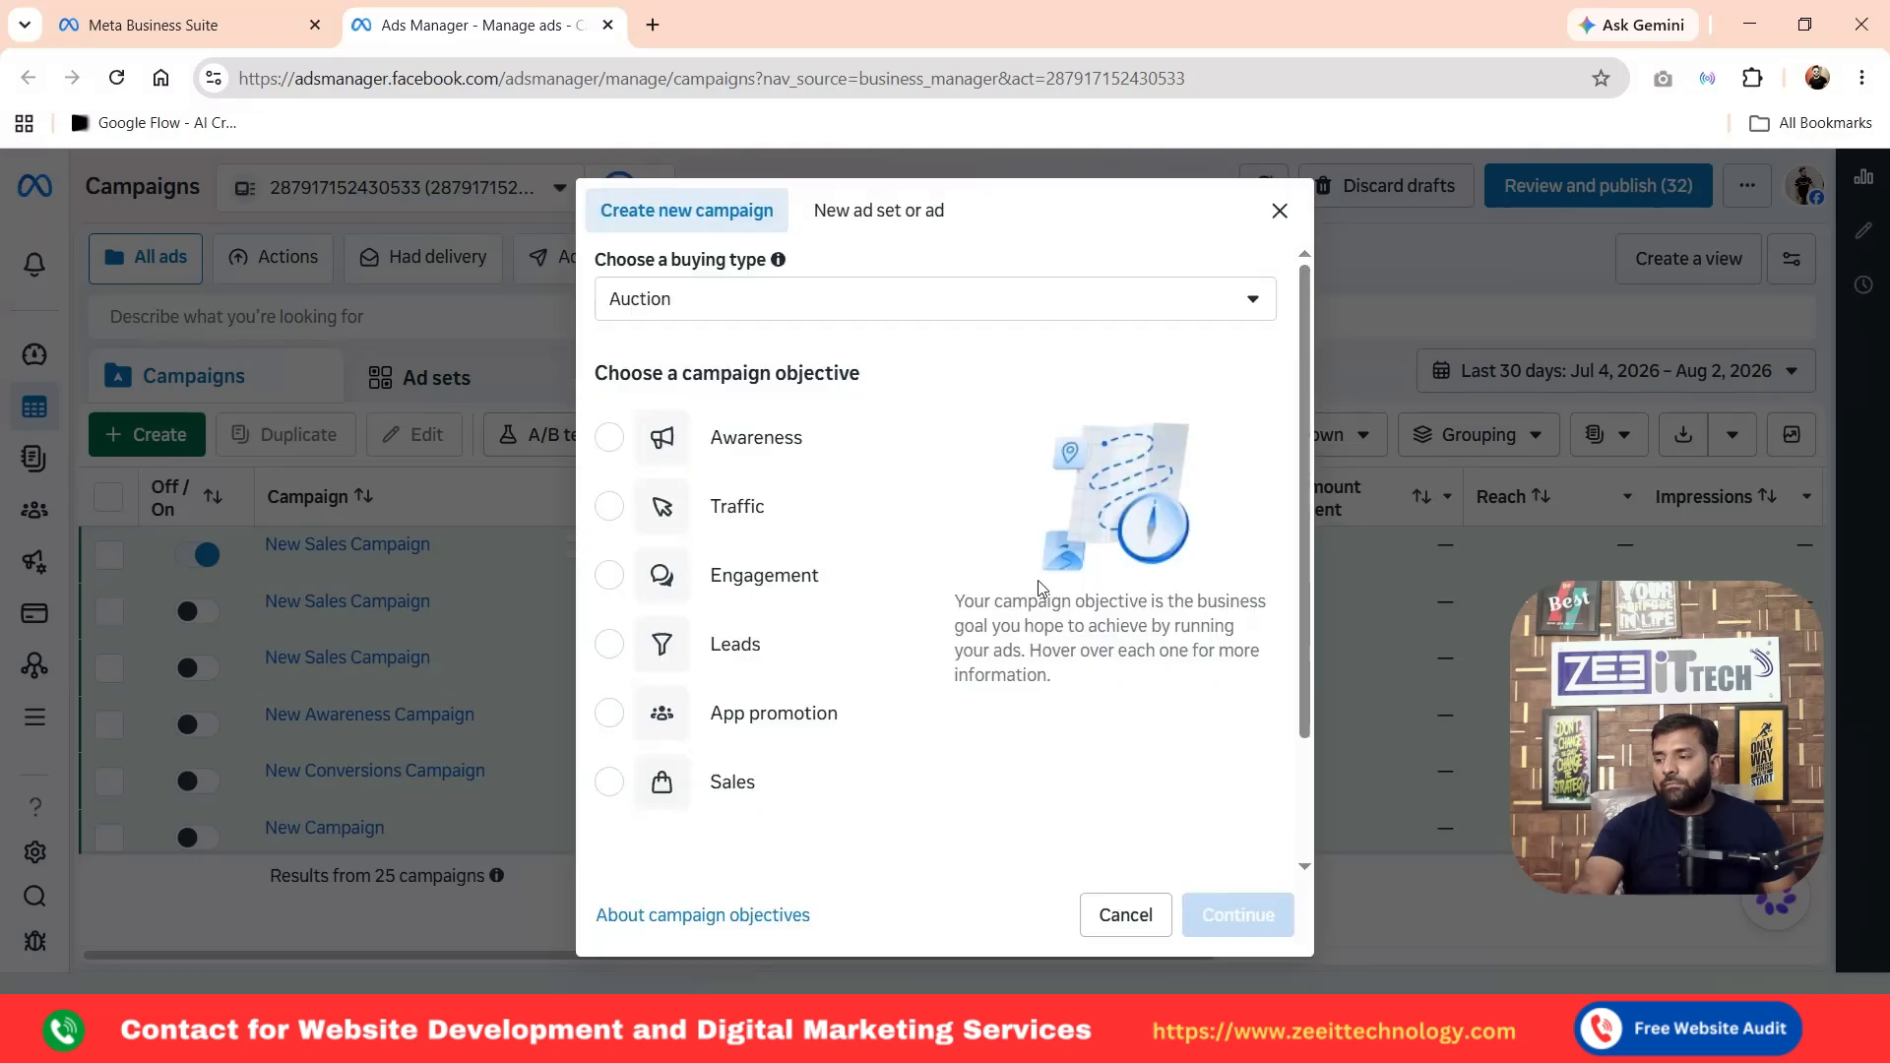
left_click(717, 783)
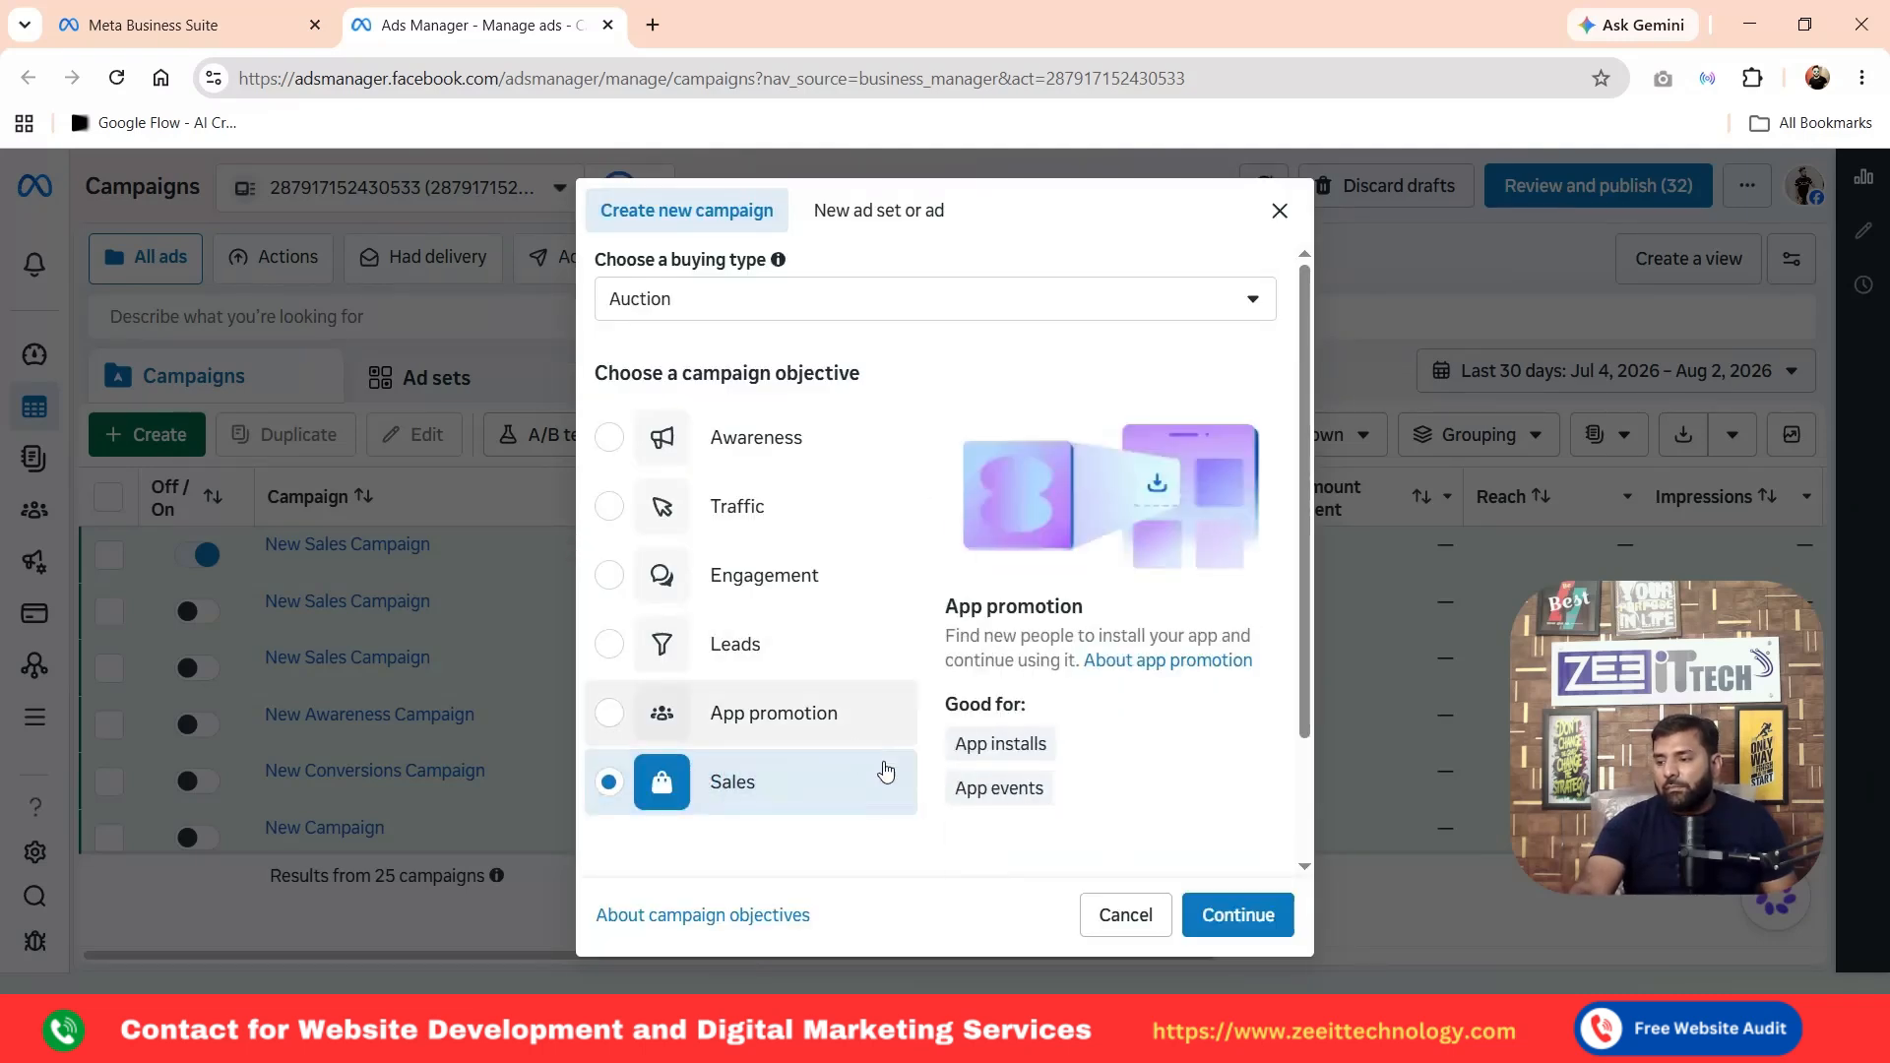
left_click(1278, 920)
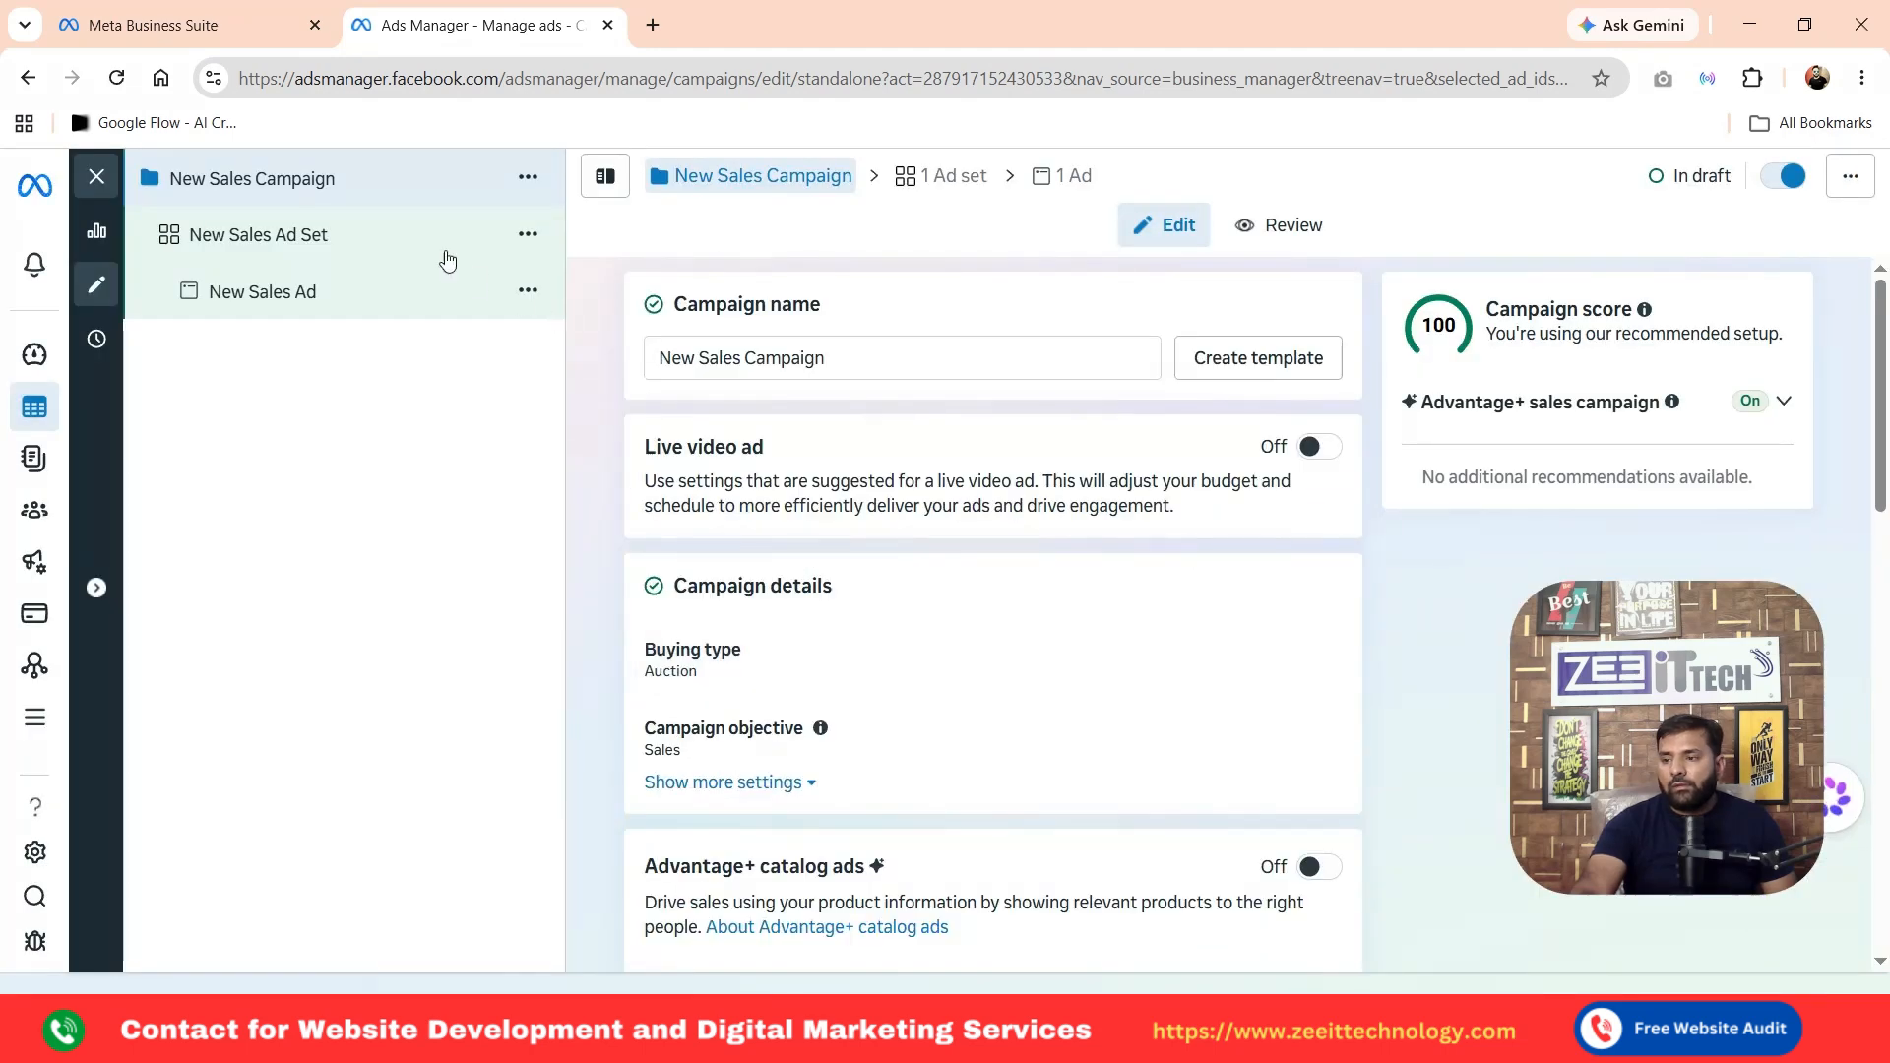
left_click(375, 234)
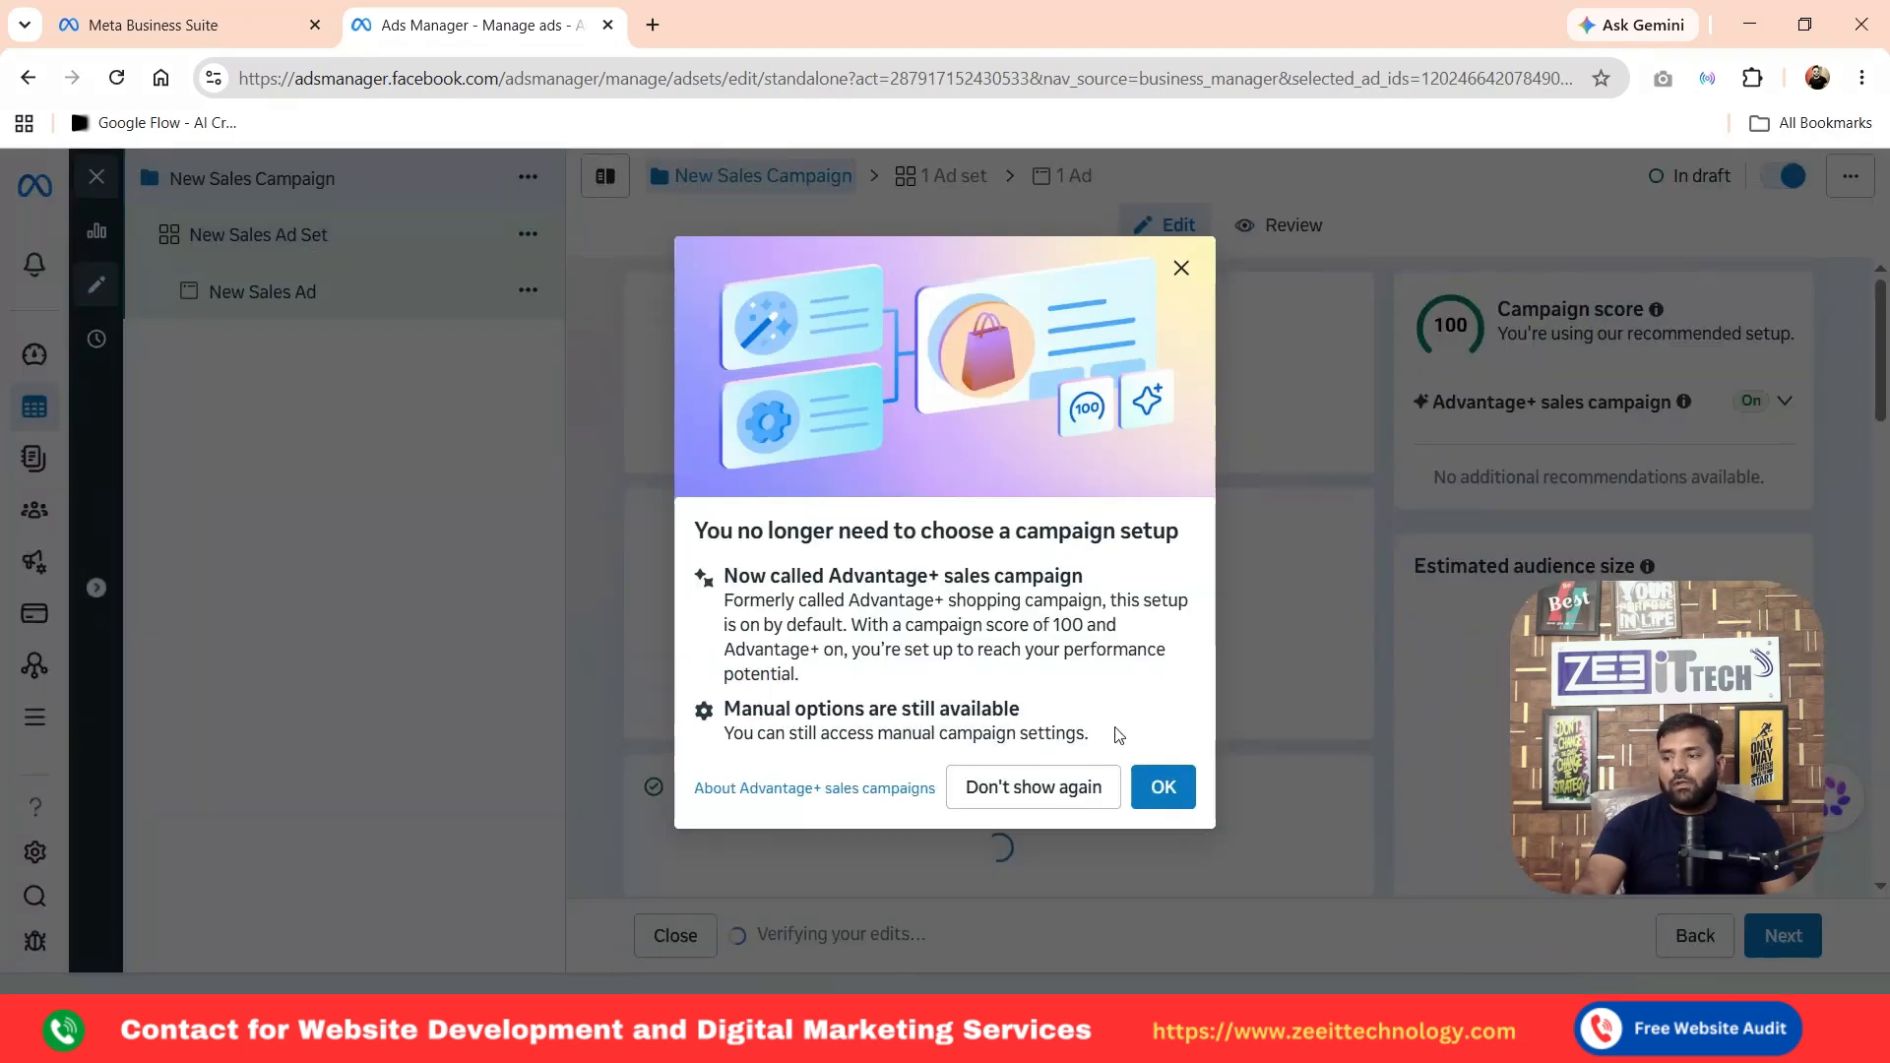
left_click(1163, 787)
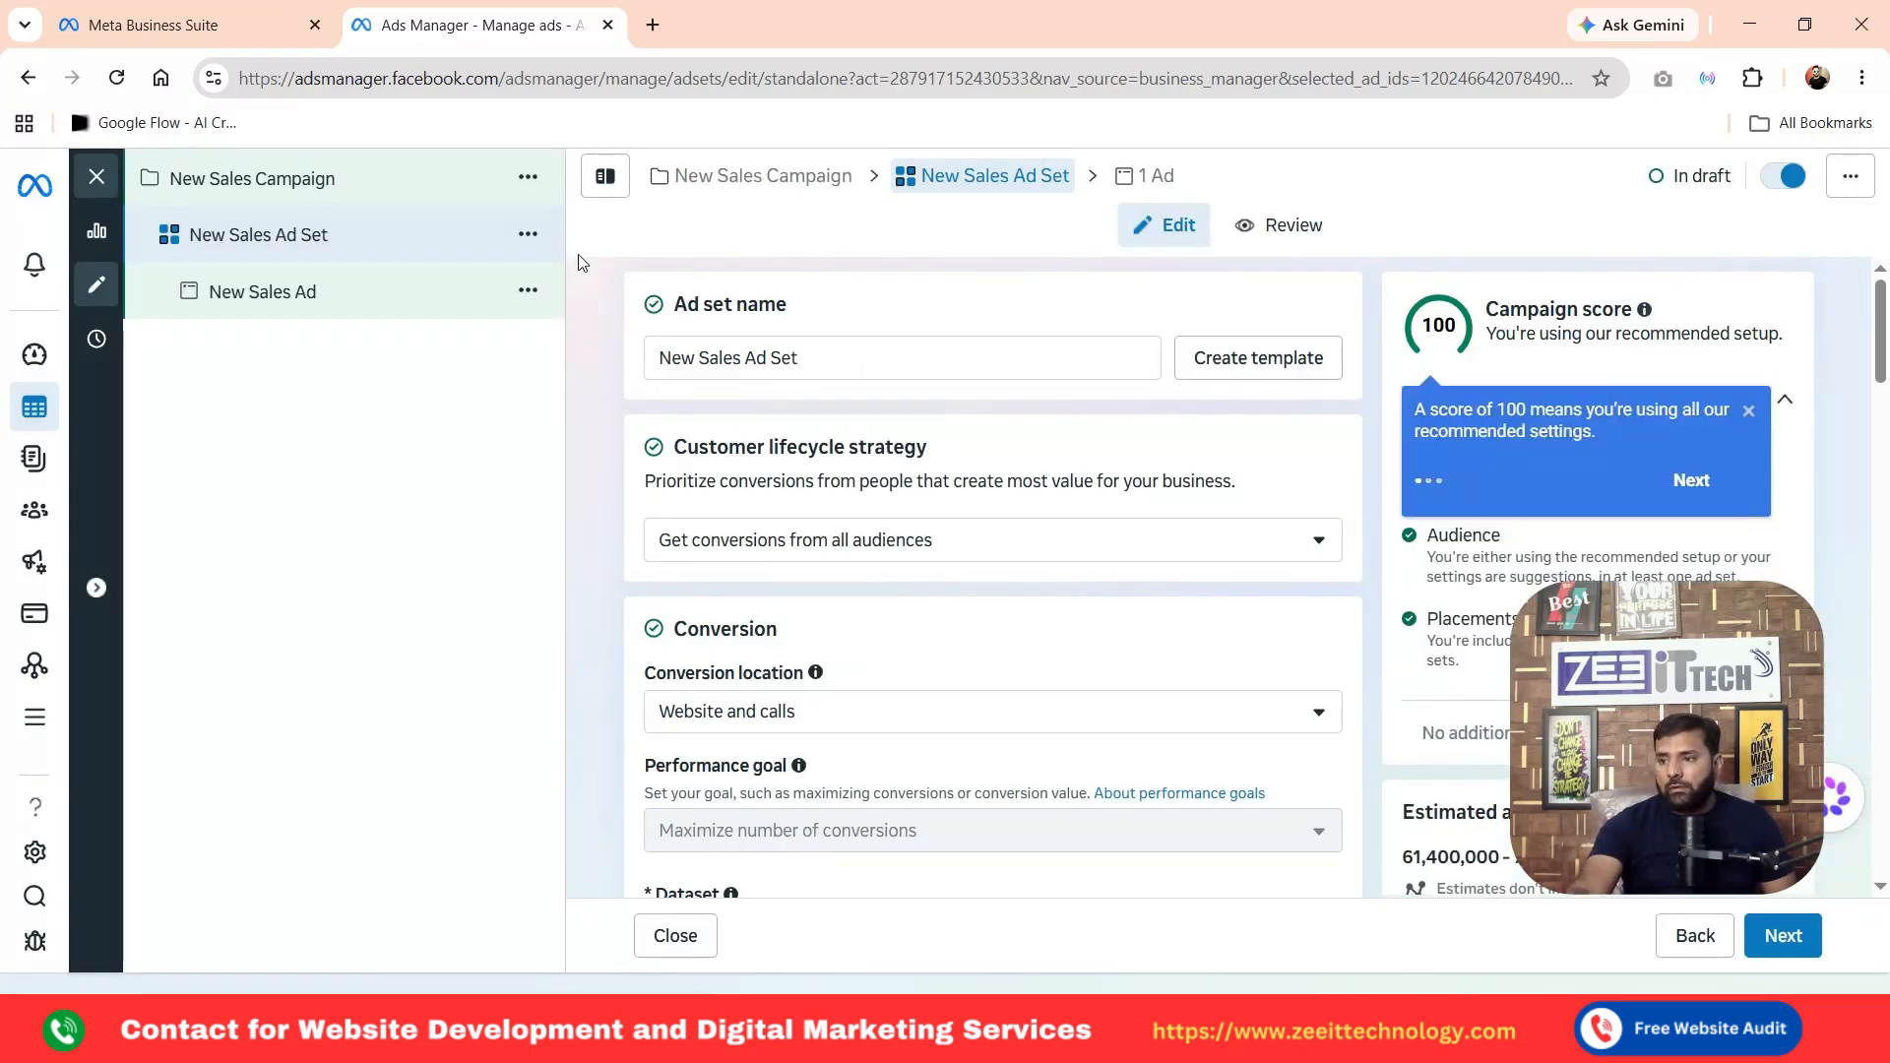
Review the new campaign's settings, including budget strategy, A/B test and audience segment reporting
left_click(291, 187)
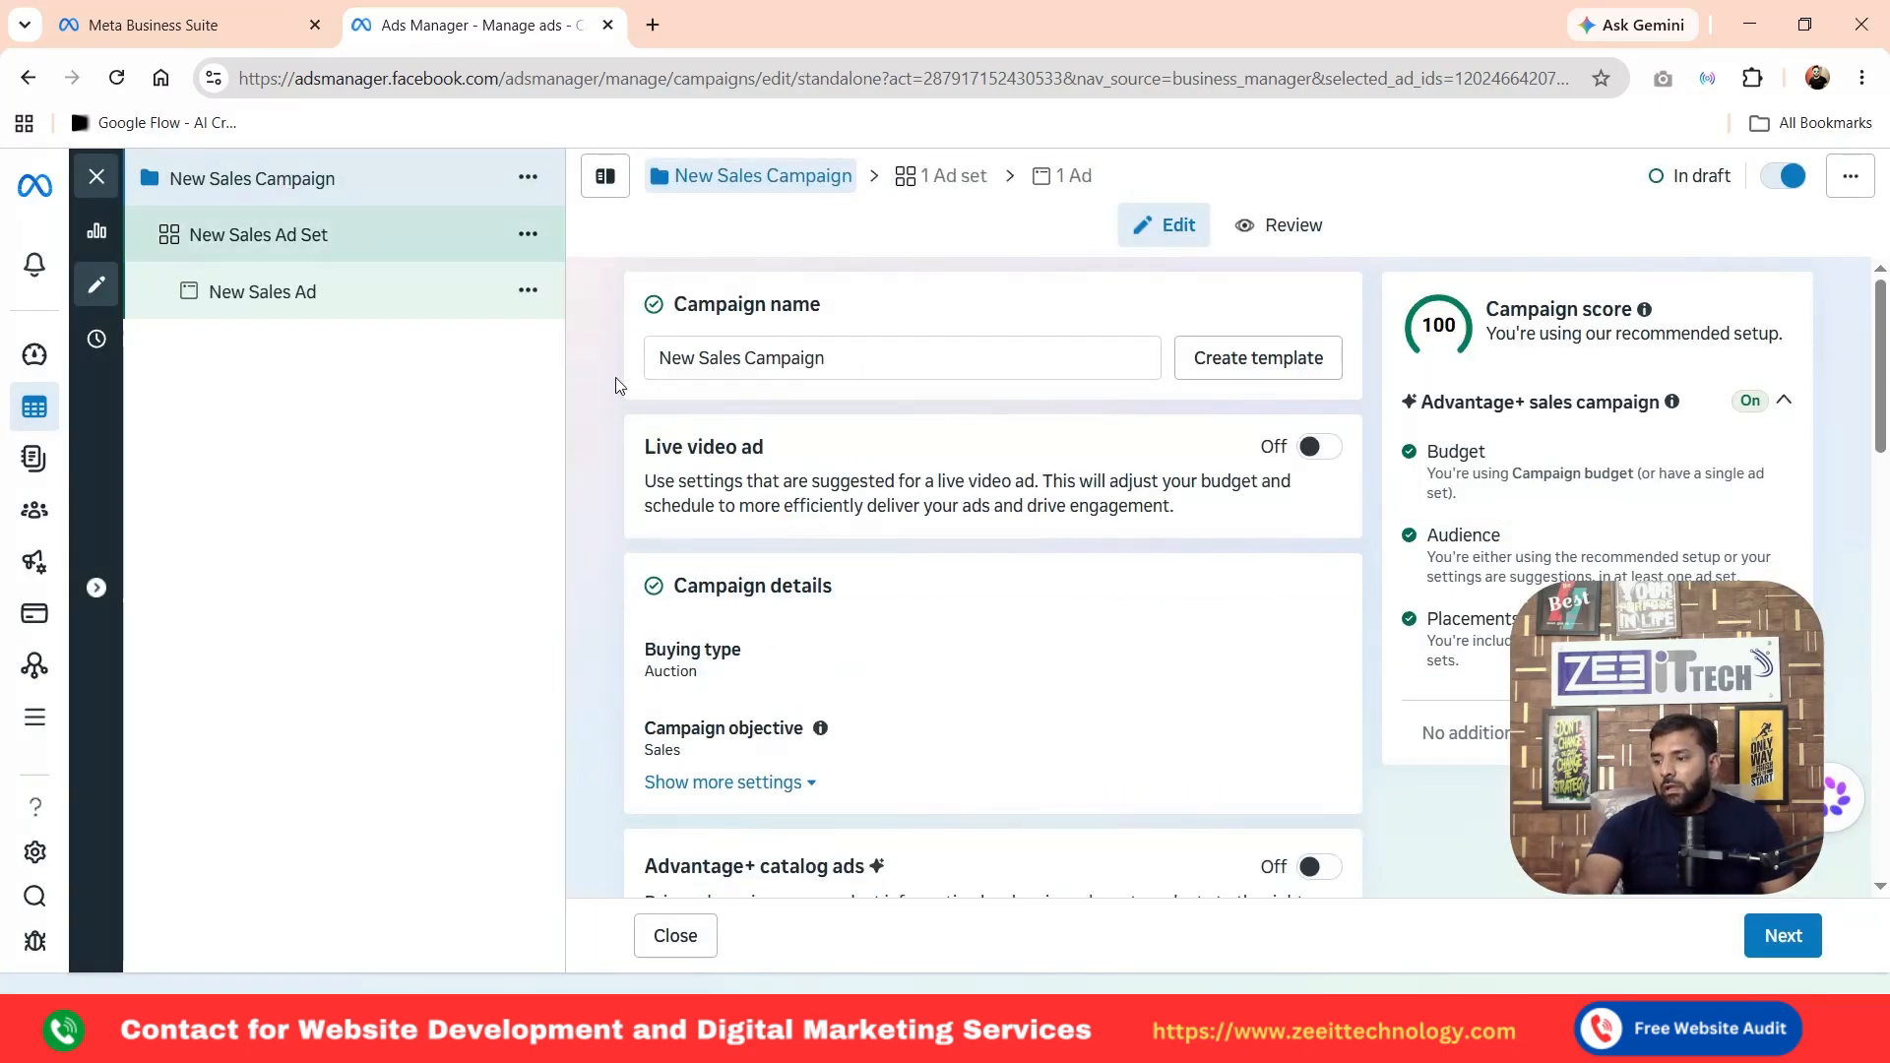
scroll(994, 816, "down", 3)
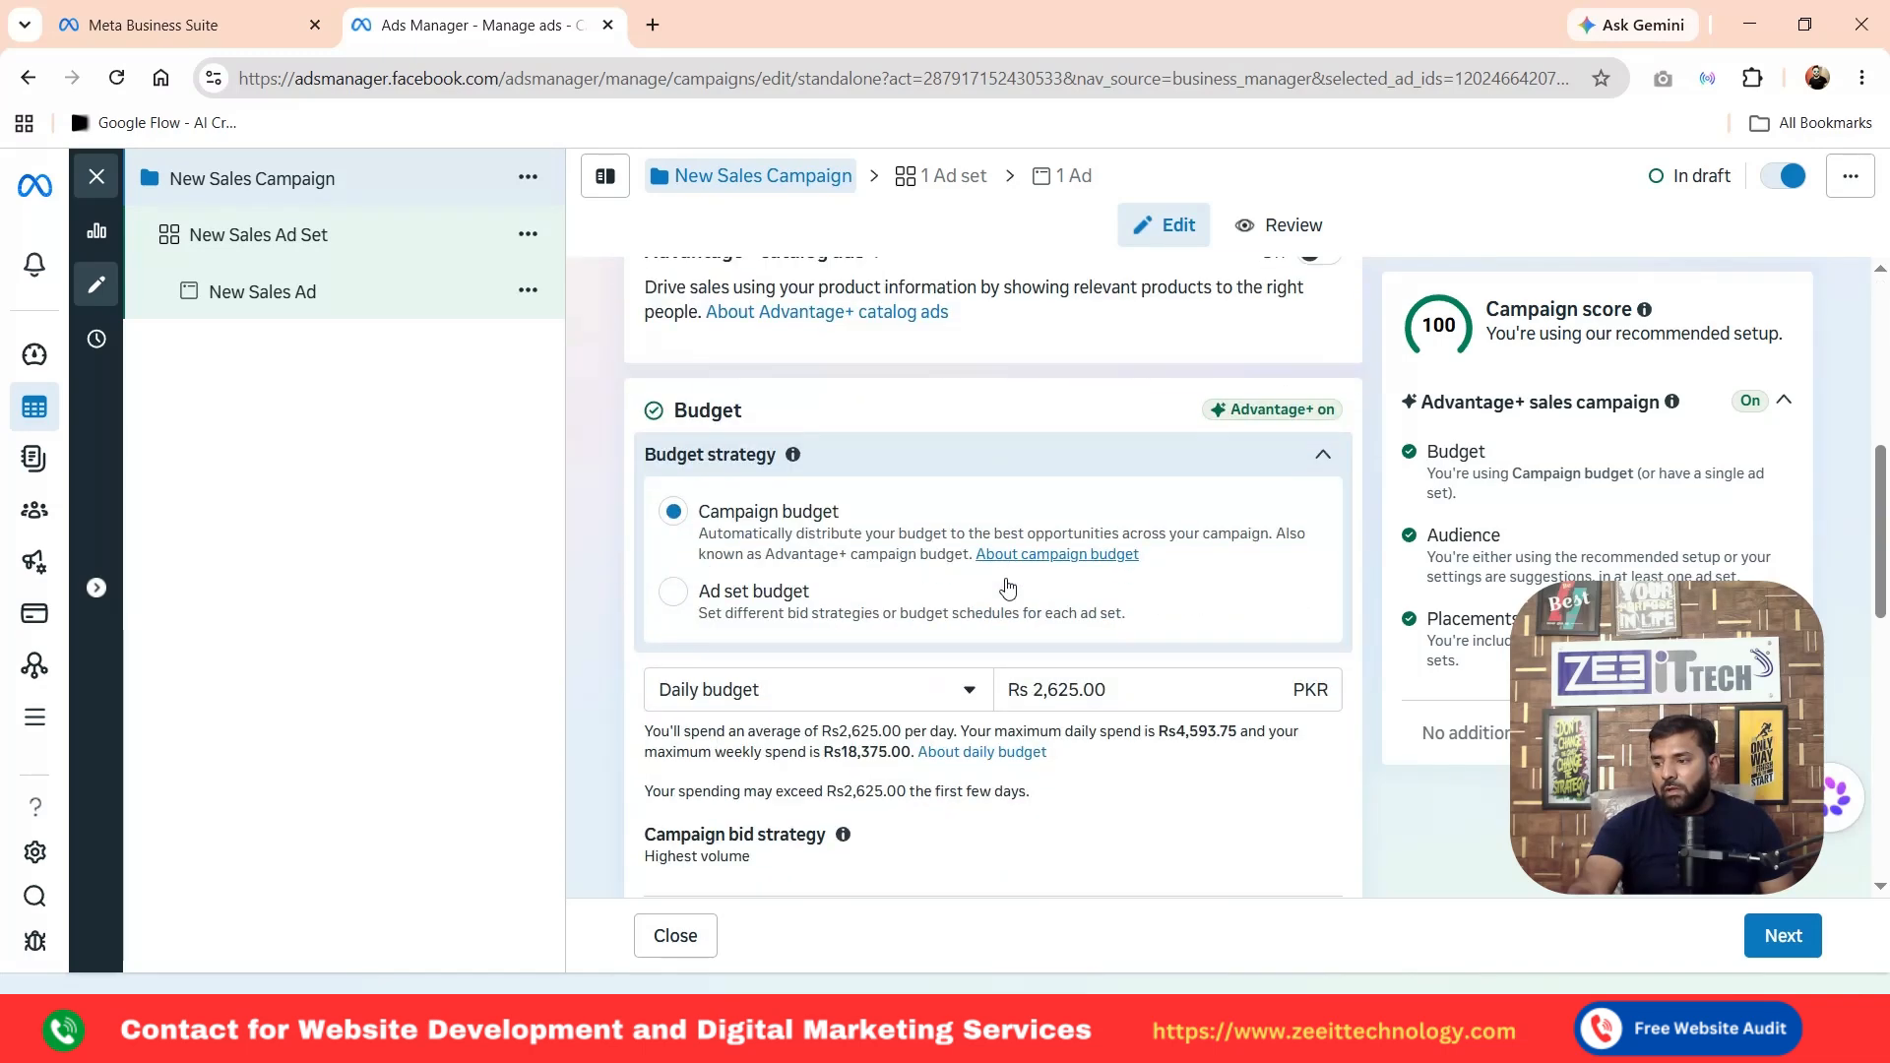
scroll(1009, 581, "down", 2)
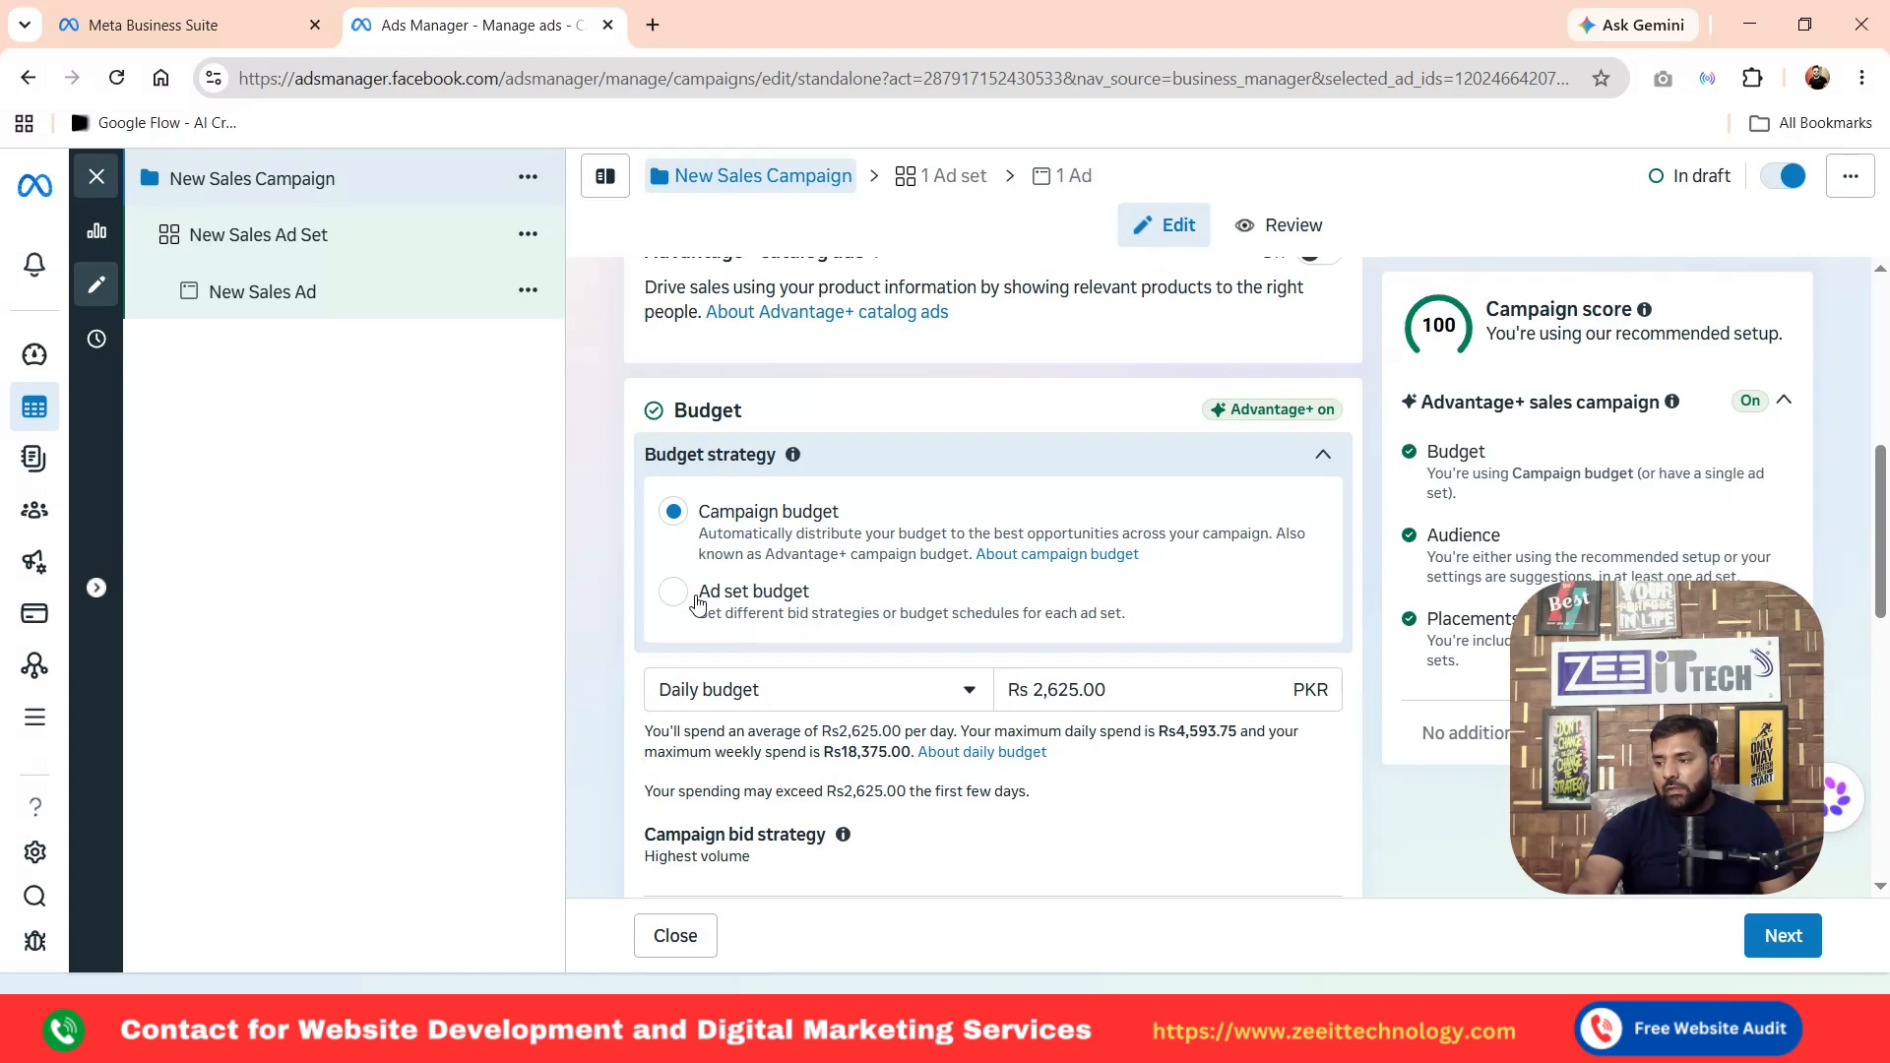
scroll(738, 683, "down", 3)
scroll(1047, 764, "down", 3)
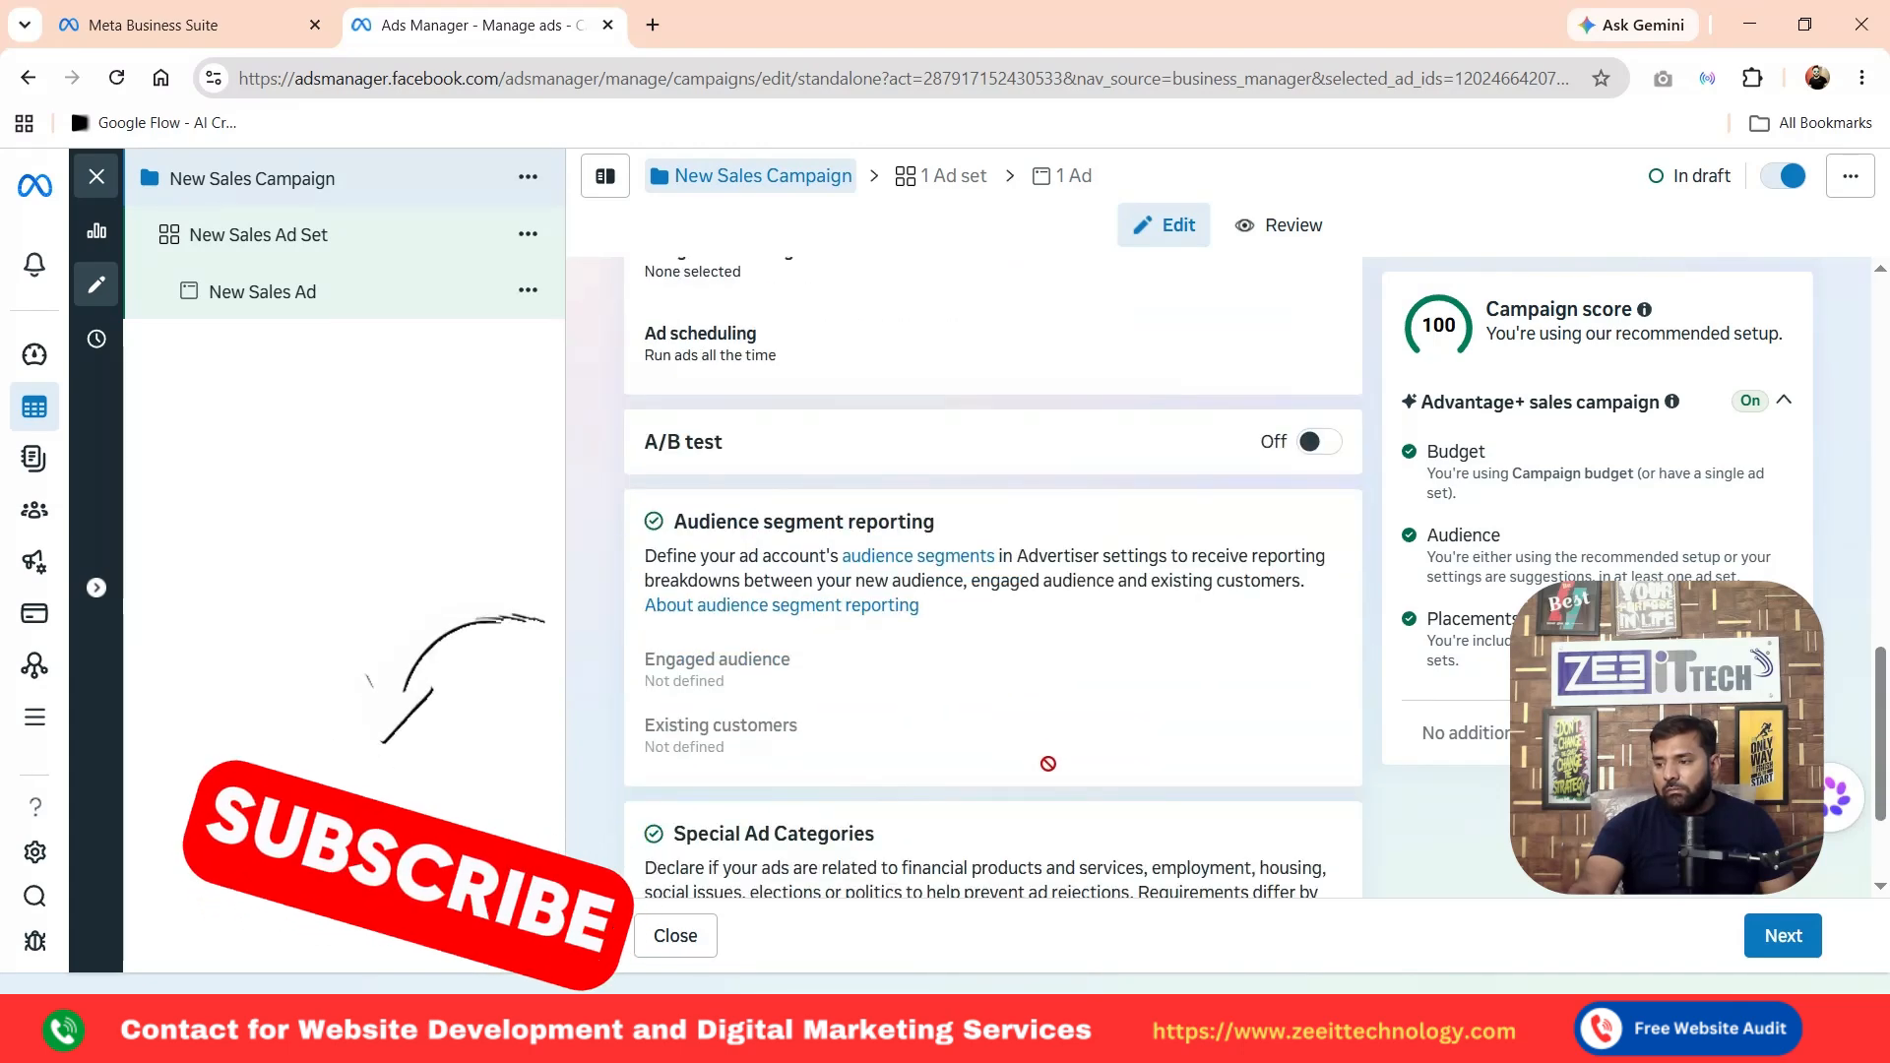
scroll(1047, 764, "down", 2)
Open the New Sales Ad Set and examine its customer lifecycle strategy options
left_click(244, 244)
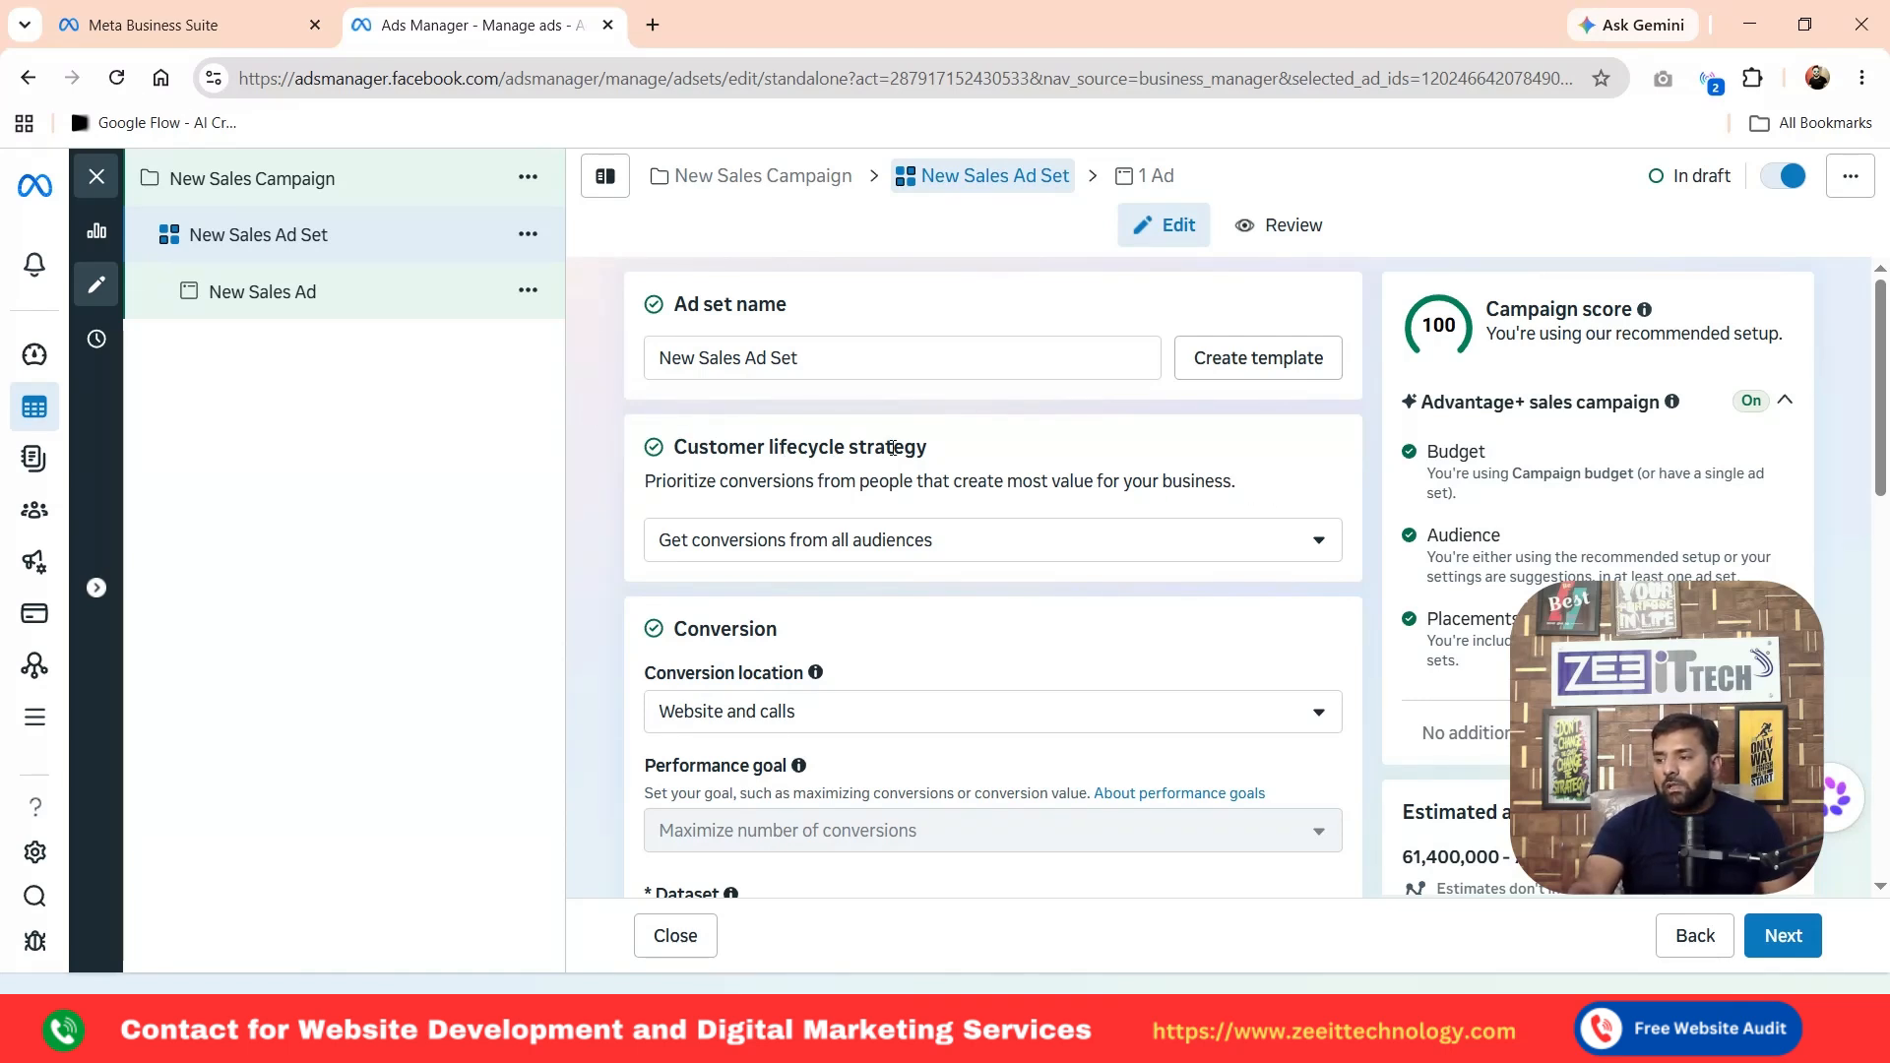
left_click(917, 543)
left_click(918, 543)
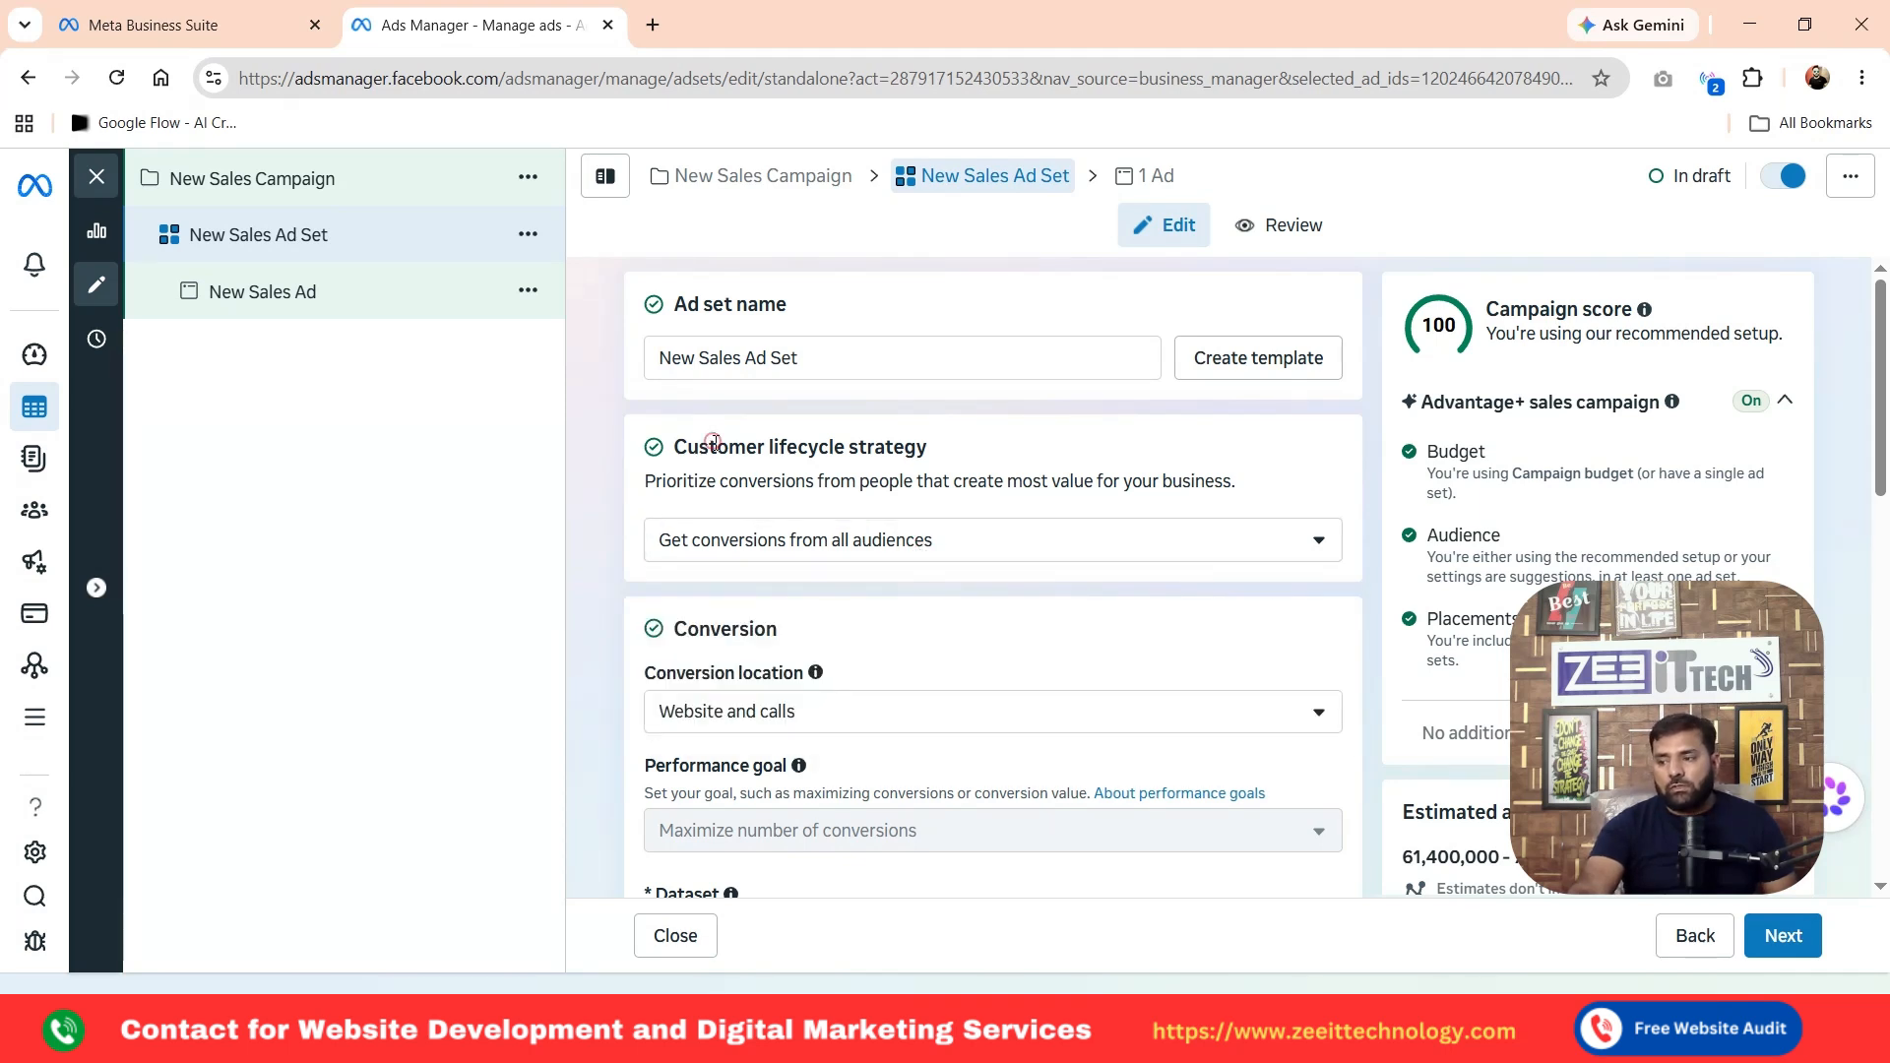
left_click(791, 536)
left_click(791, 536)
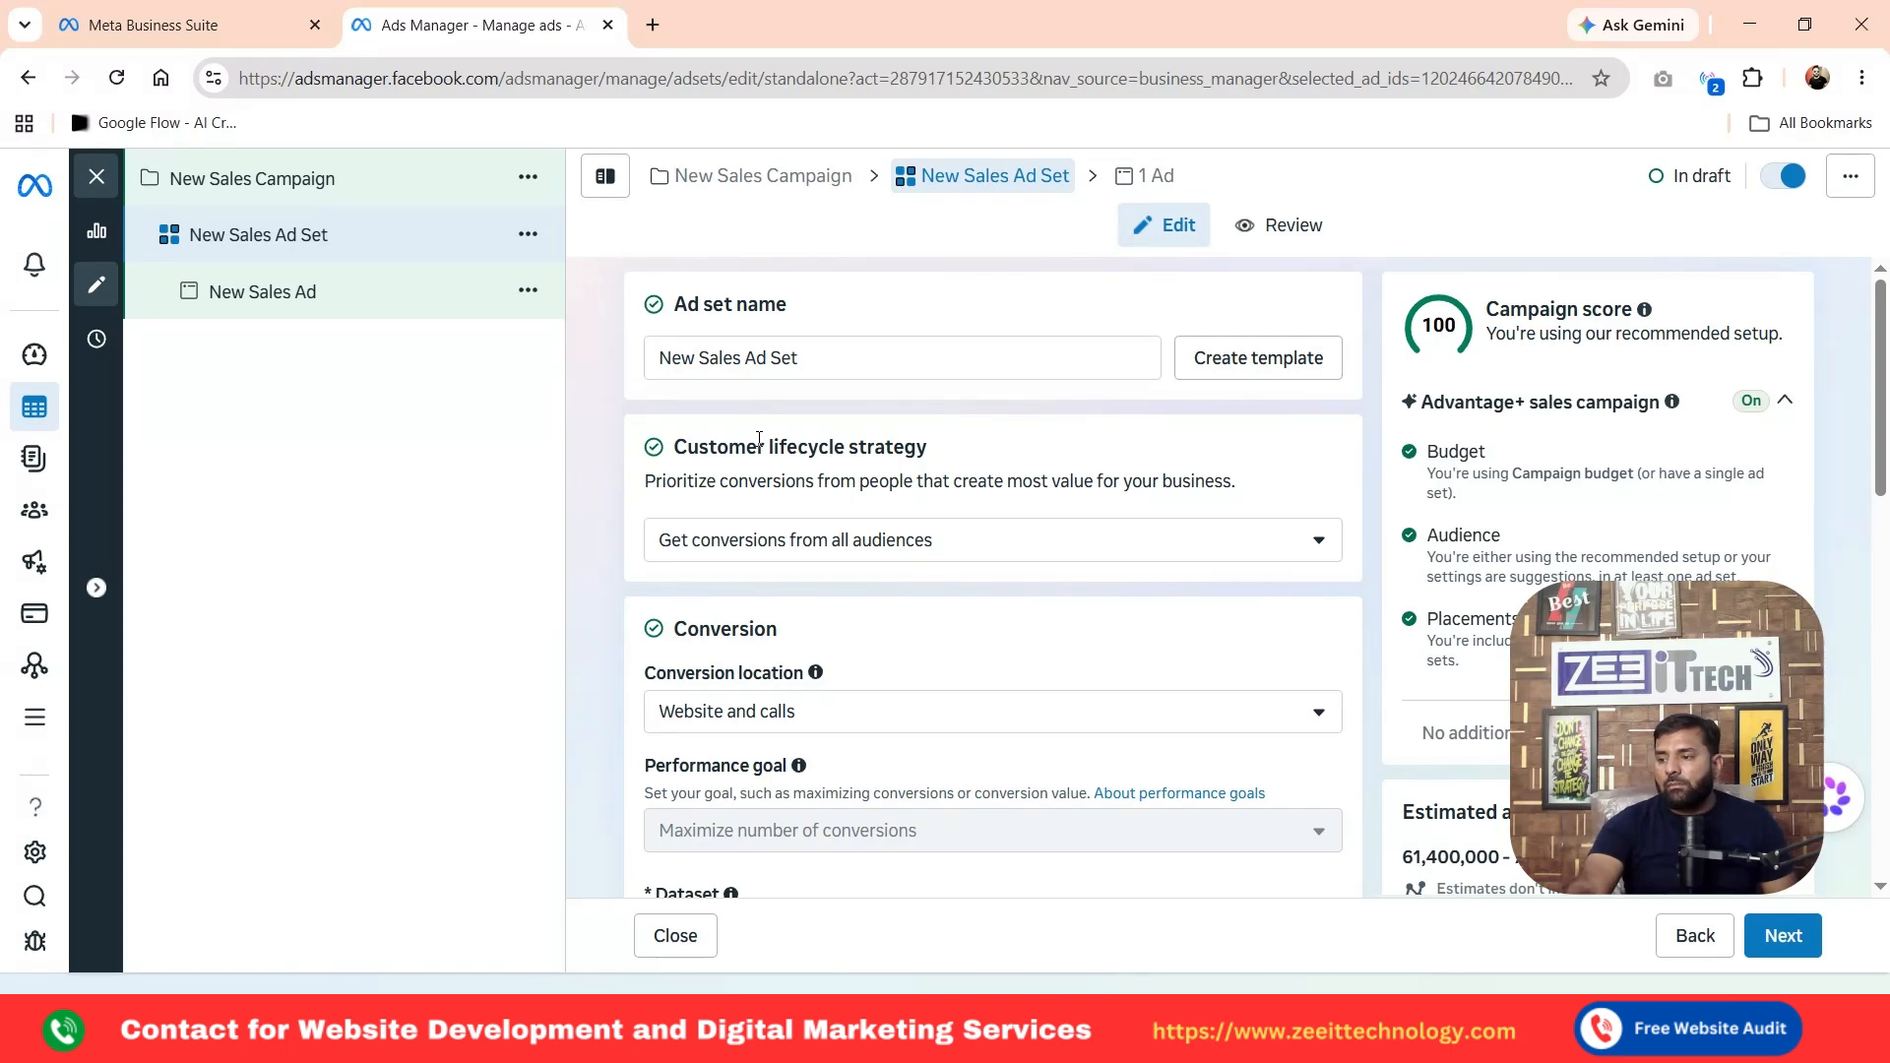
left_click(754, 559)
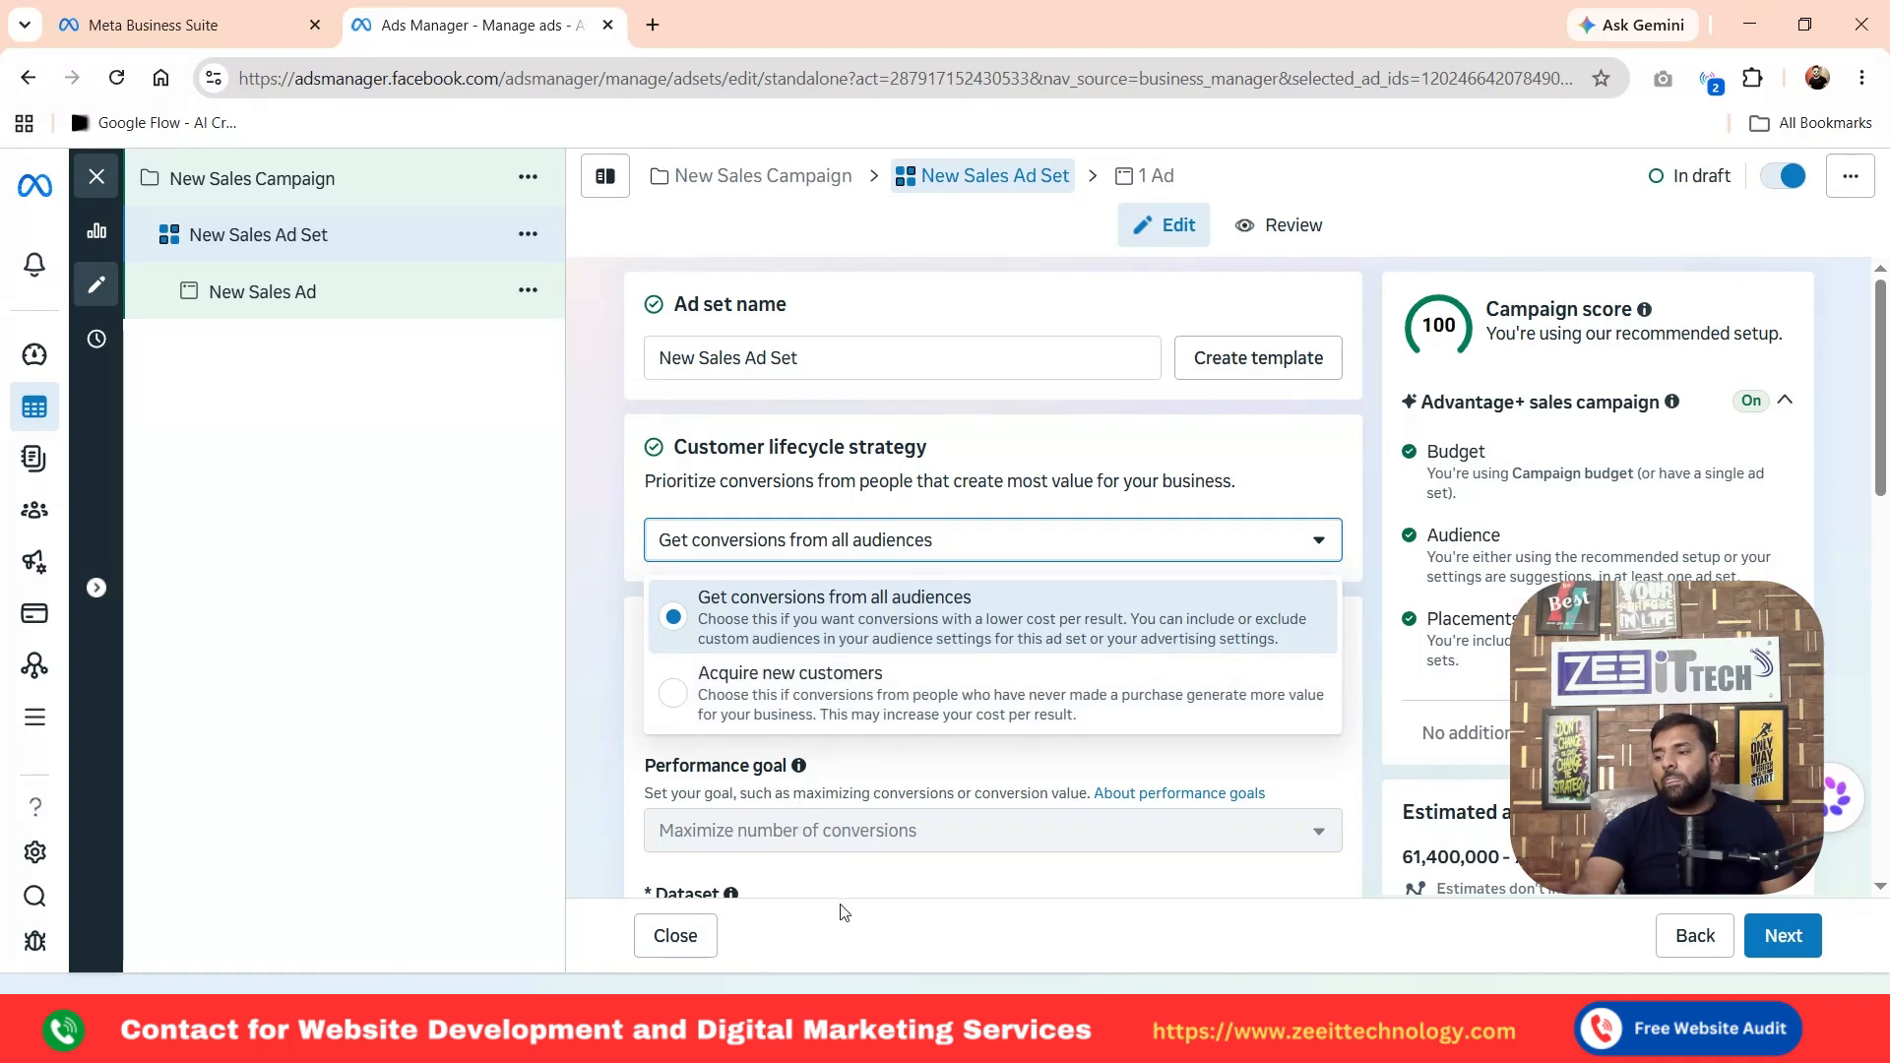
left_click(760, 610)
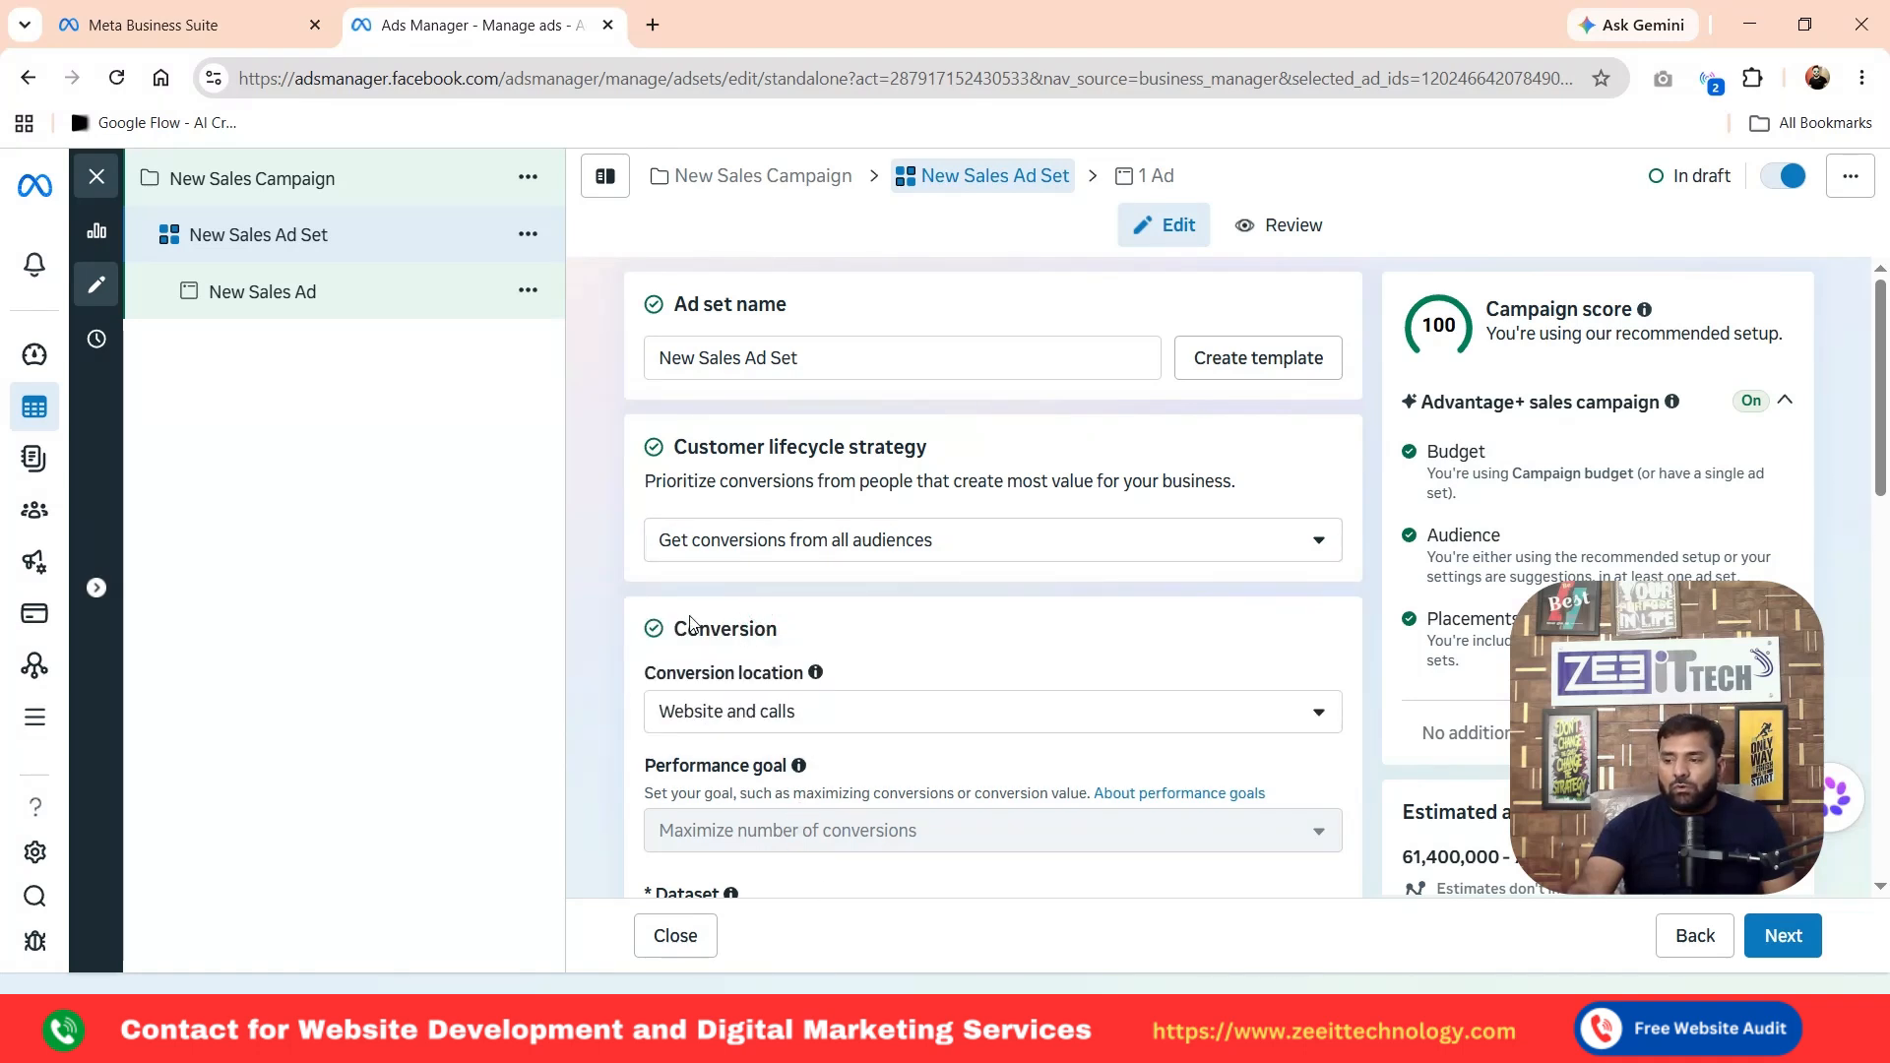
left_click(751, 551)
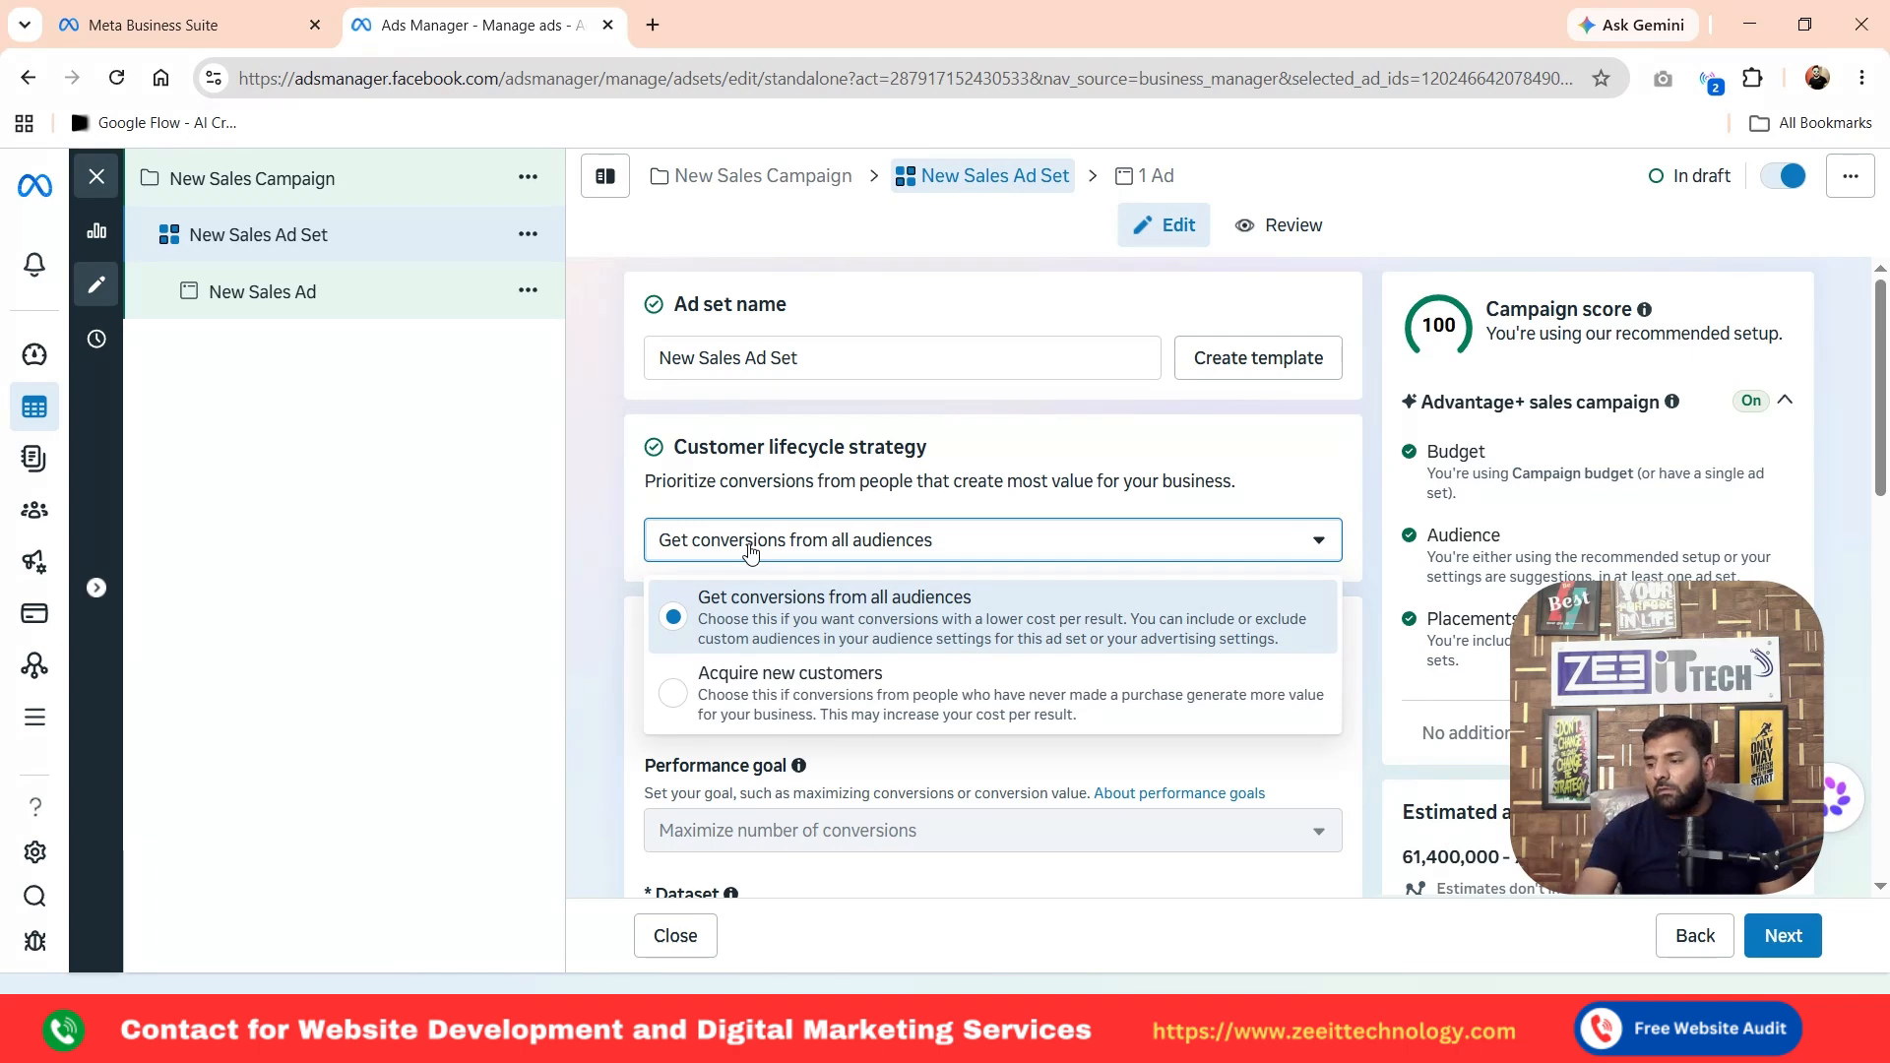
left_click(591, 628)
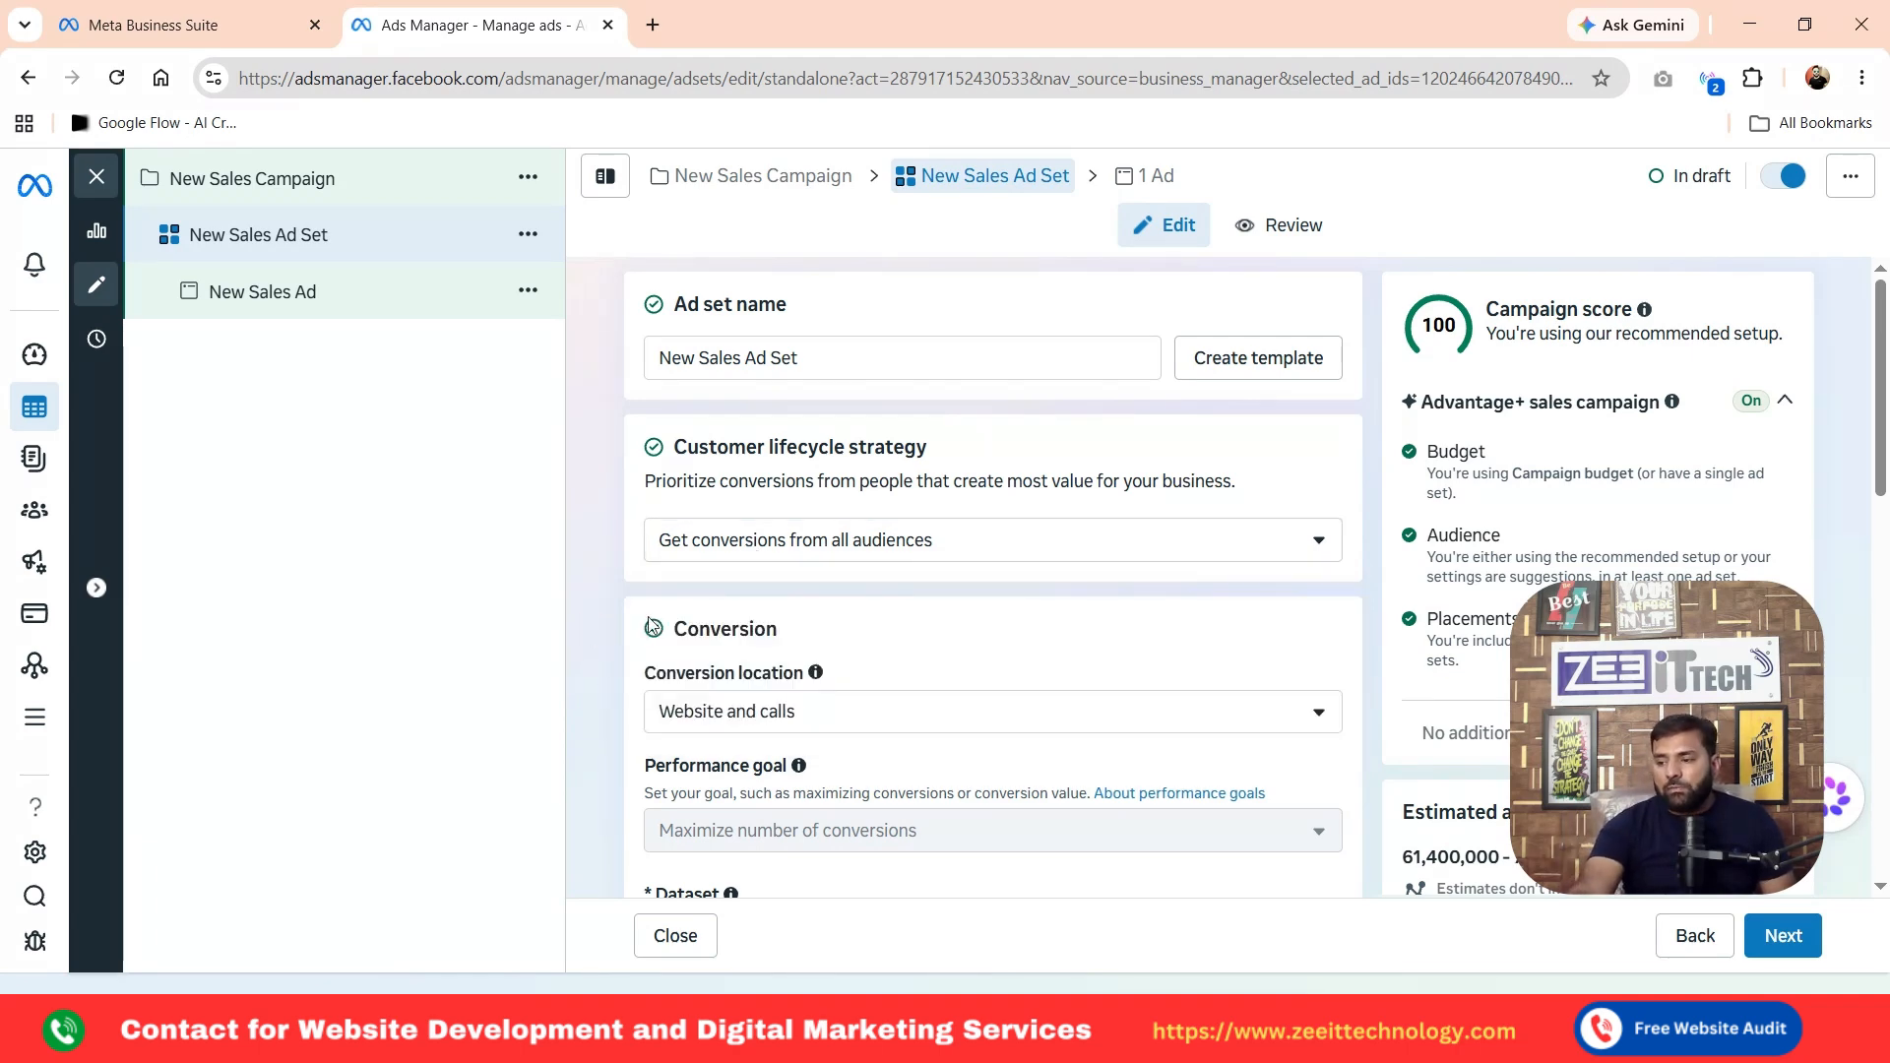
Review the multiple and single conversion locations and set the ad set's location to the single option Website
scroll(650, 622, "down", 2)
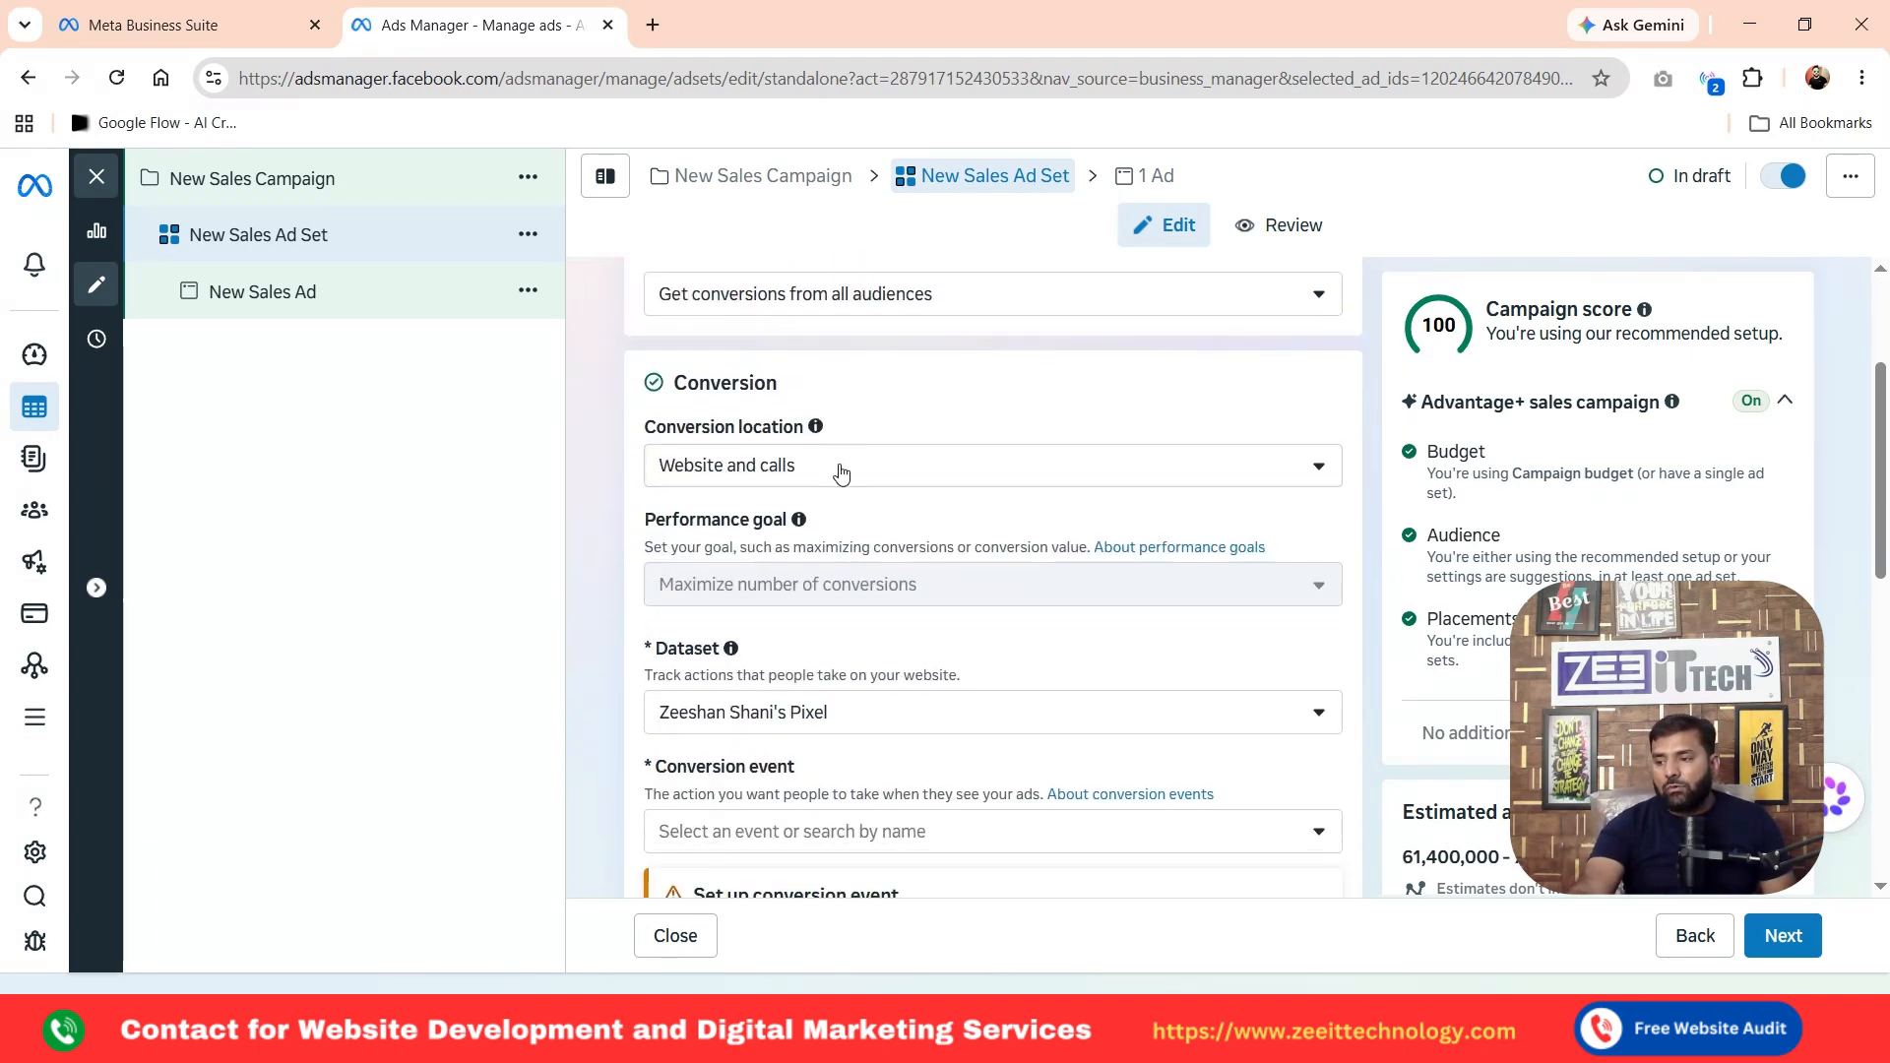
left_click(841, 473)
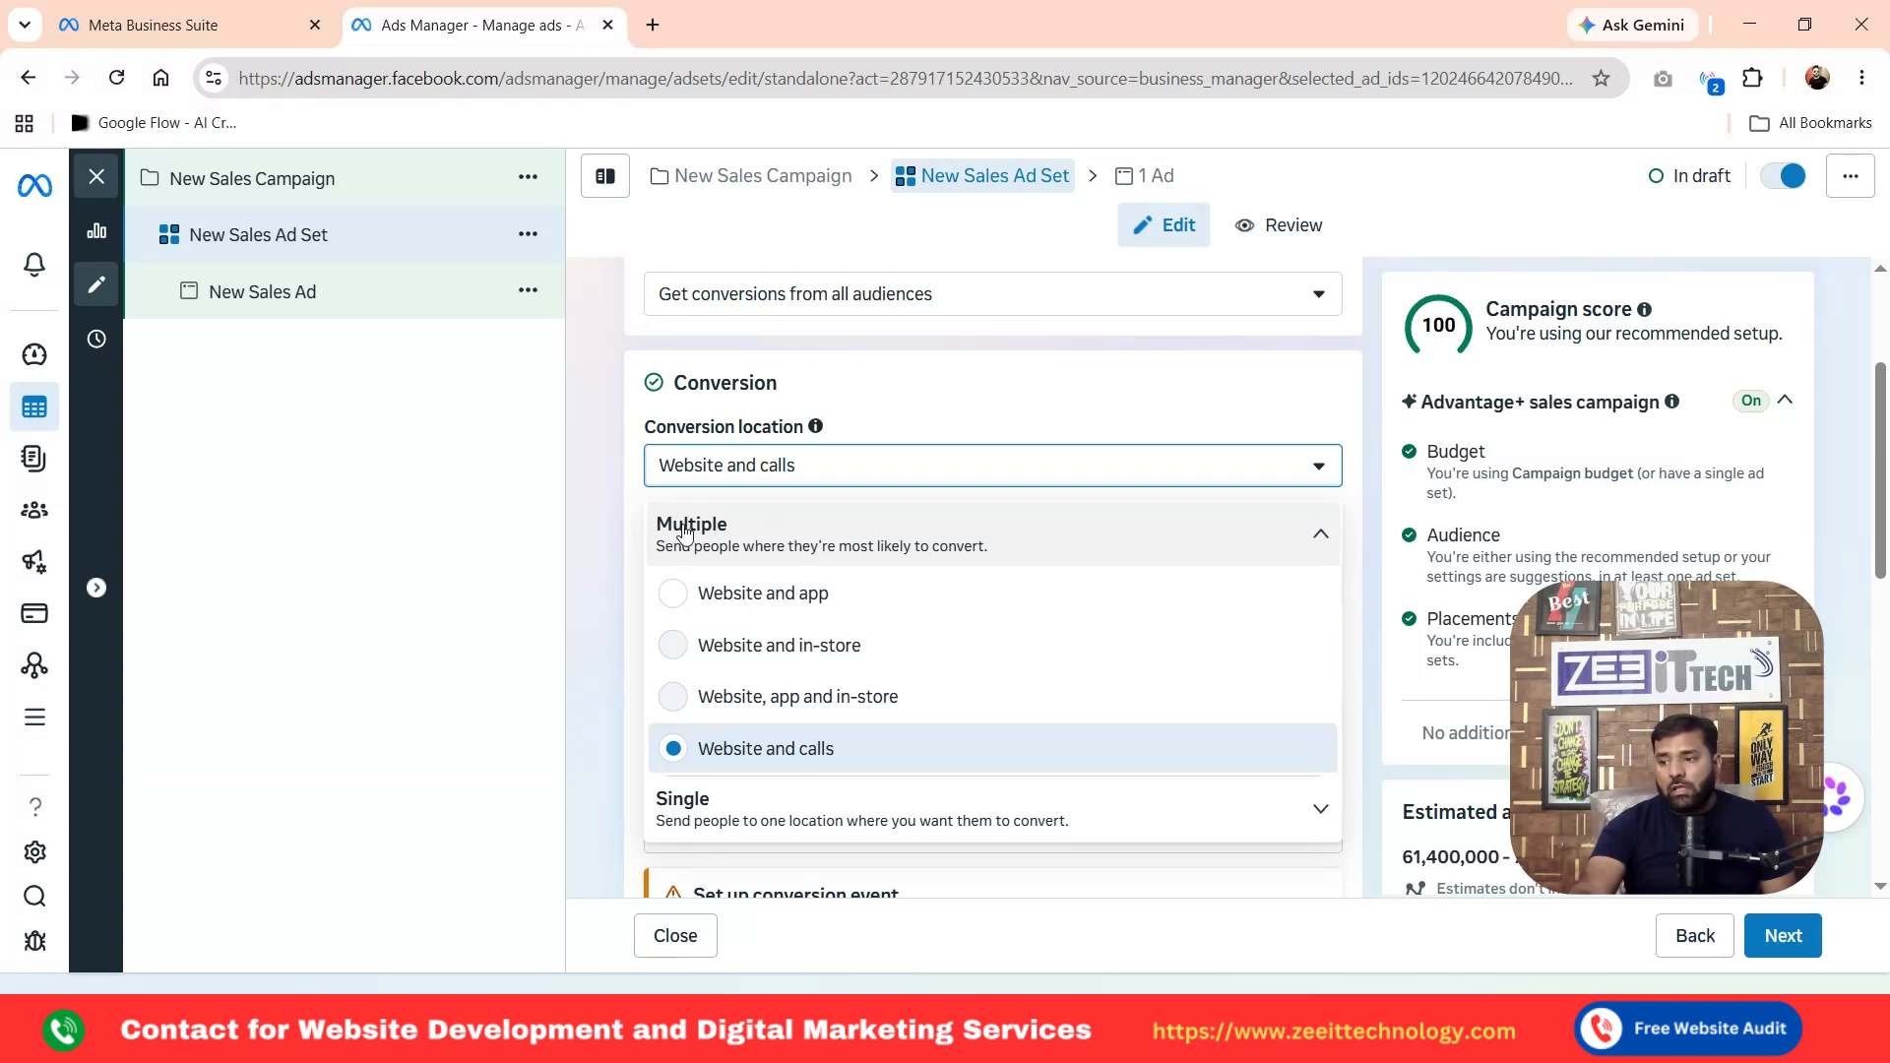
scroll(704, 641, "down", 1)
scroll(717, 570, "up", 1)
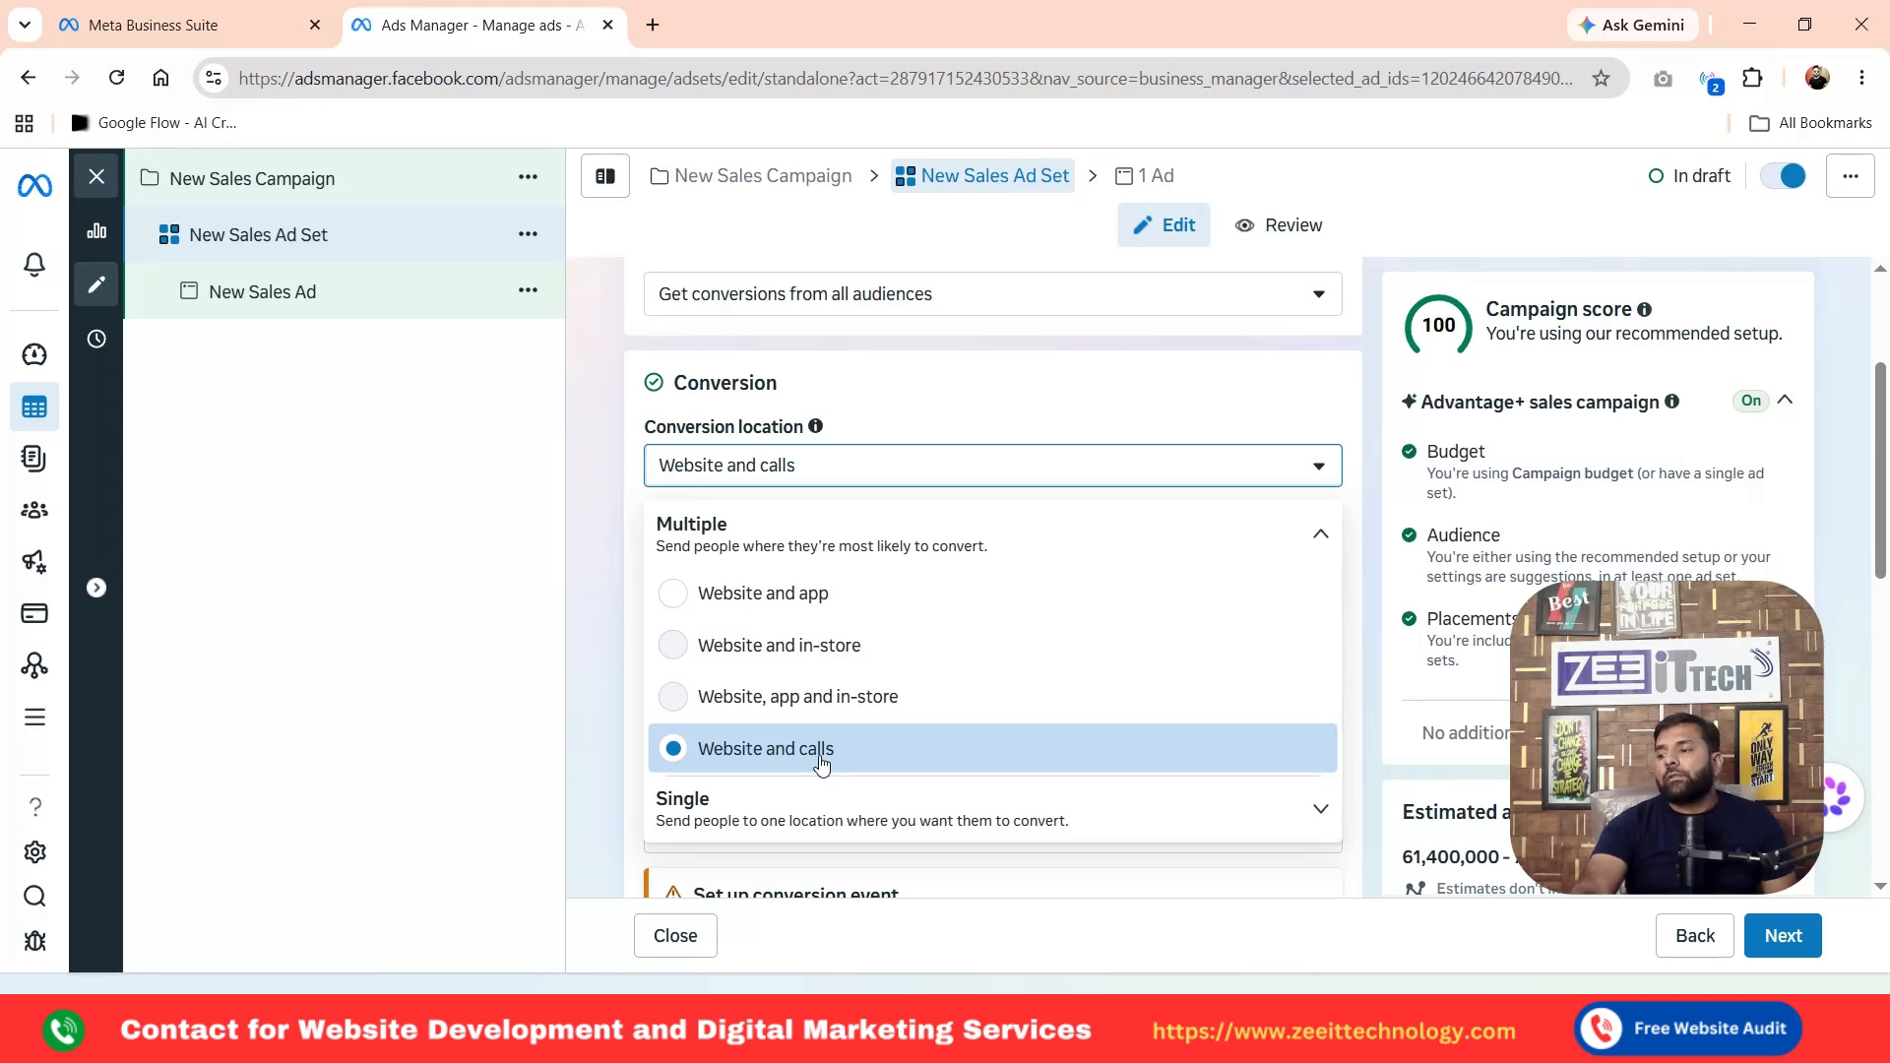
left_click(606, 535)
left_click(713, 468)
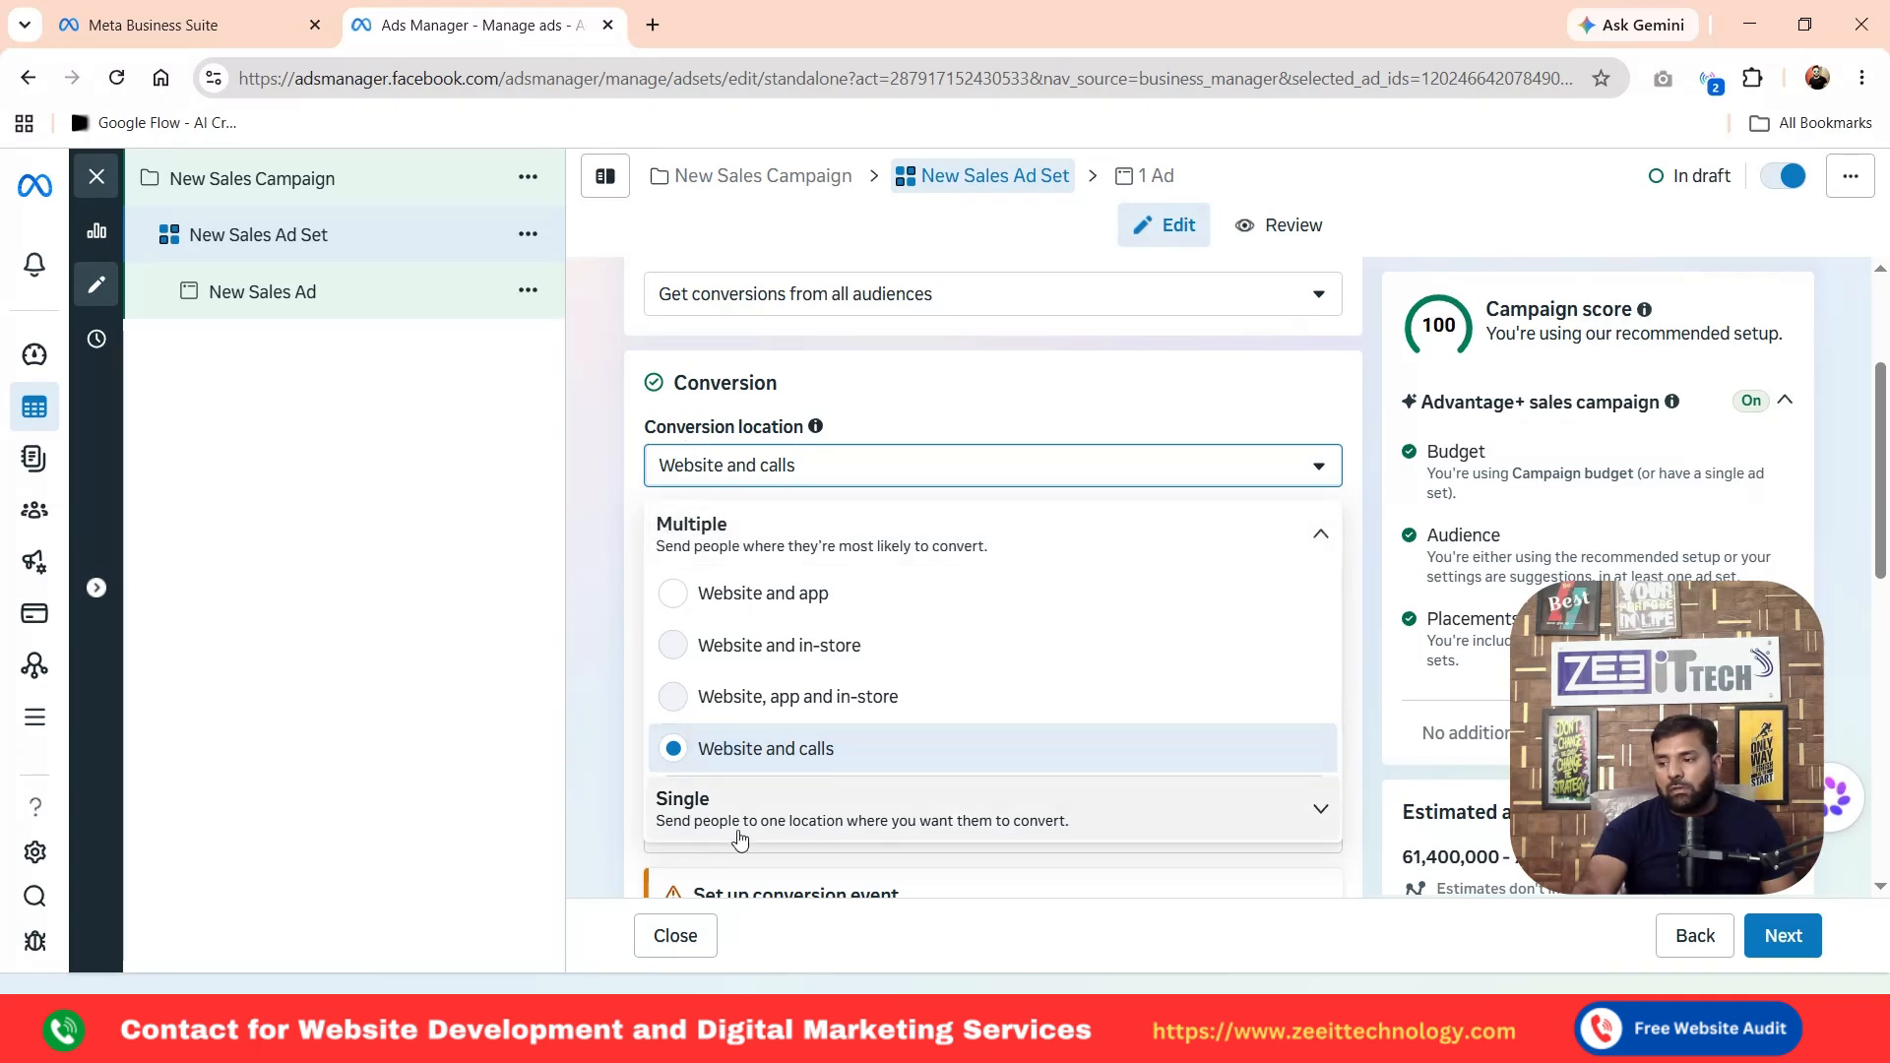
left_click(741, 799)
scroll(864, 729, "up", 2)
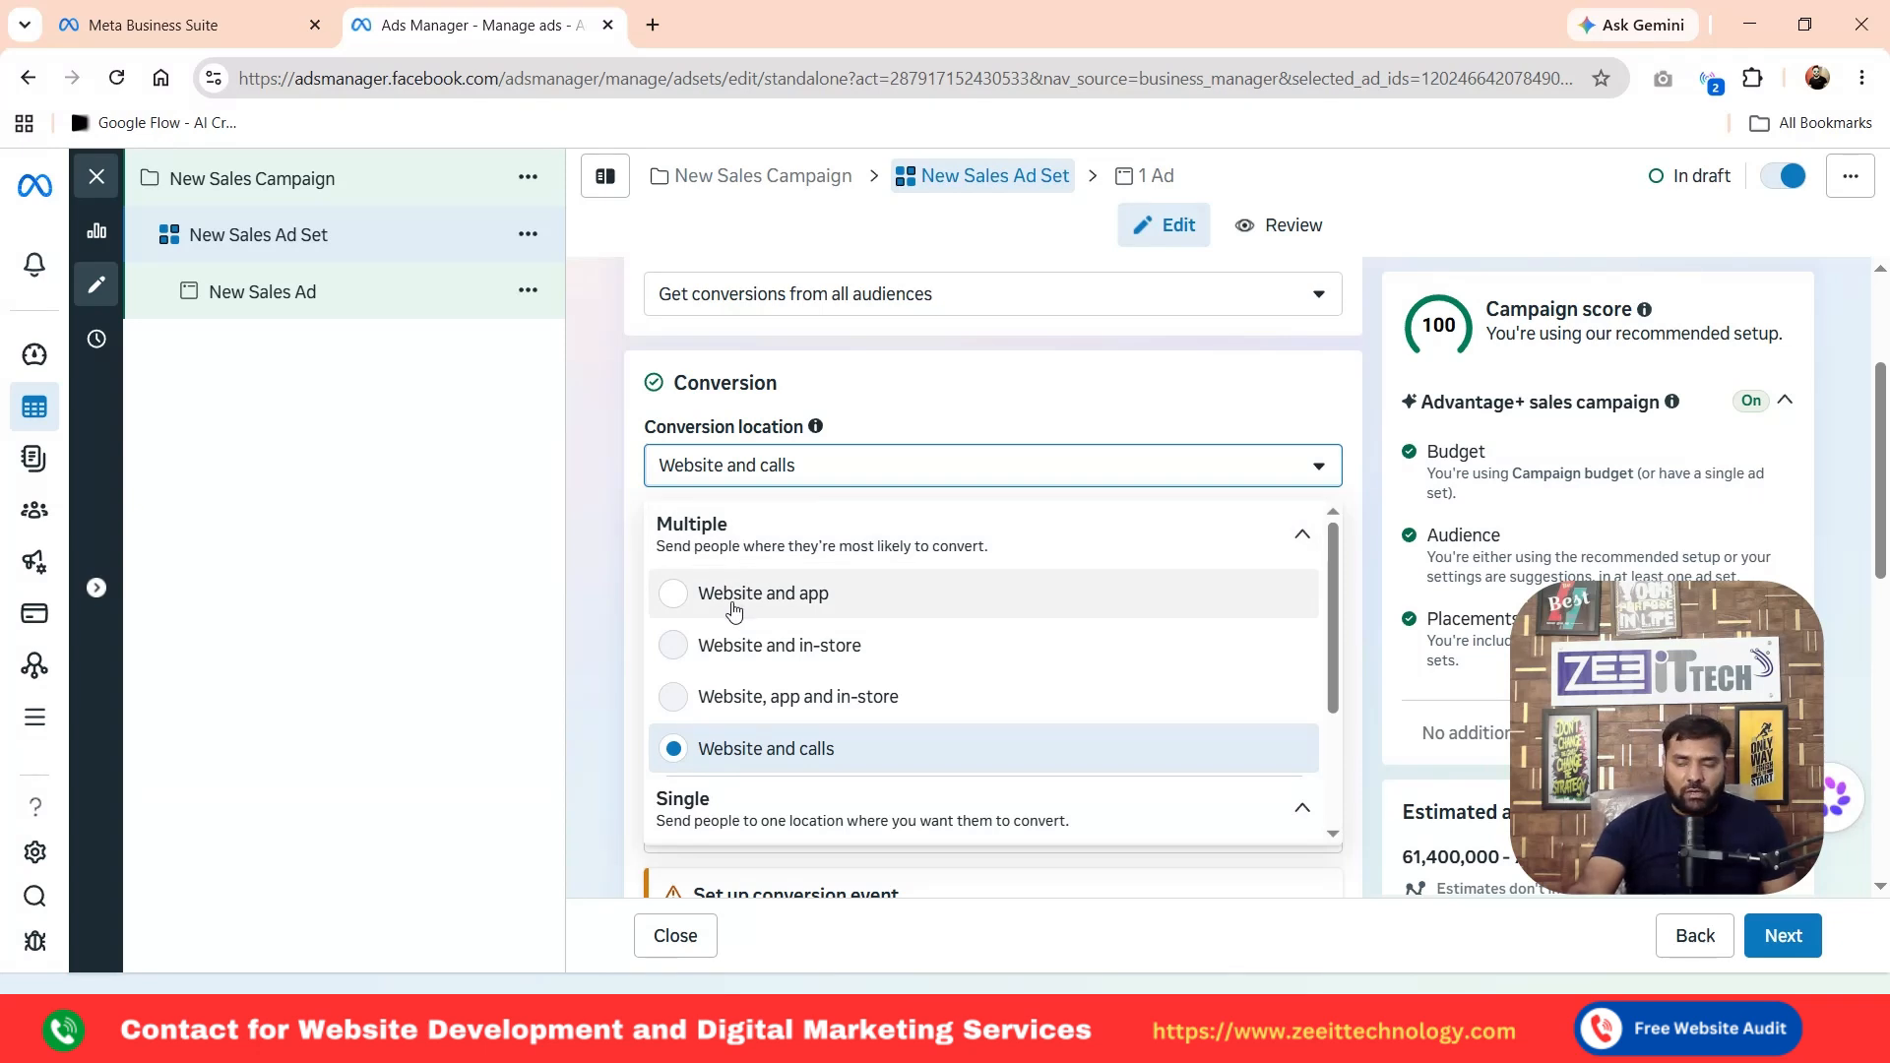
left_click(742, 527)
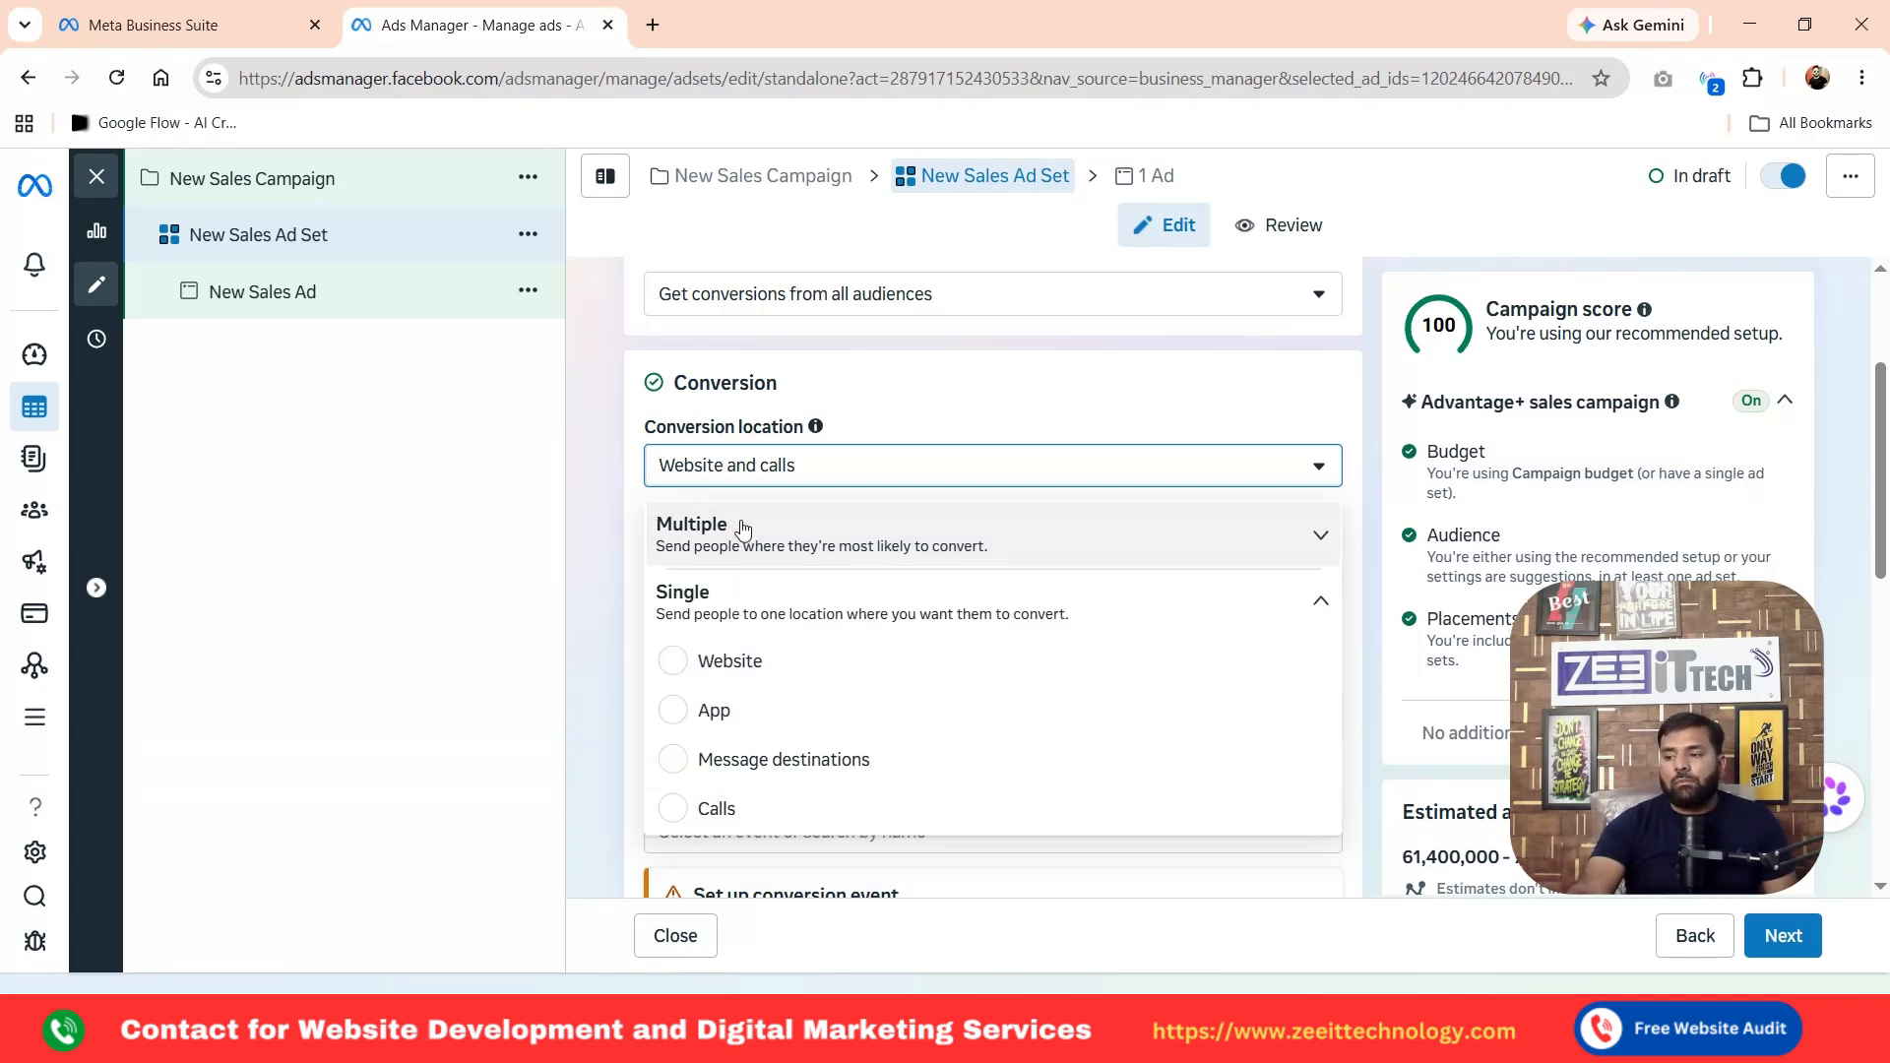
left_click(703, 670)
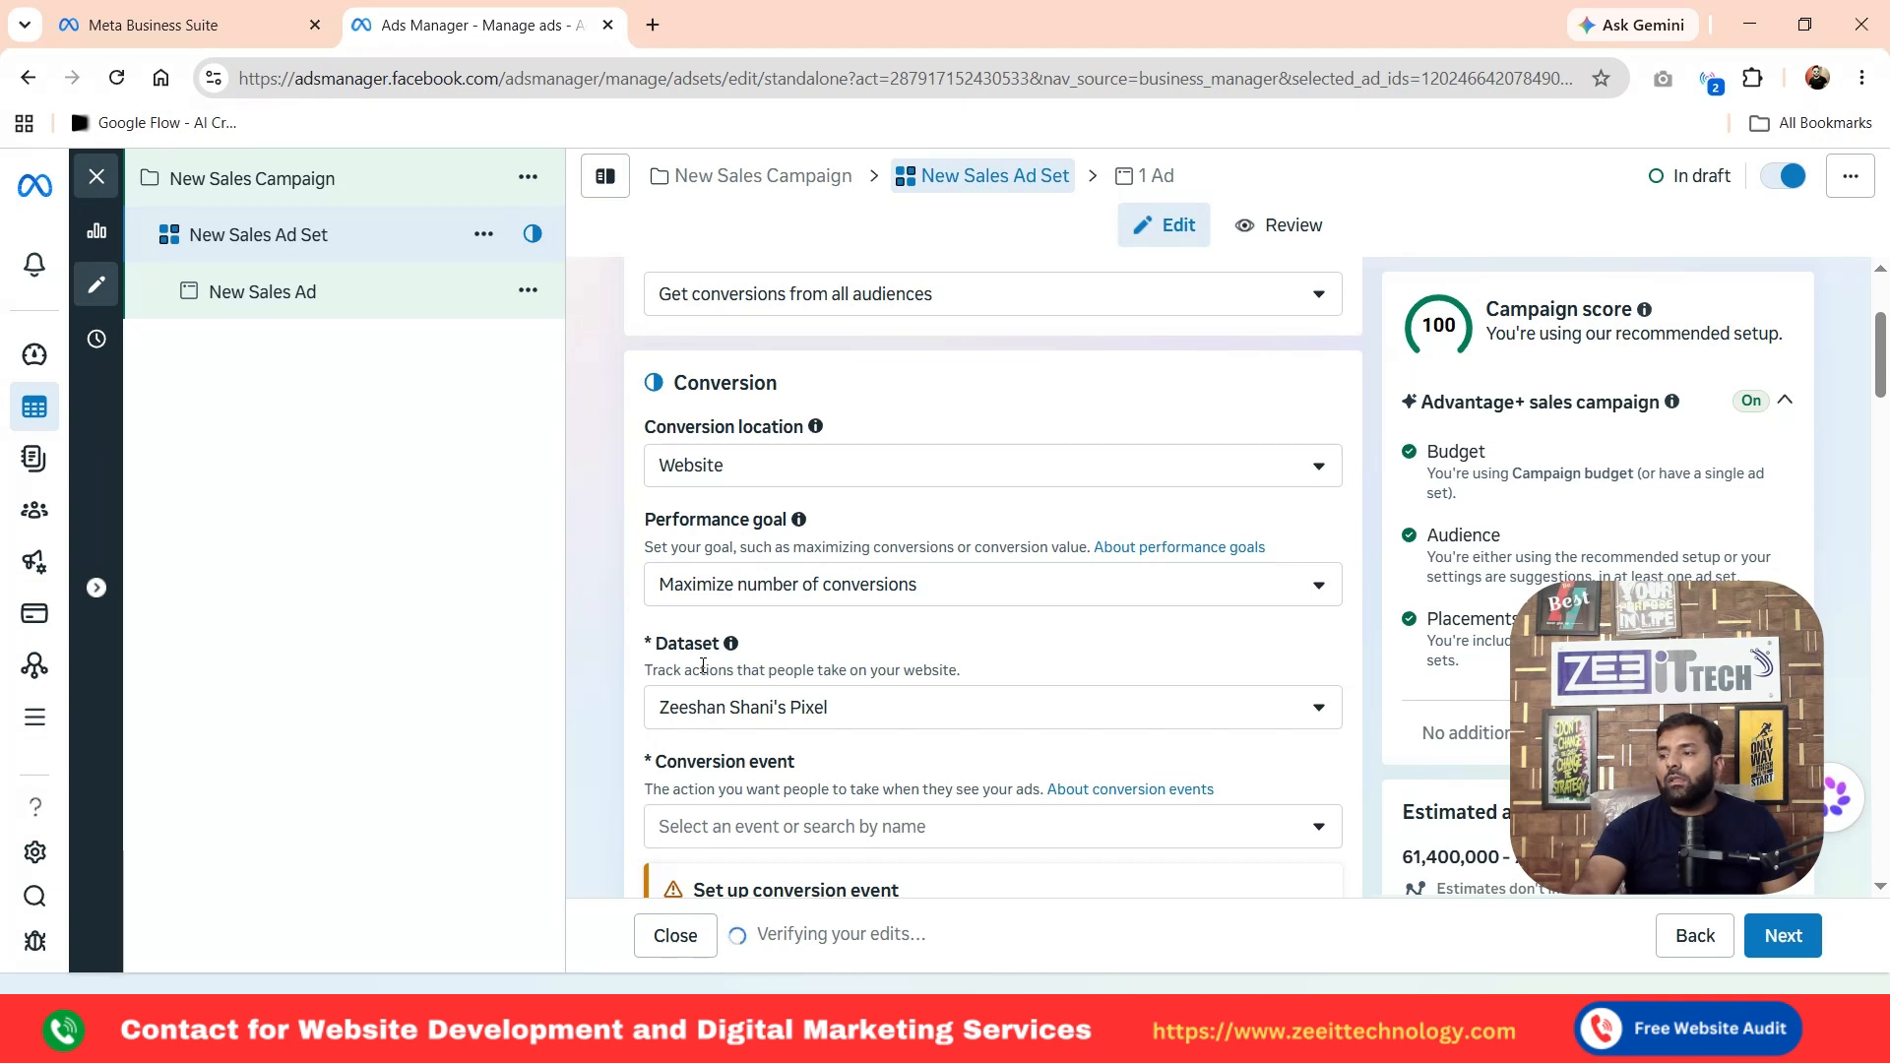
Examine the ad set's performance goal options and the datasets available for tracking website actions
left_click(756, 585)
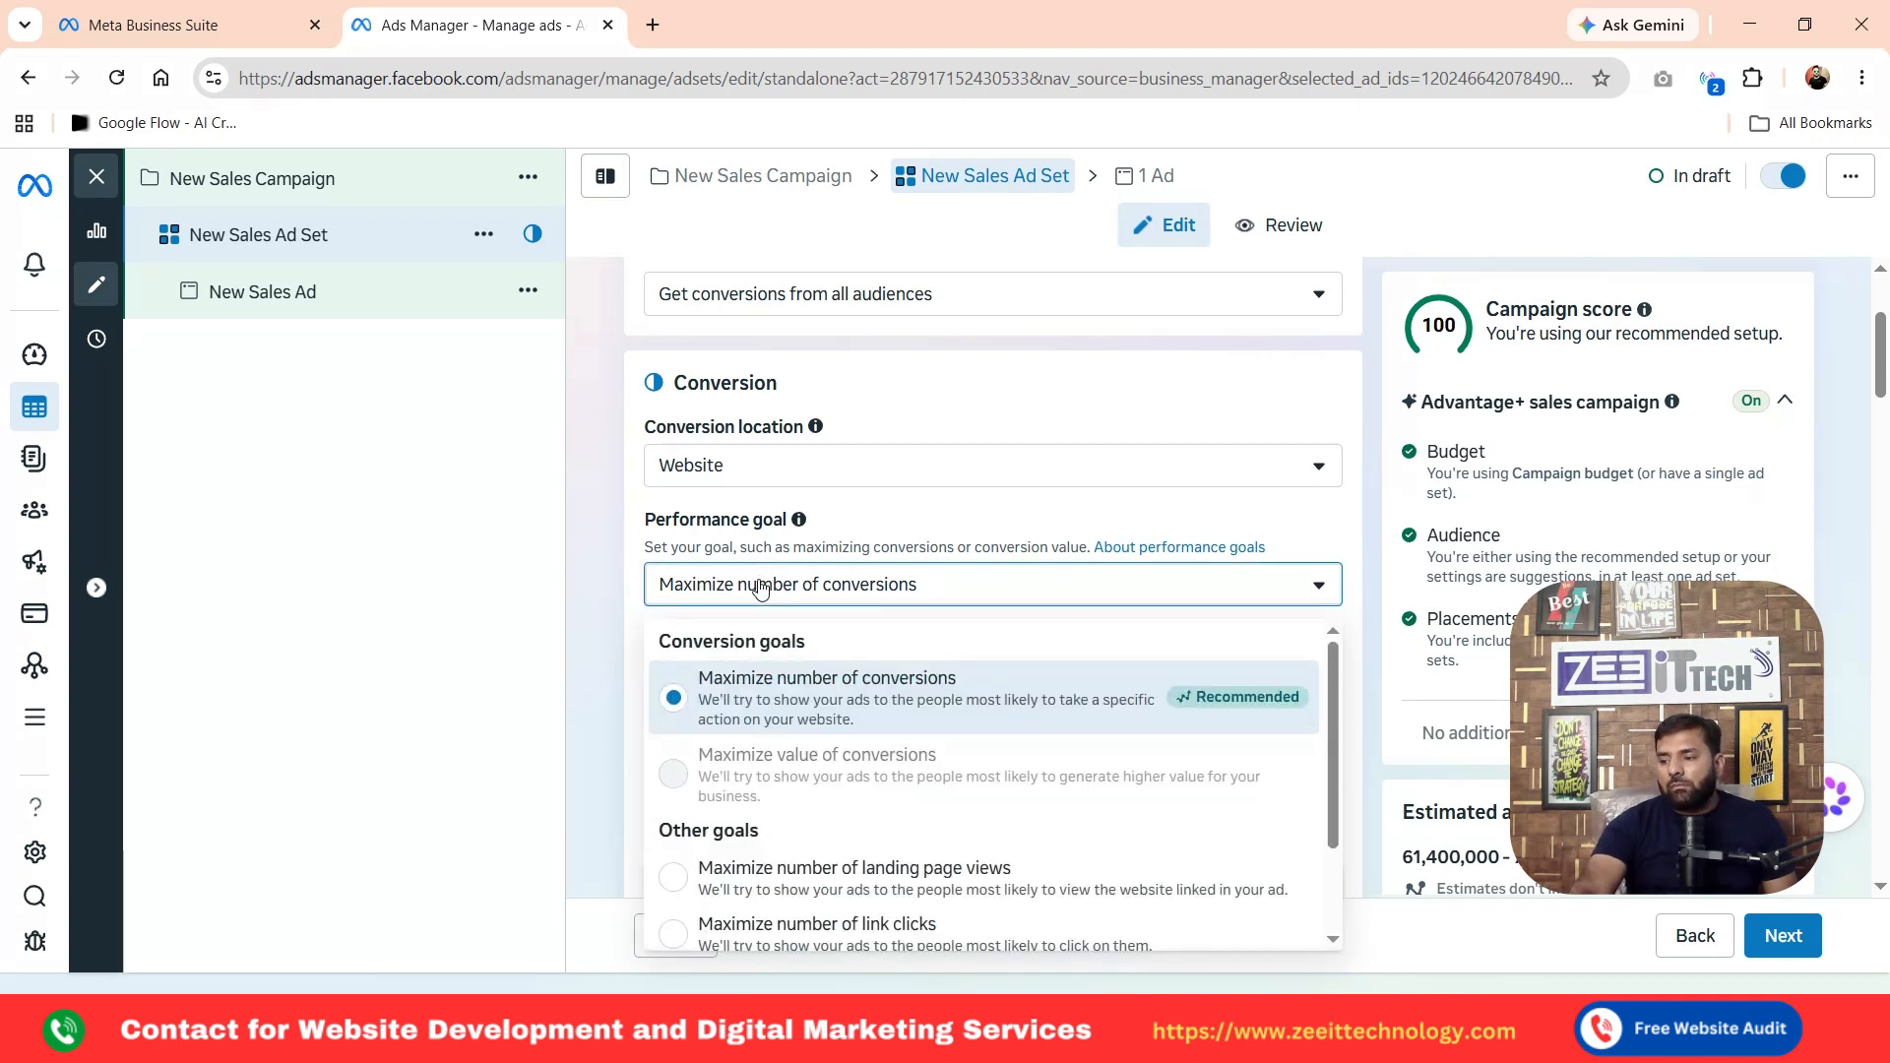
left_click(909, 603)
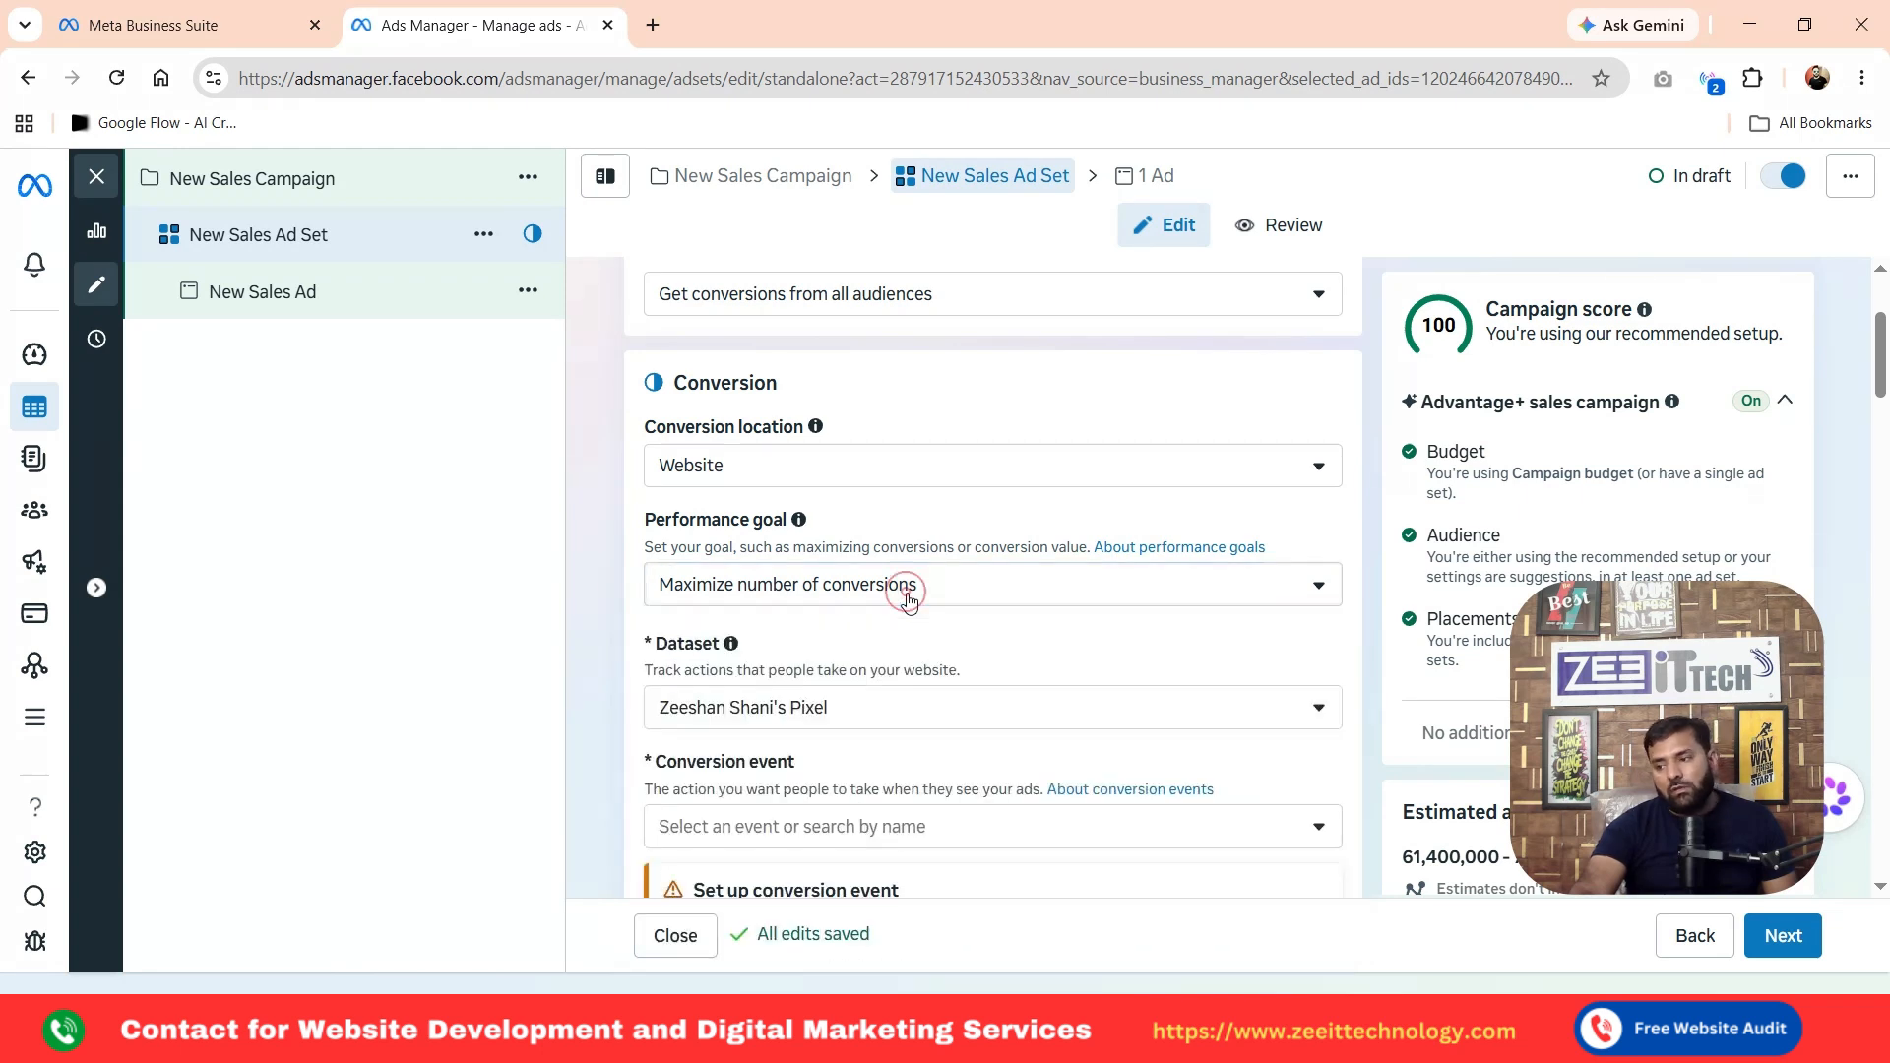
scroll(904, 601, "down", 1)
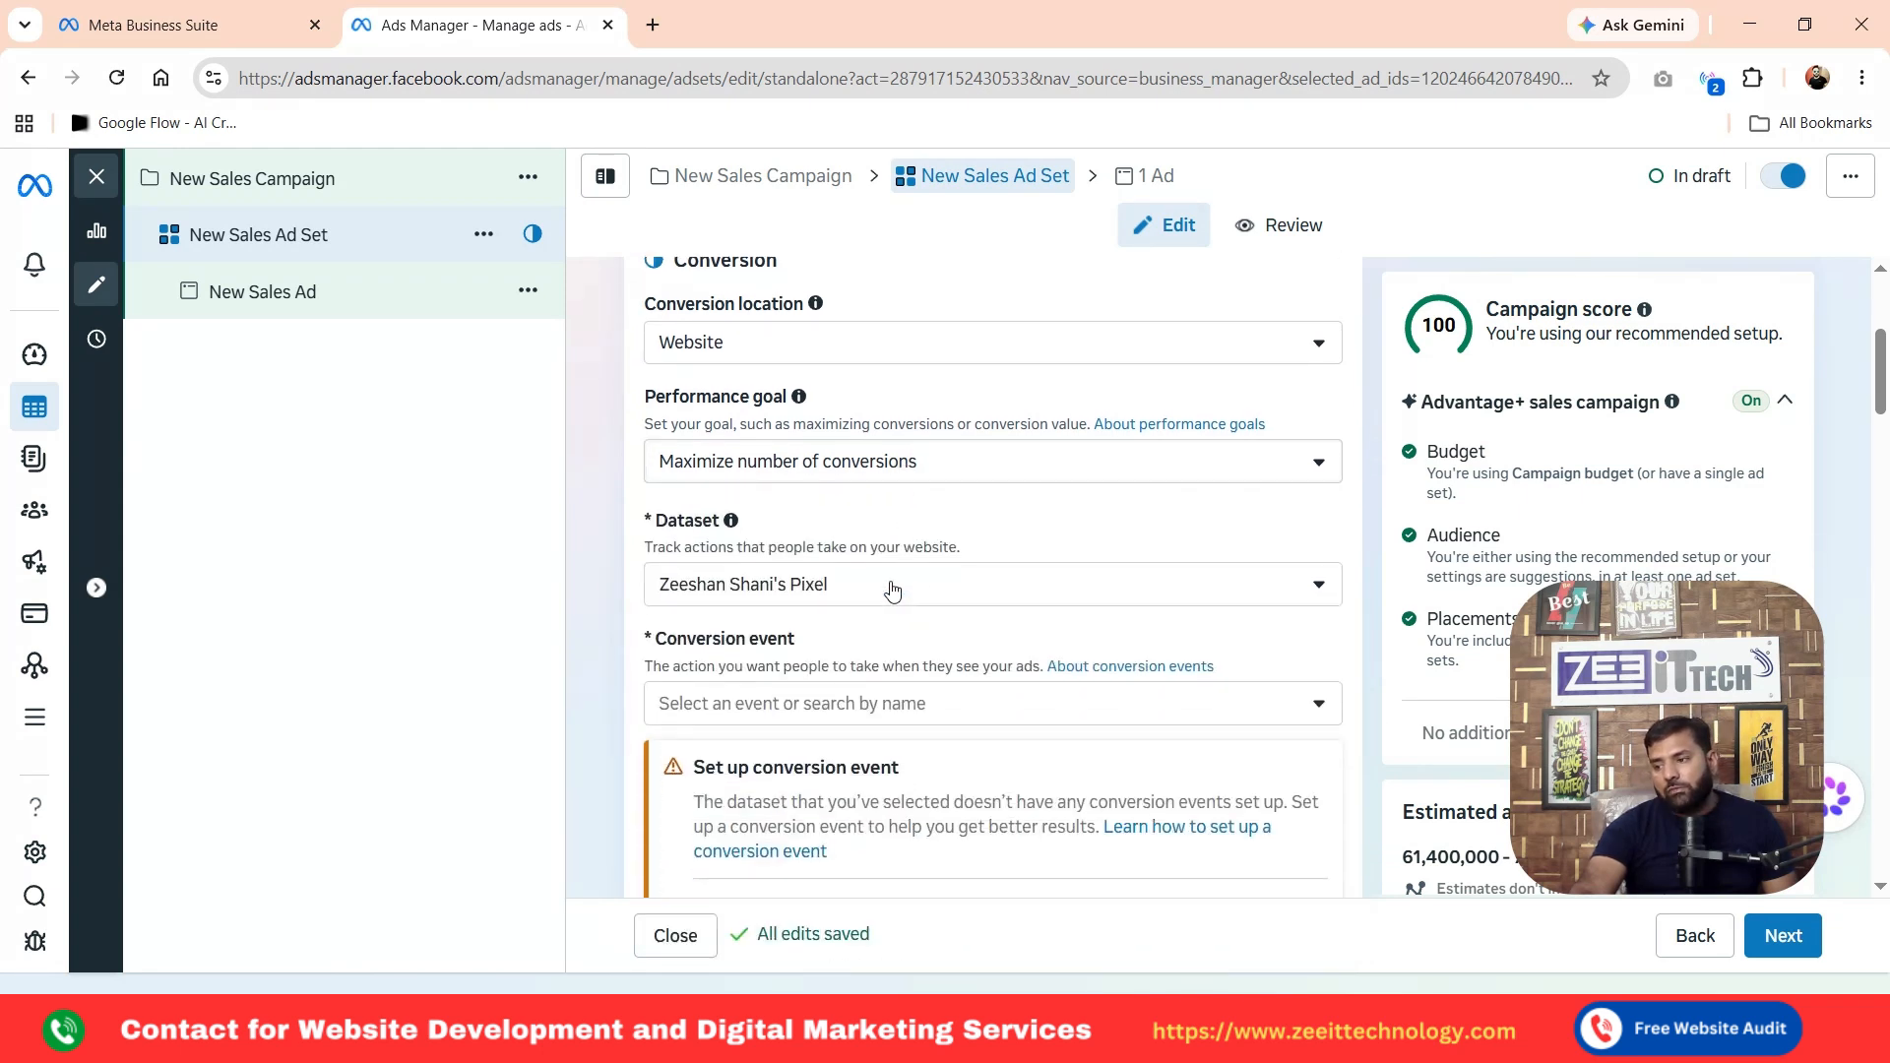
left_click(784, 589)
left_click(785, 594)
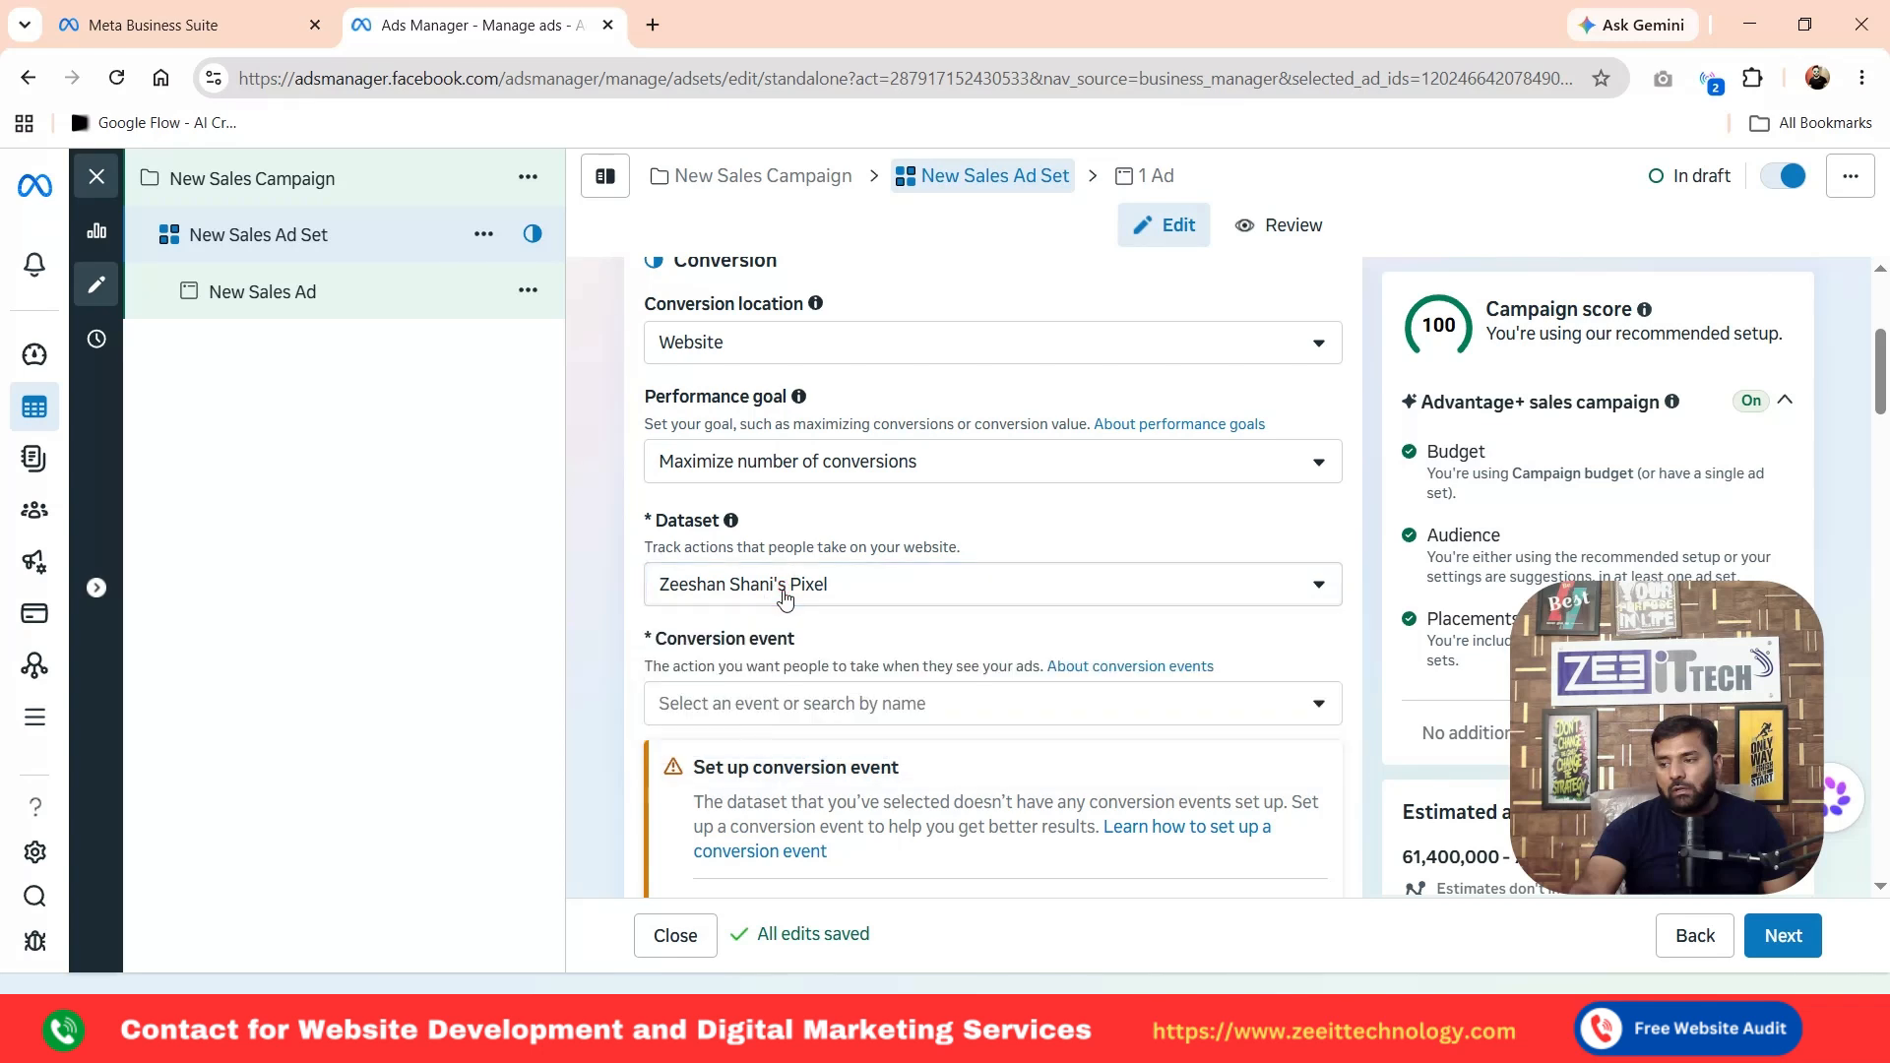
left_click(784, 596)
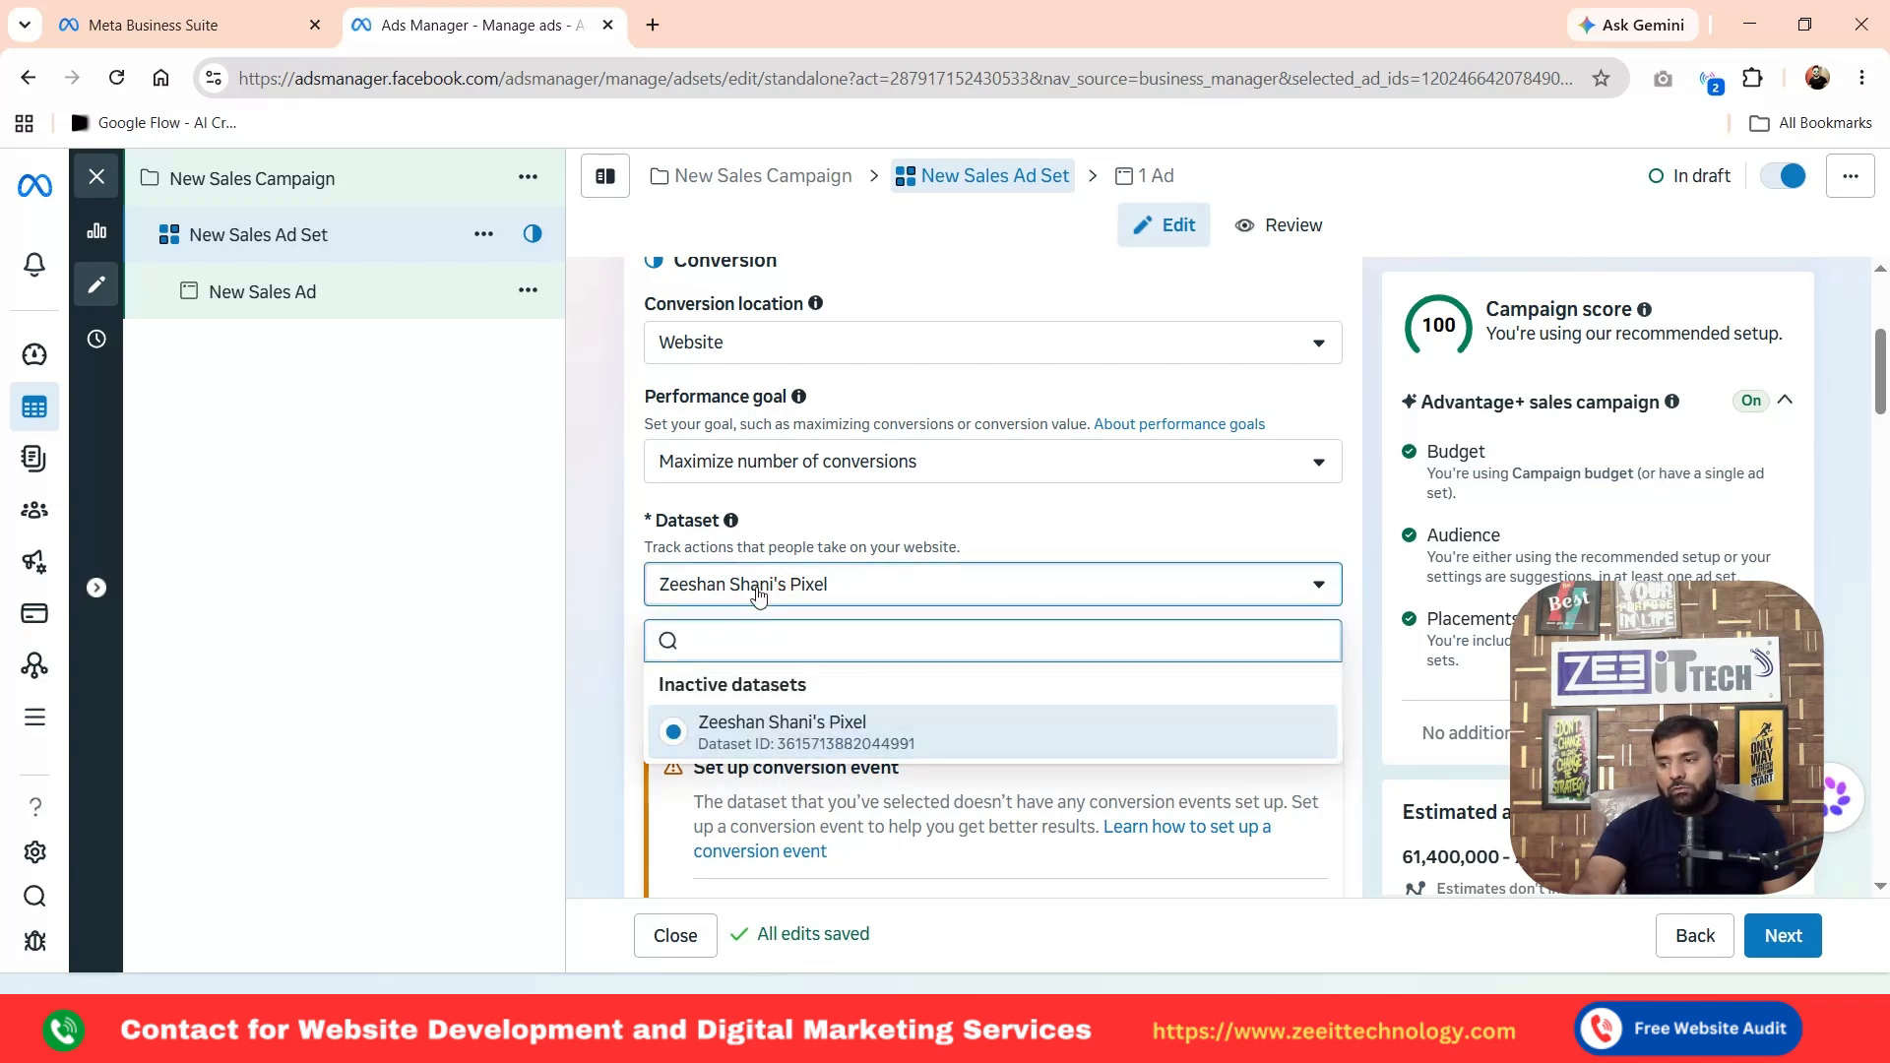
left_click(758, 595)
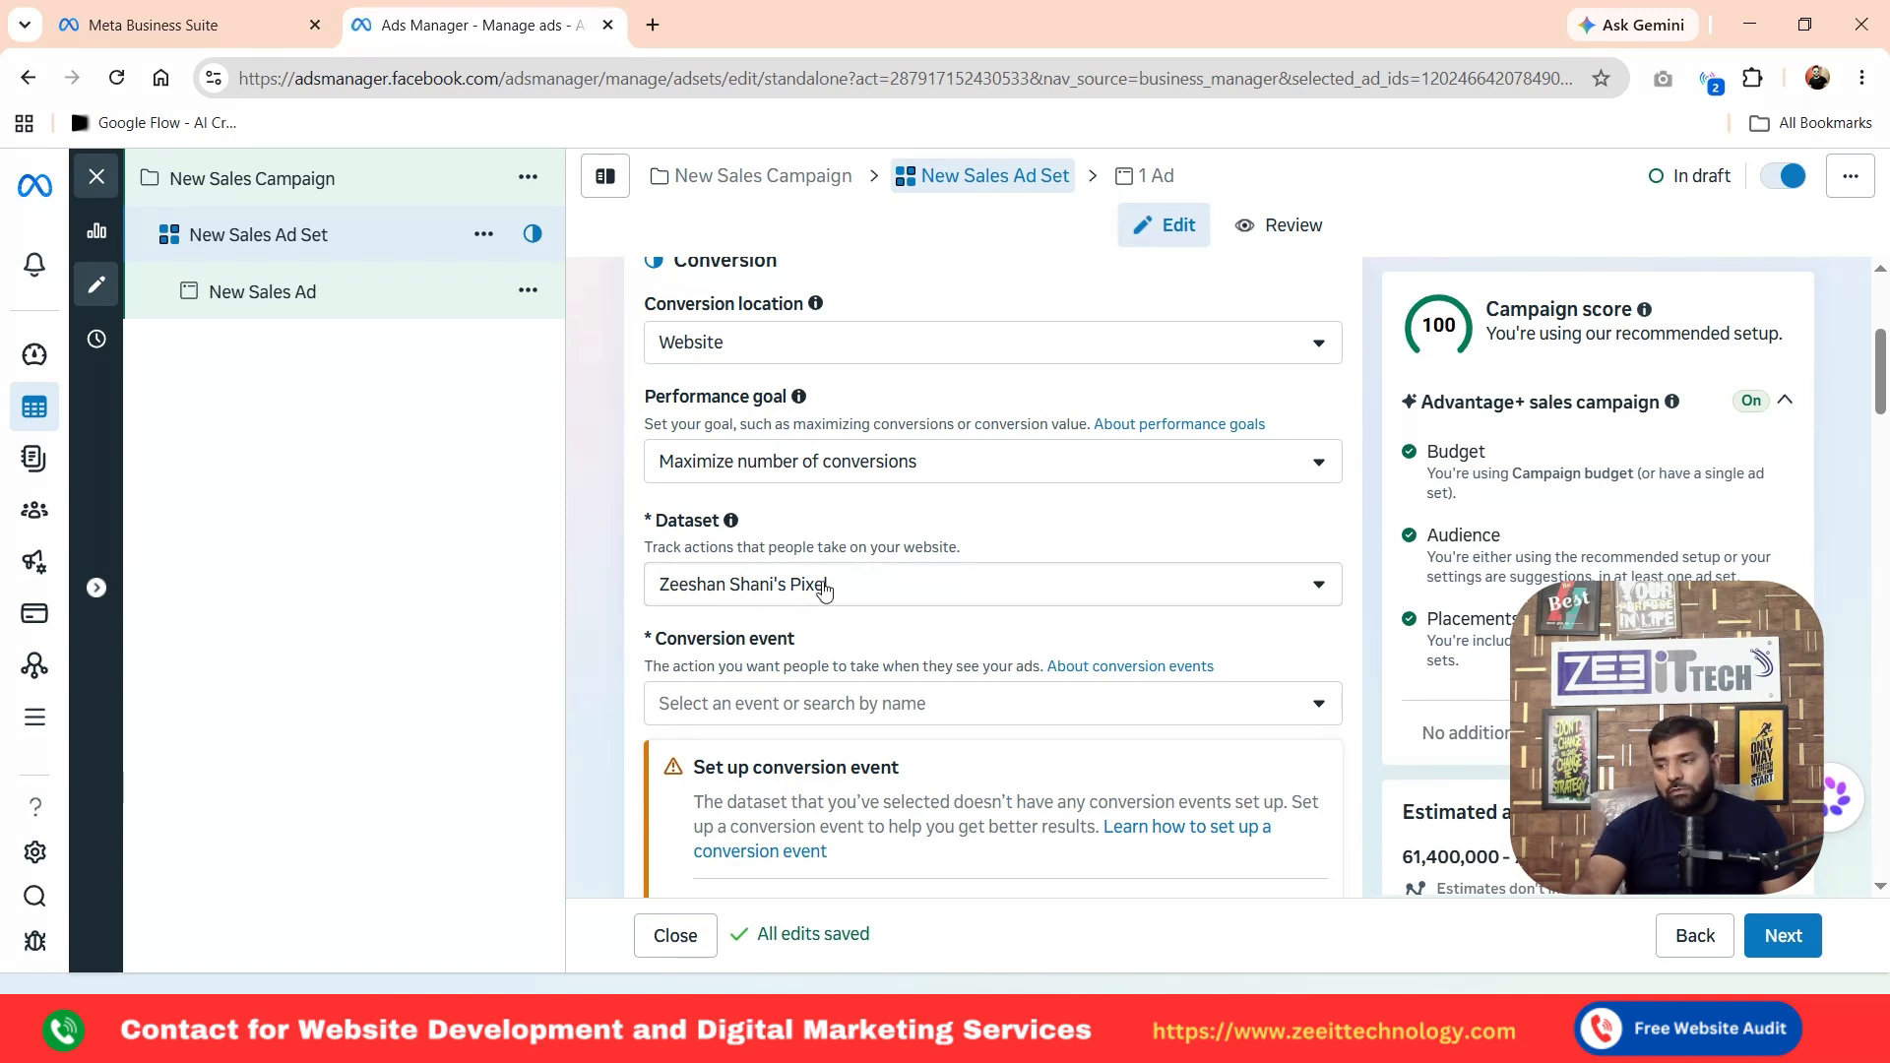
Examine the conversion events available for the ad set, from Add payment info through Submit application
scroll(824, 589, "down", 2)
left_click(797, 586)
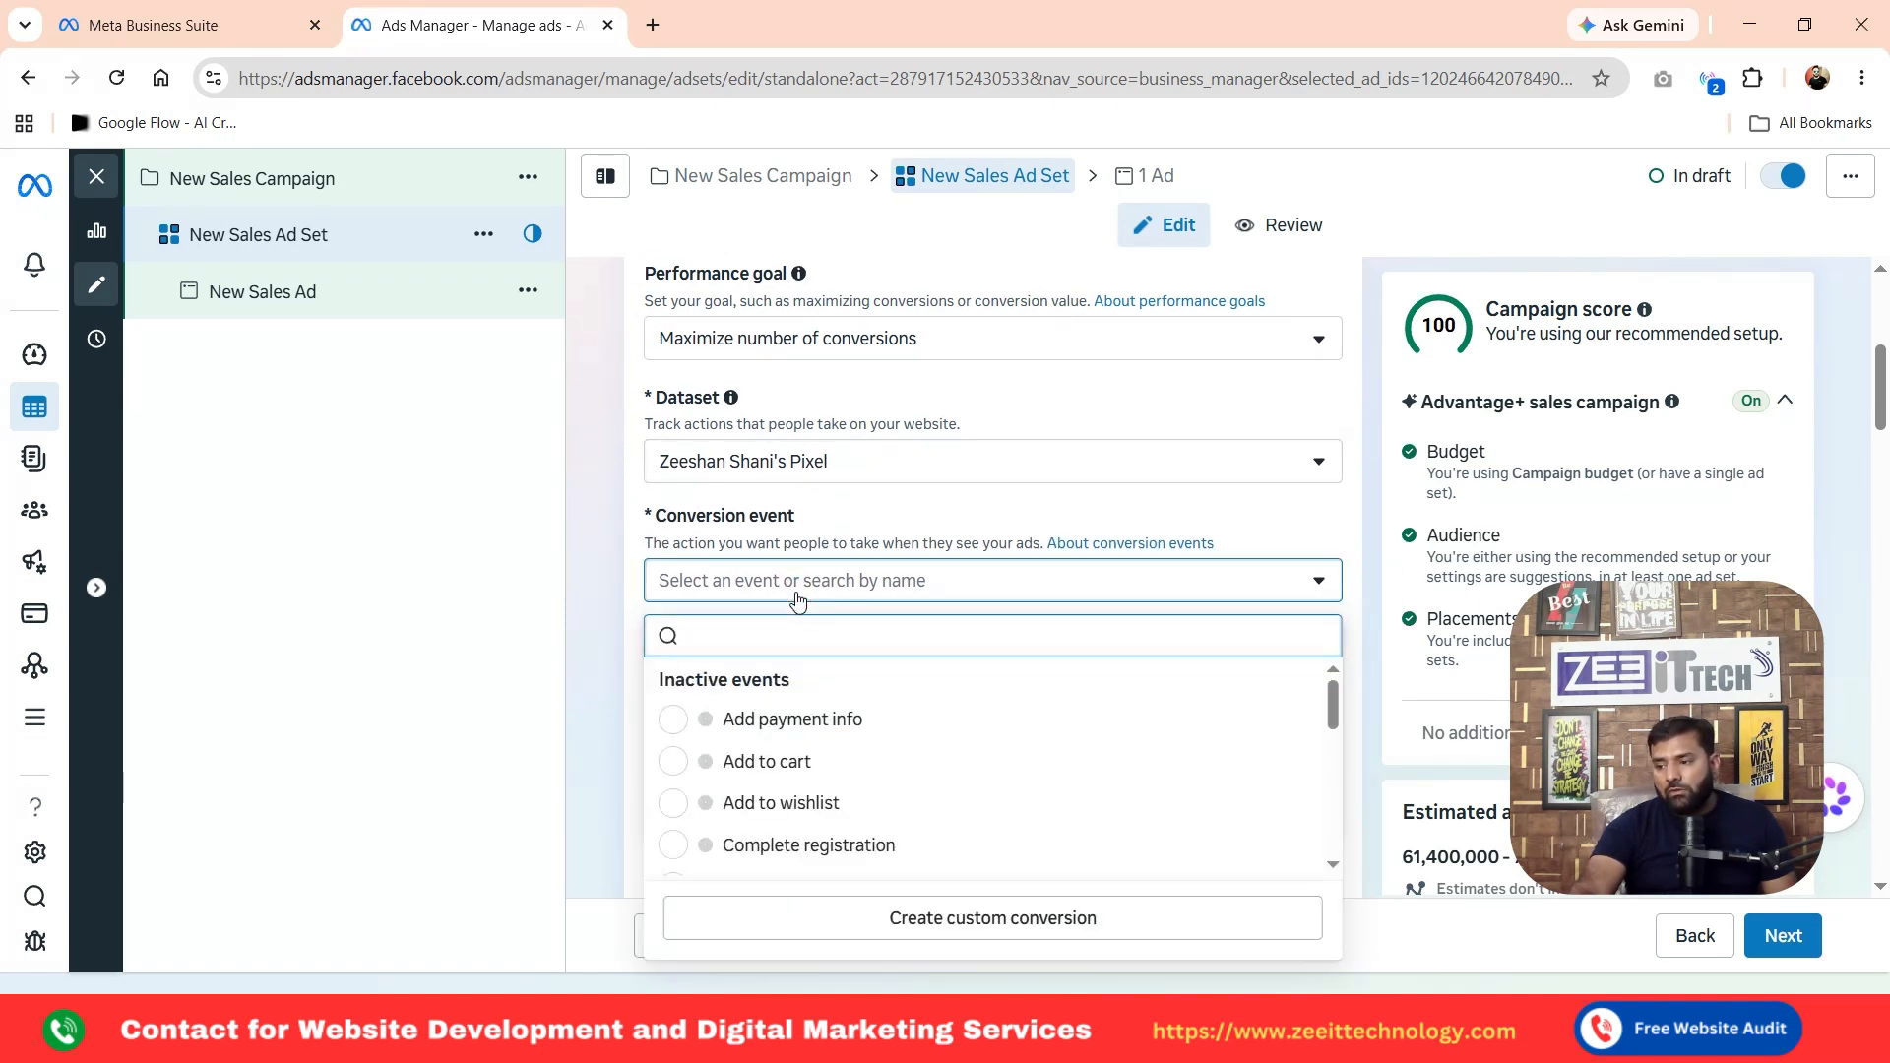
scroll(837, 792, "down", 2)
scroll(841, 778, "up", 2)
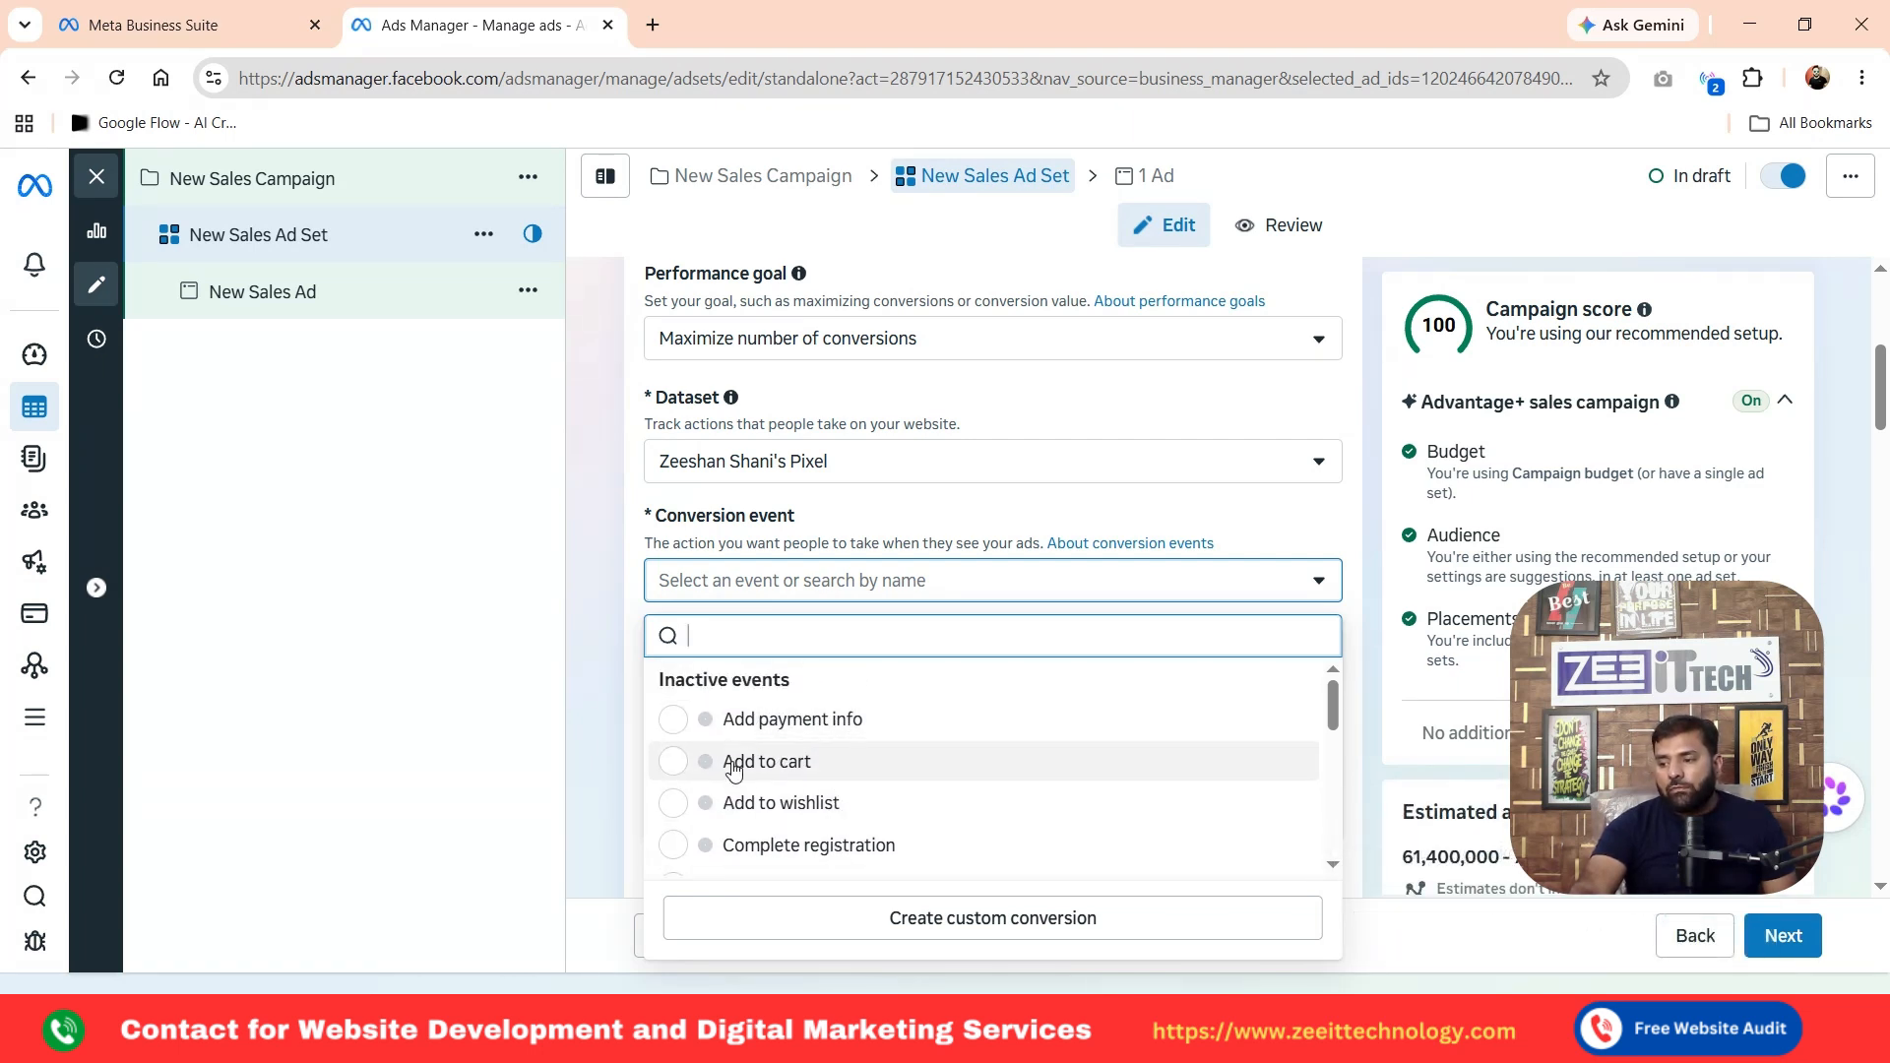
scroll(802, 802, "down", 1)
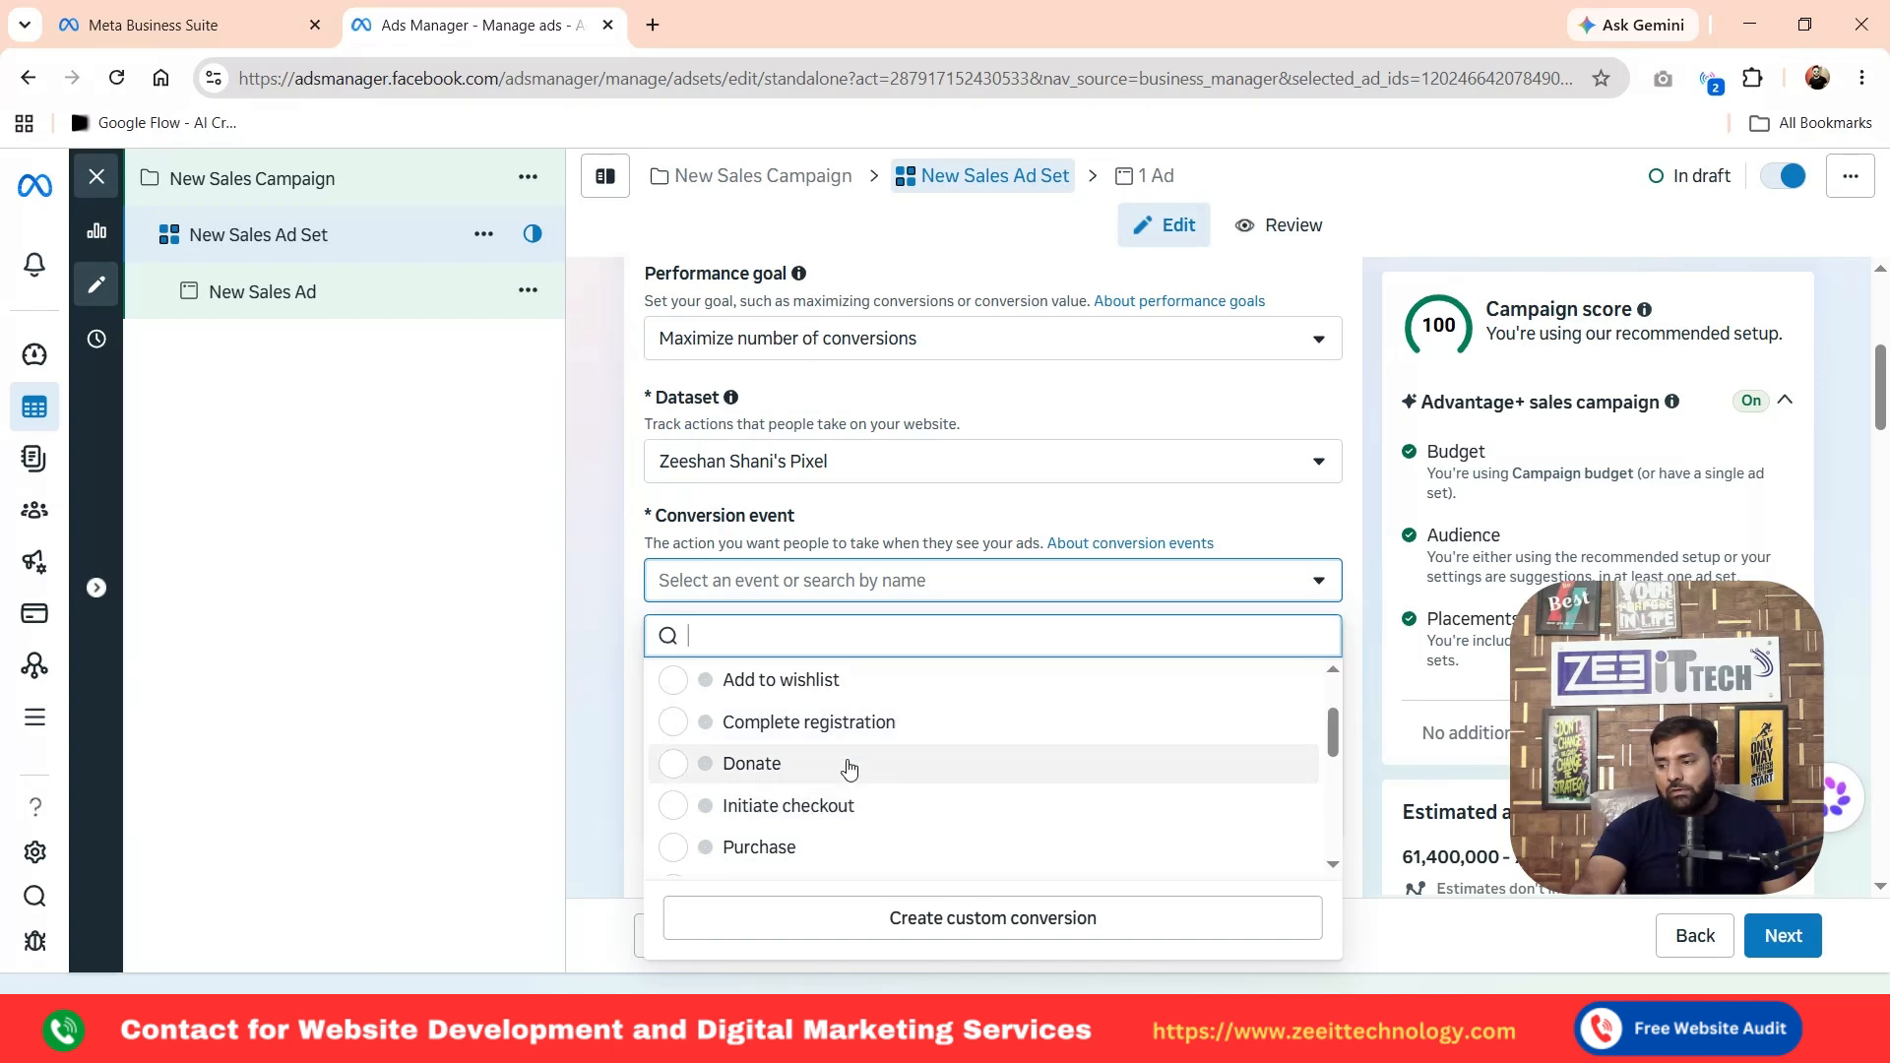
scroll(901, 825, "down", 1)
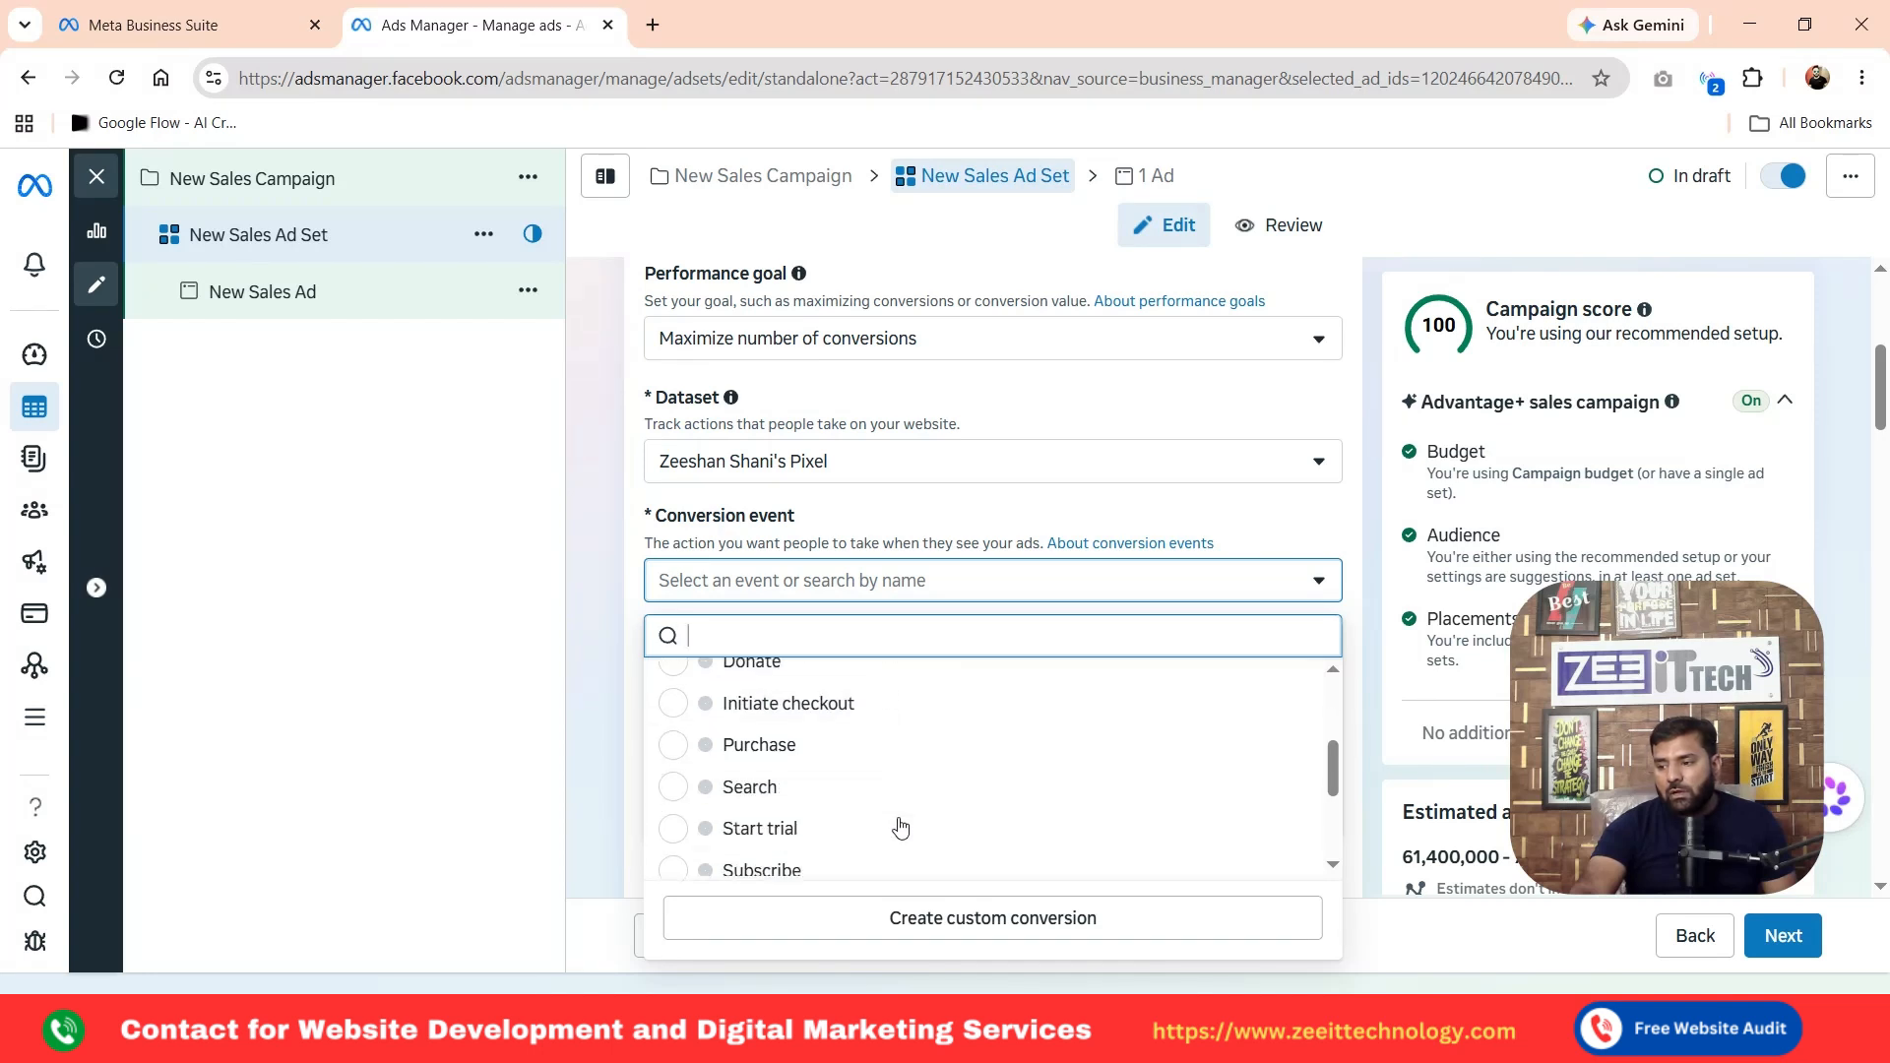
scroll(810, 793, "down", 2)
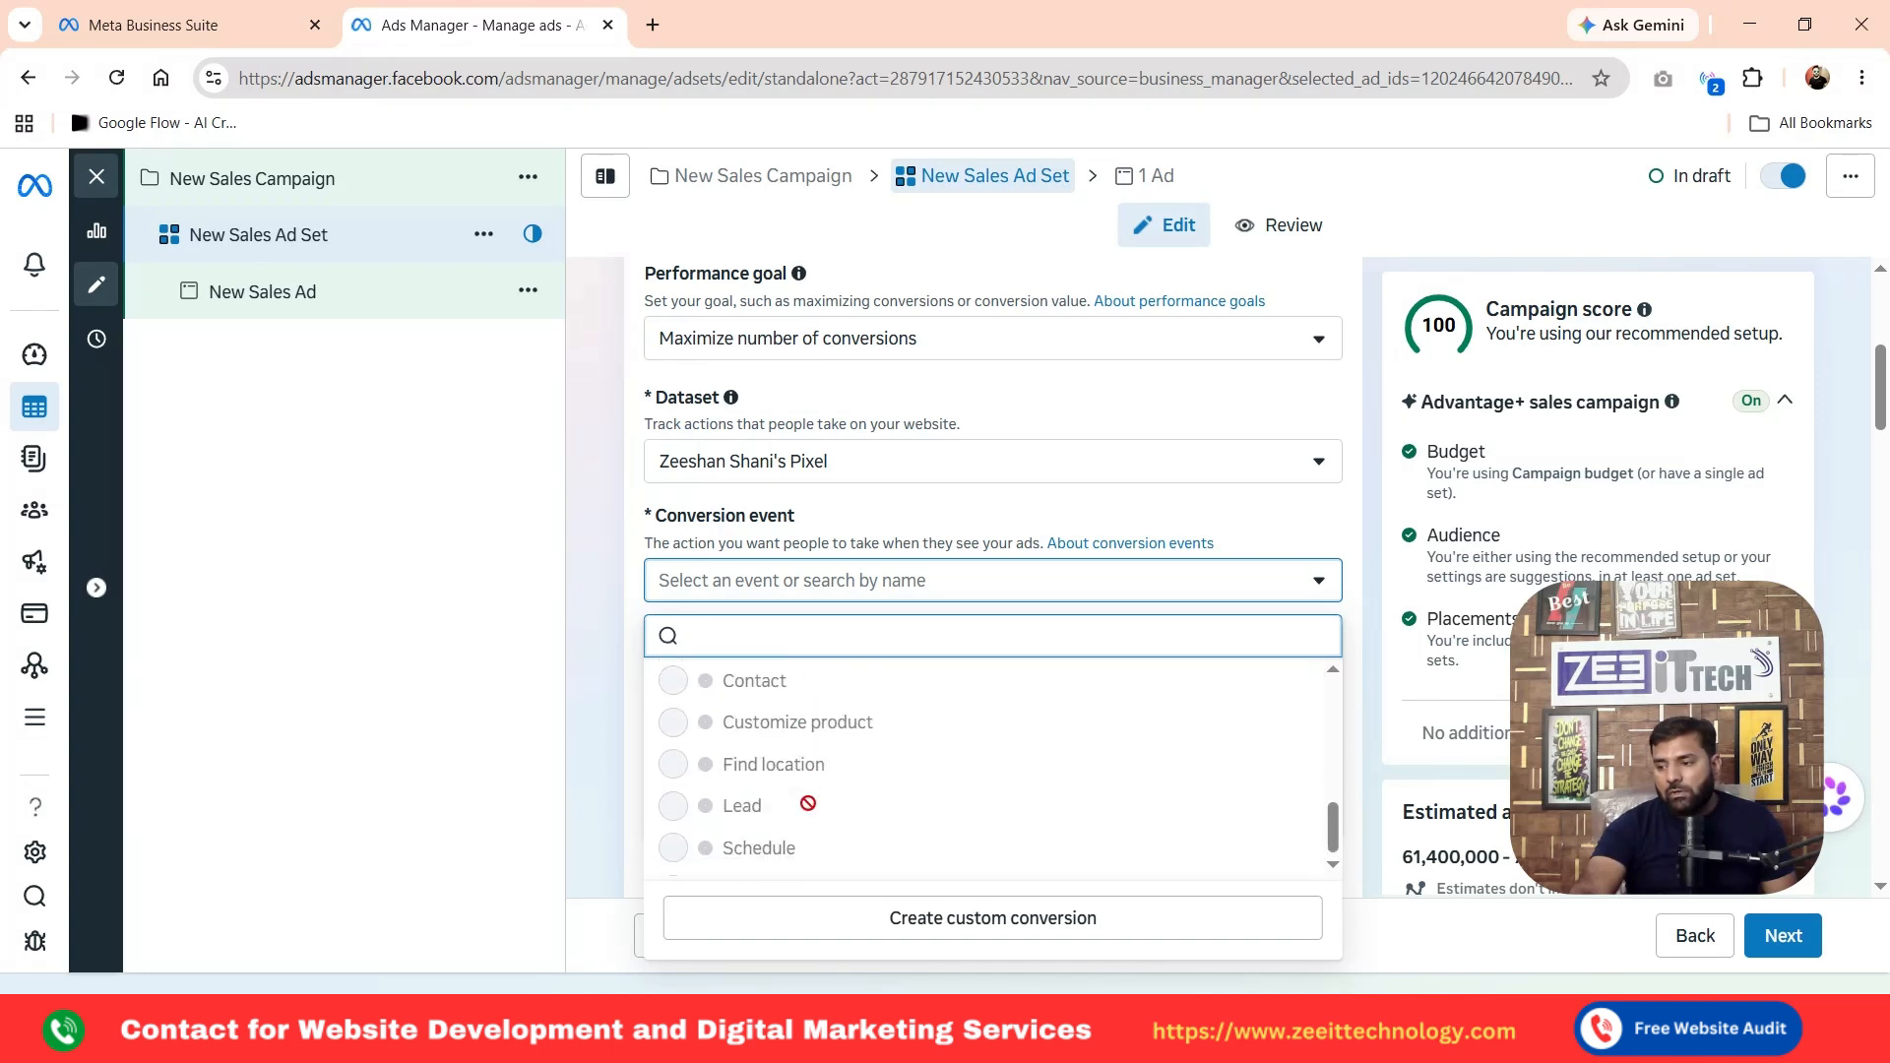
scroll(807, 803, "down", 1)
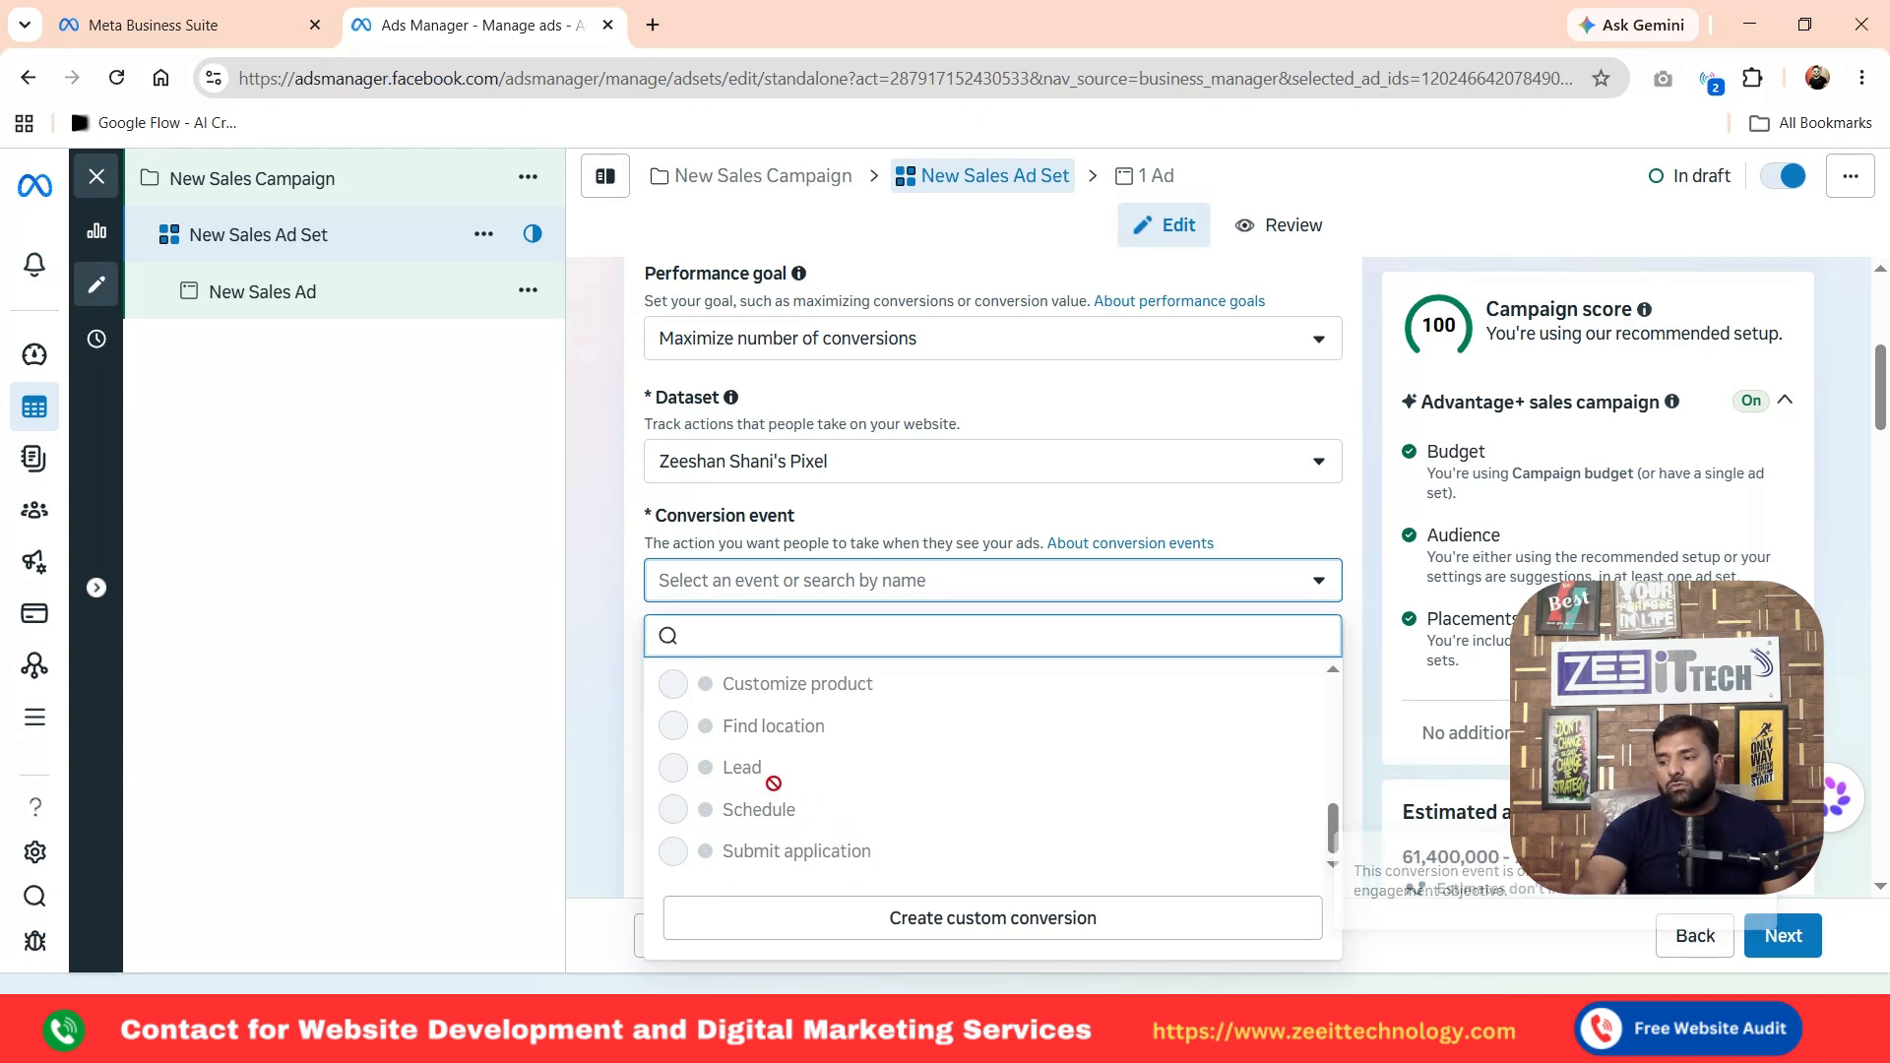
scroll(763, 771, "up", 4)
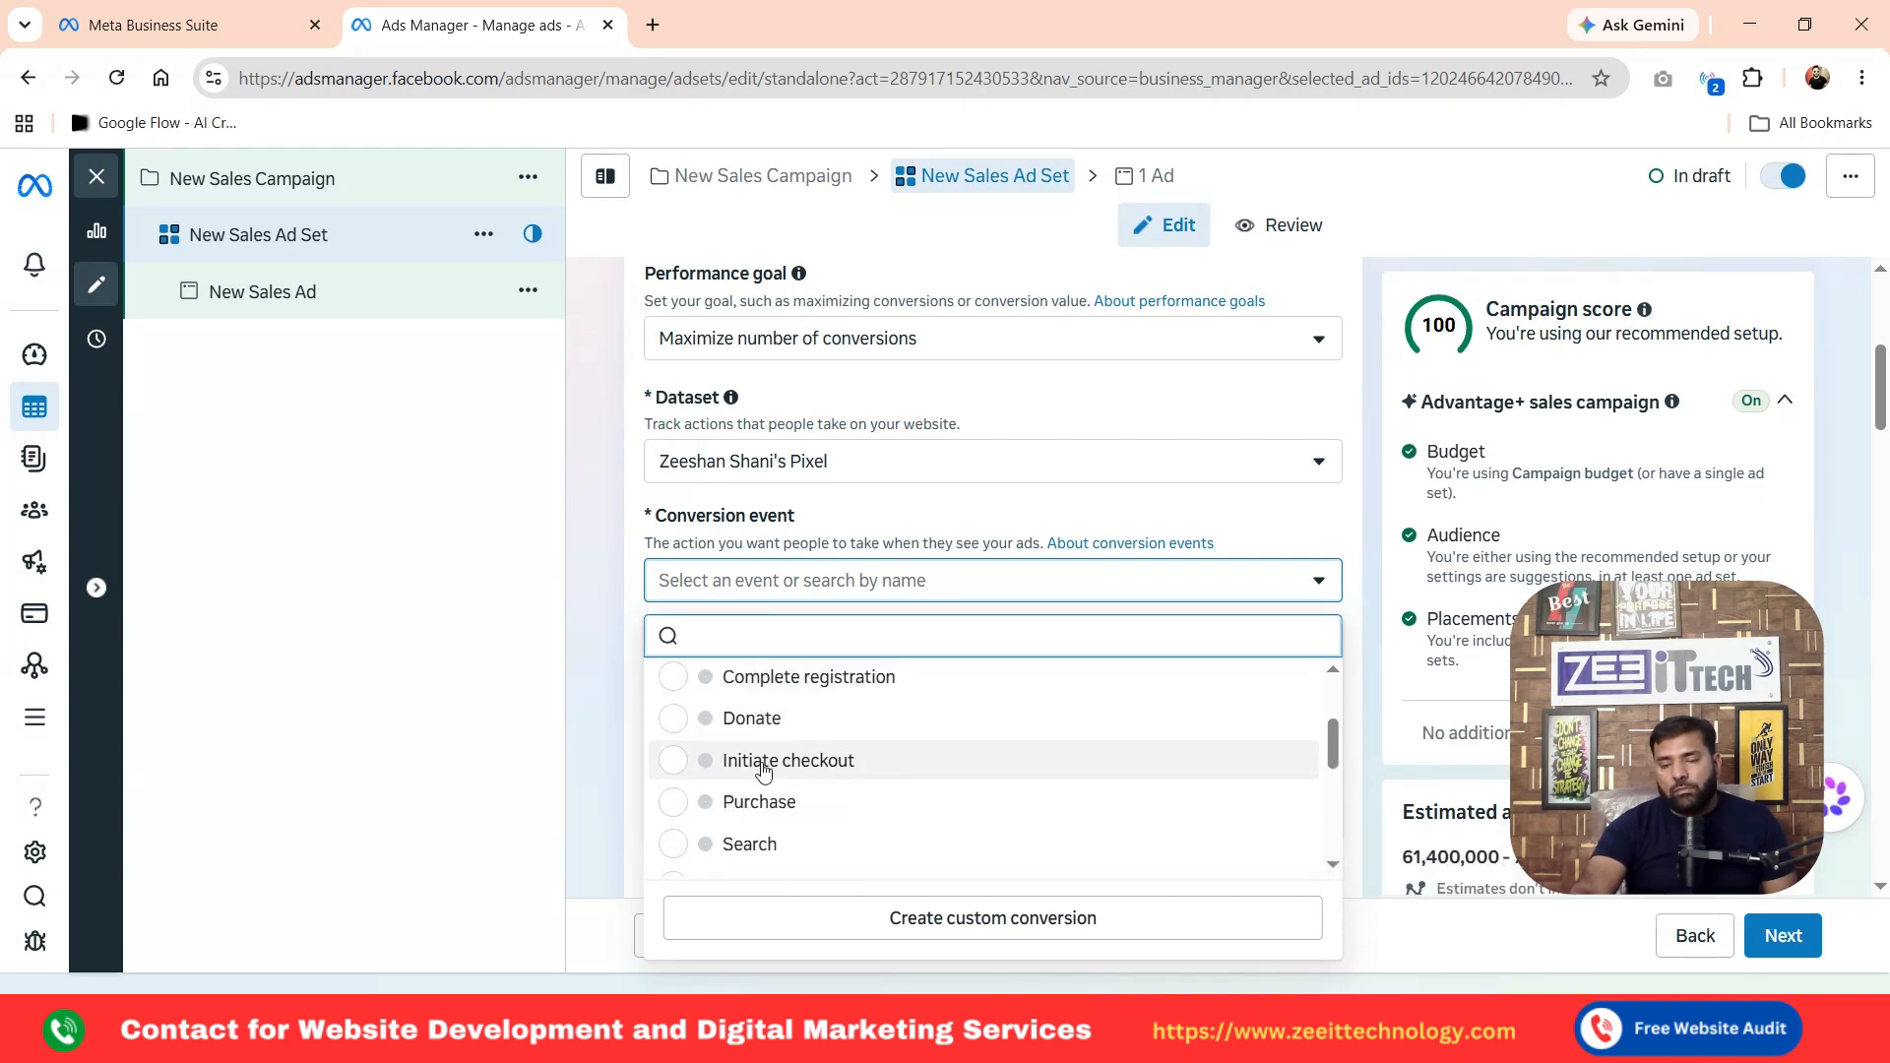
scroll(763, 772, "up", 2)
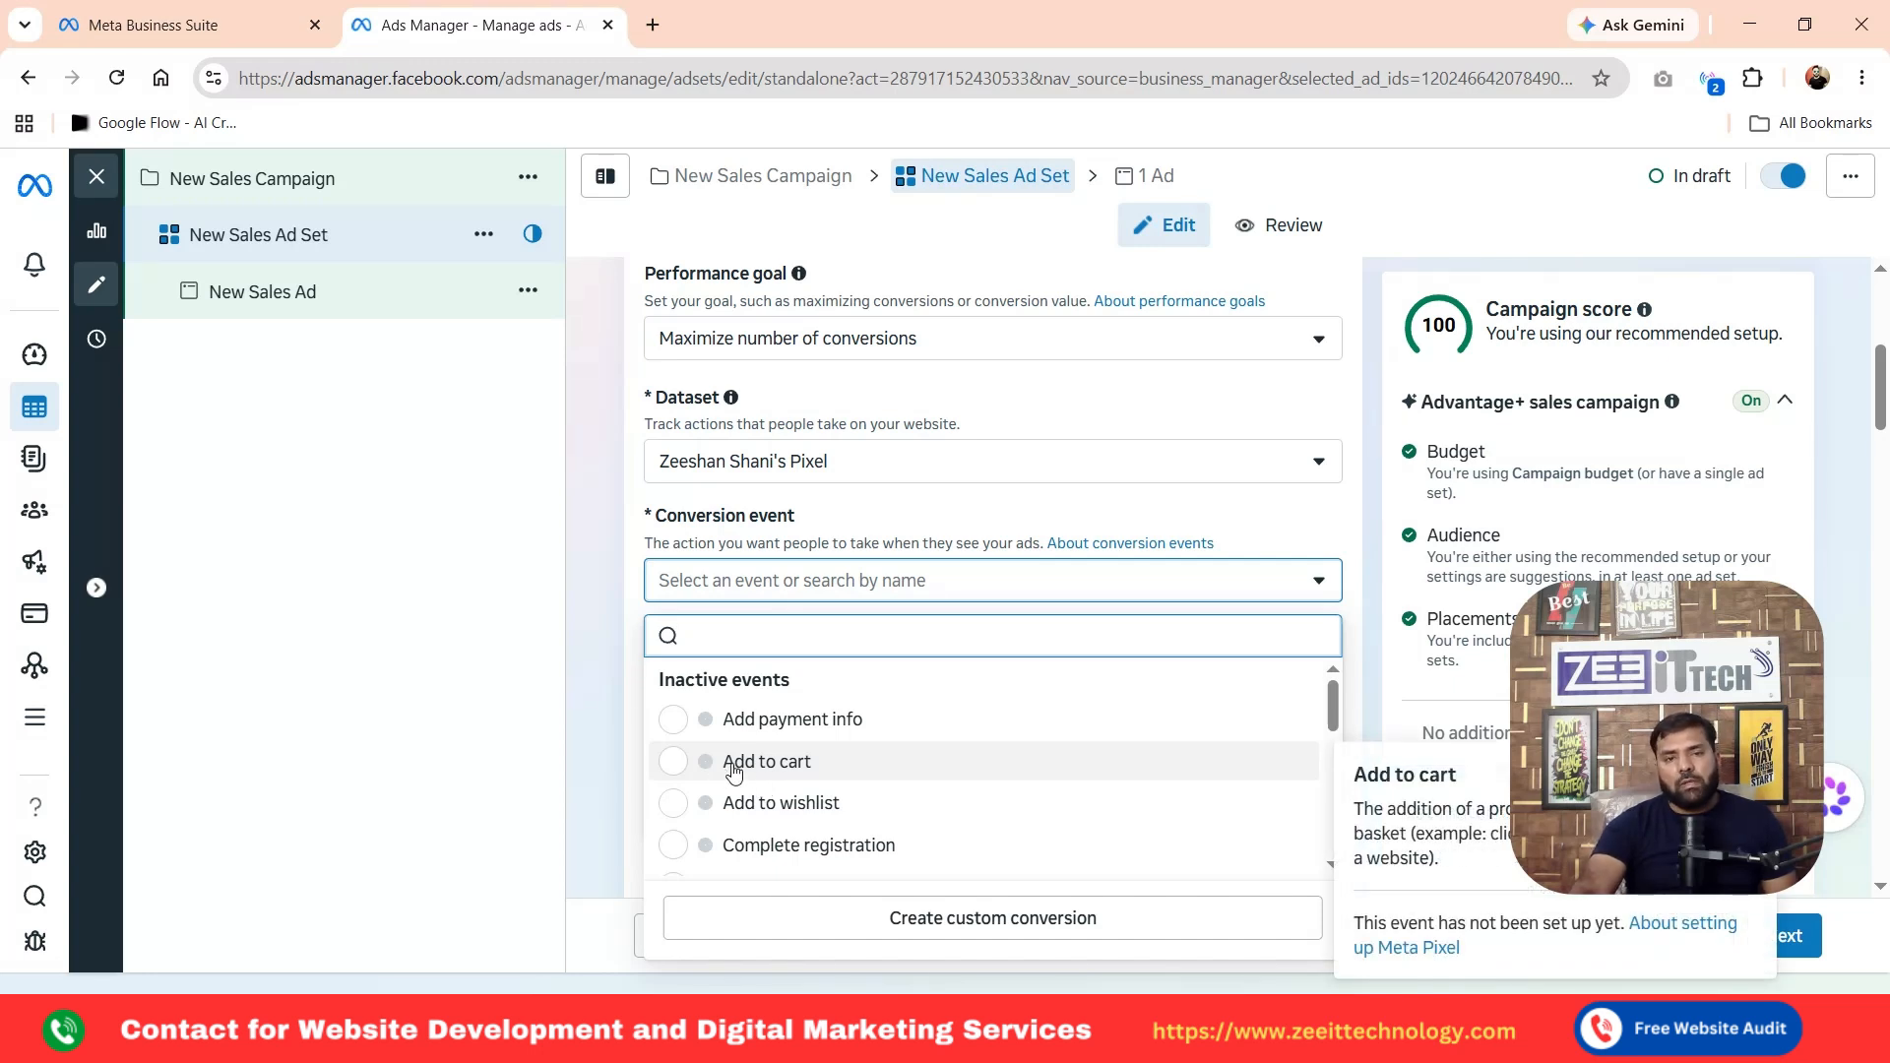
scroll(733, 770, "down", 4)
scroll(734, 771, "up", 4)
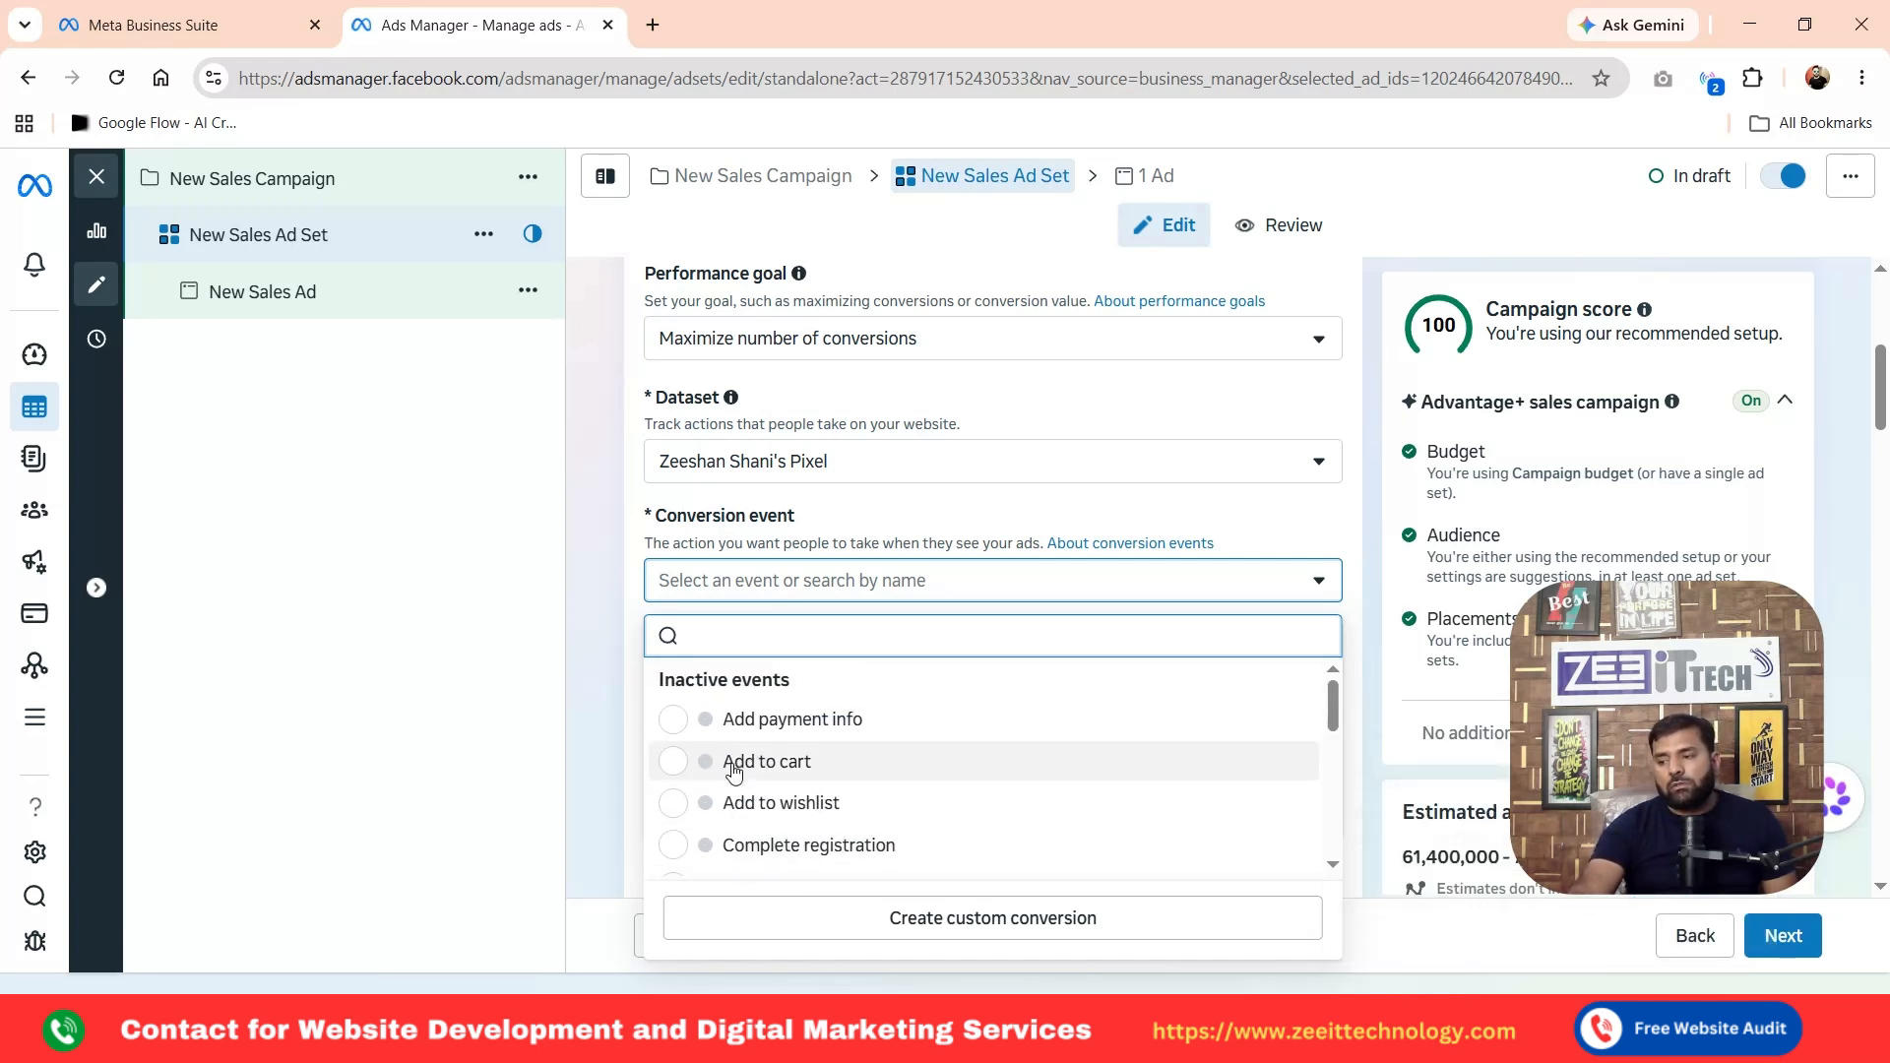
mouse_move(734, 770)
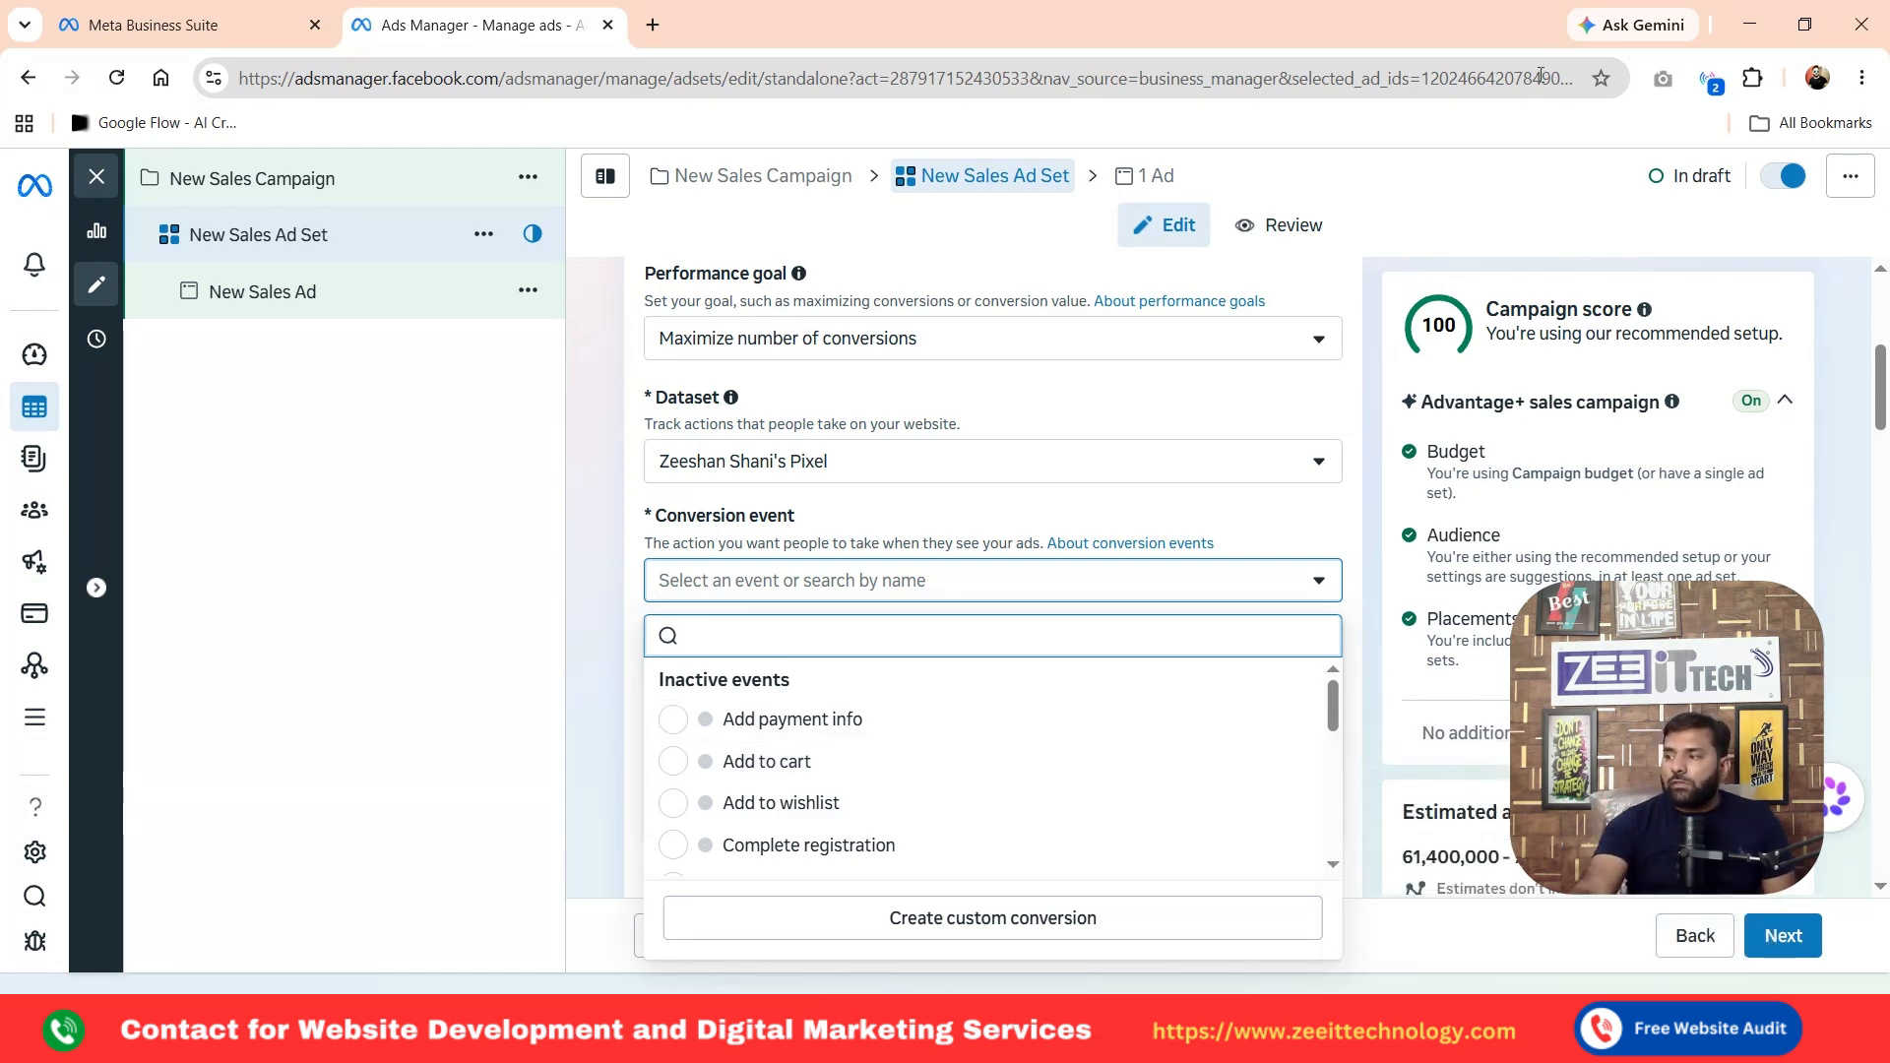
Check the current page with the Meta Pixel Helper extension, then close it and the conversion event list
left_click(1709, 79)
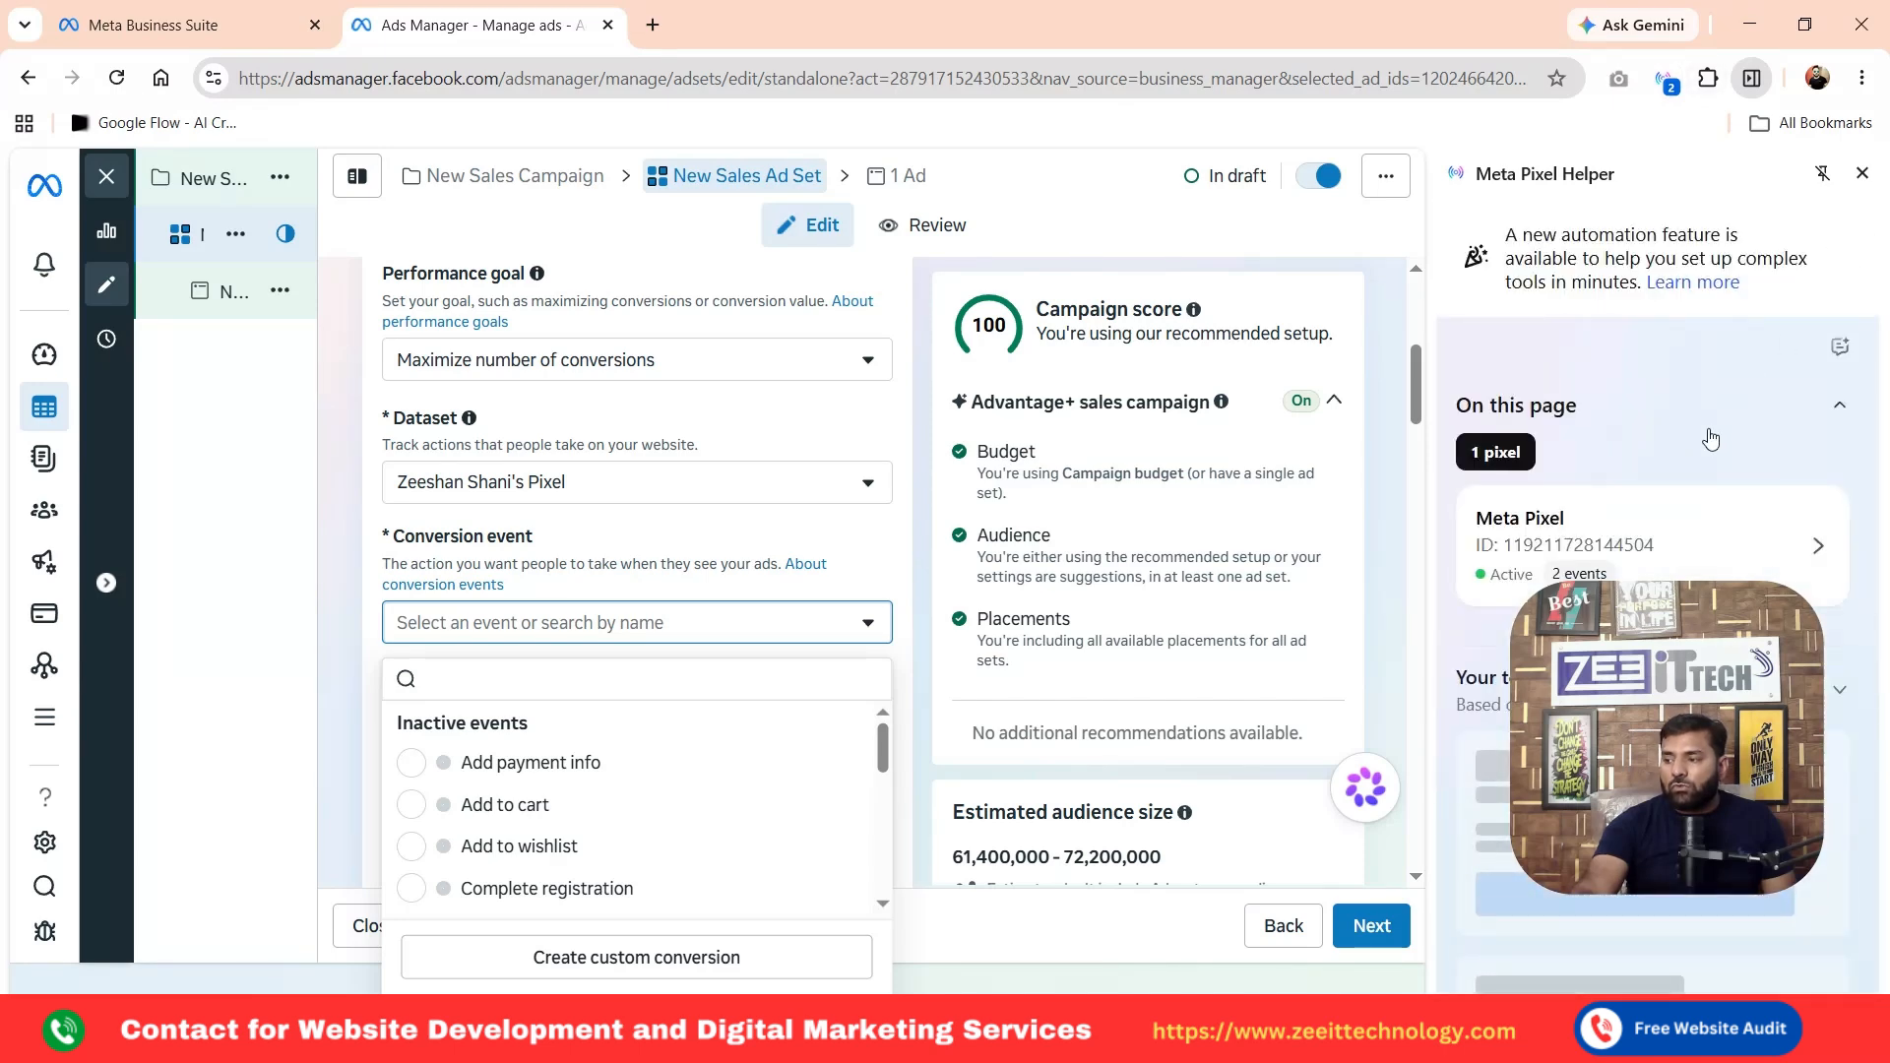
left_click(1861, 173)
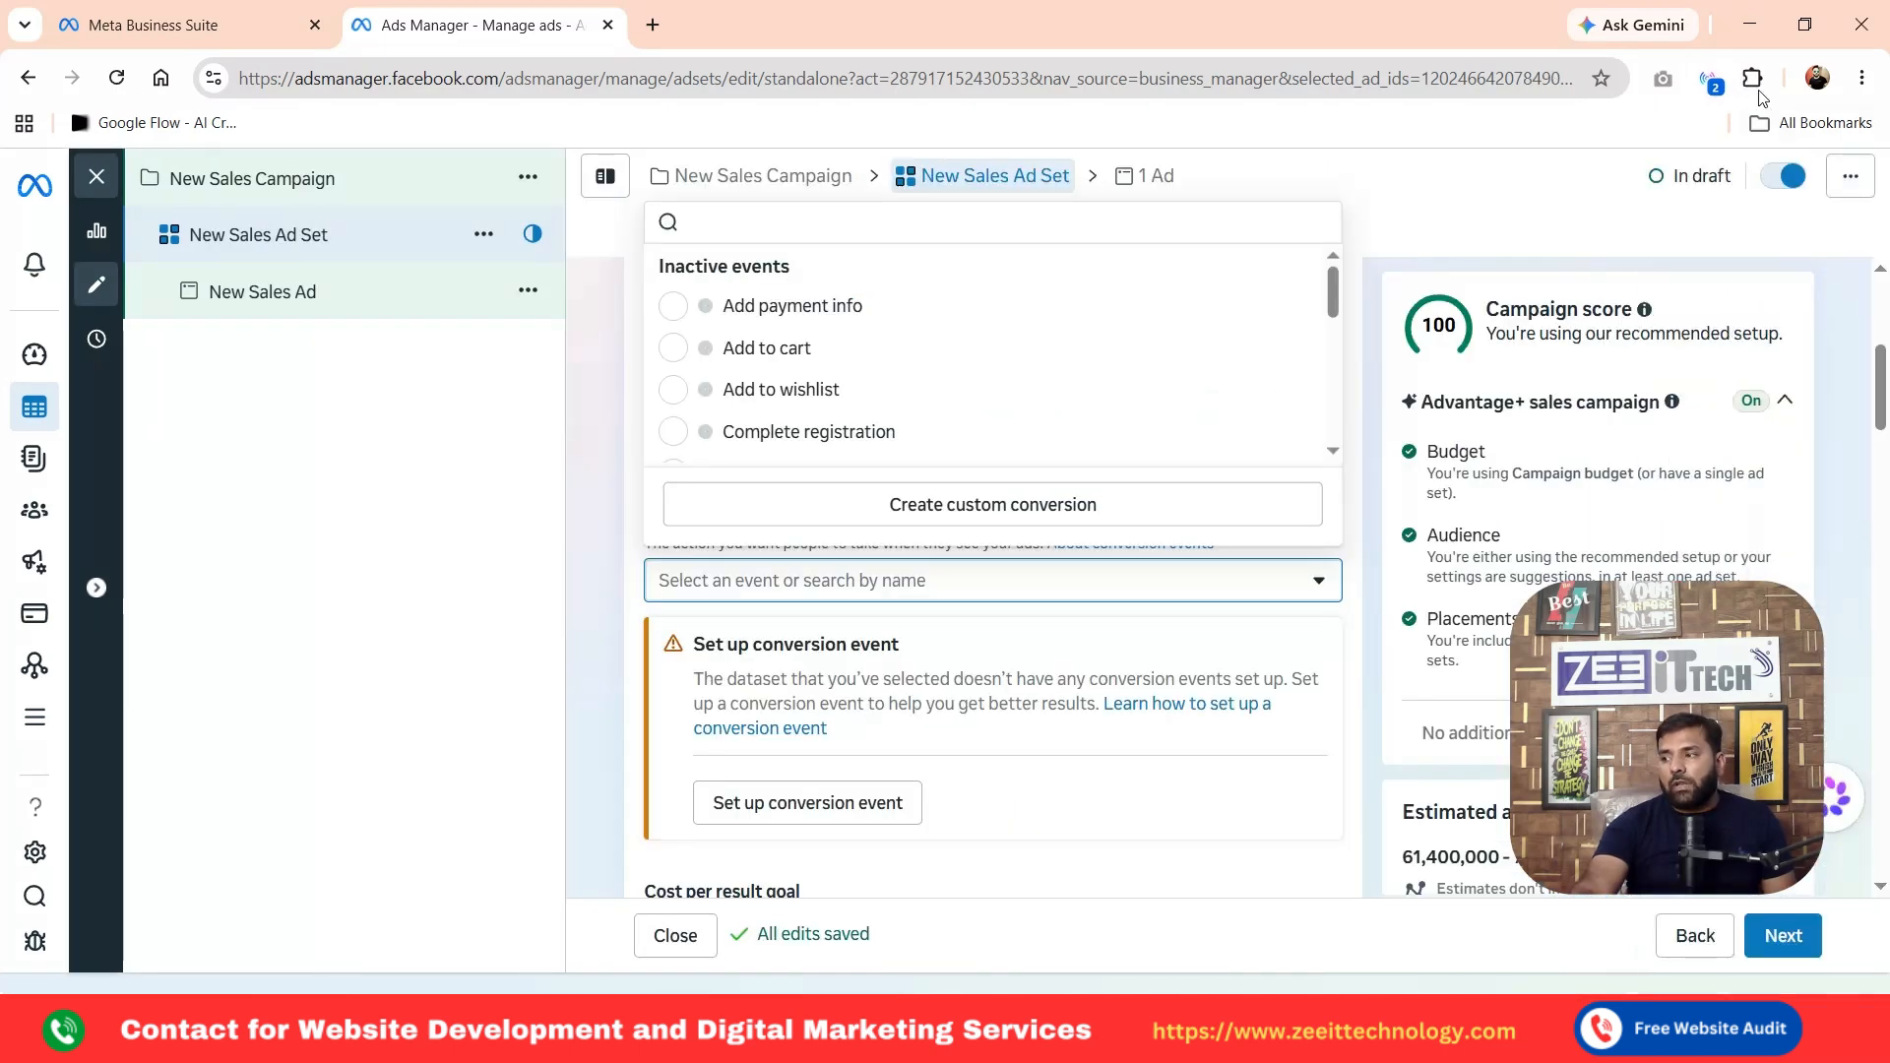
left_click(606, 476)
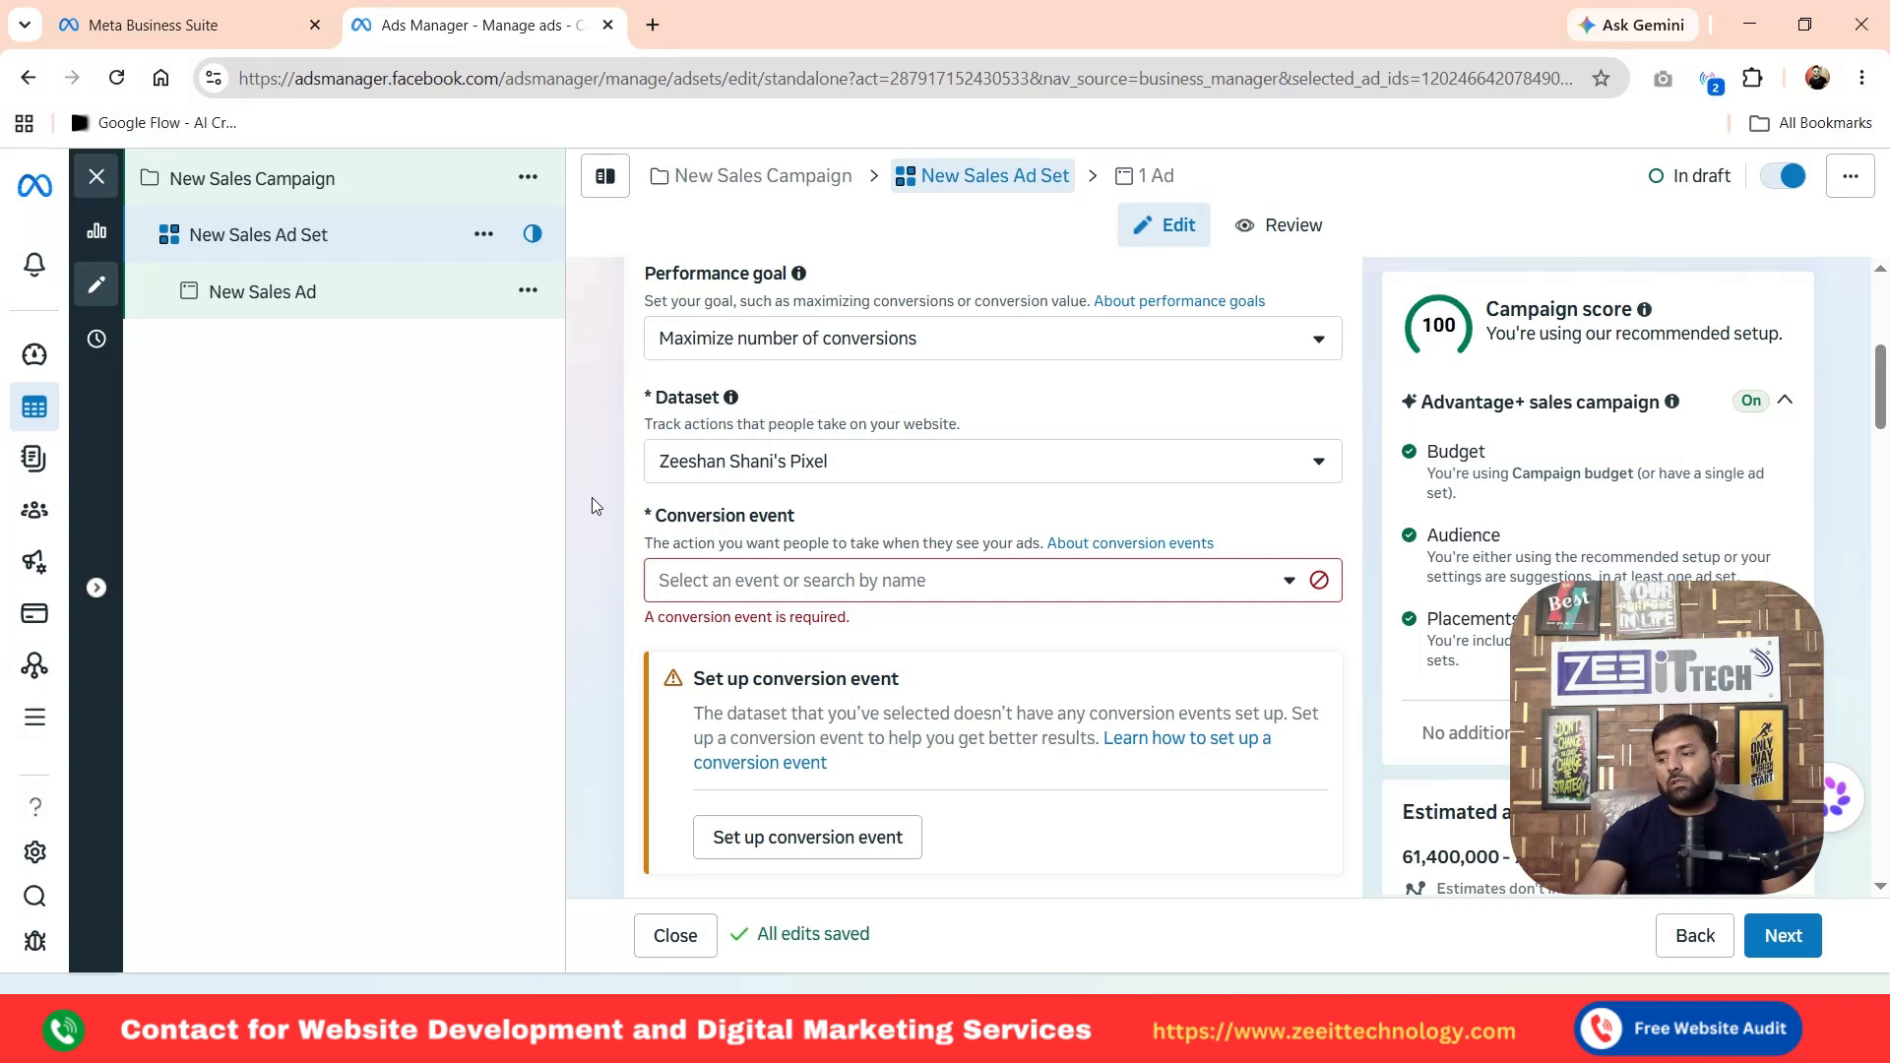
Set the ad set's conversion event to Purchase
left_click(733, 593)
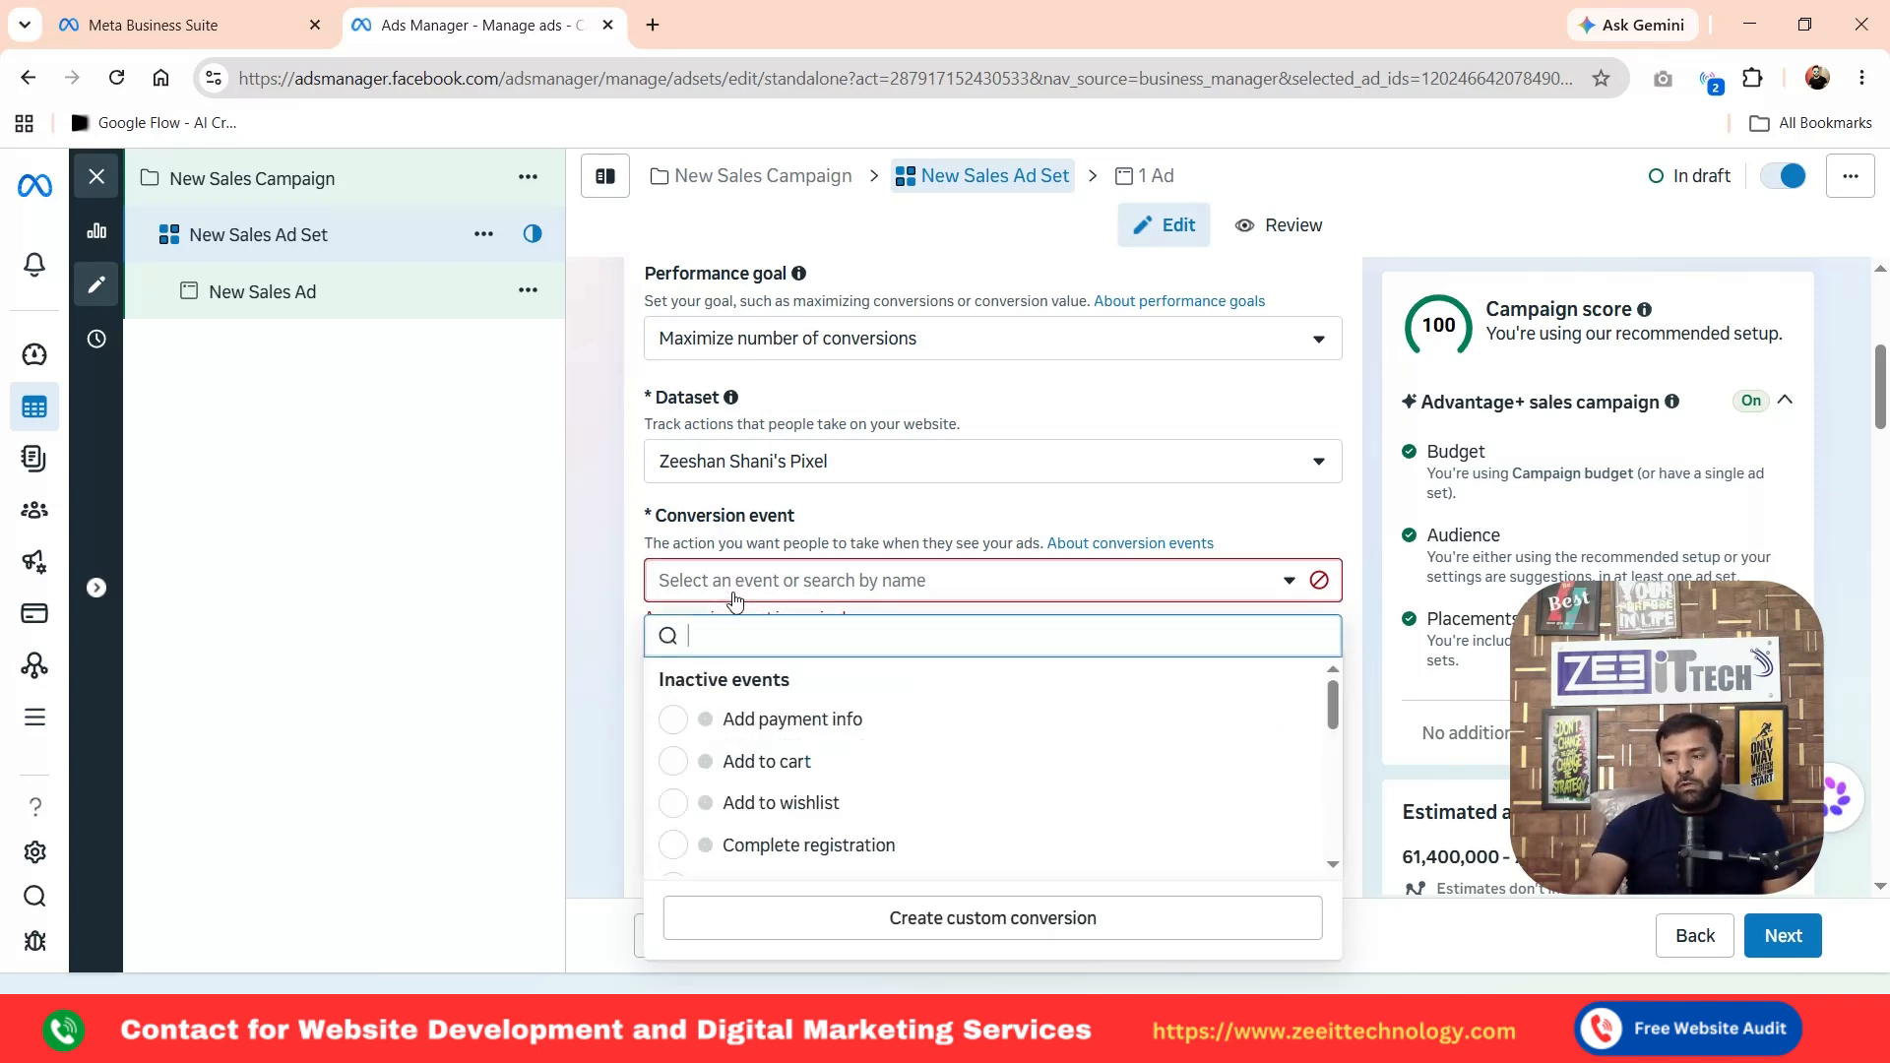
scroll(758, 708, "down", 3)
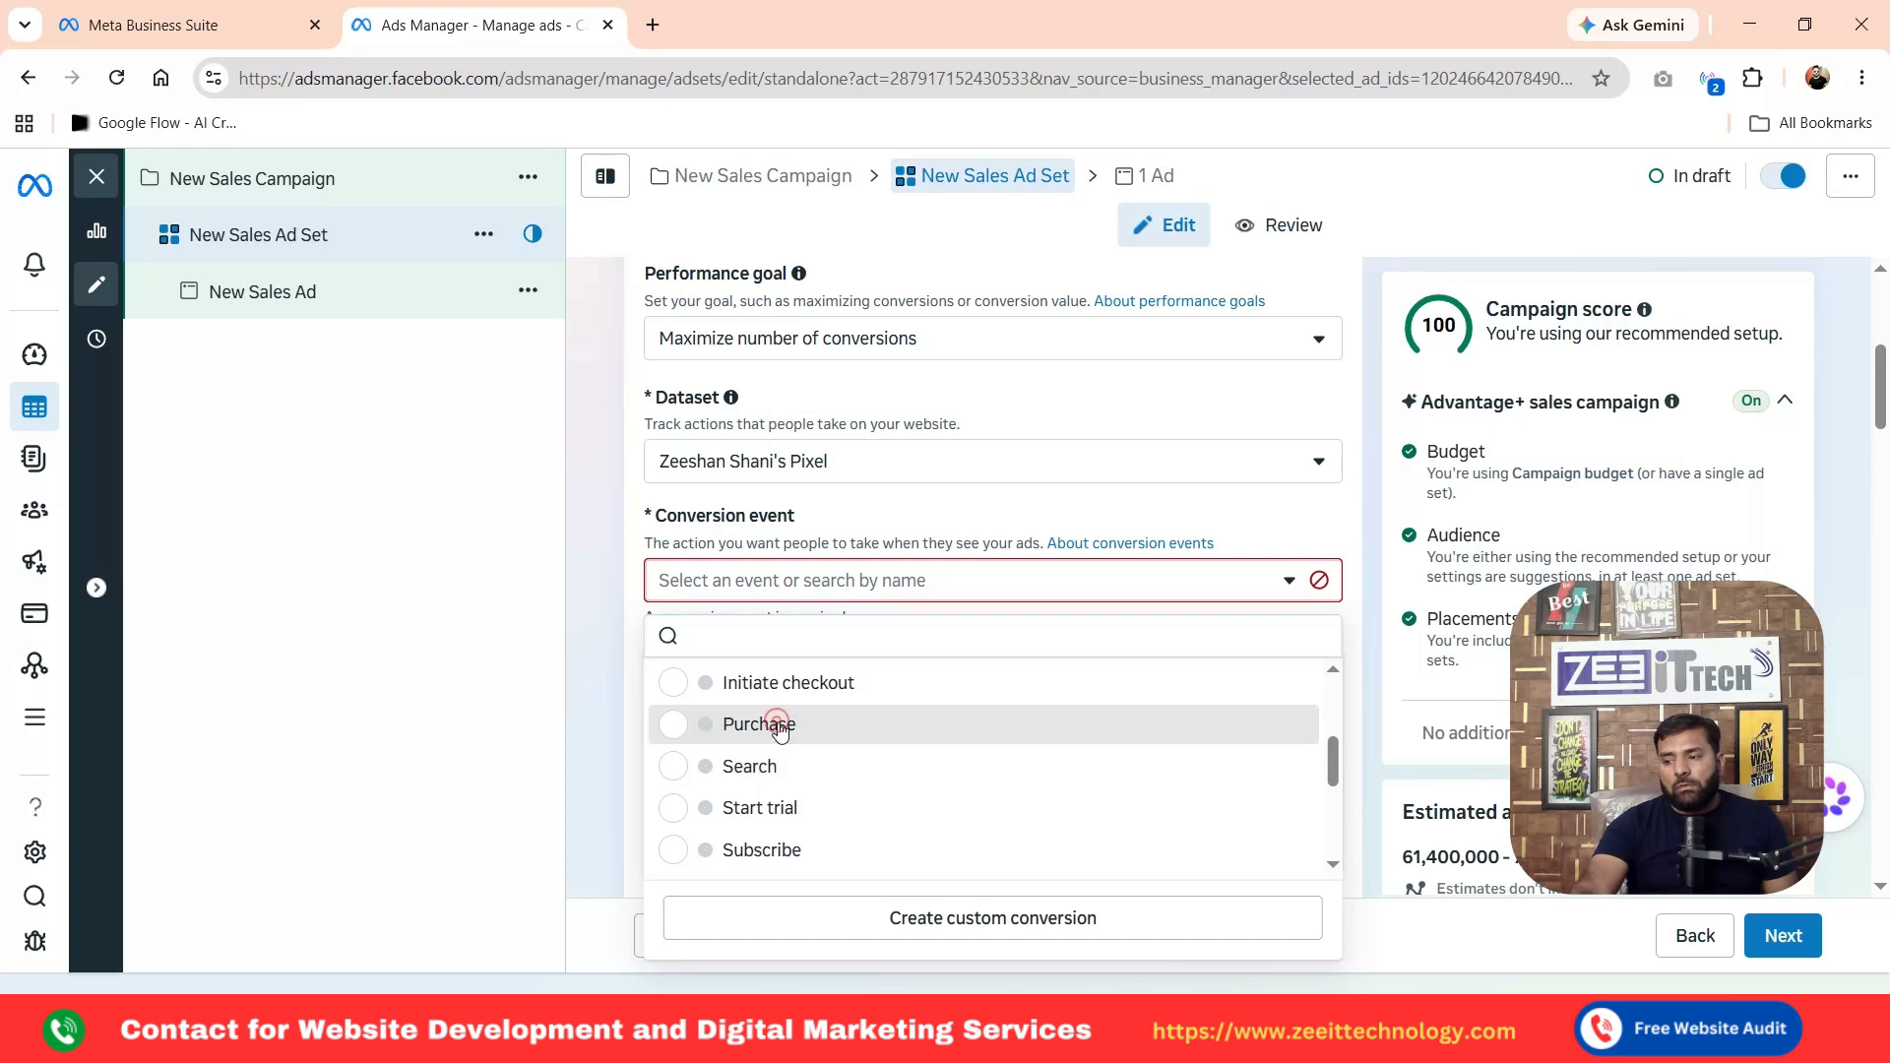
left_click(767, 725)
scroll(780, 731, "up", 2)
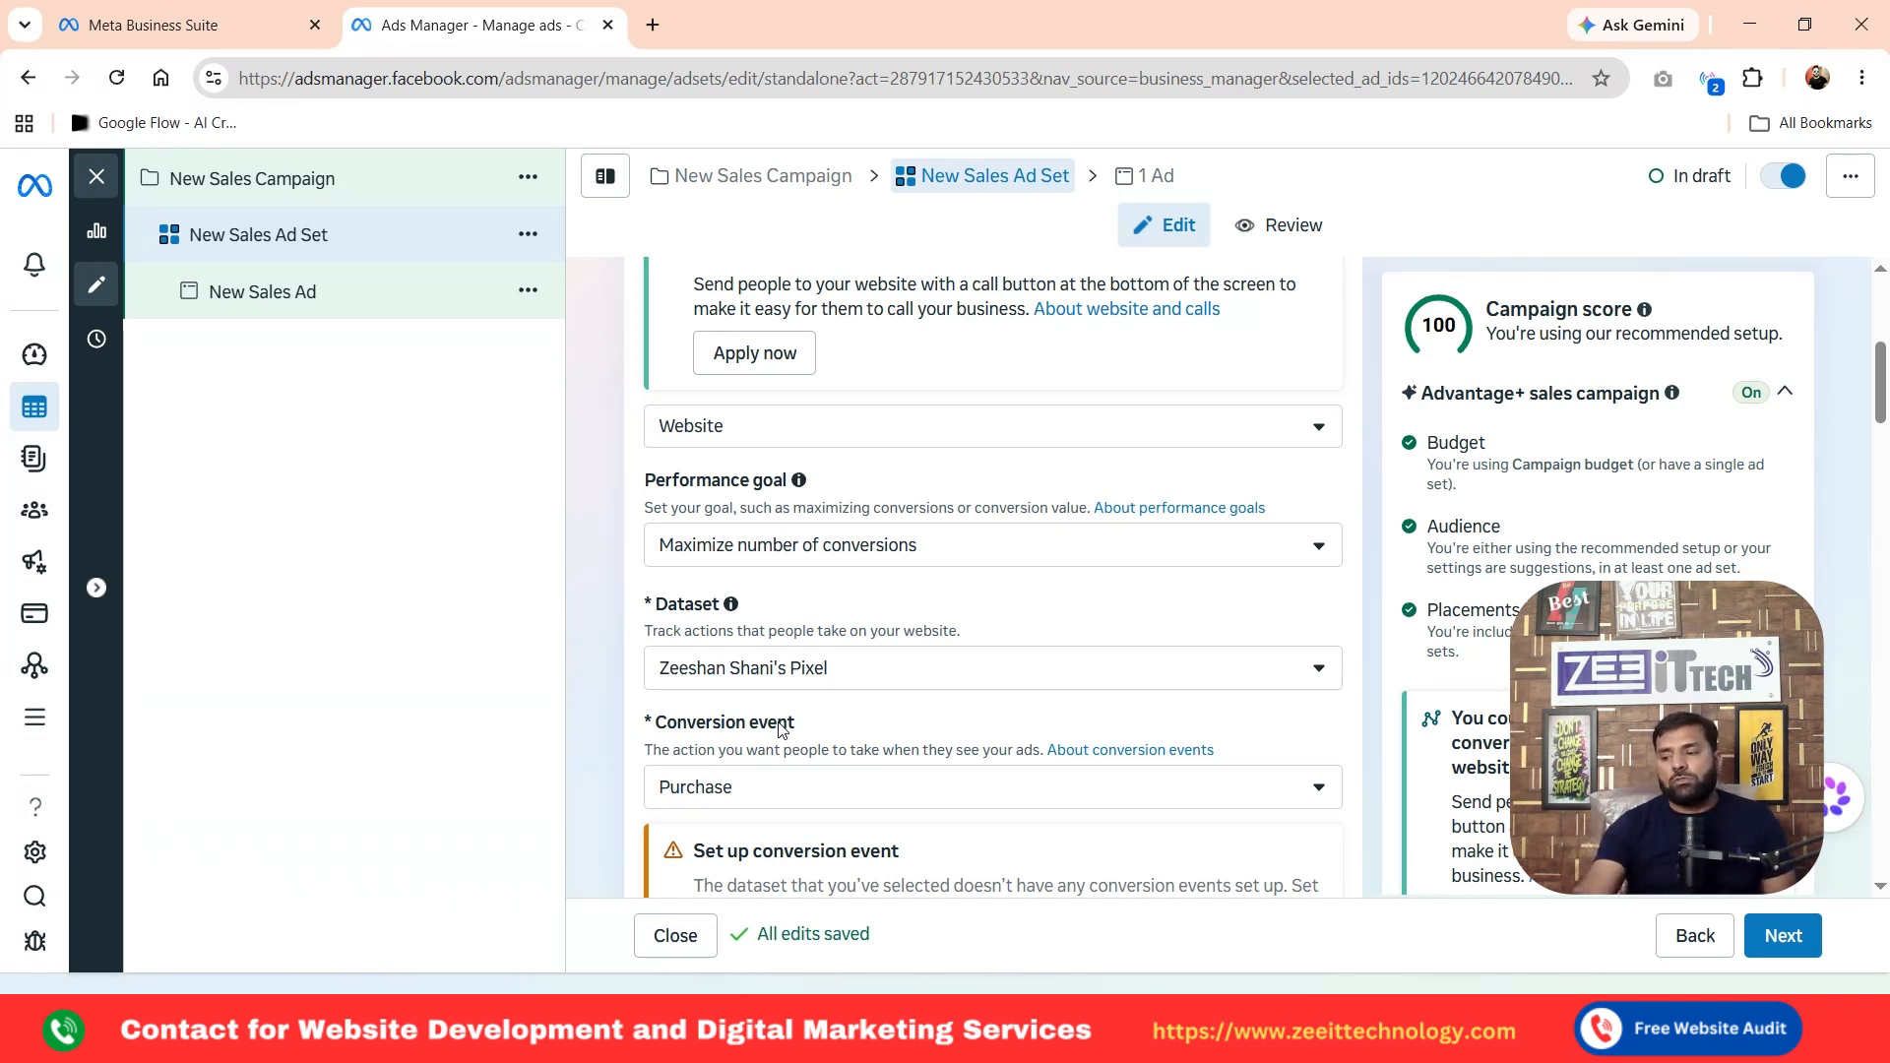
scroll(780, 731, "down", 2)
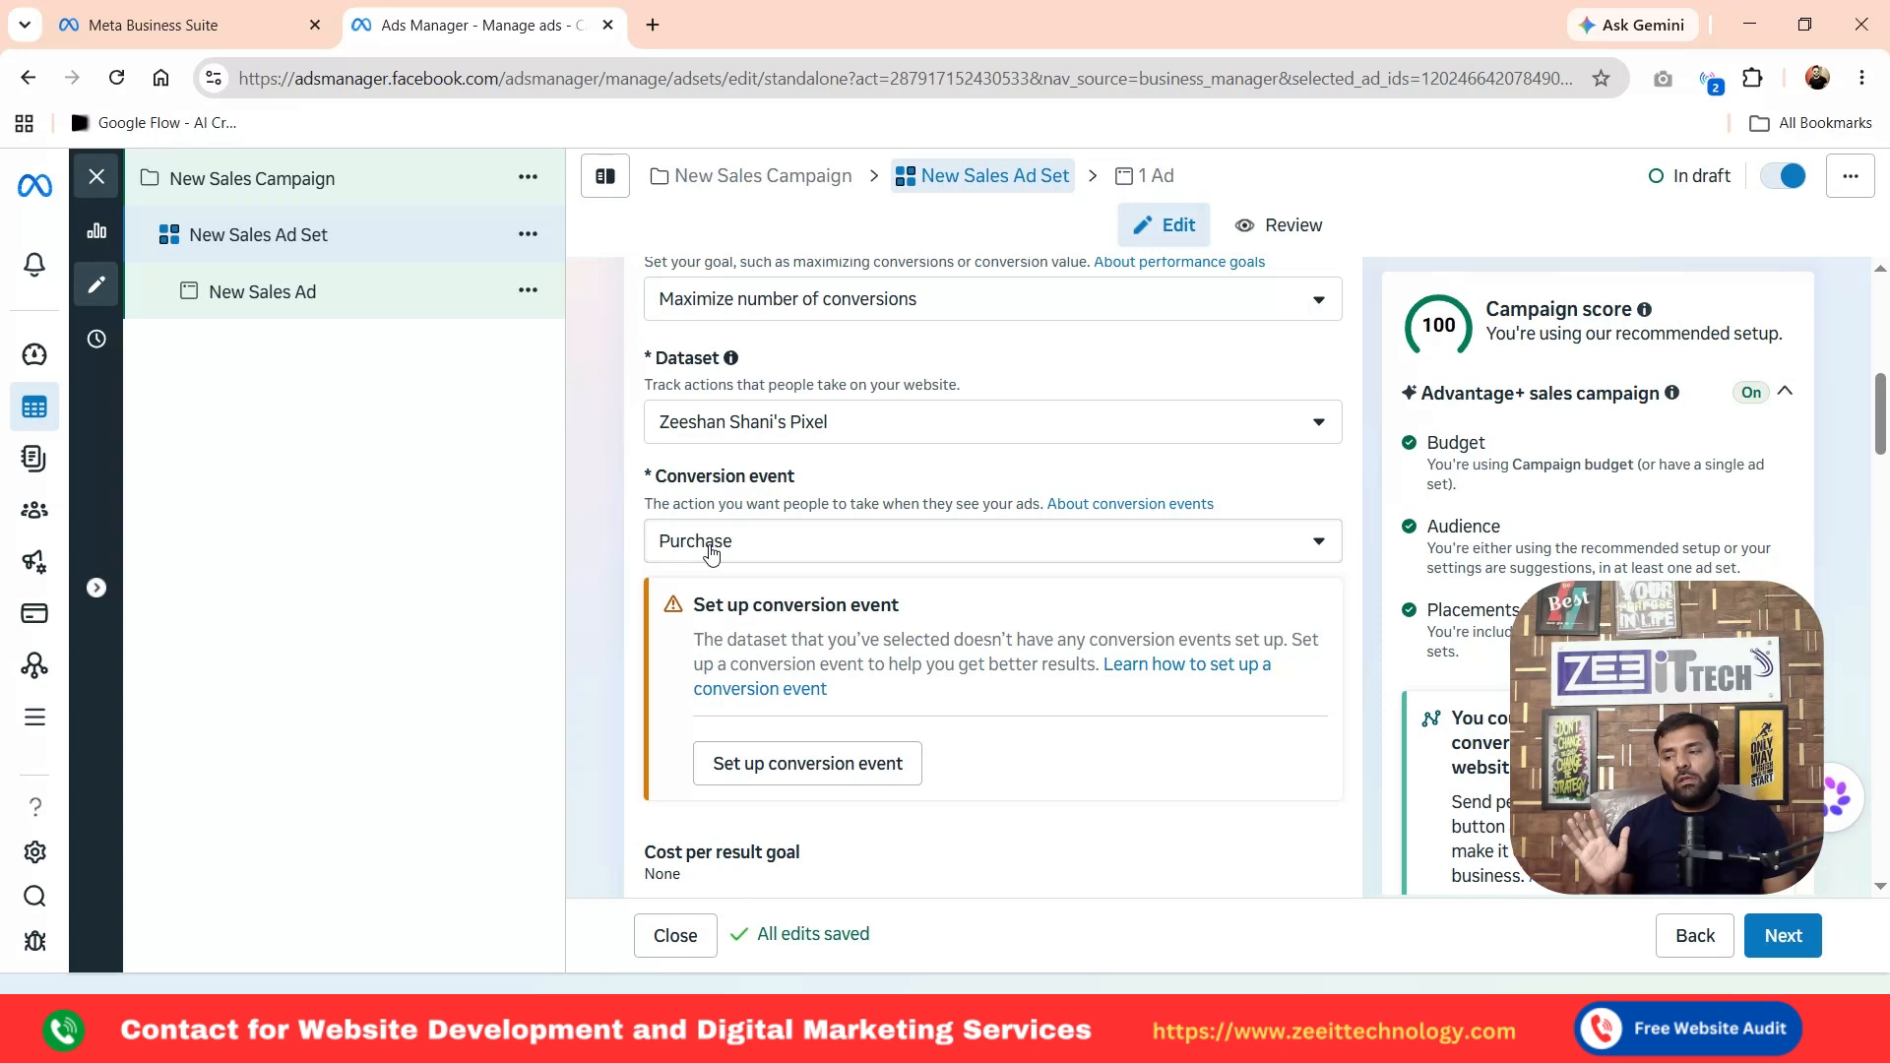
Review the ad set's attribution model, dynamic creative, budget and schedule settings, including the help article about spending limits
scroll(710, 554, "down", 4)
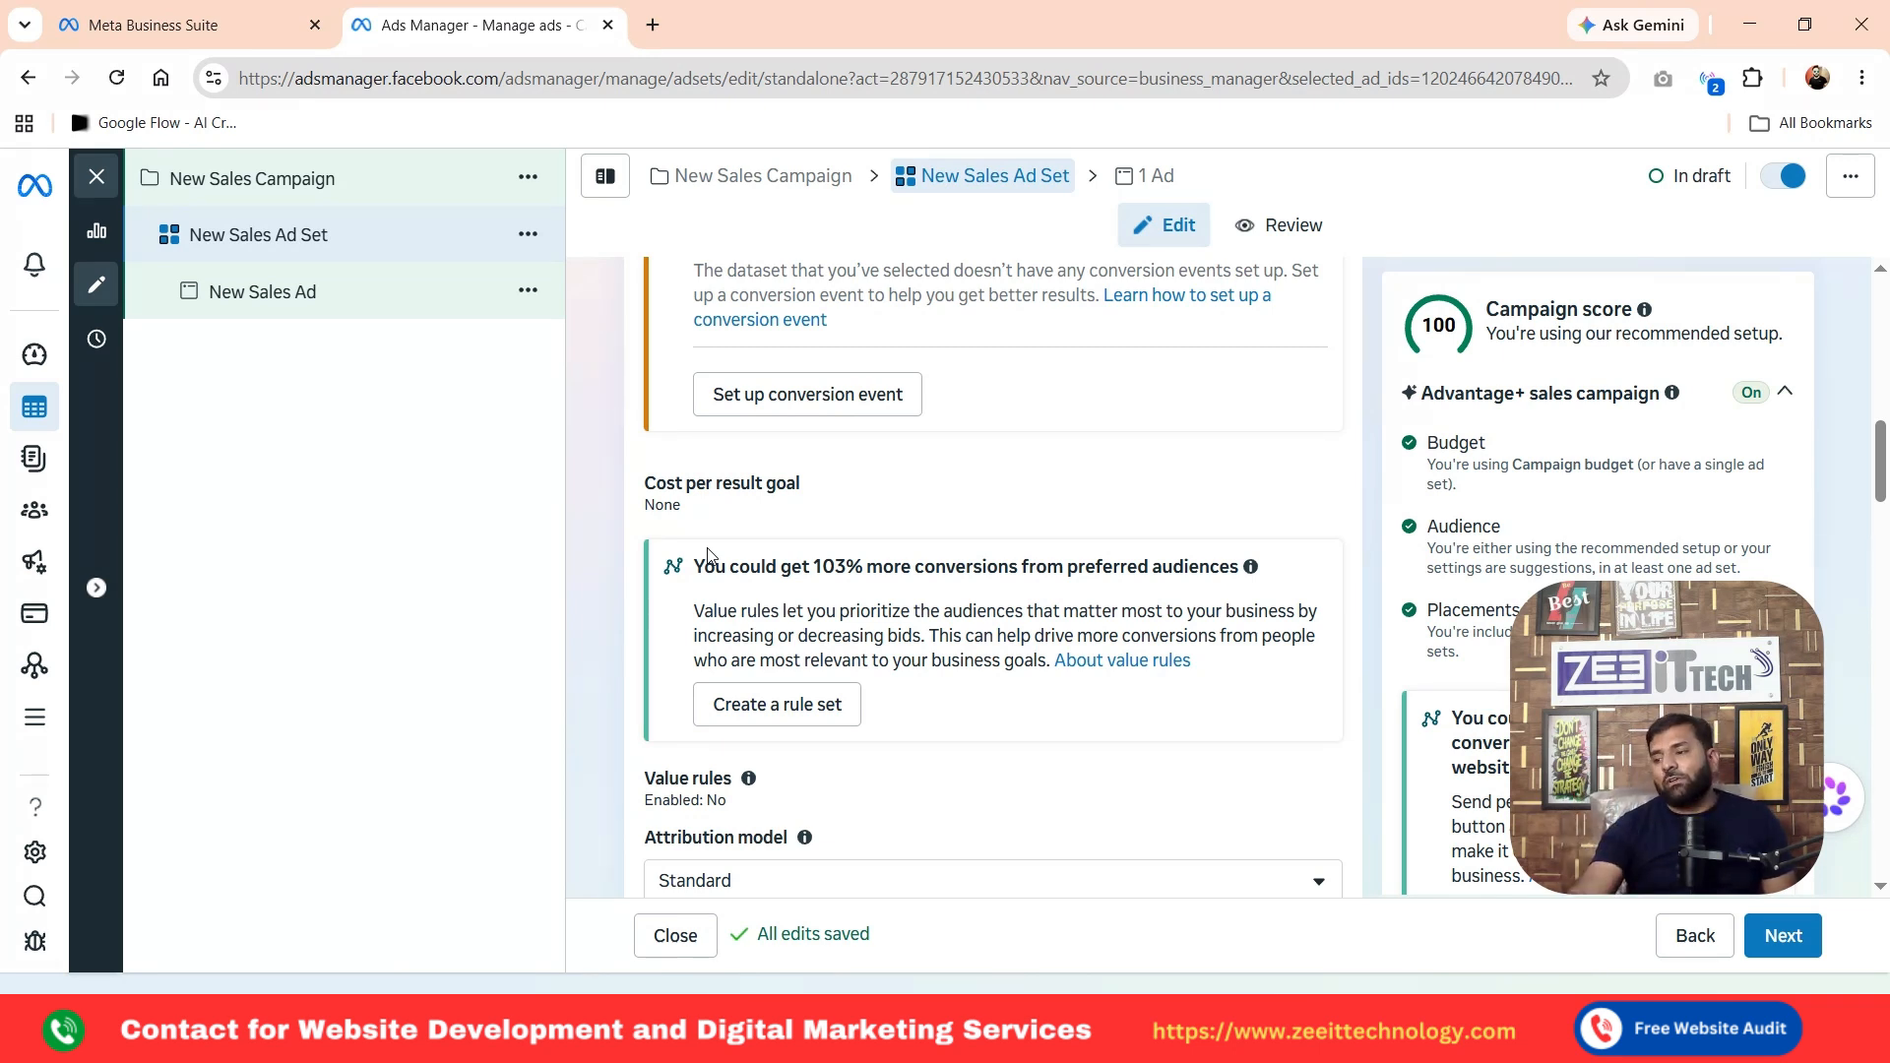
scroll(708, 554, "down", 4)
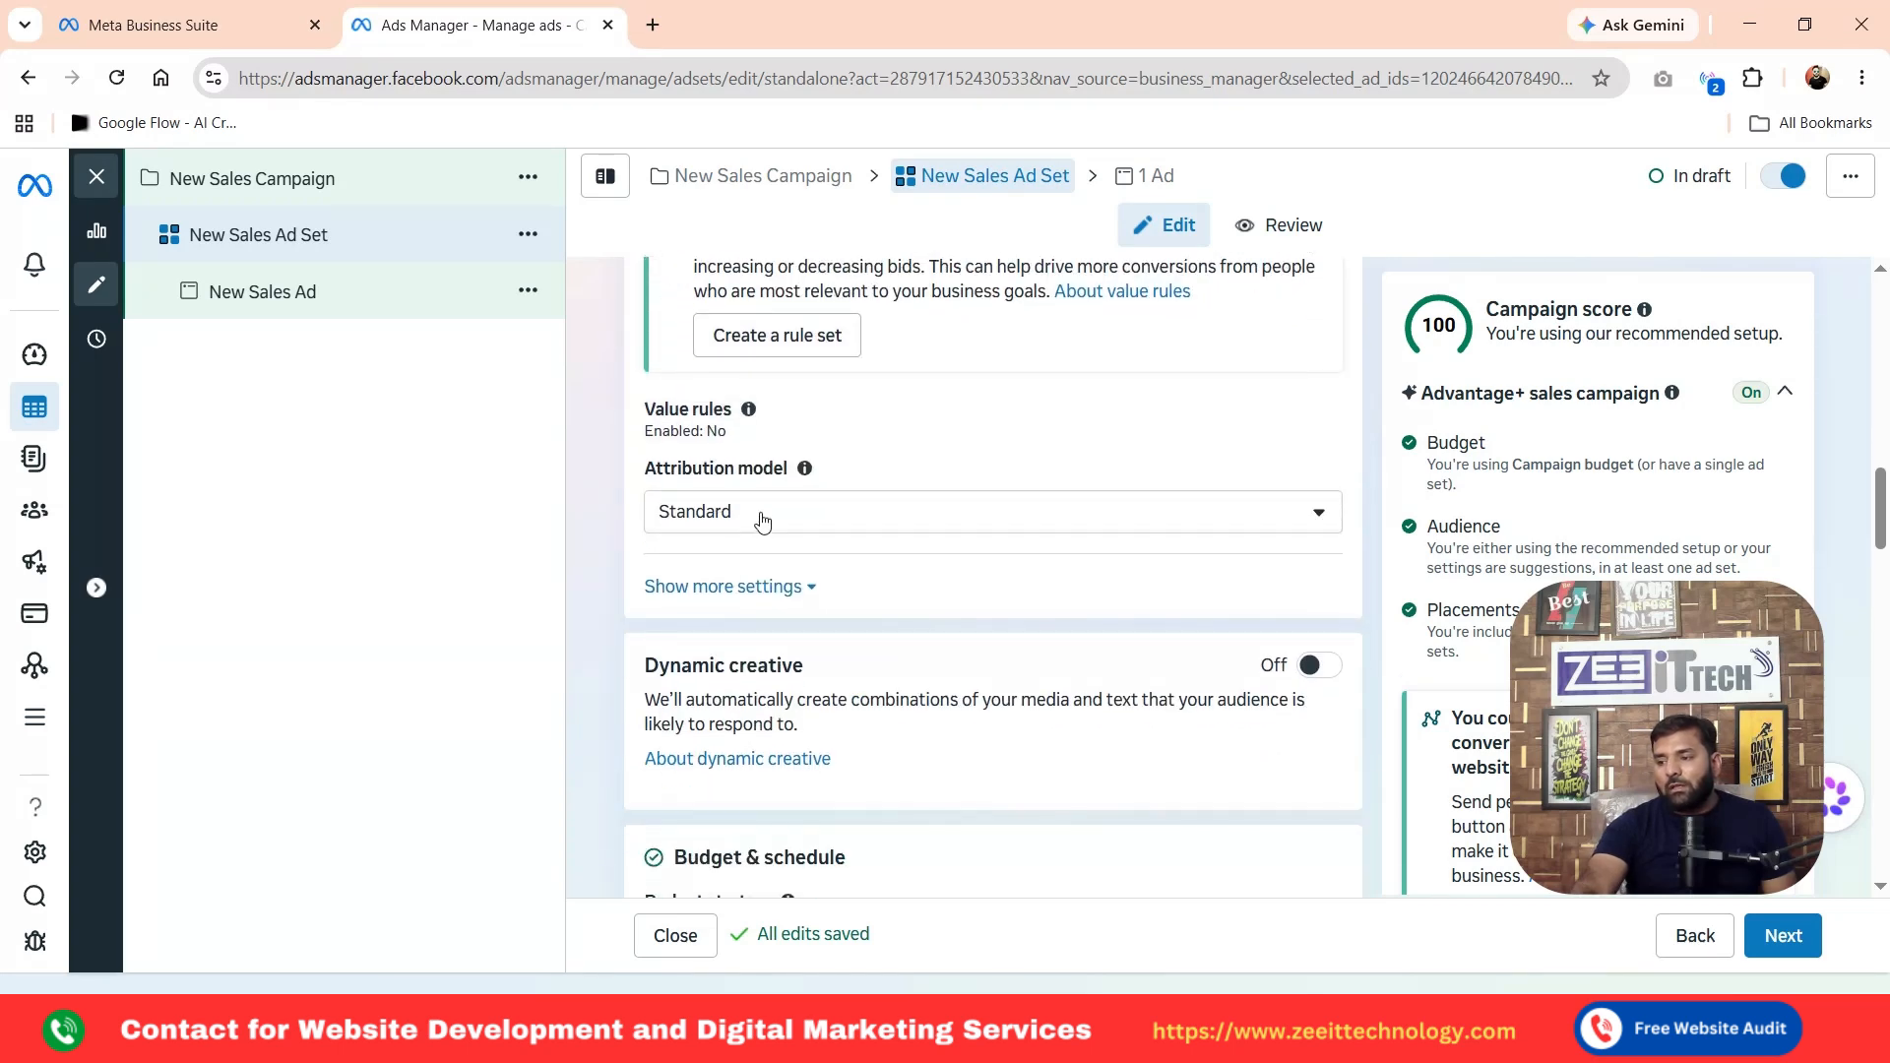
left_click(763, 514)
left_click(763, 512)
scroll(815, 595, "down", 2)
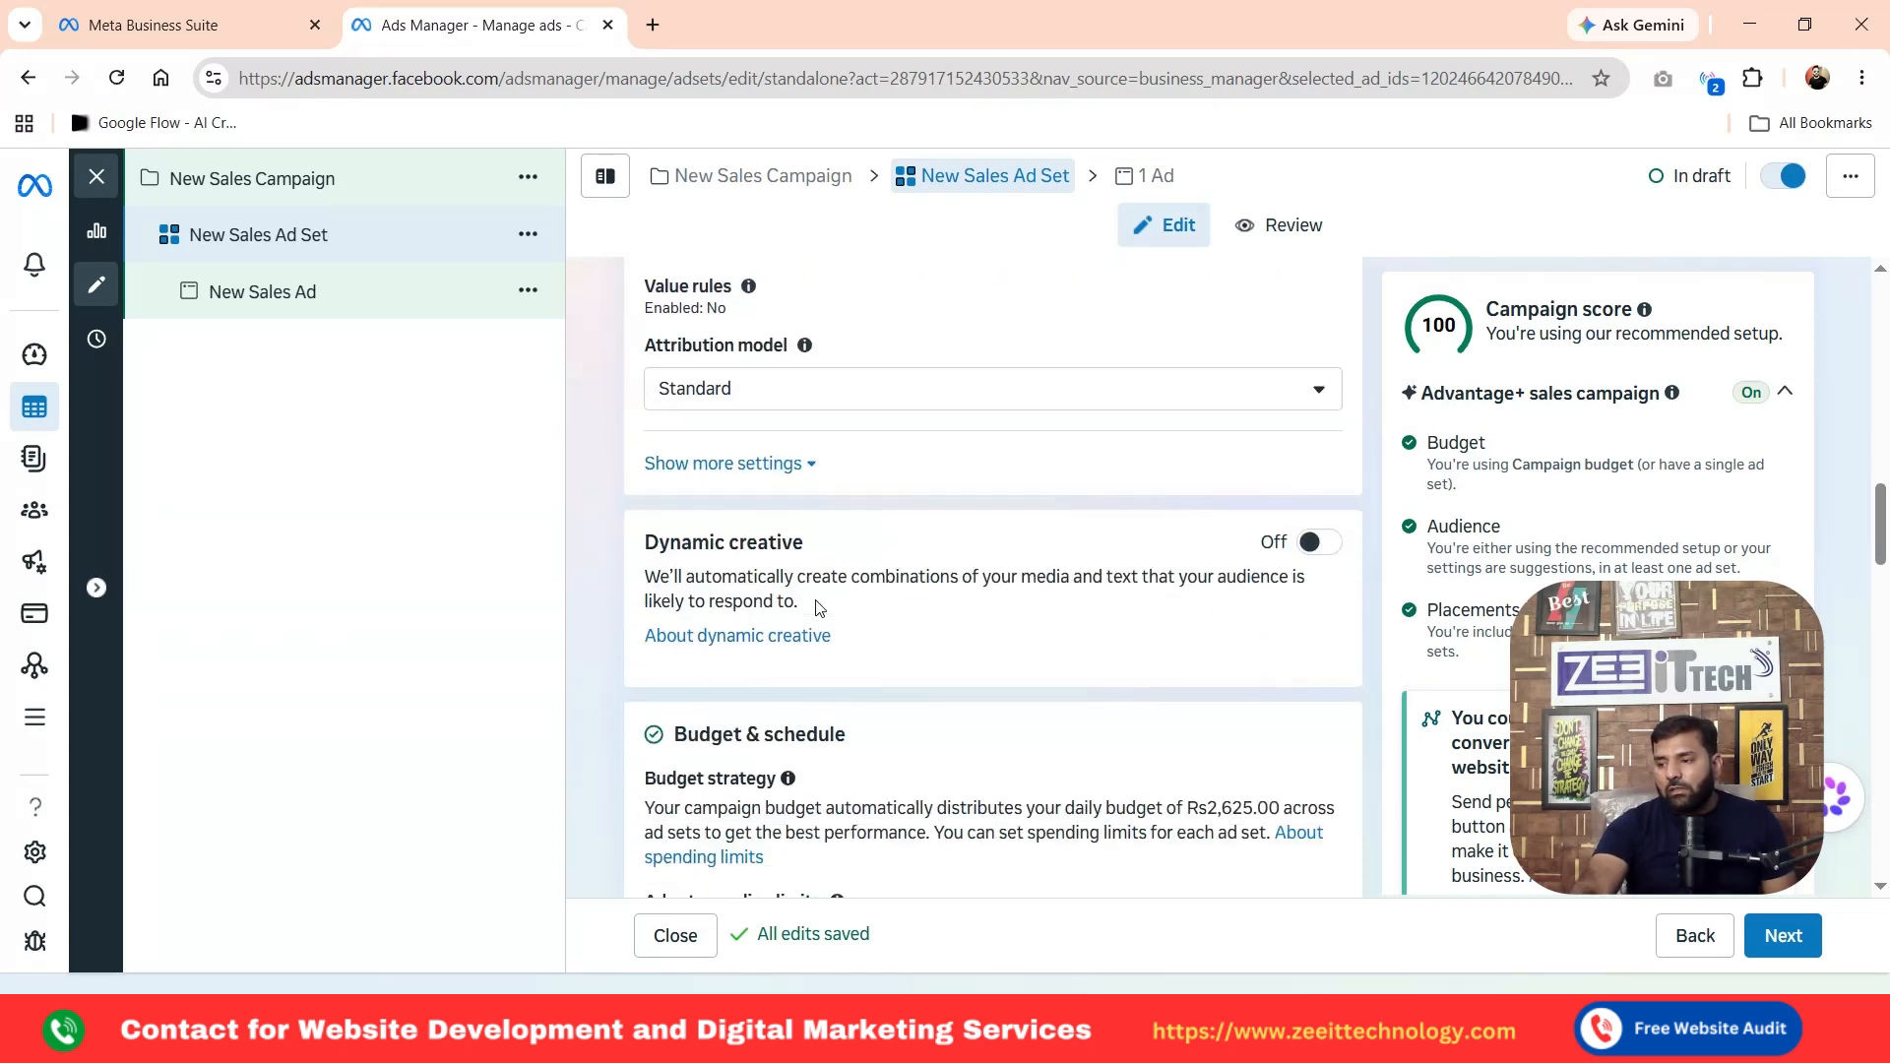
scroll(815, 607, "down", 5)
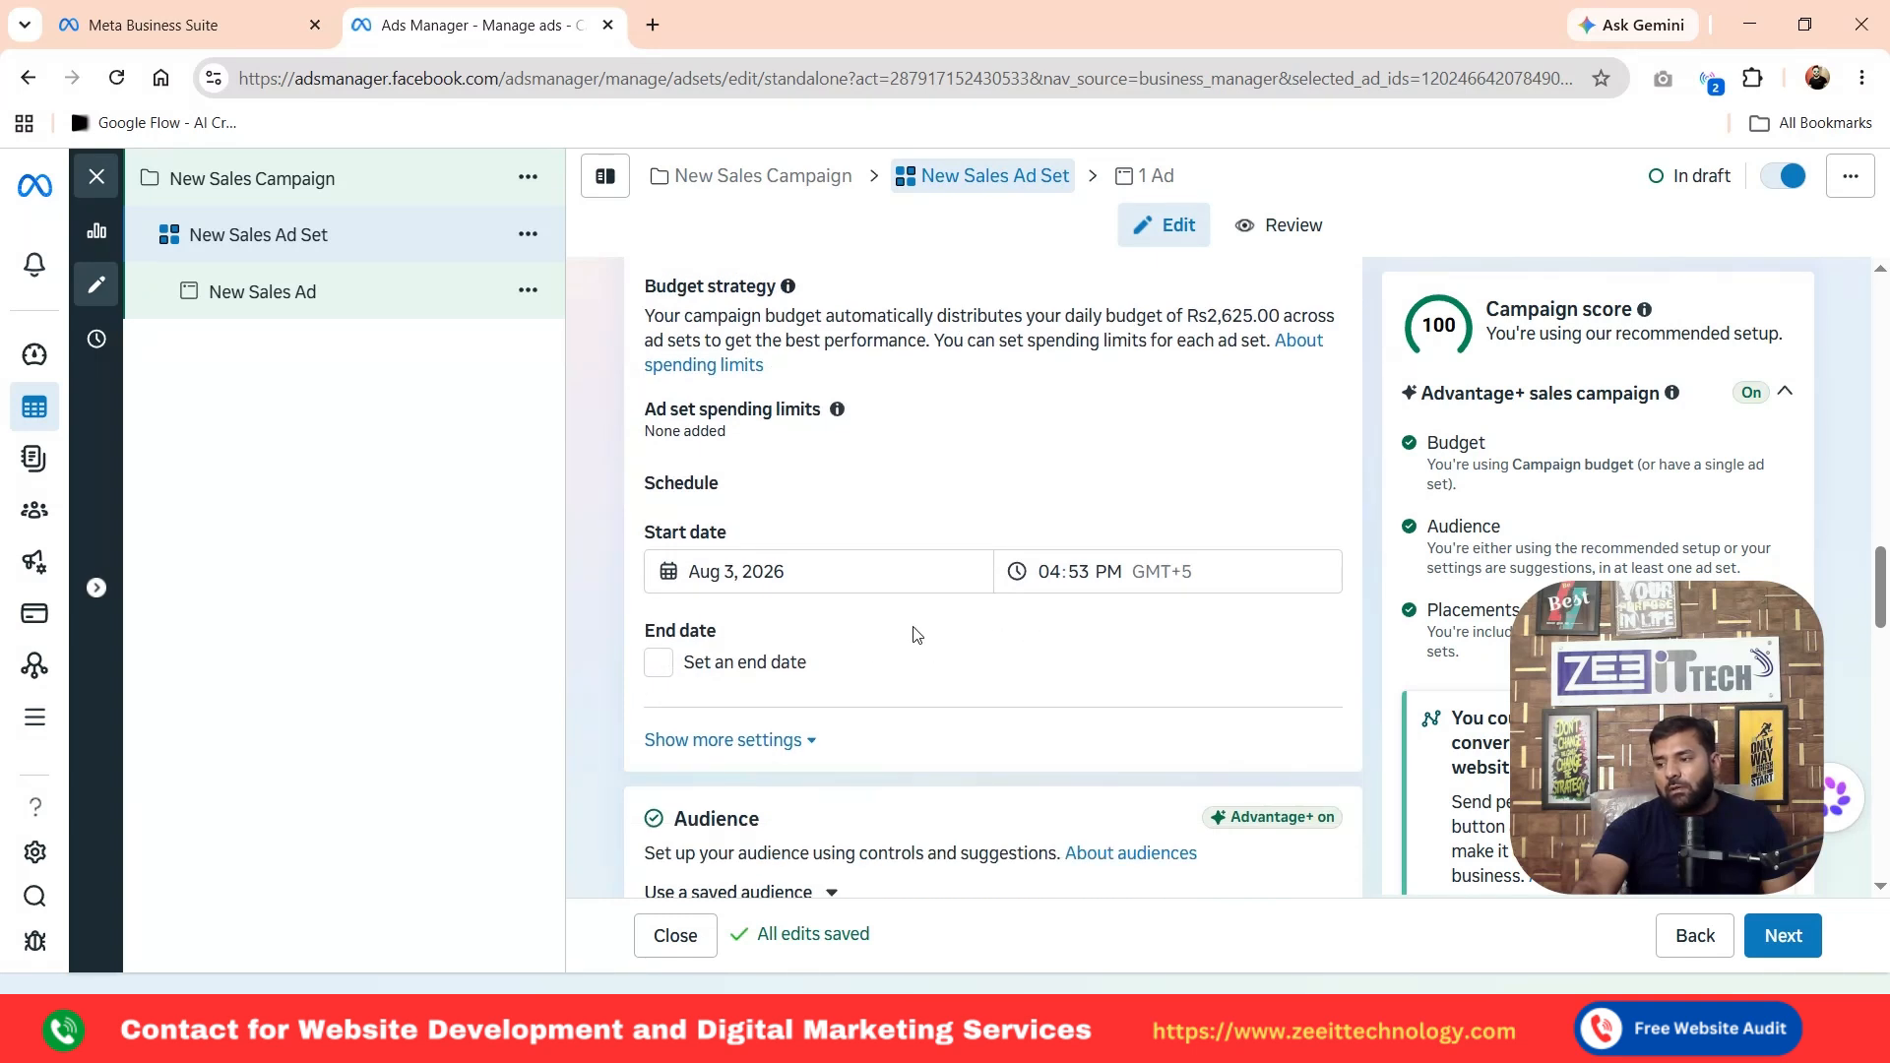
scroll(910, 649, "up", 3)
scroll(909, 668, "down", 1)
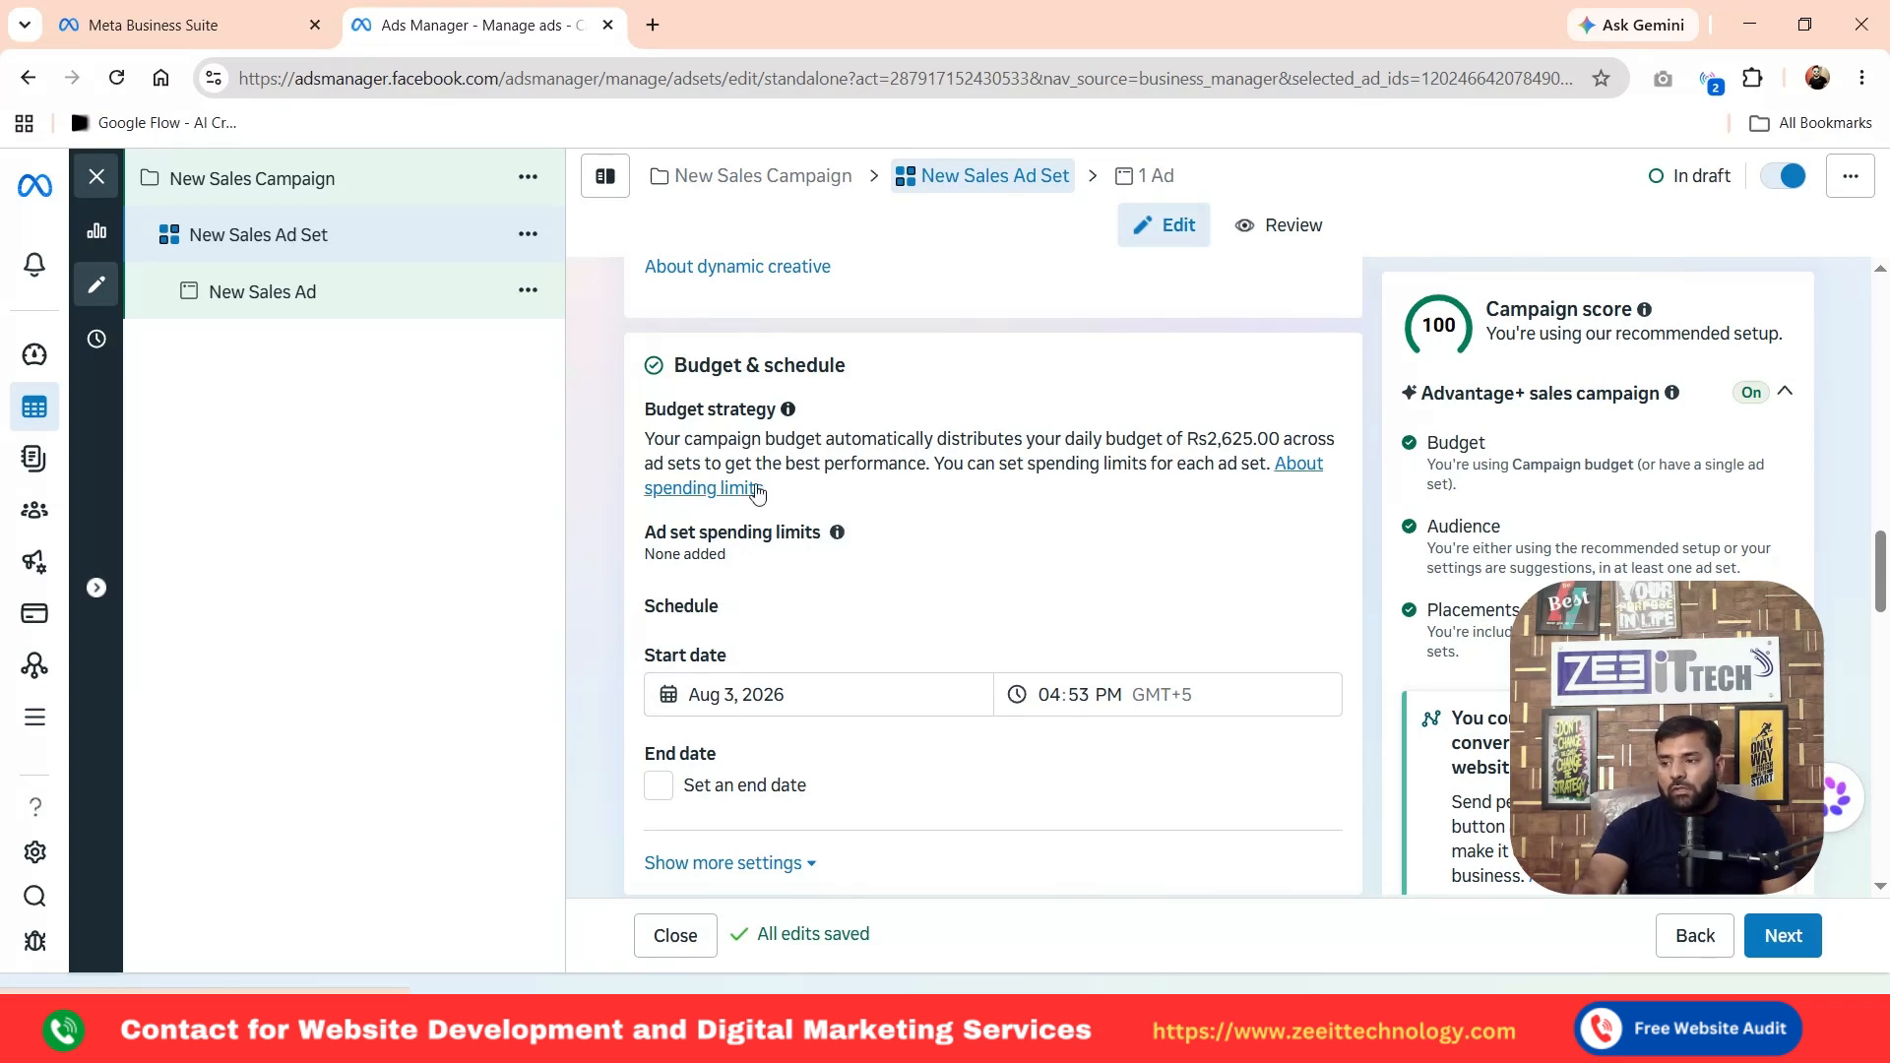
left_click(718, 490)
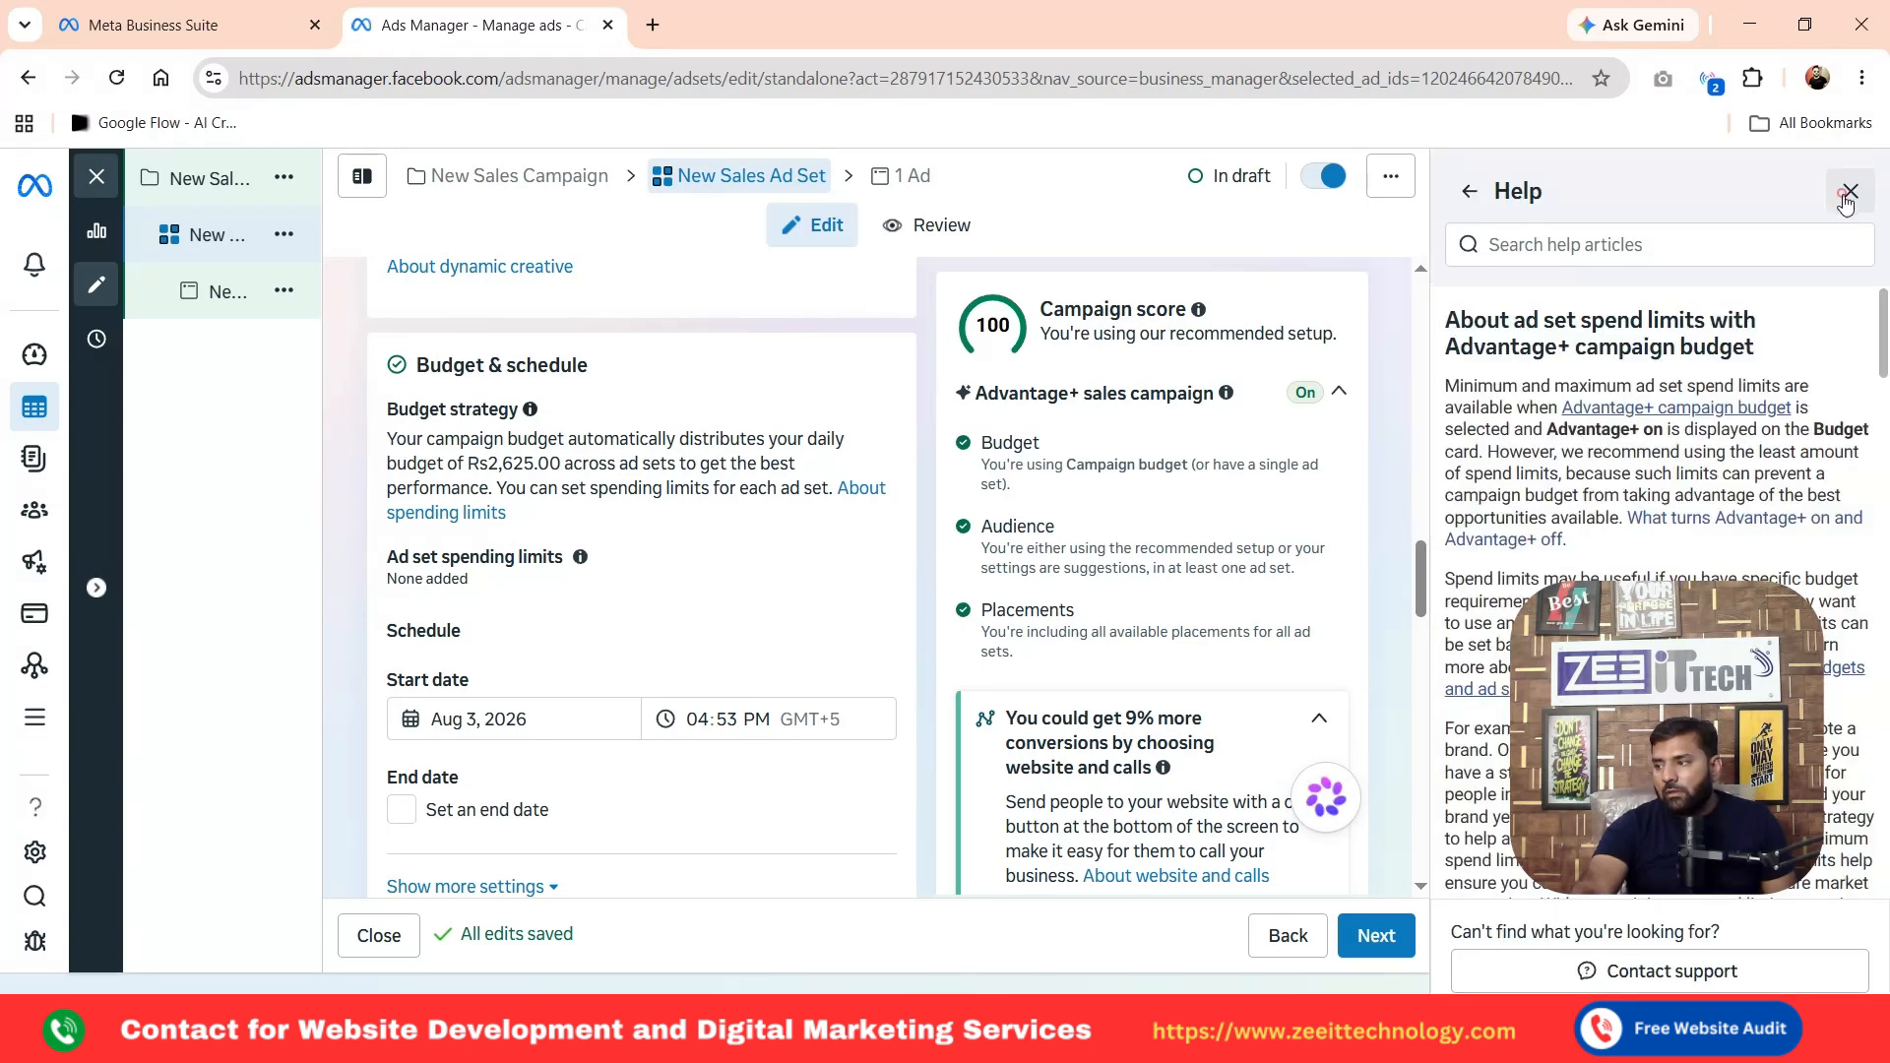
left_click(1850, 191)
Switch the New Sales Campaign's budget strategy to Ad set budget
left_click(258, 181)
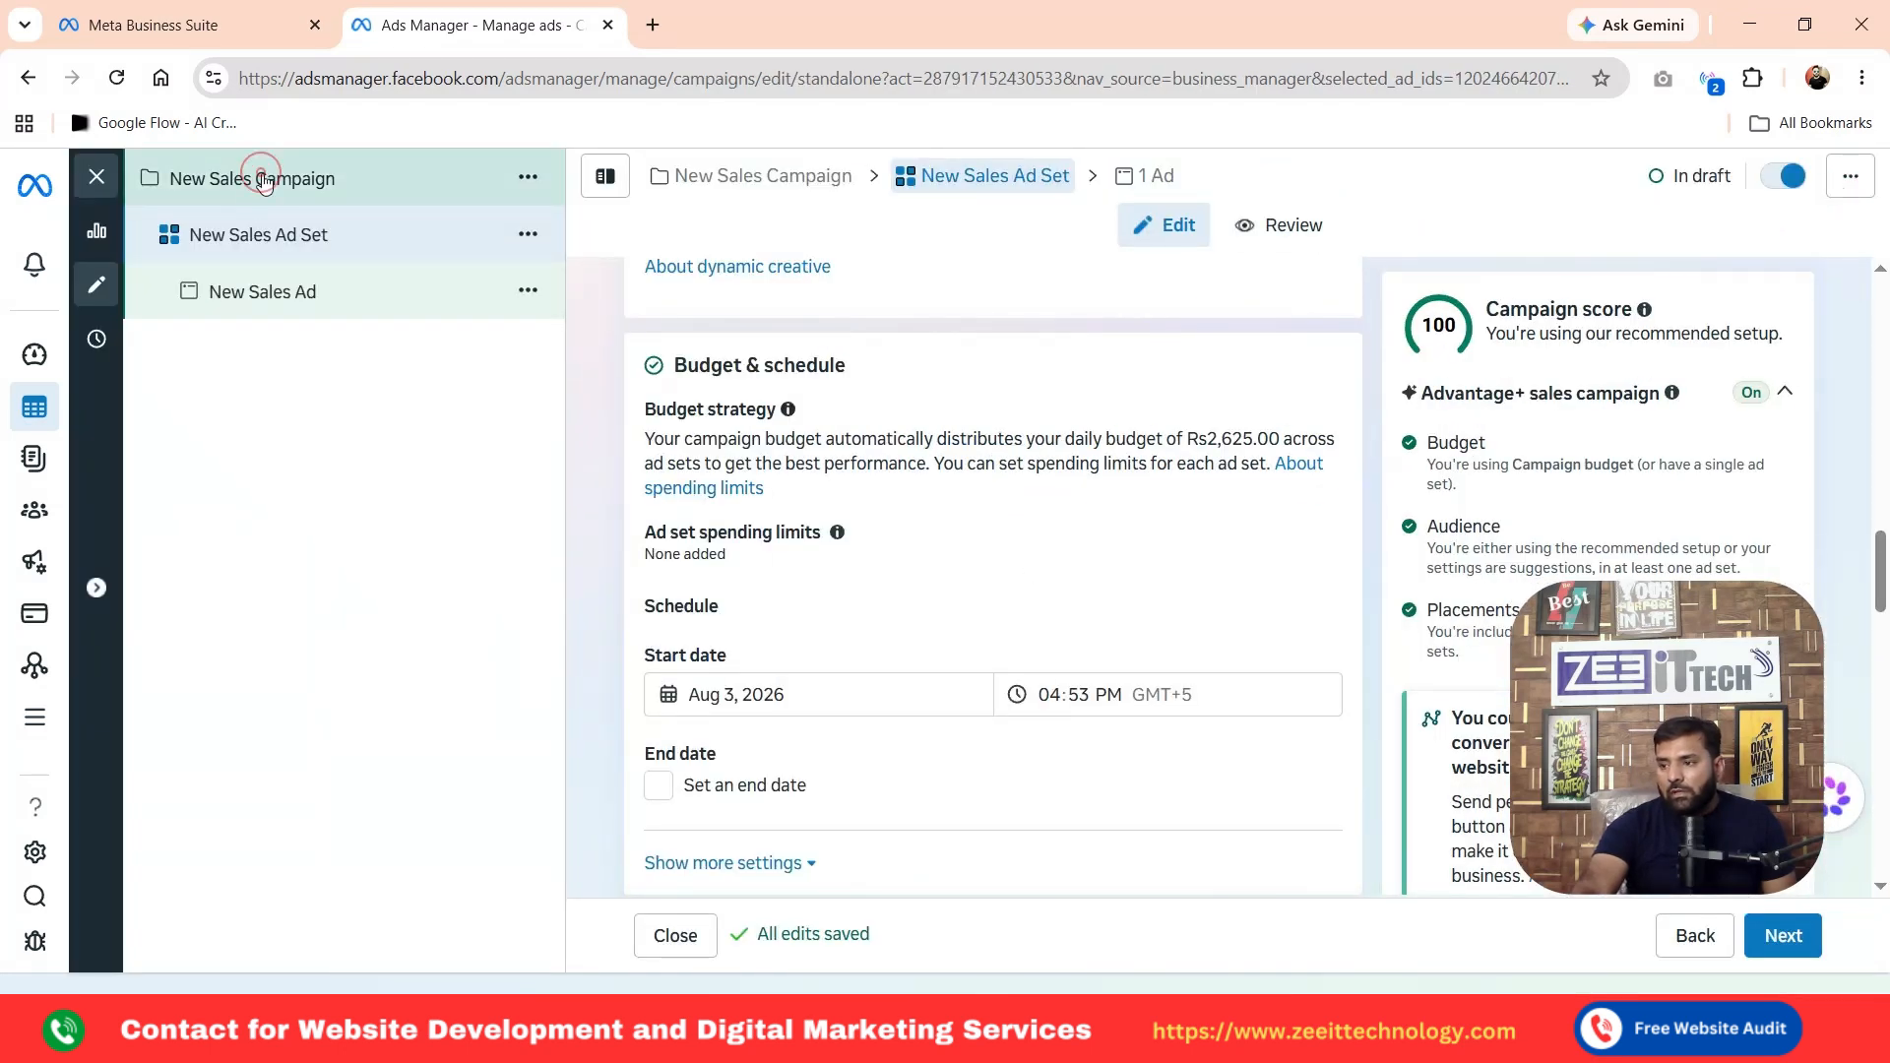
scroll(890, 620, "down", 5)
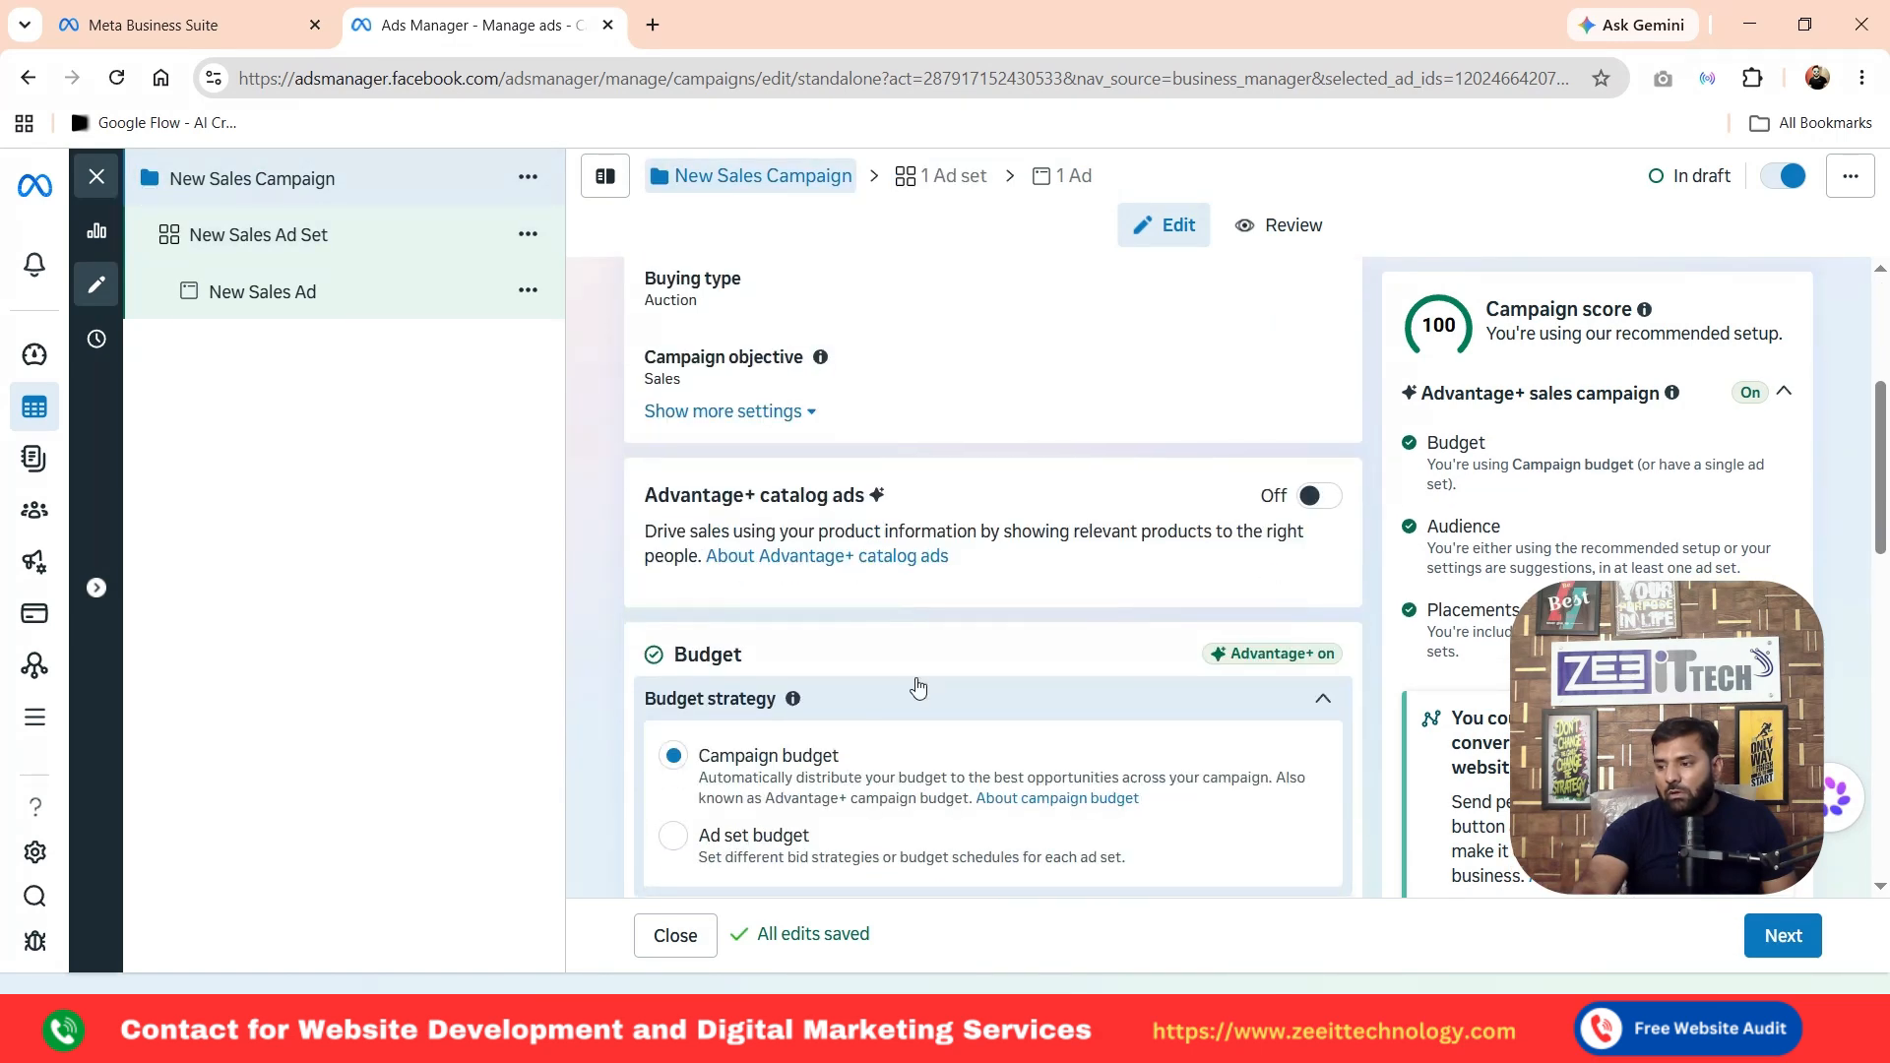
left_click(733, 726)
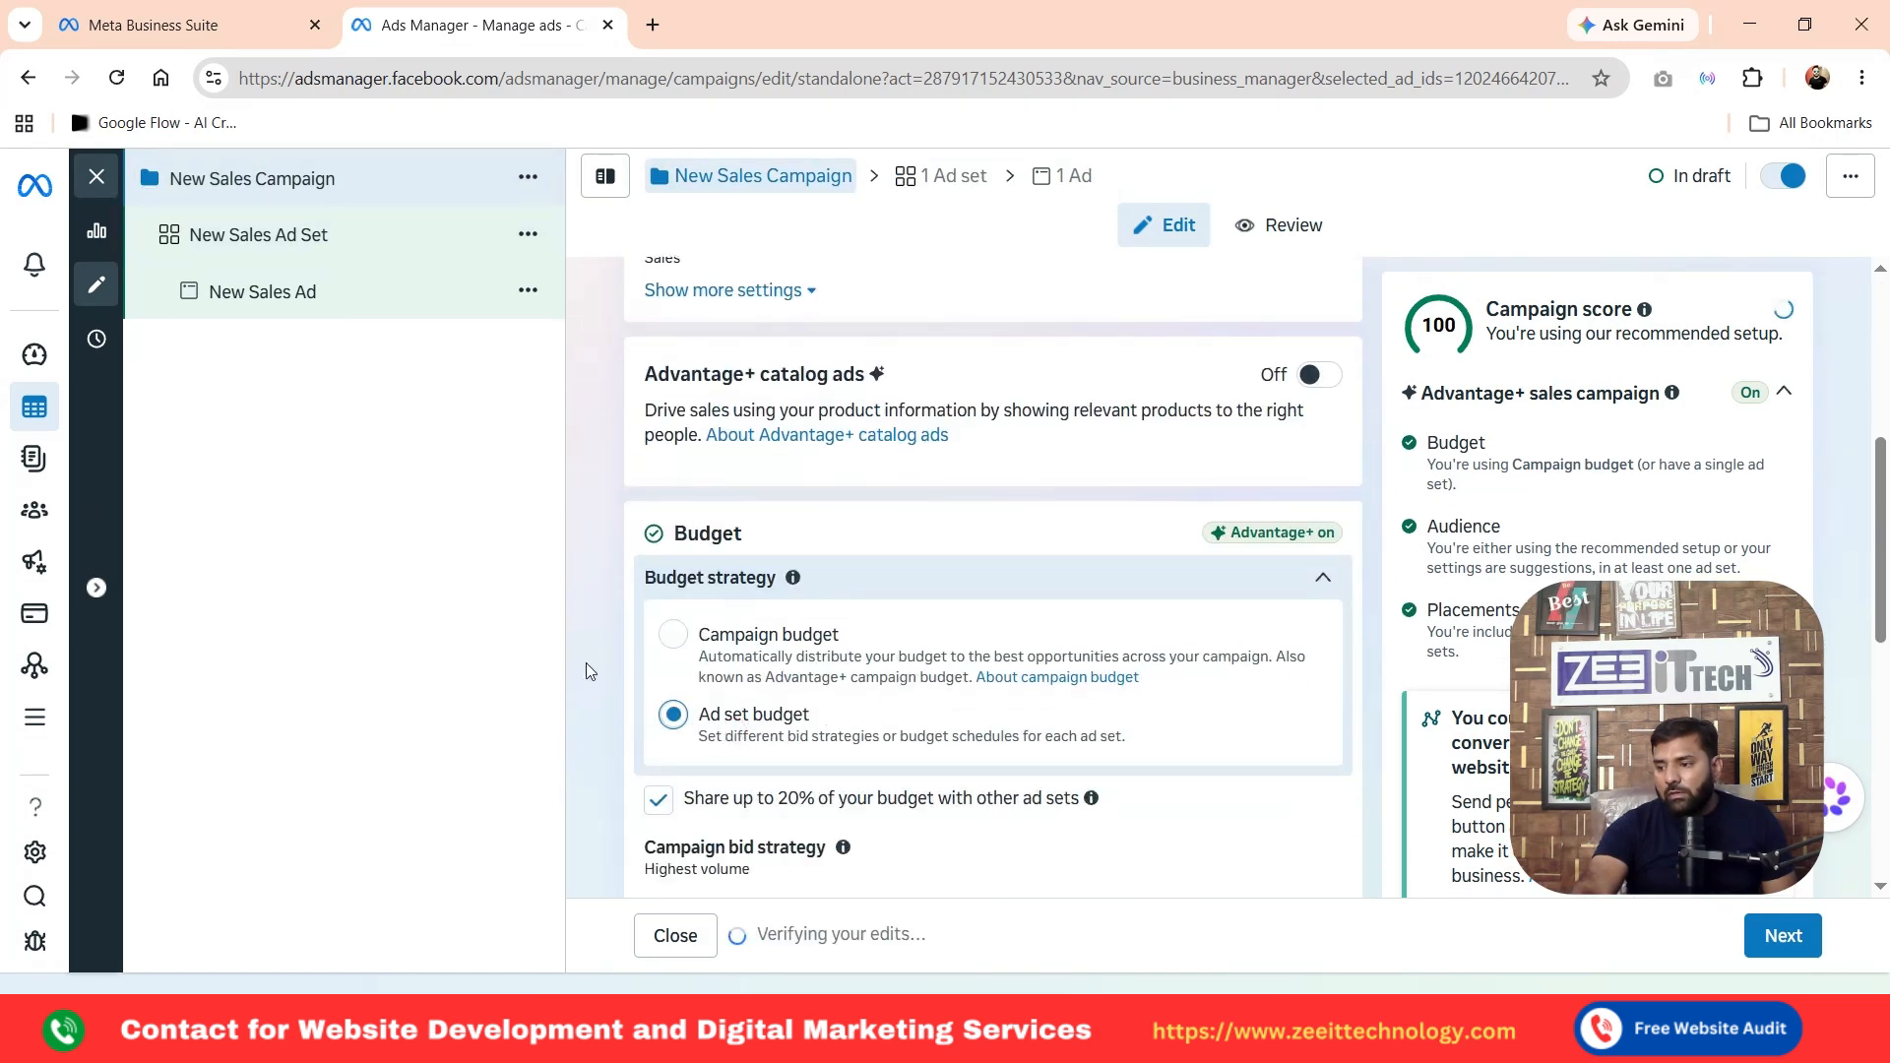
Return to the New Sales Ad Set and review its daily budget and schedule
left_click(246, 234)
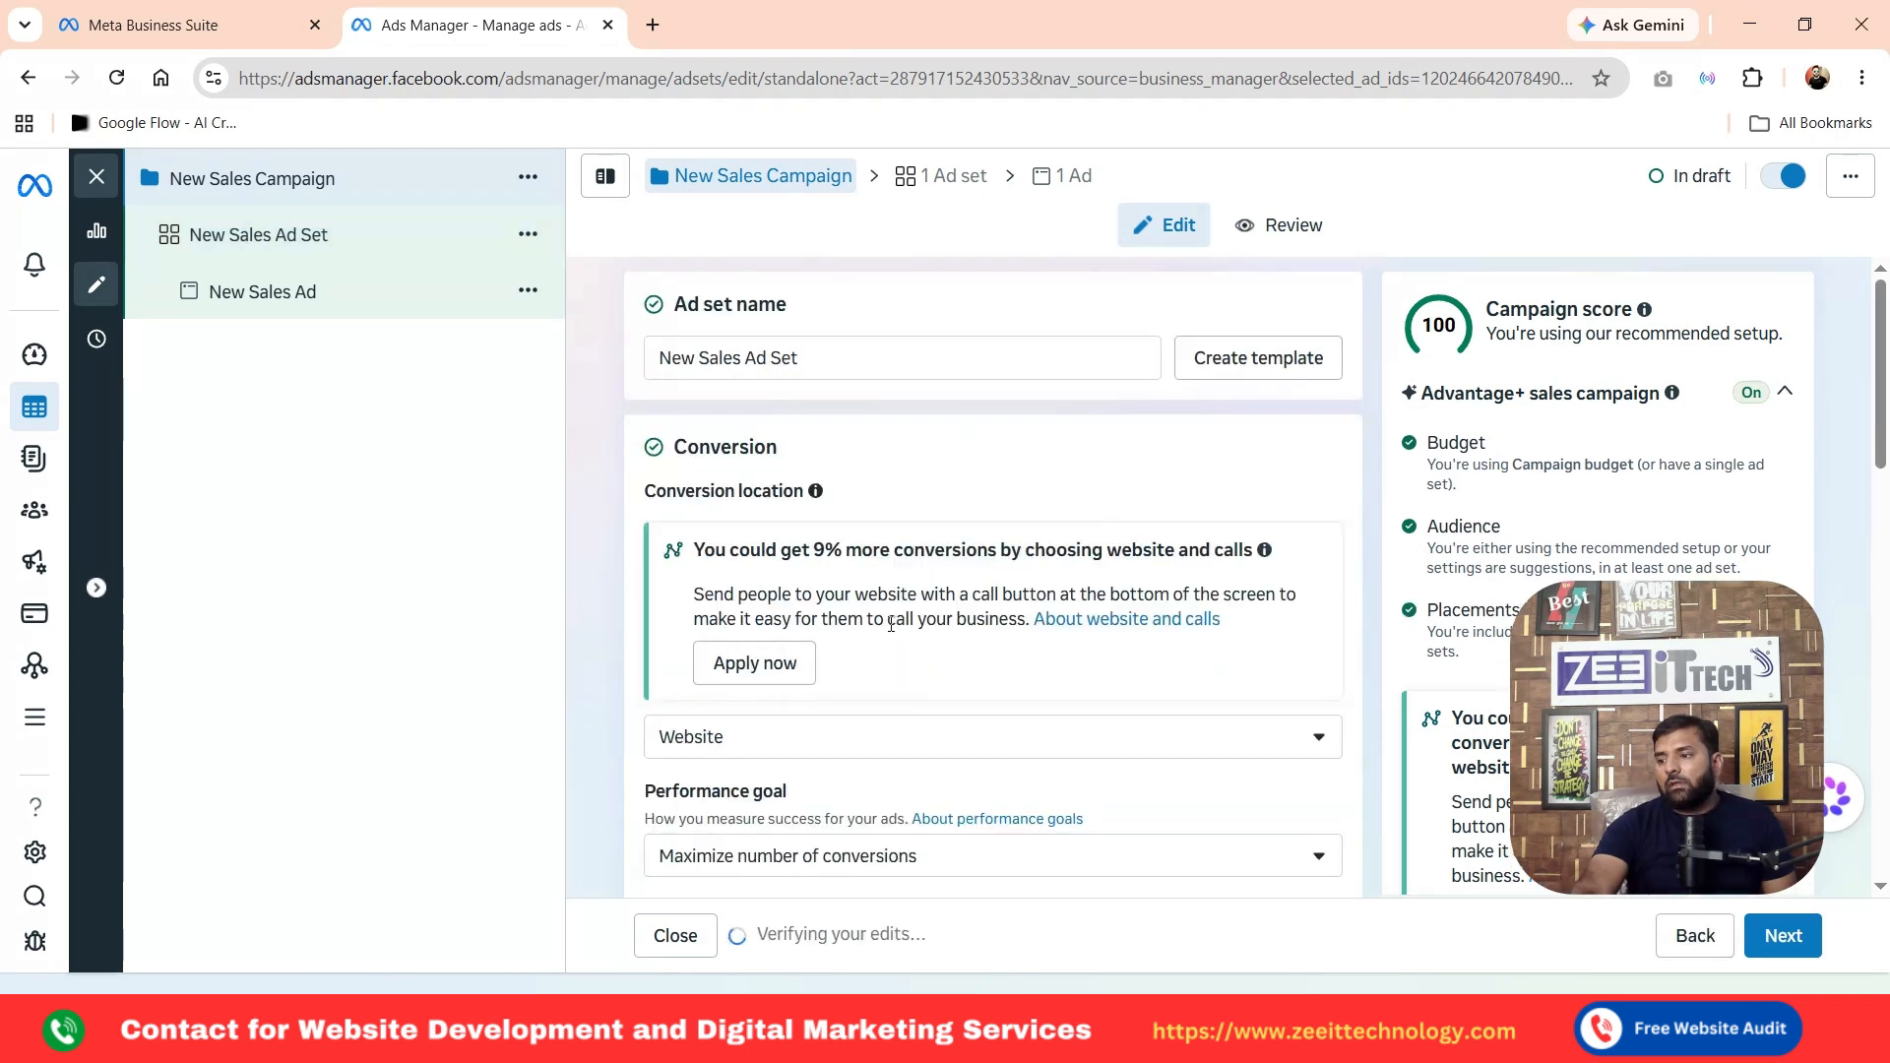
scroll(1007, 682, "down", 12)
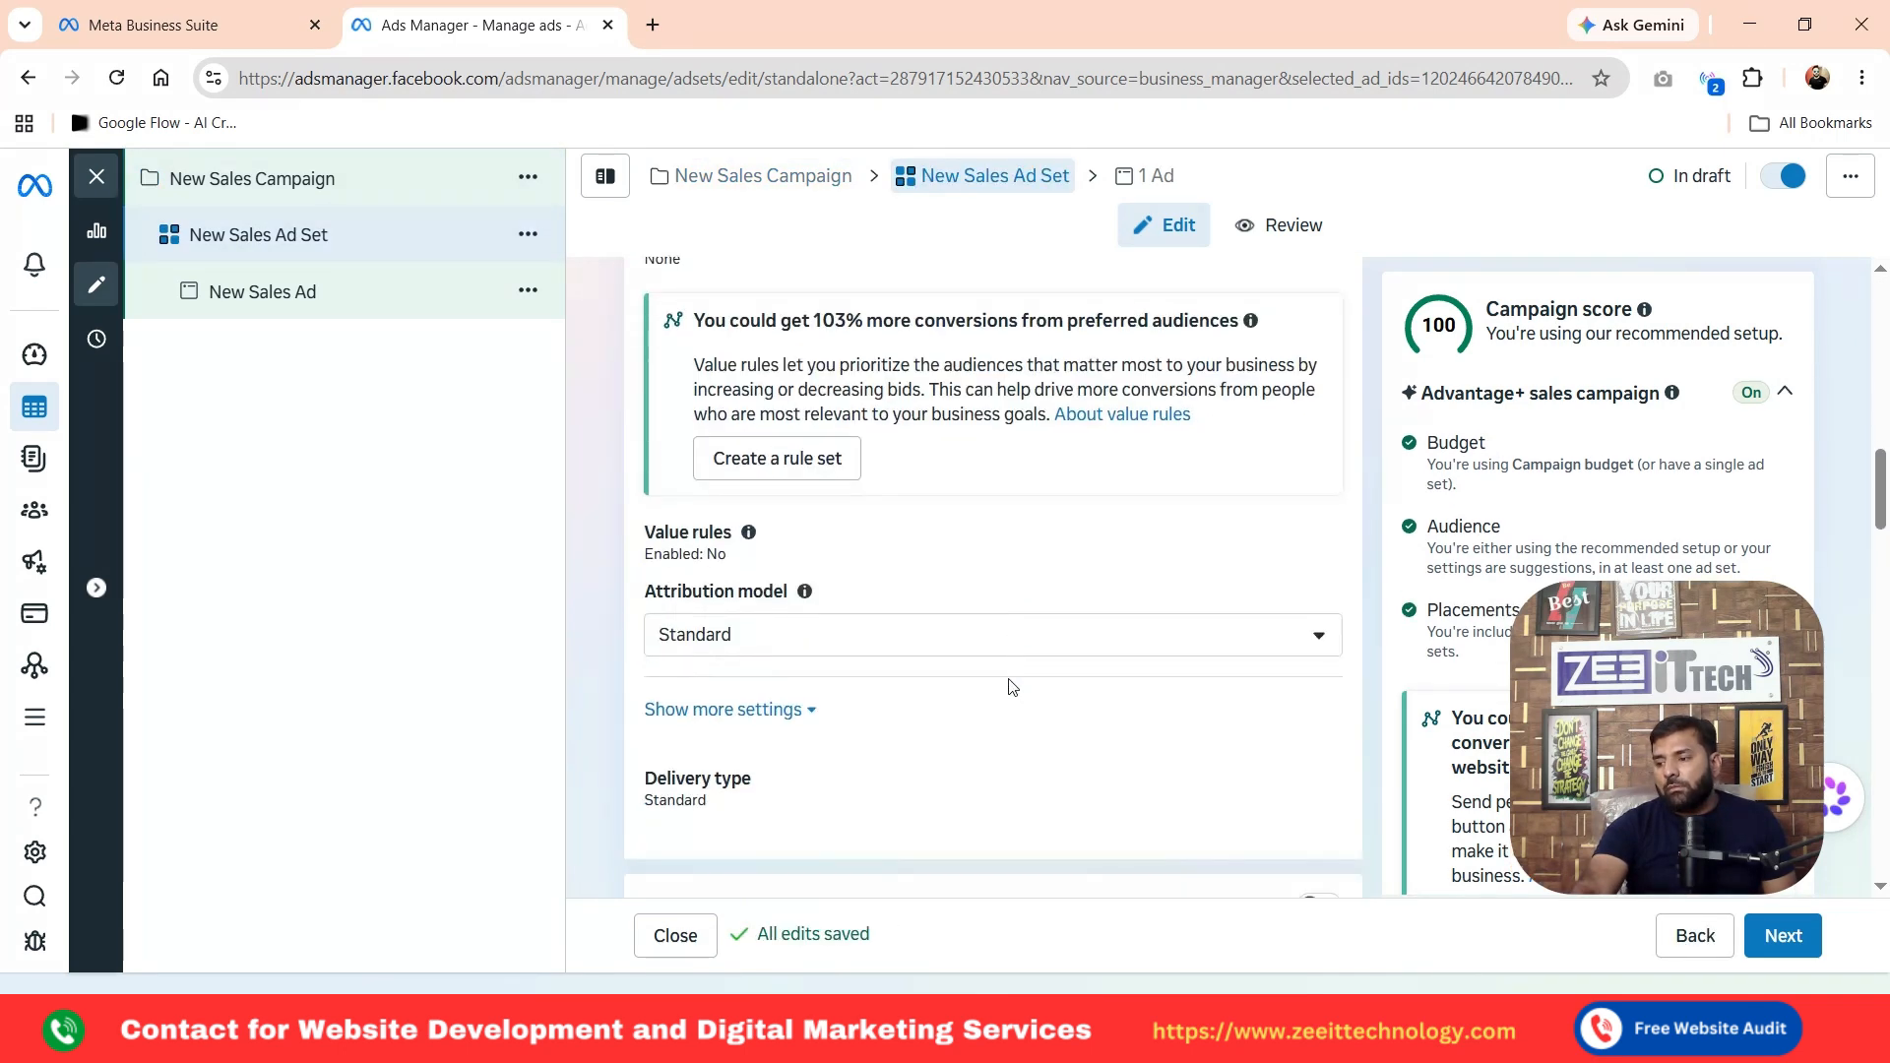
scroll(1009, 686, "down", 4)
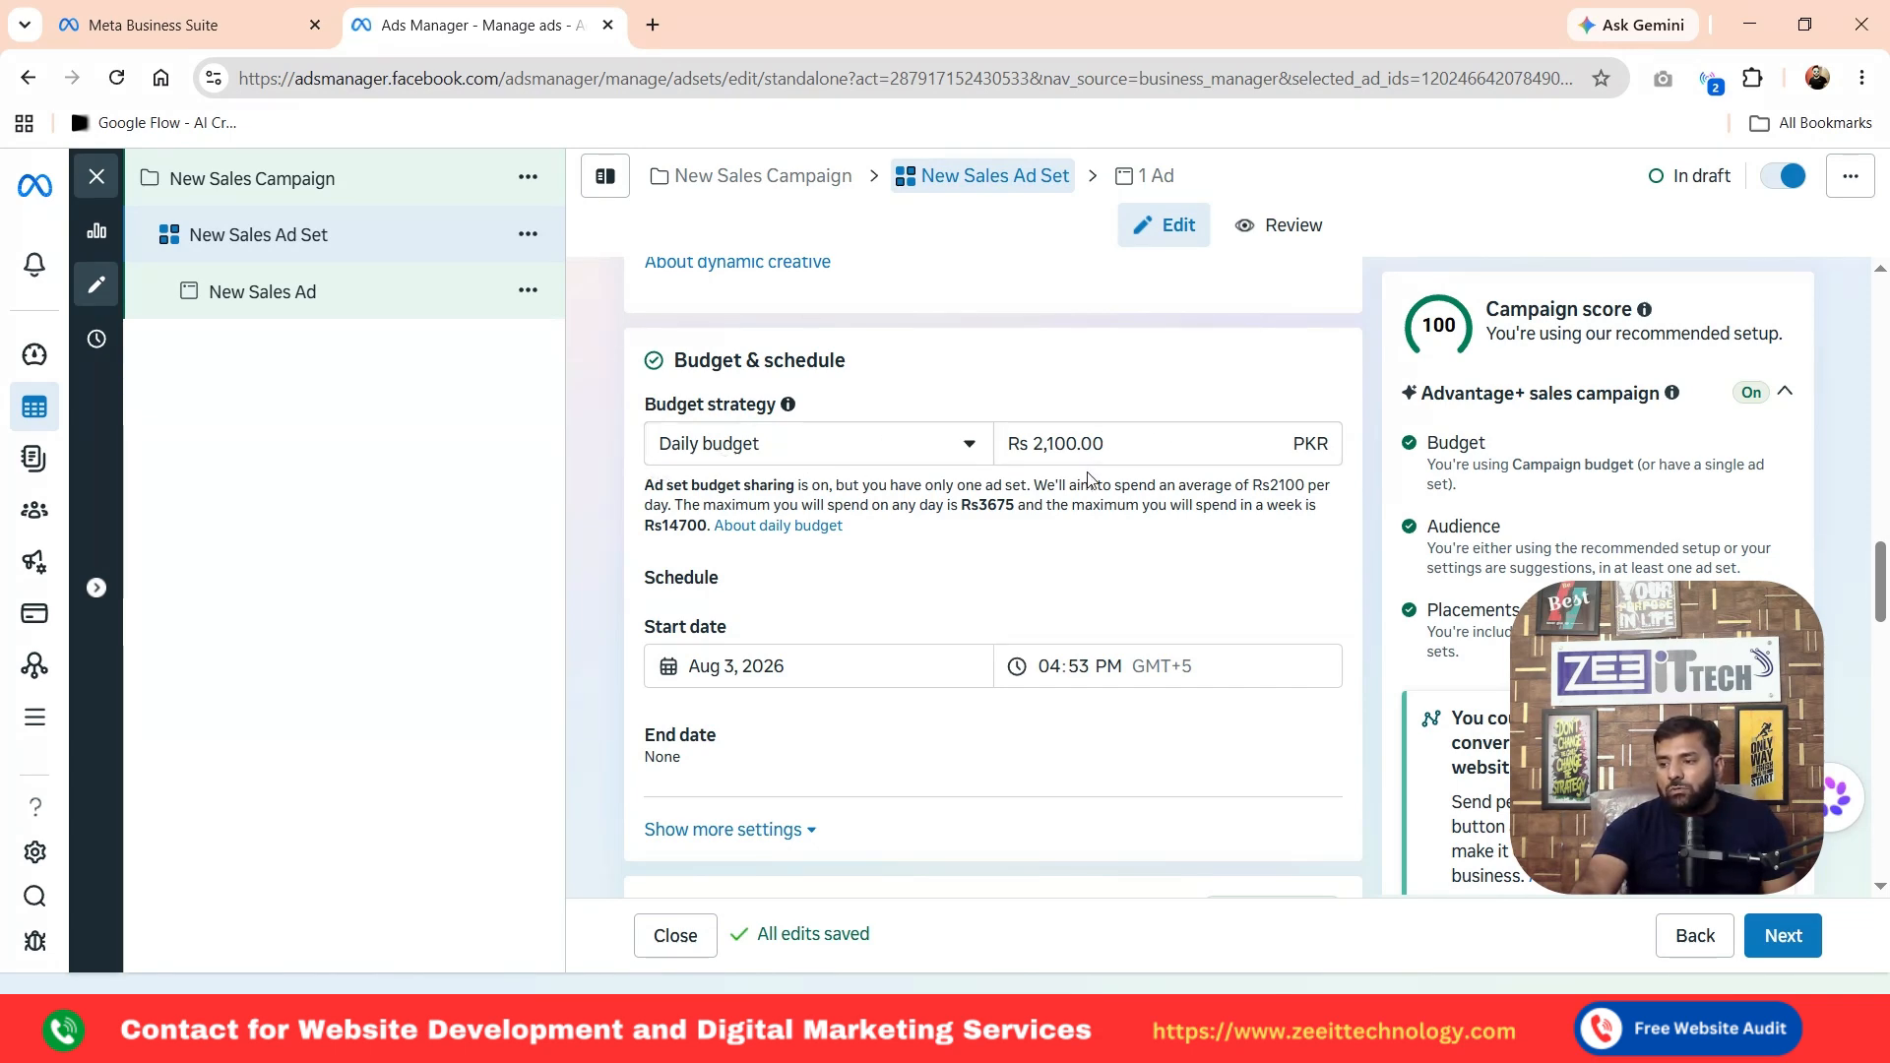
Review the ad set's audience section, including saved audiences, the additional controls and the suggested audience settings
scroll(1082, 512, "down", 5)
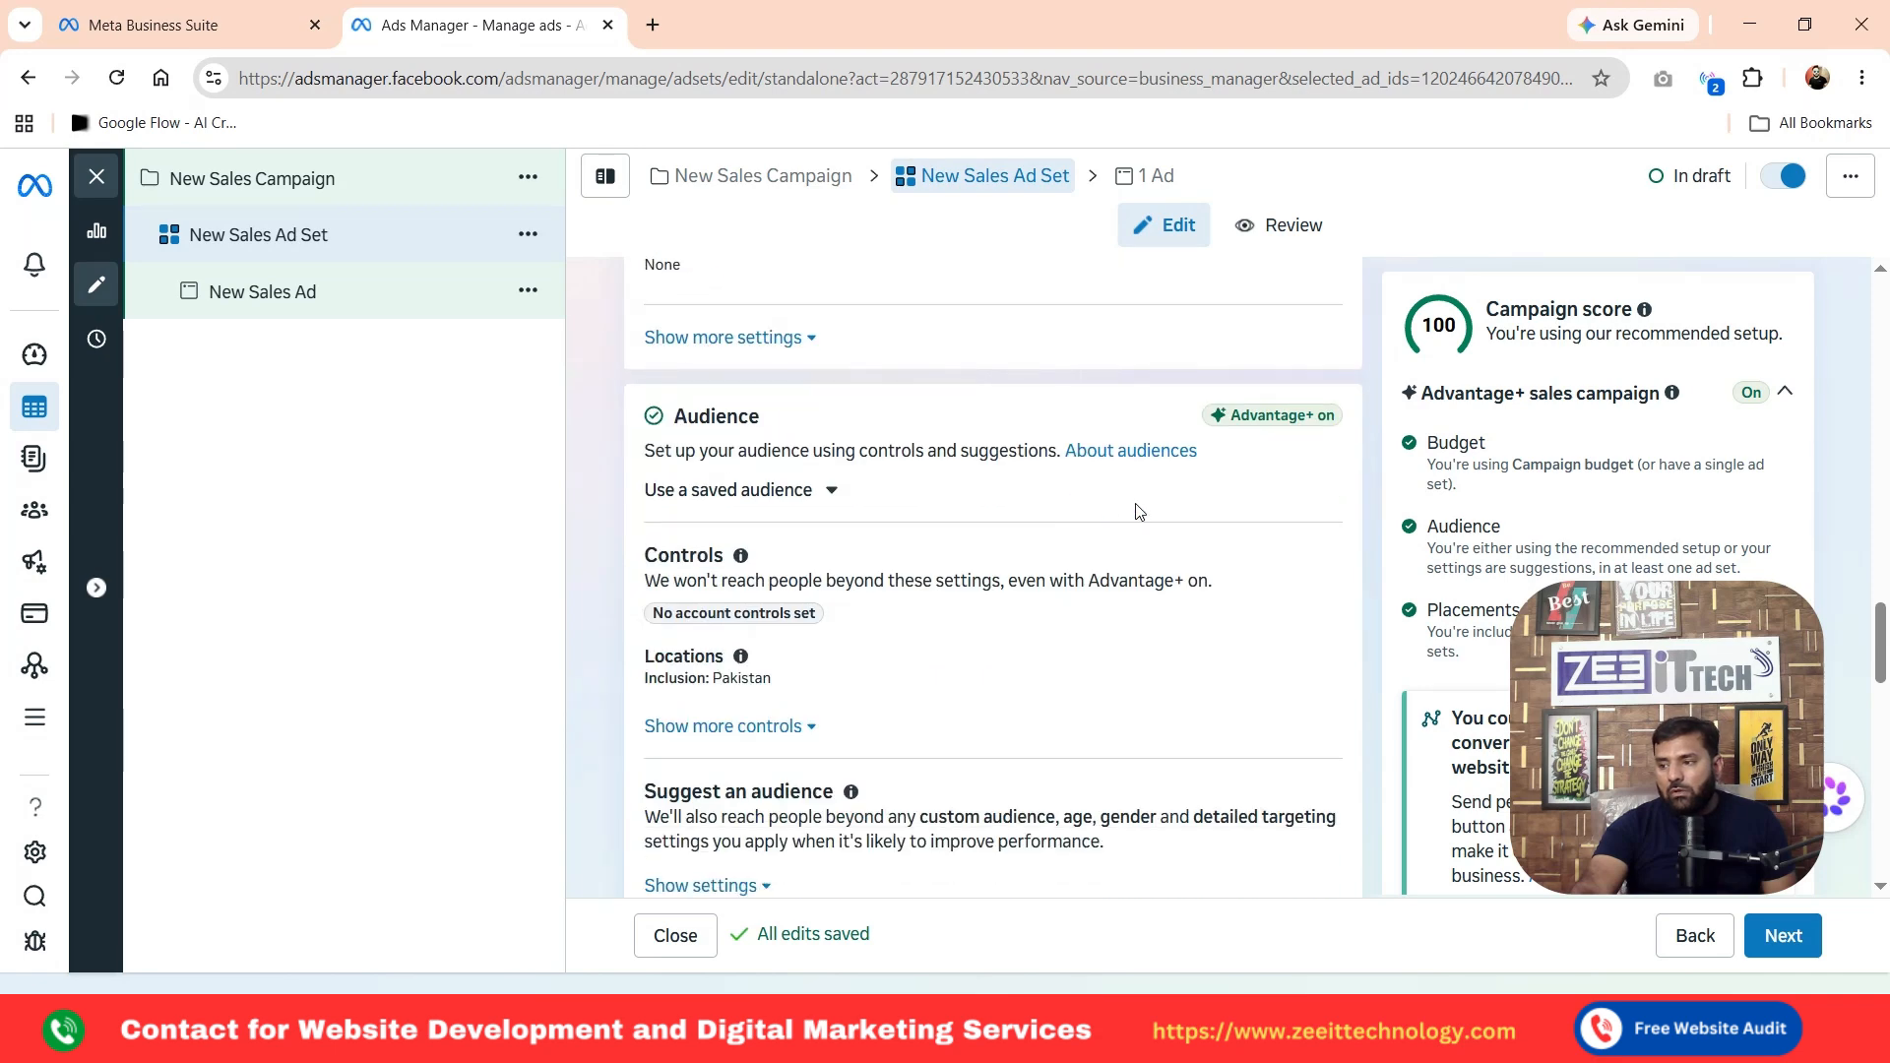
left_click(832, 494)
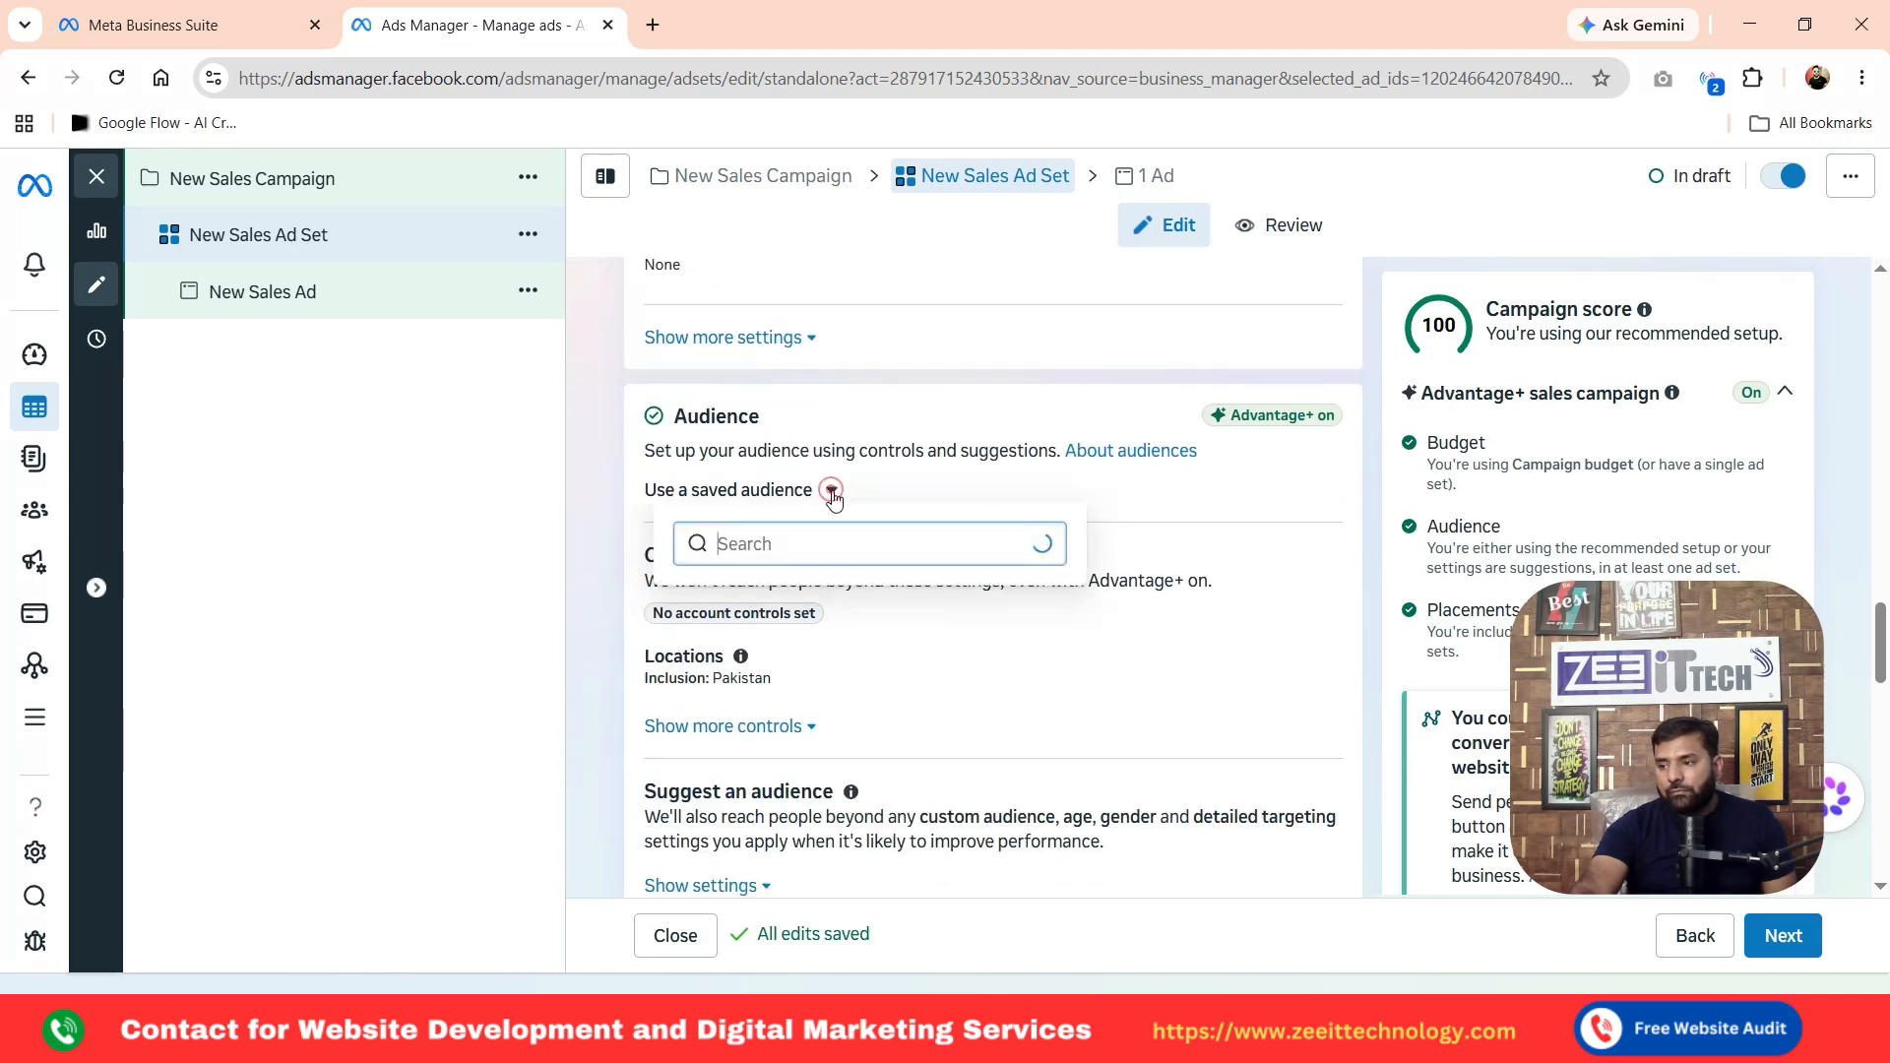
left_click(832, 492)
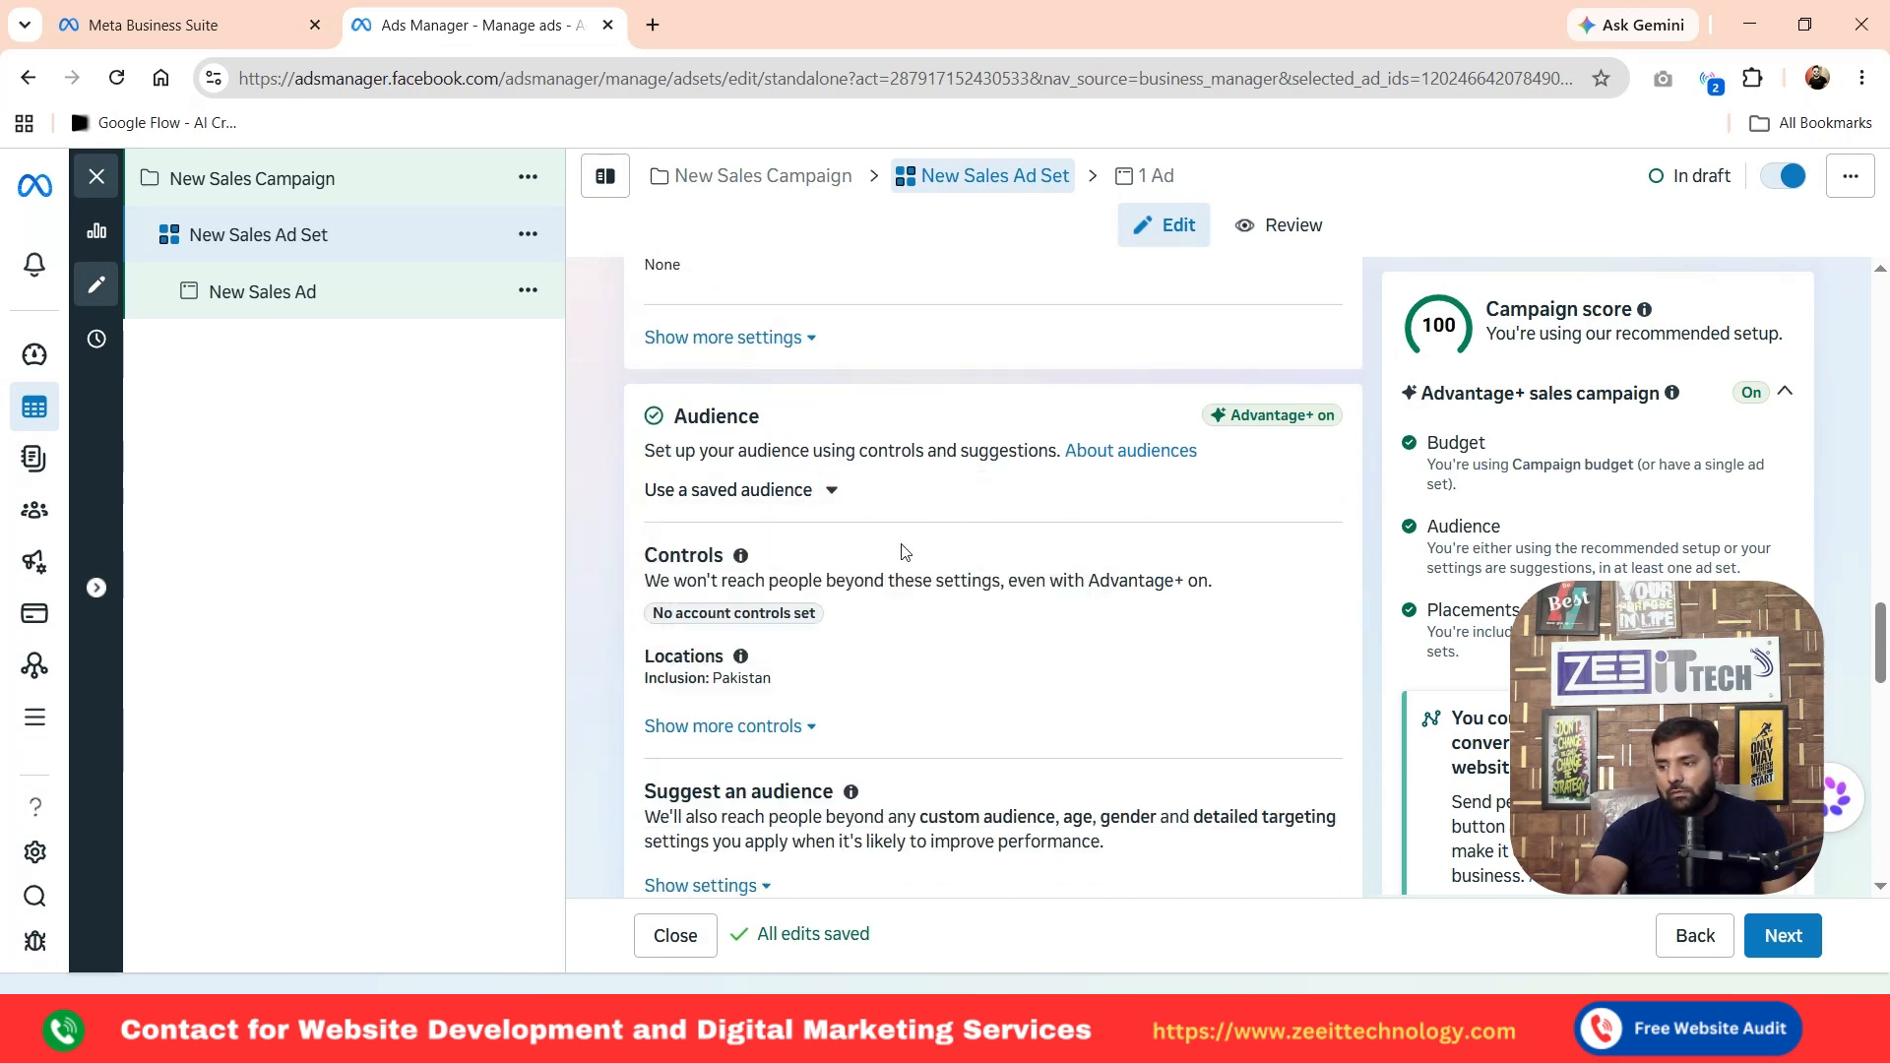
left_click(748, 725)
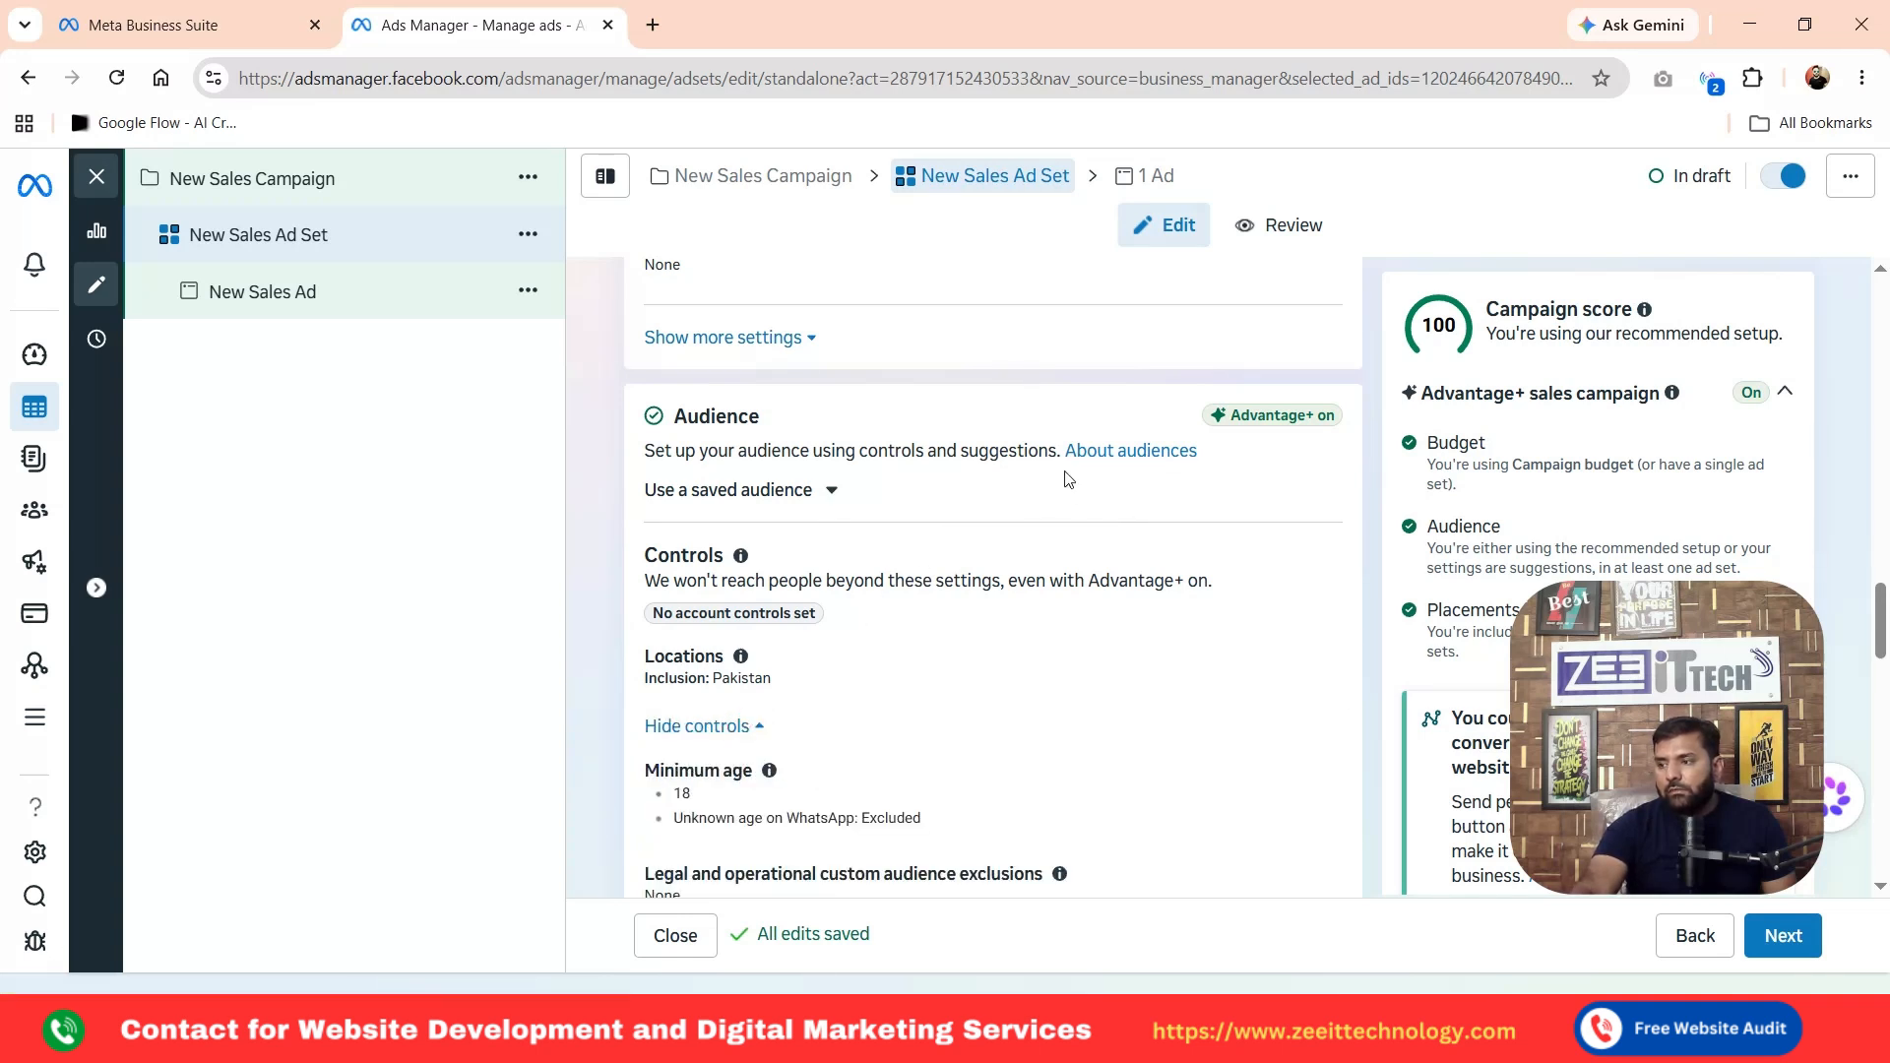
scroll(945, 641, "down", 4)
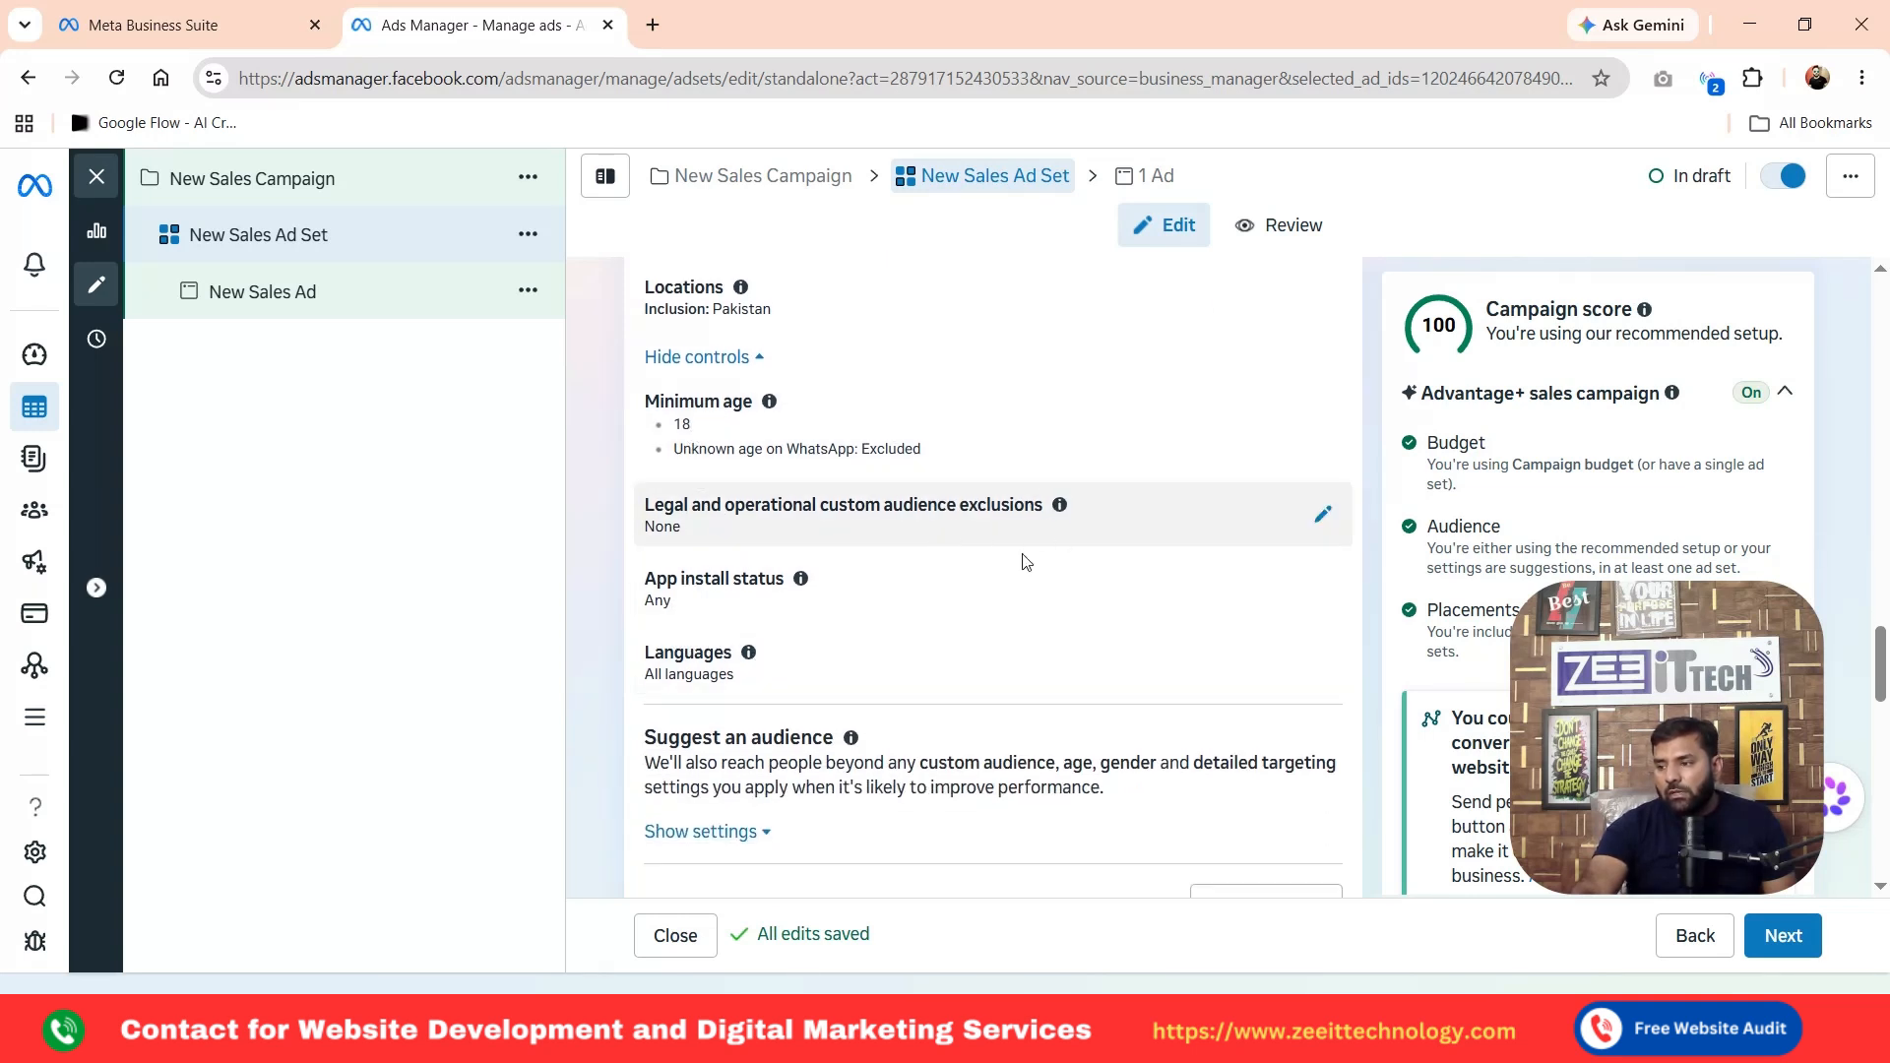
scroll(1020, 561, "down", 1)
left_click(734, 724)
scroll(948, 730, "down", 3)
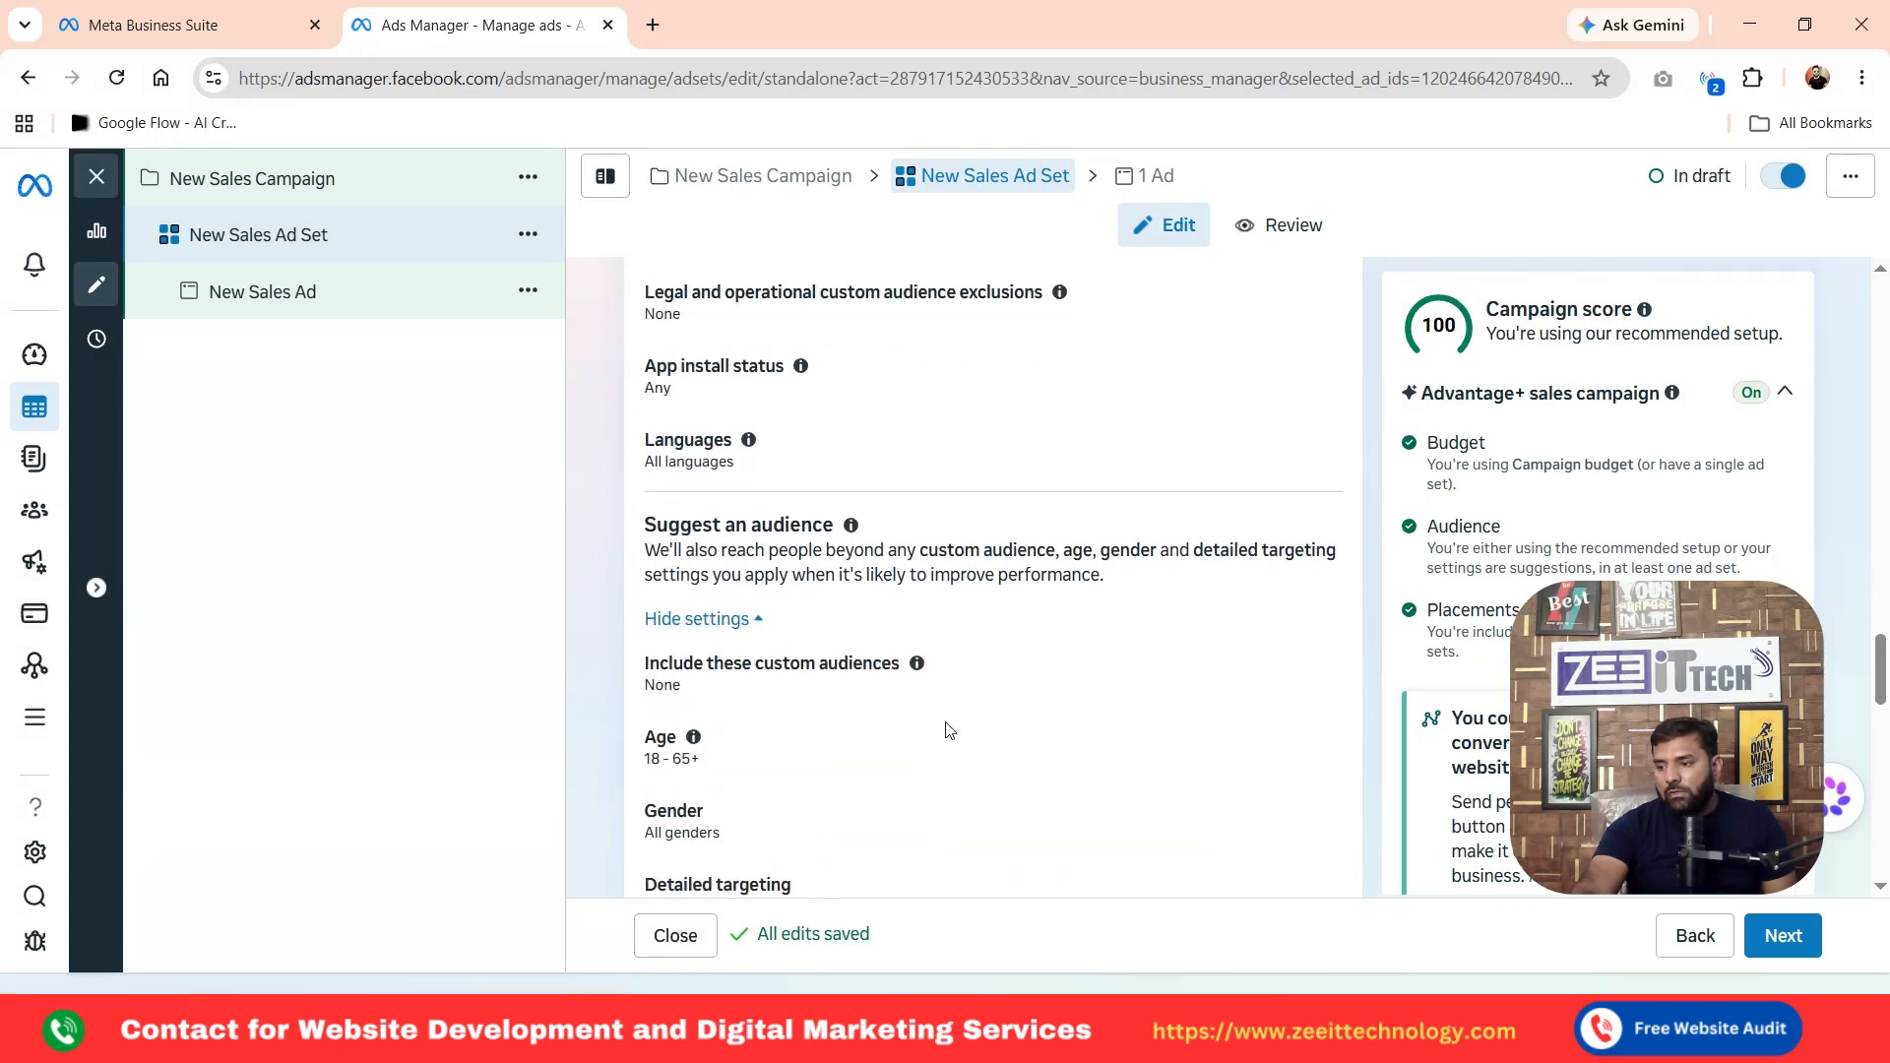
Examine the suggested audience's custom audience, age, gender and detailed targeting settings, and the ad transparency section below them
scroll(948, 730, "up", 1)
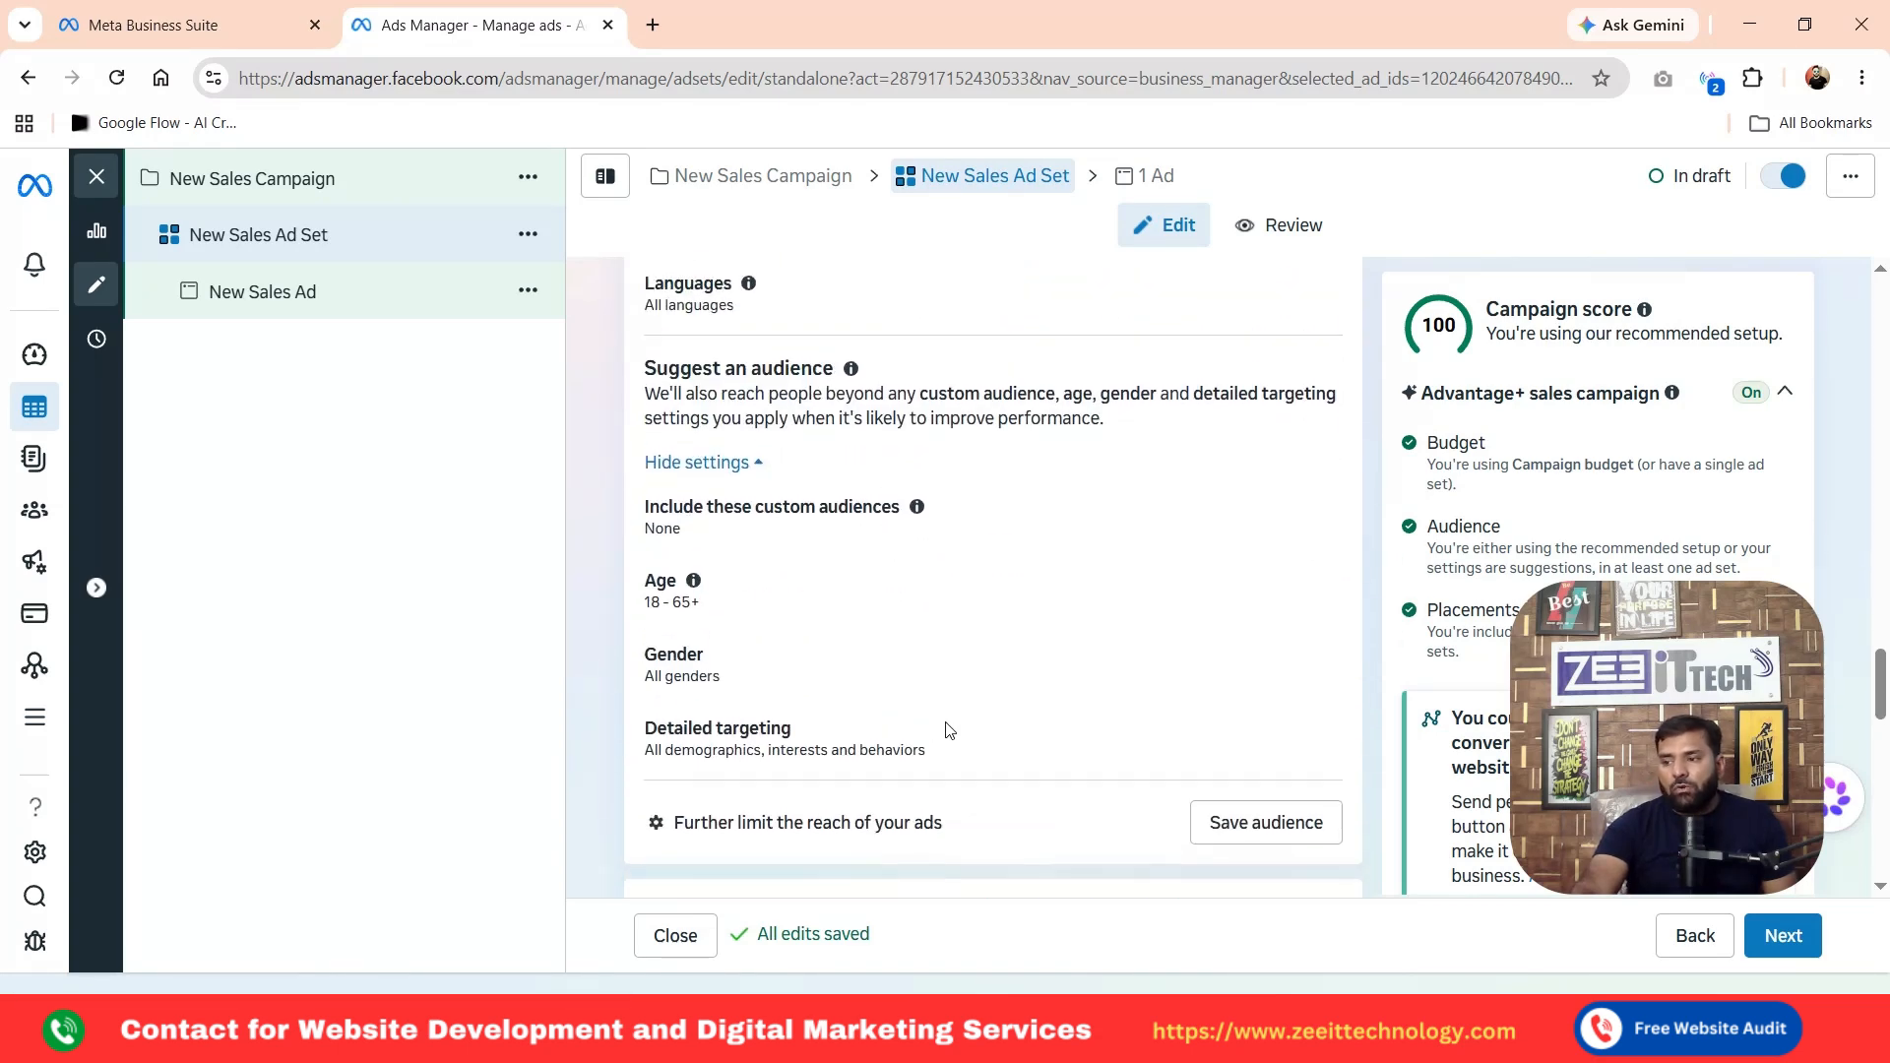
scroll(930, 585, "down", 1)
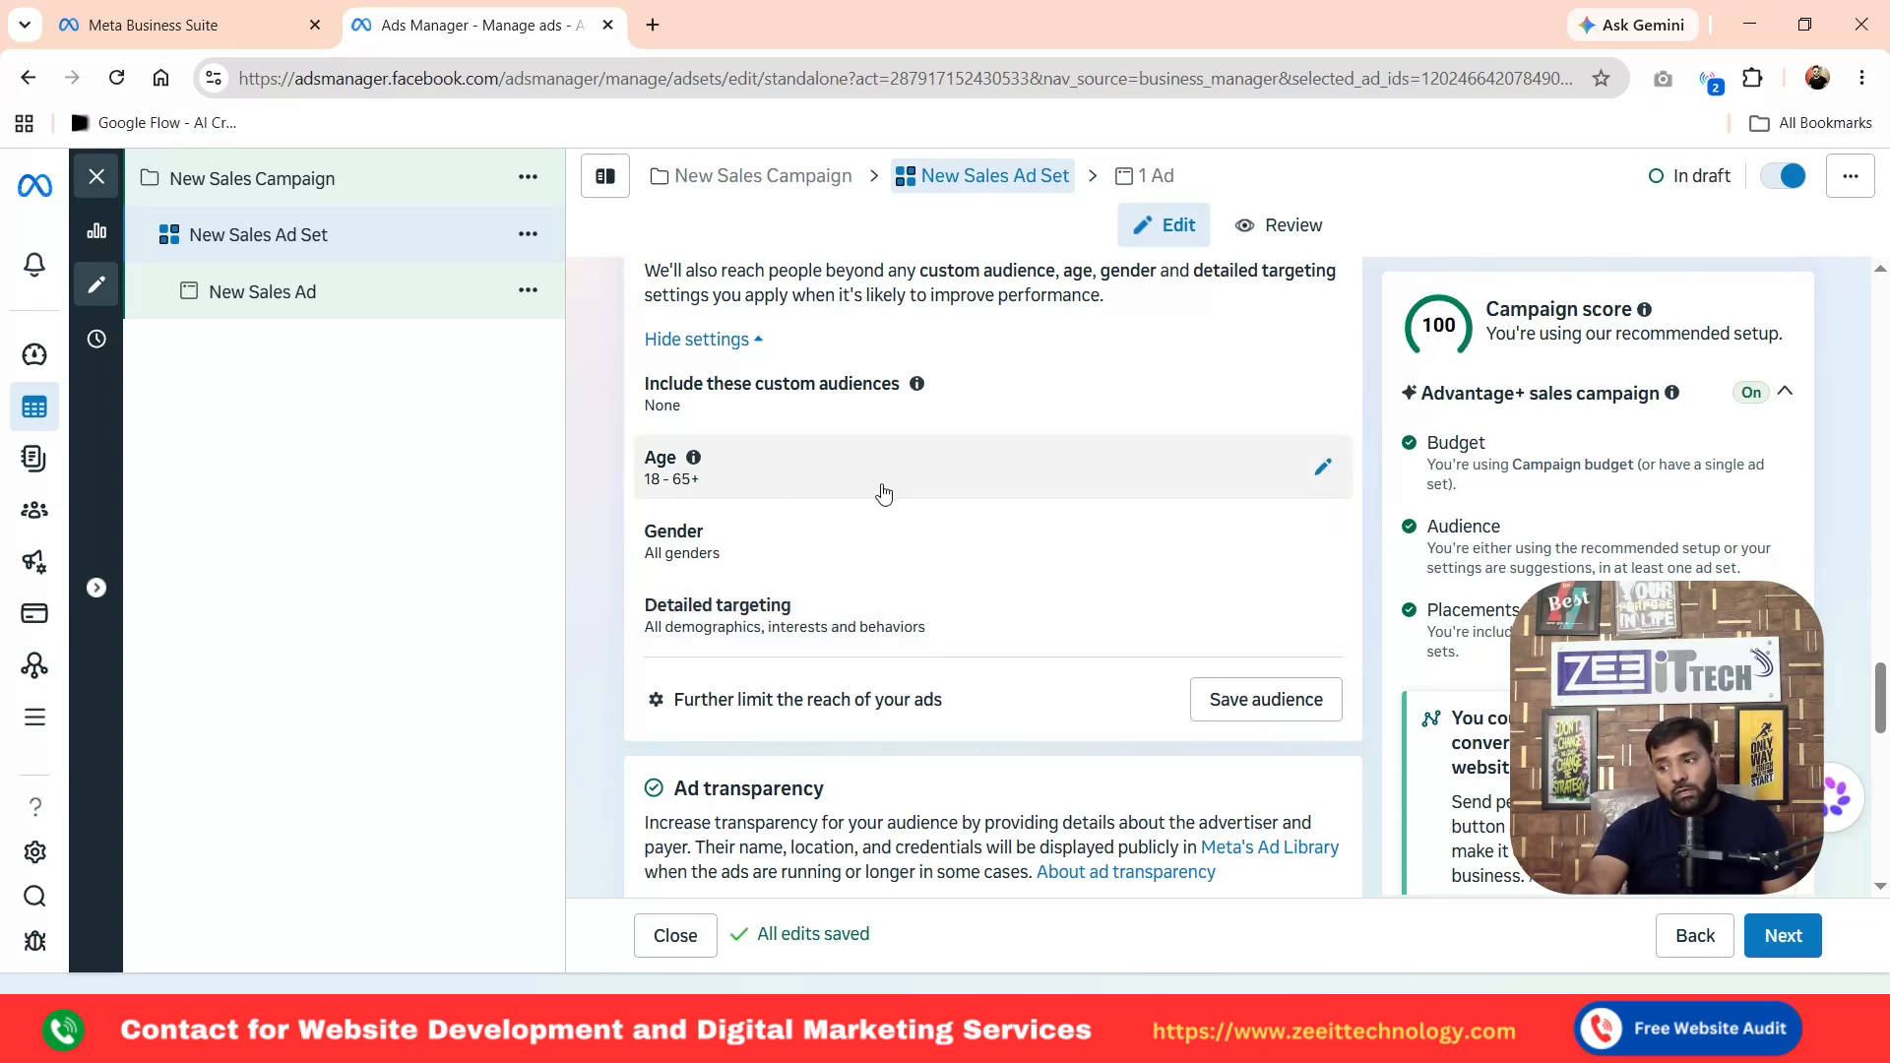
mouse_move(35, 510)
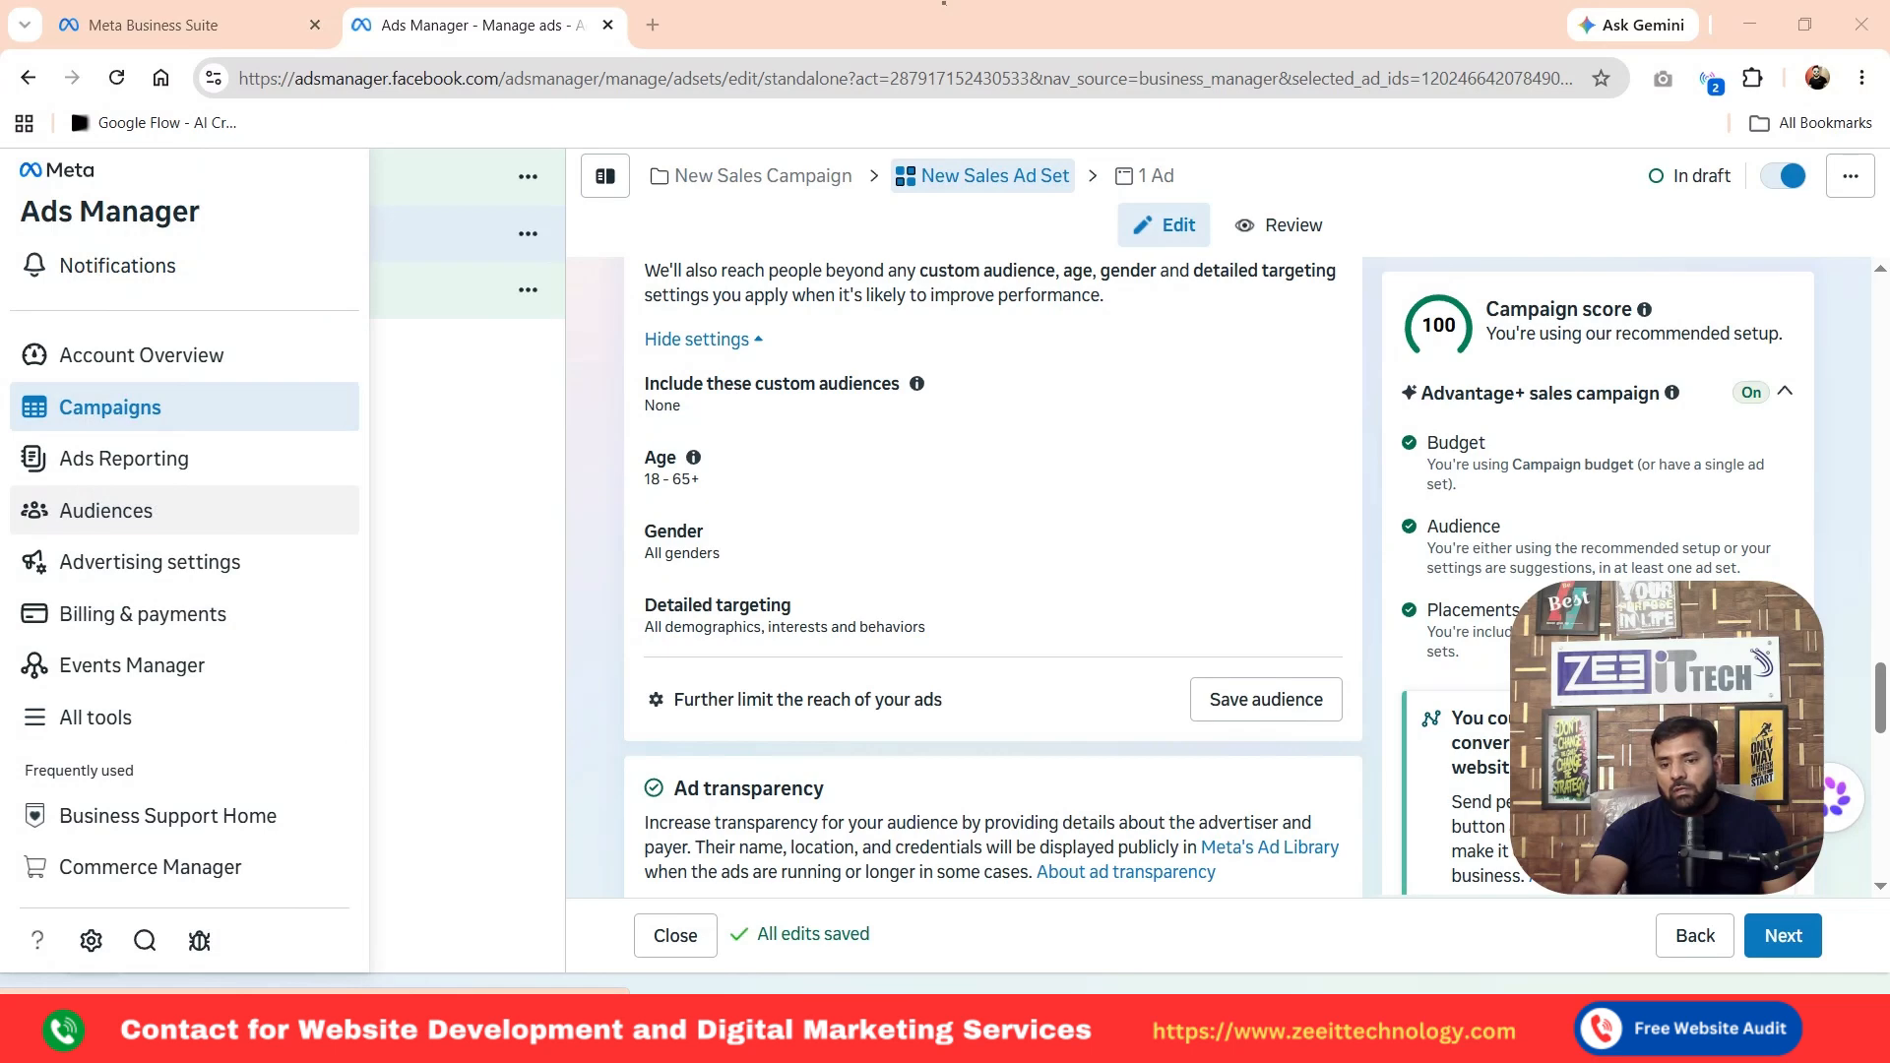
scroll(777, 570, "down", 2)
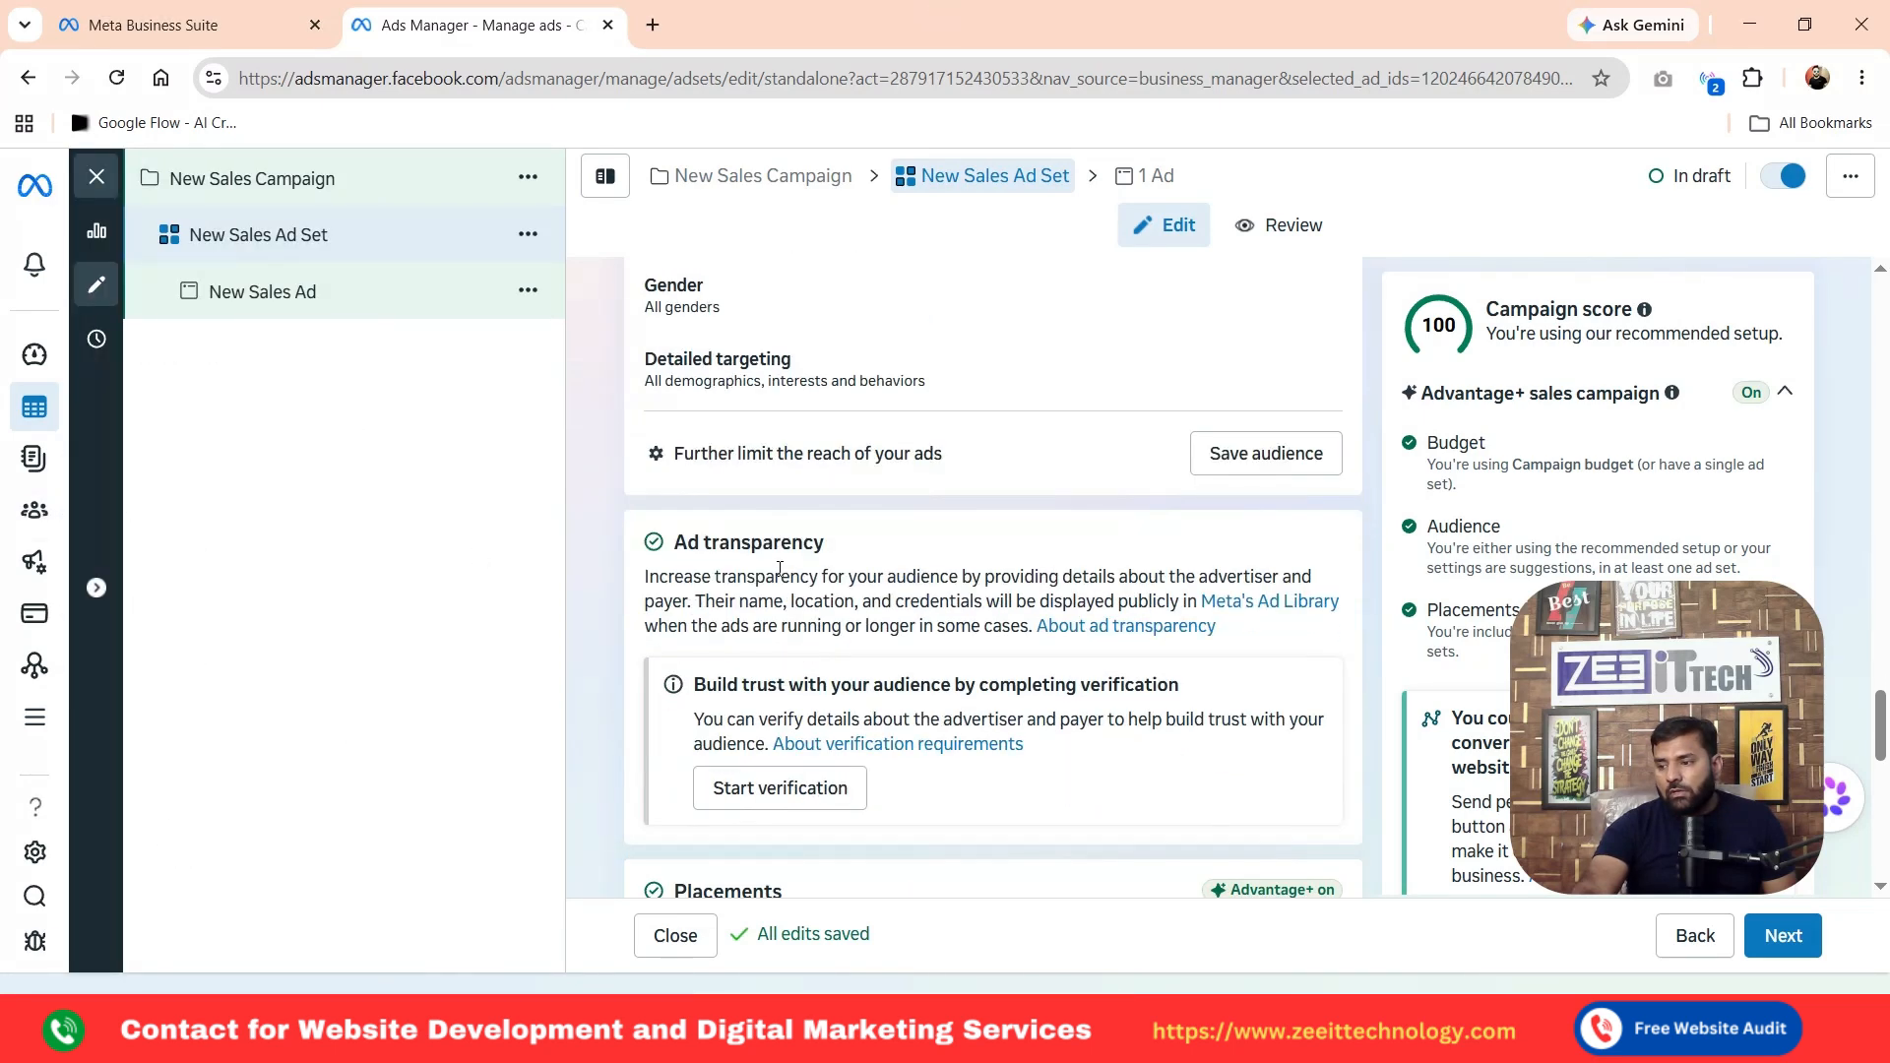
scroll(790, 574, "up", 2)
scroll(971, 582, "up", 2)
scroll(970, 589, "down", 2)
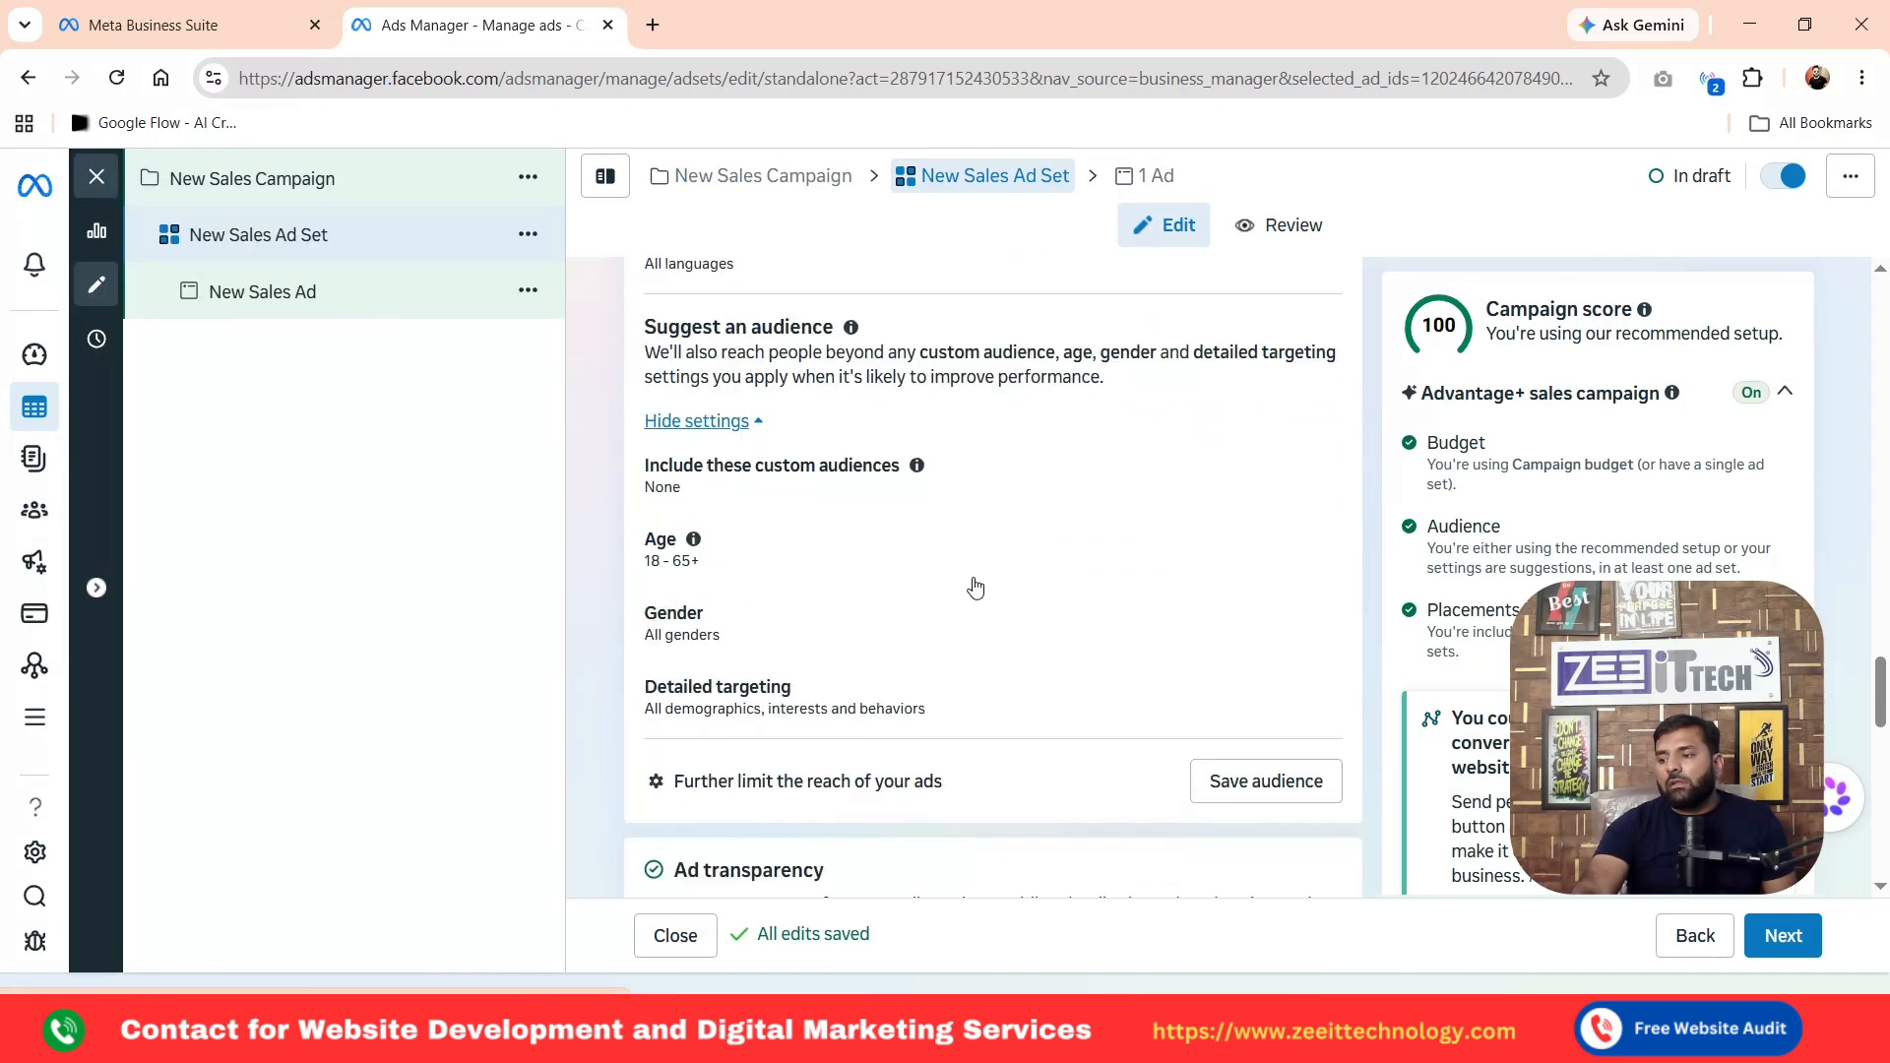
Search the ad set's detailed targeting for "cloth" and include the interest Women's clothing (apparel)
left_click(1310, 614)
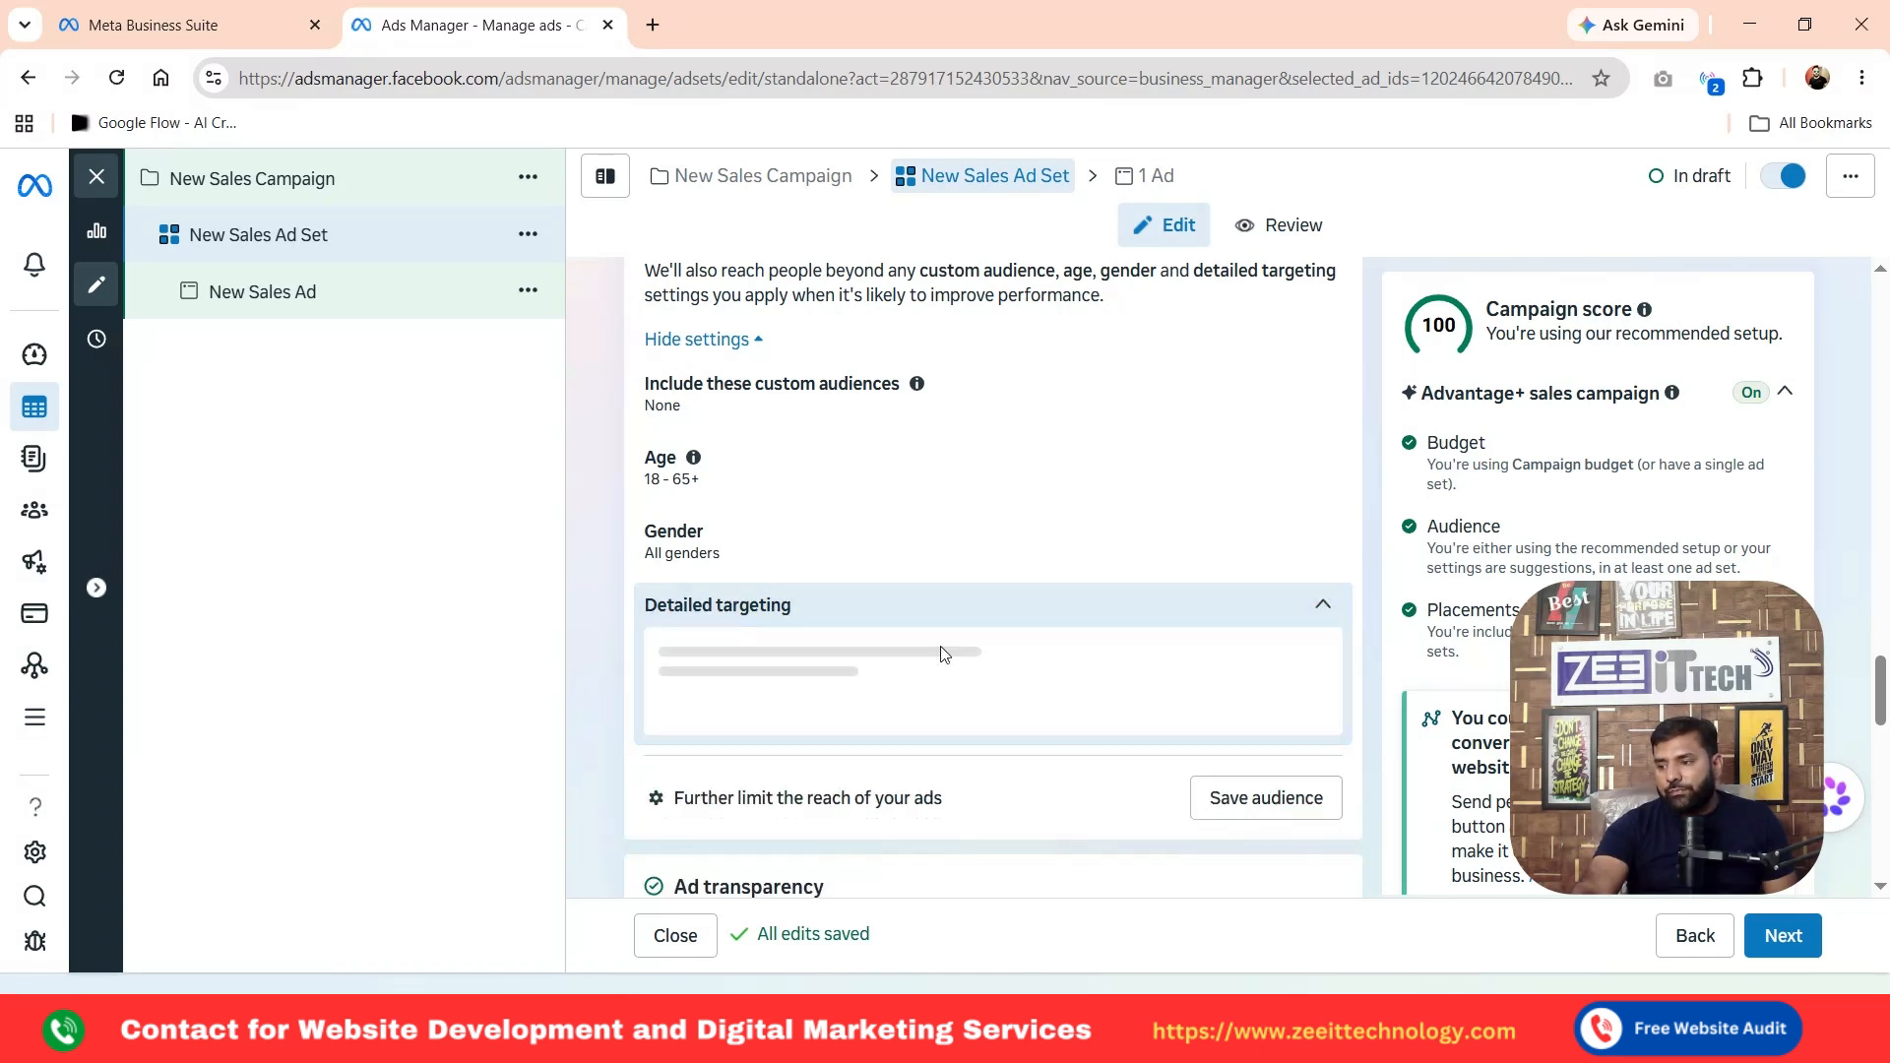
scroll(807, 580, "down", 1)
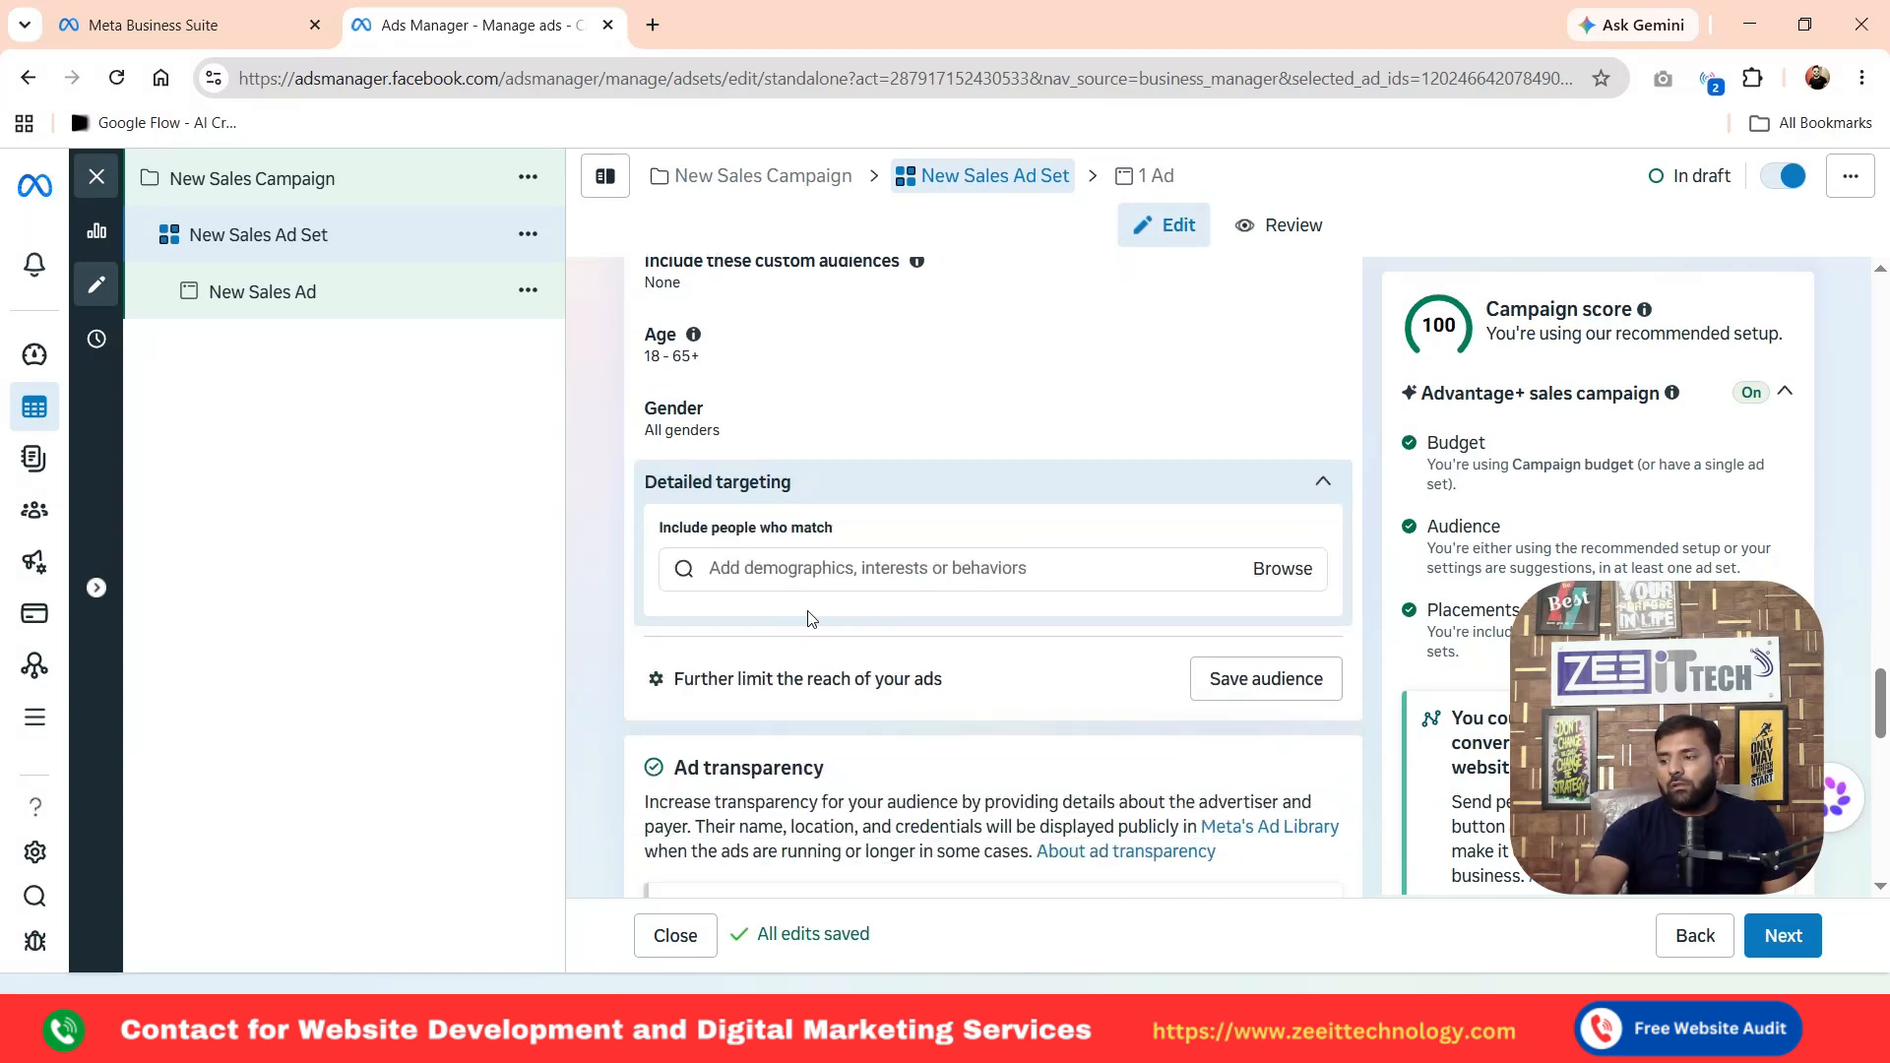
left_click(891, 564)
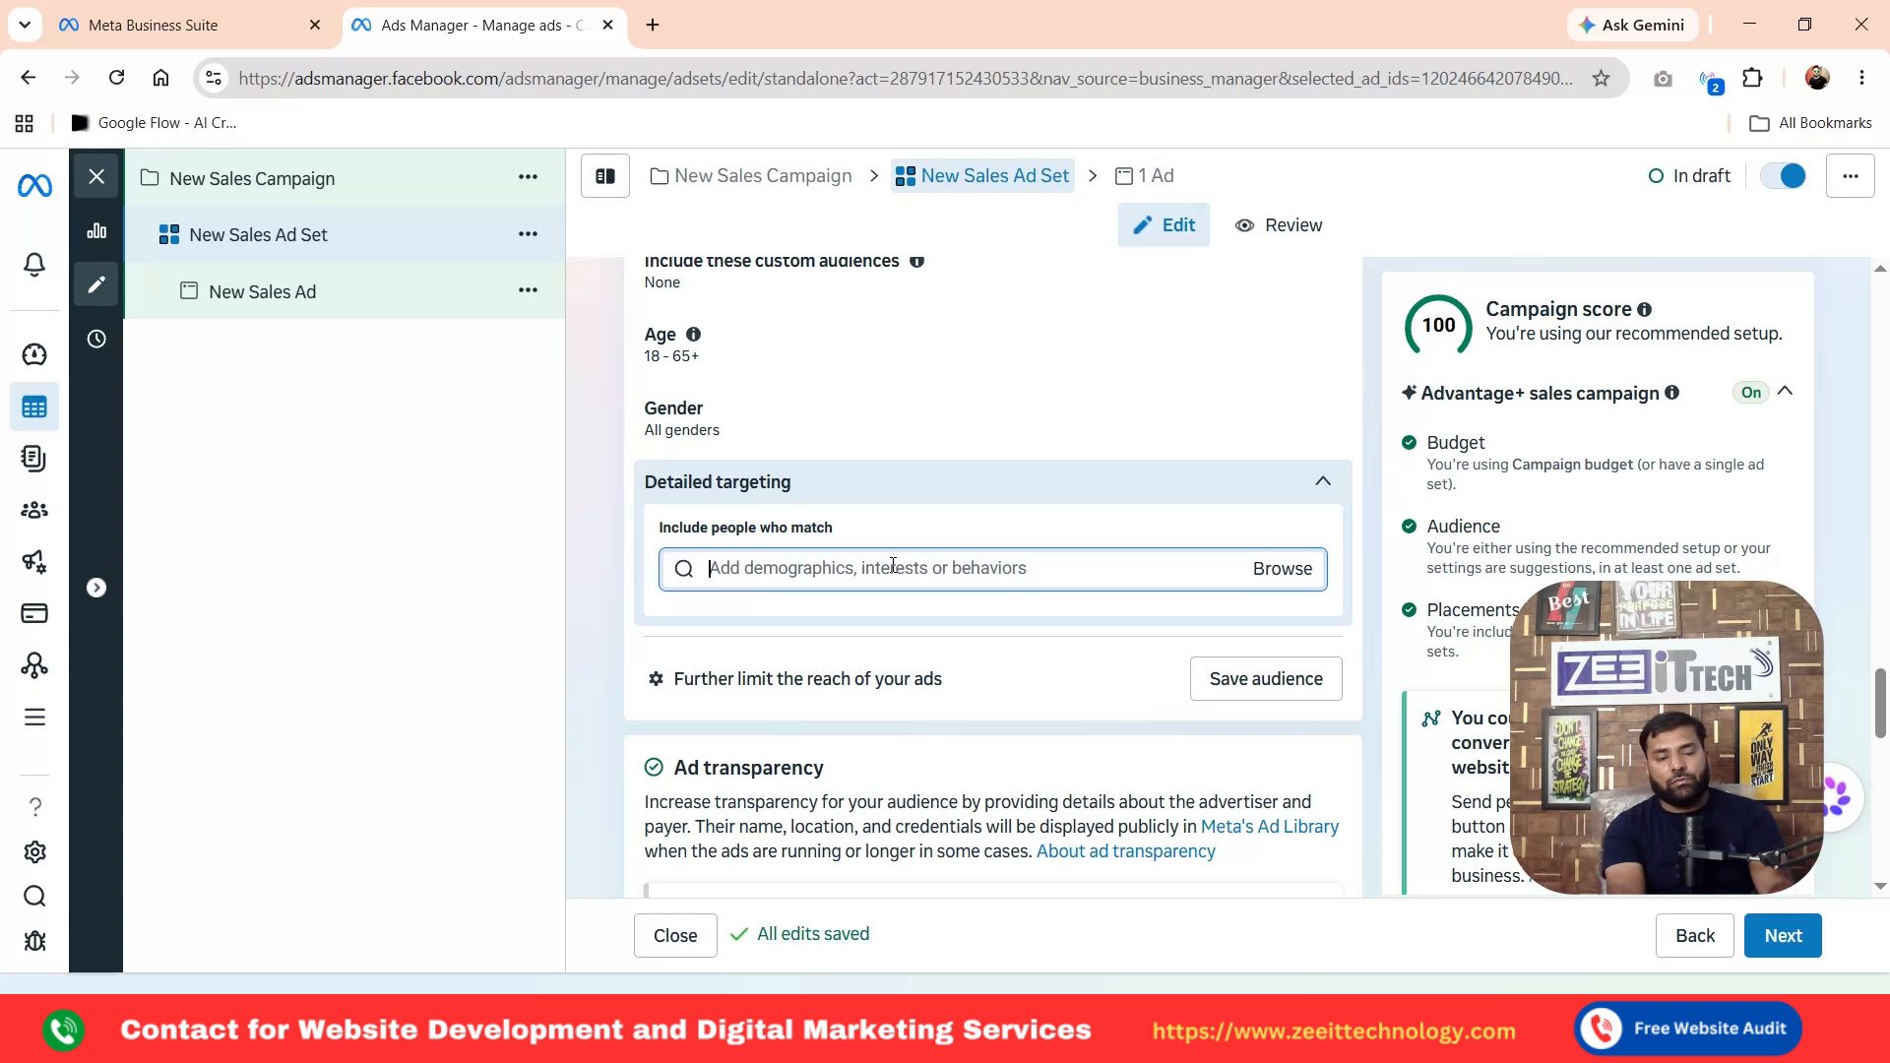
type("cloth")
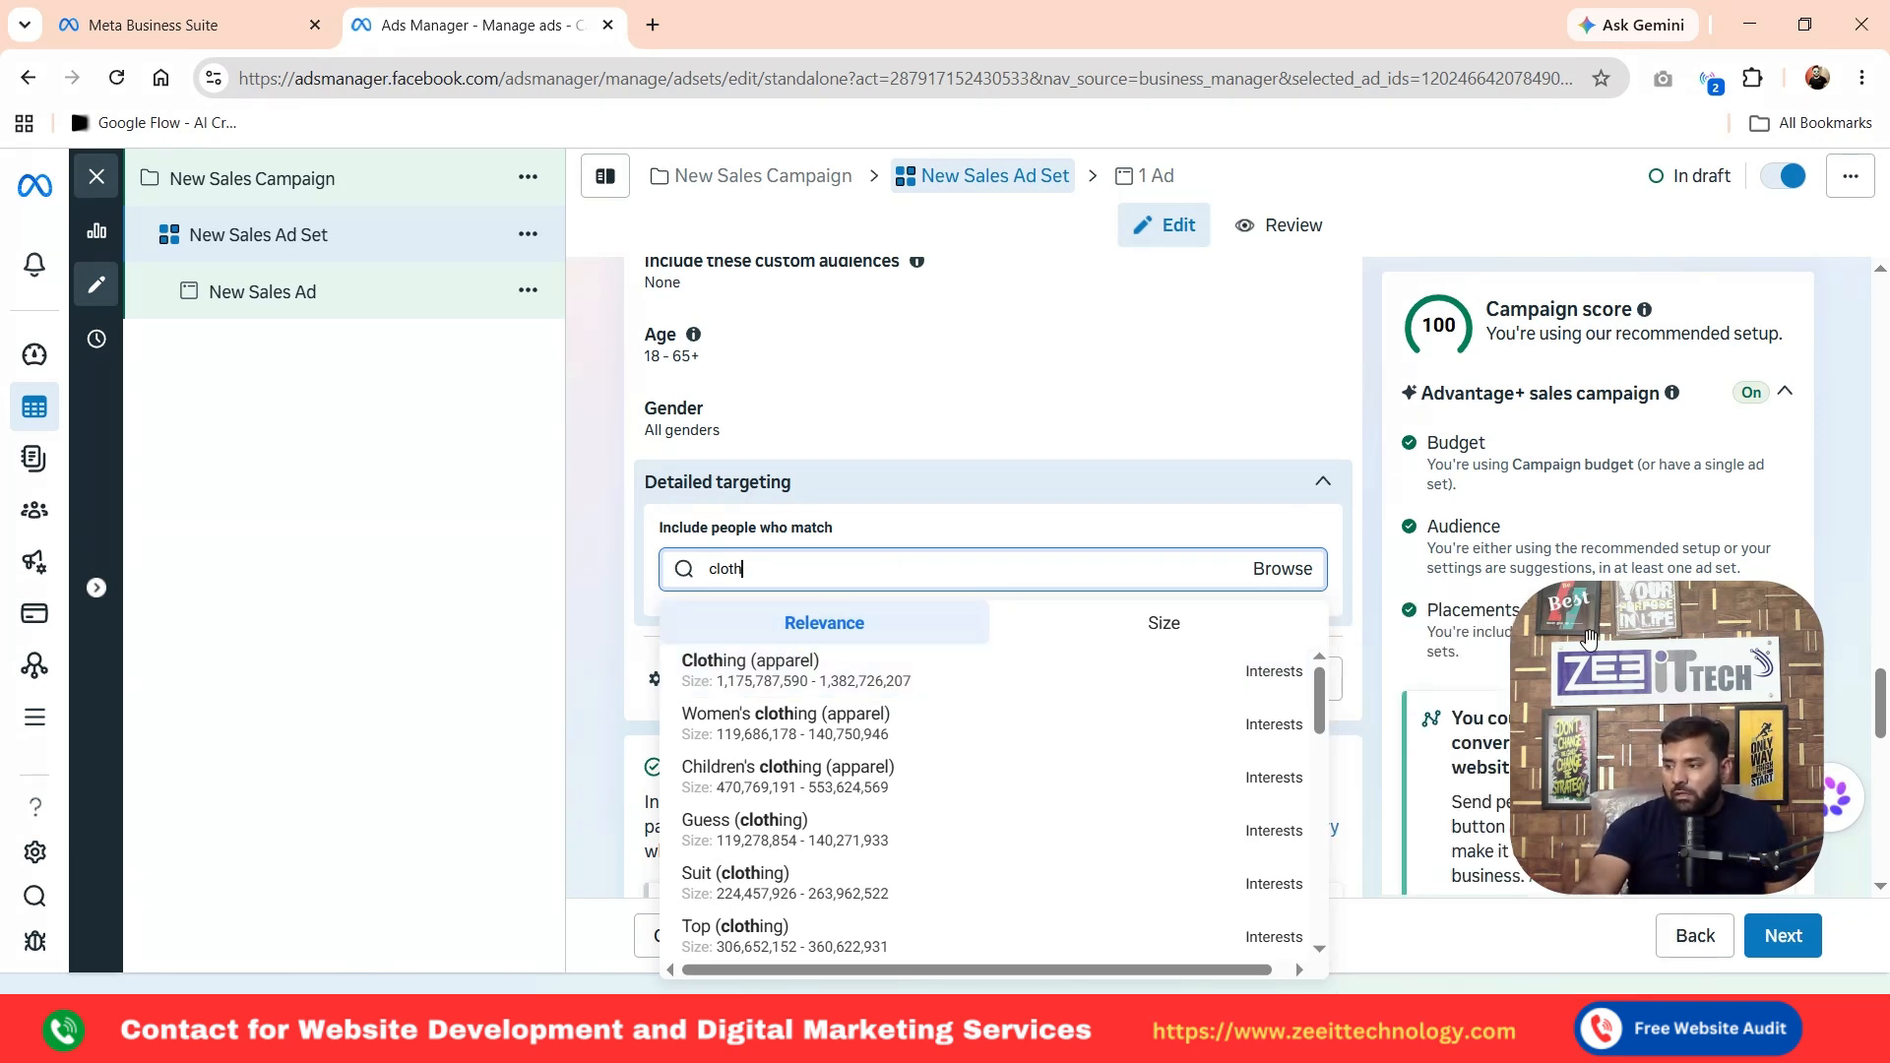
left_click_drag(1601, 659, 1589, 333)
left_click(756, 574)
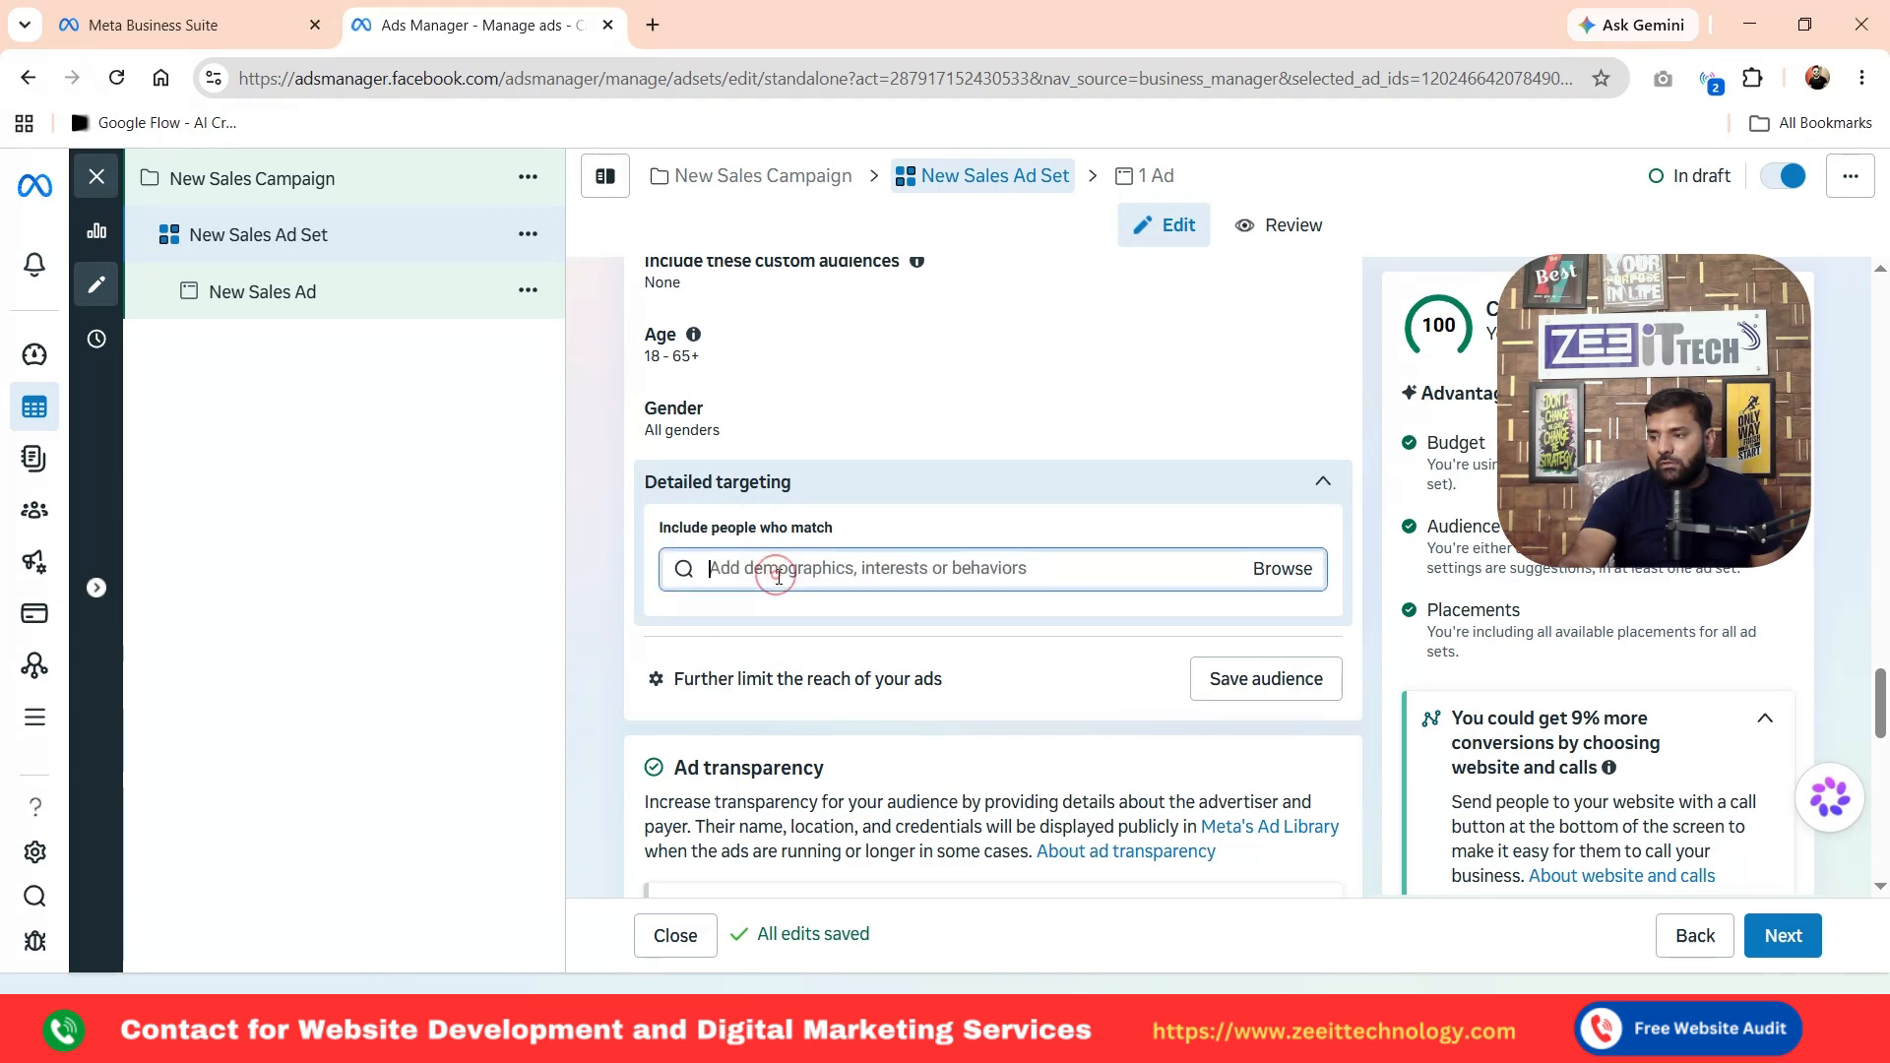
type("cloth")
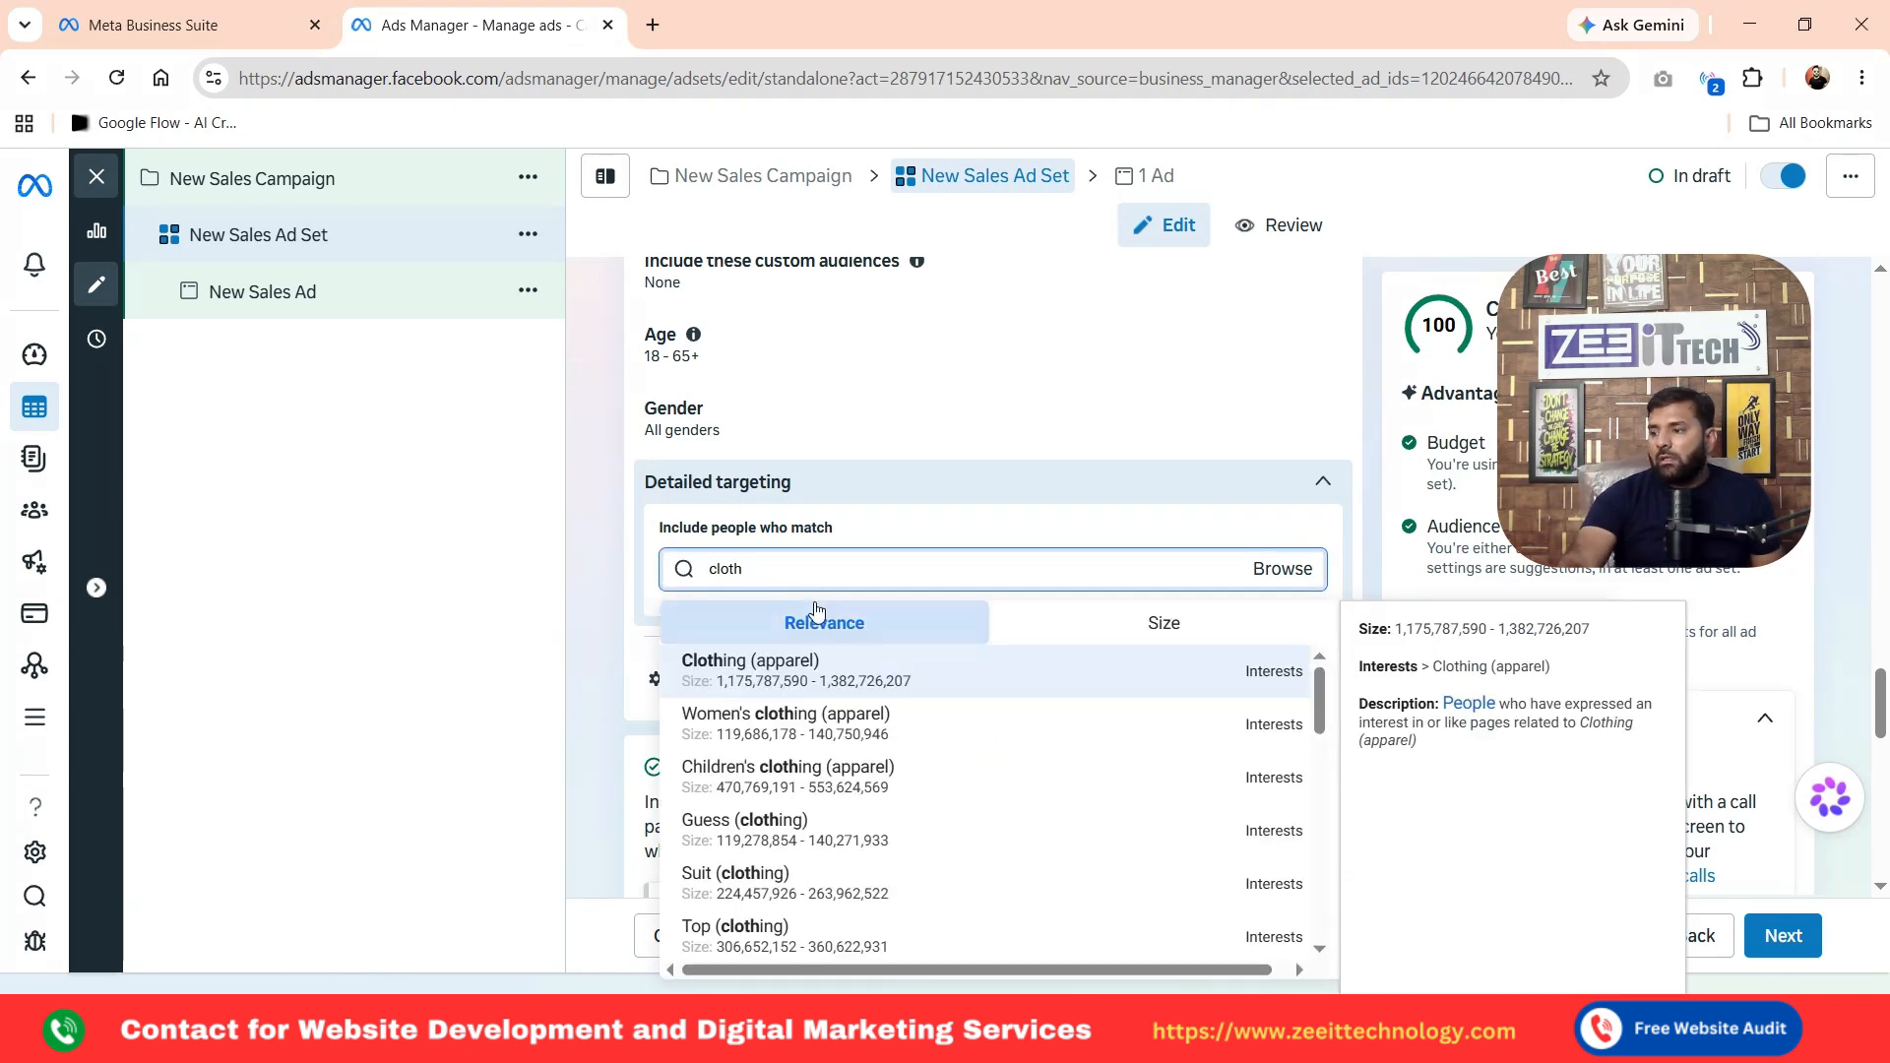
left_click(810, 733)
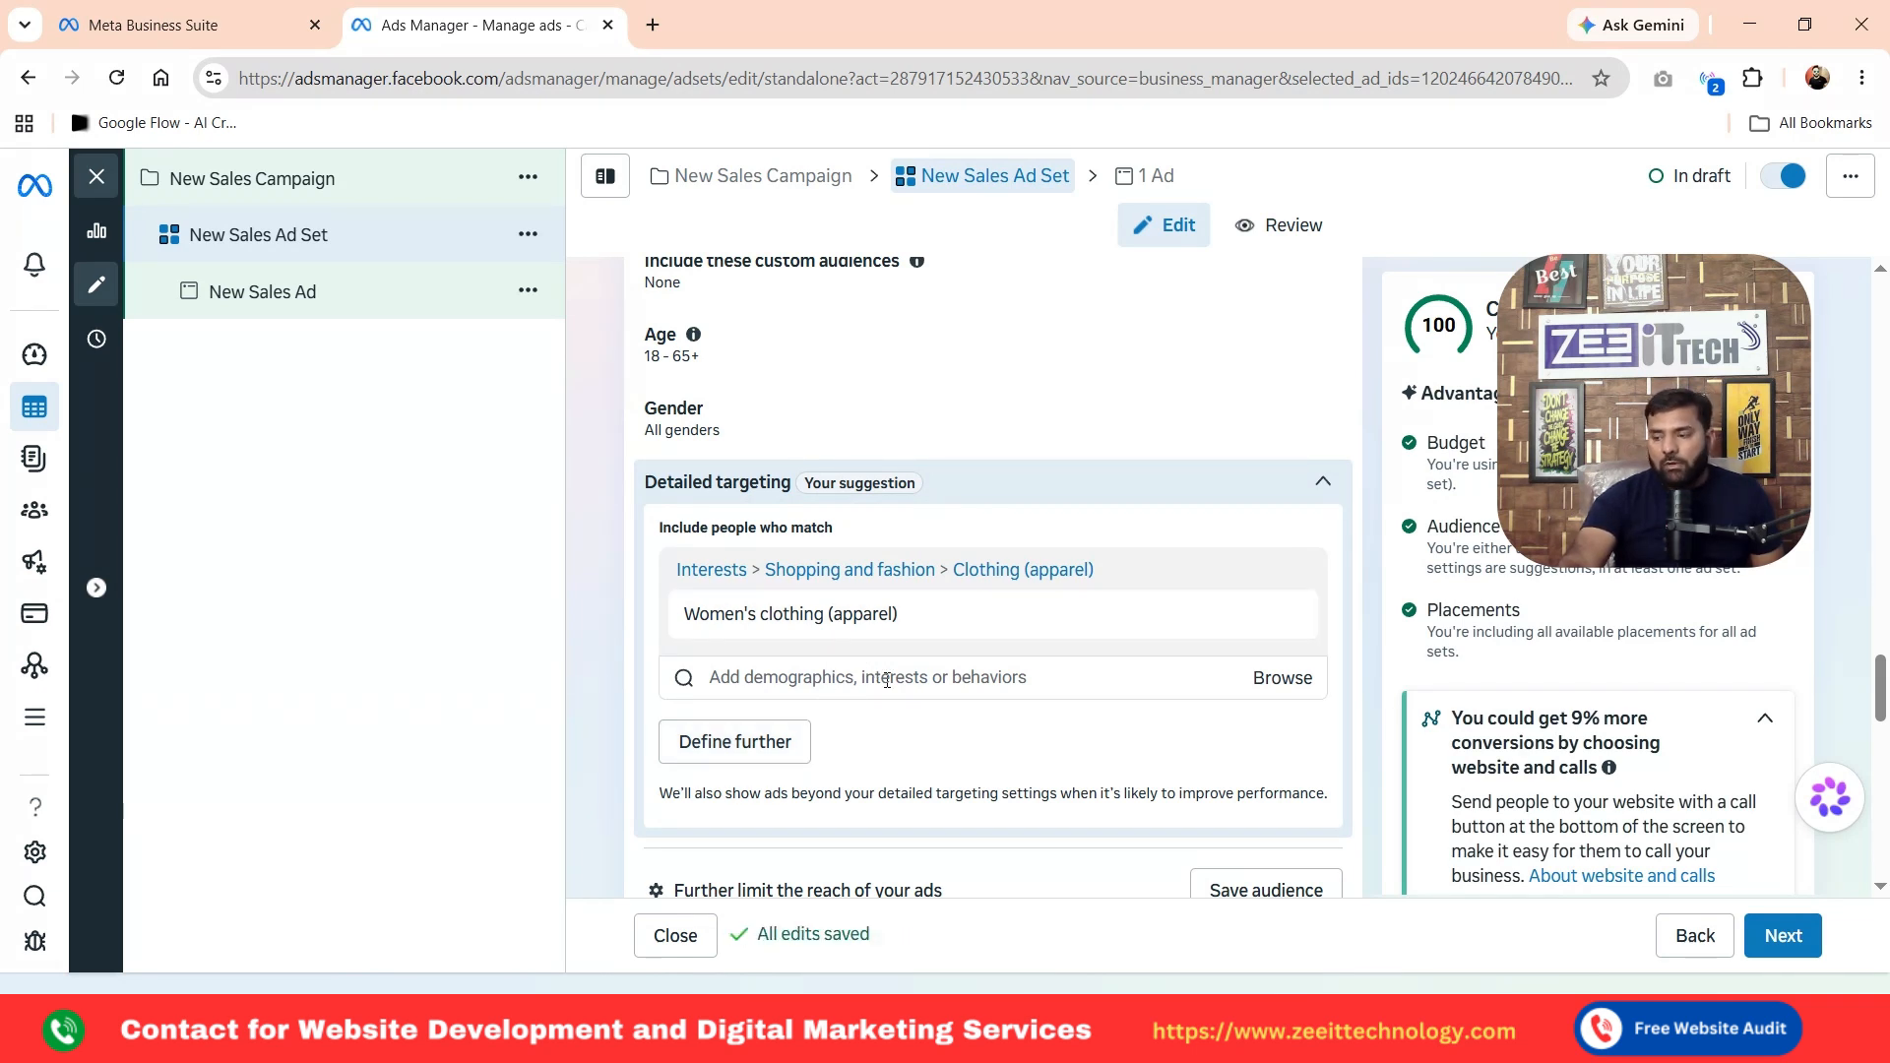
Look through the further interests and behaviors suggested for detailed targeting, without adding any of them
left_click(886, 679)
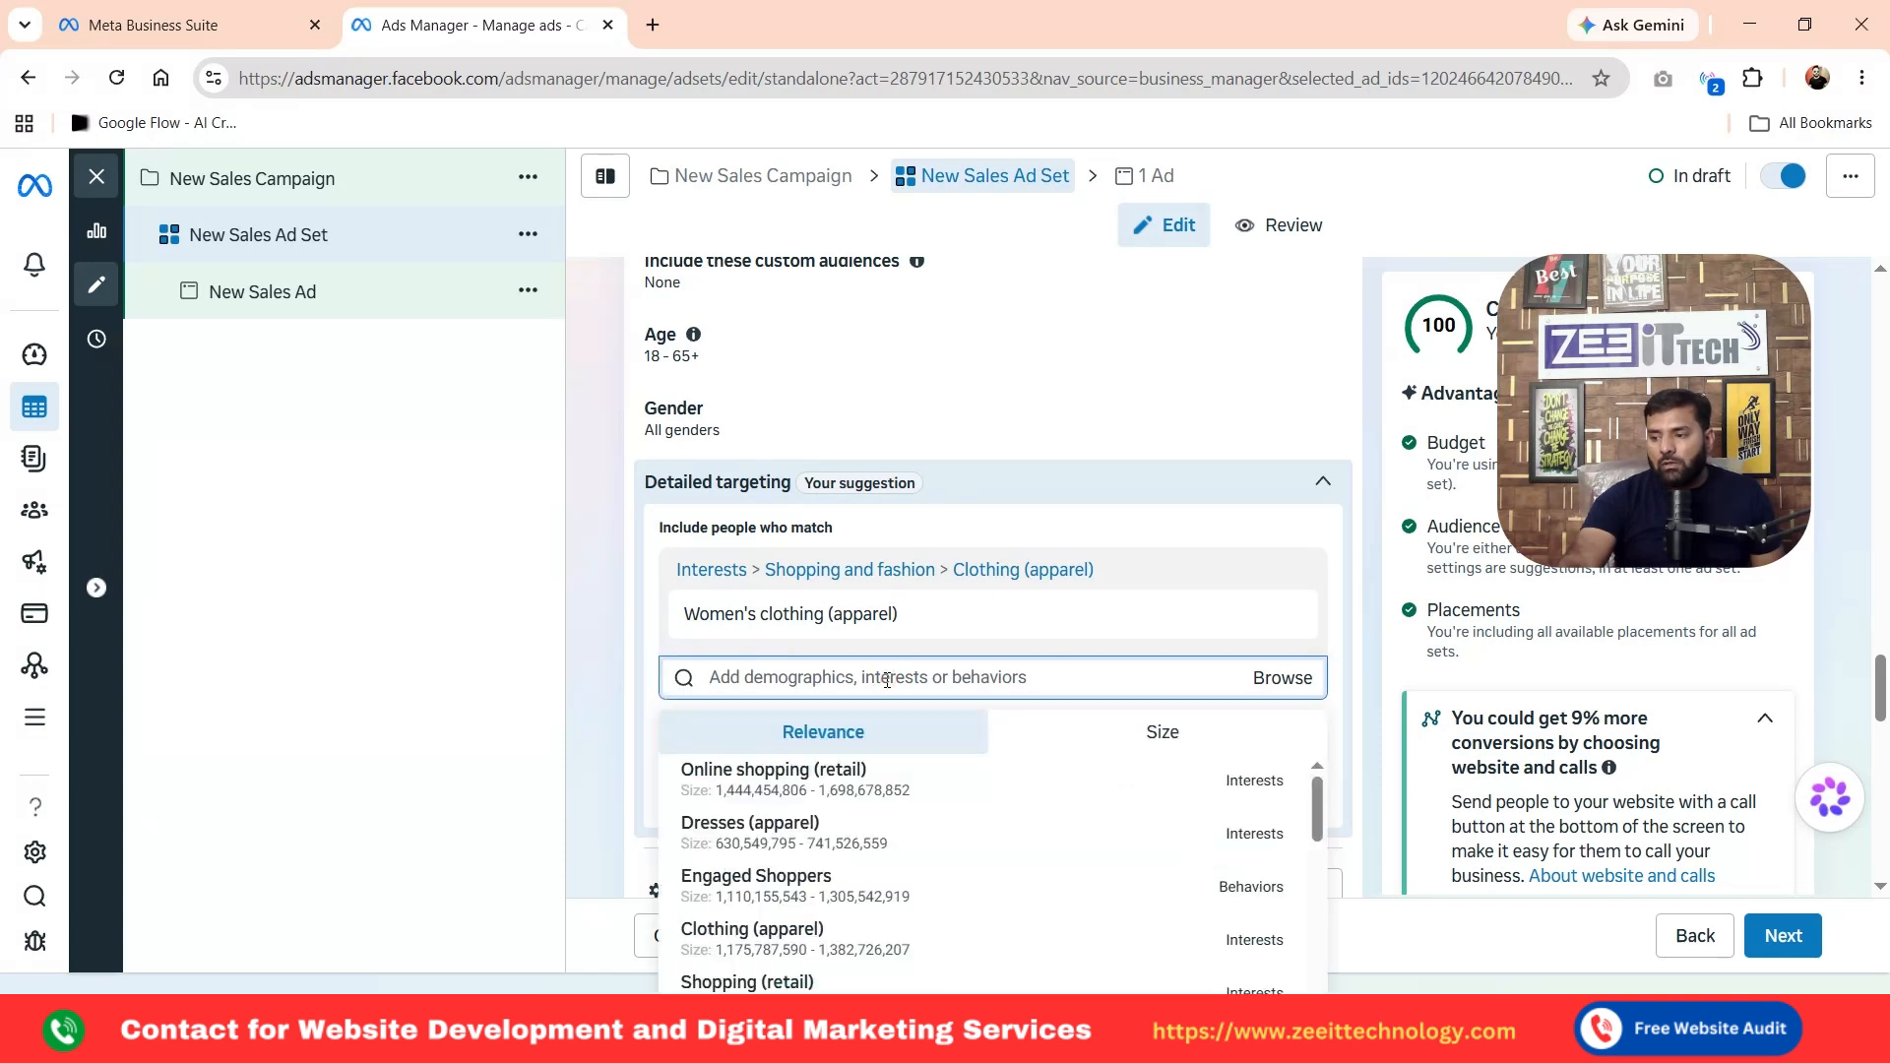
scroll(891, 807, "down", 3)
scroll(900, 847, "up", 3)
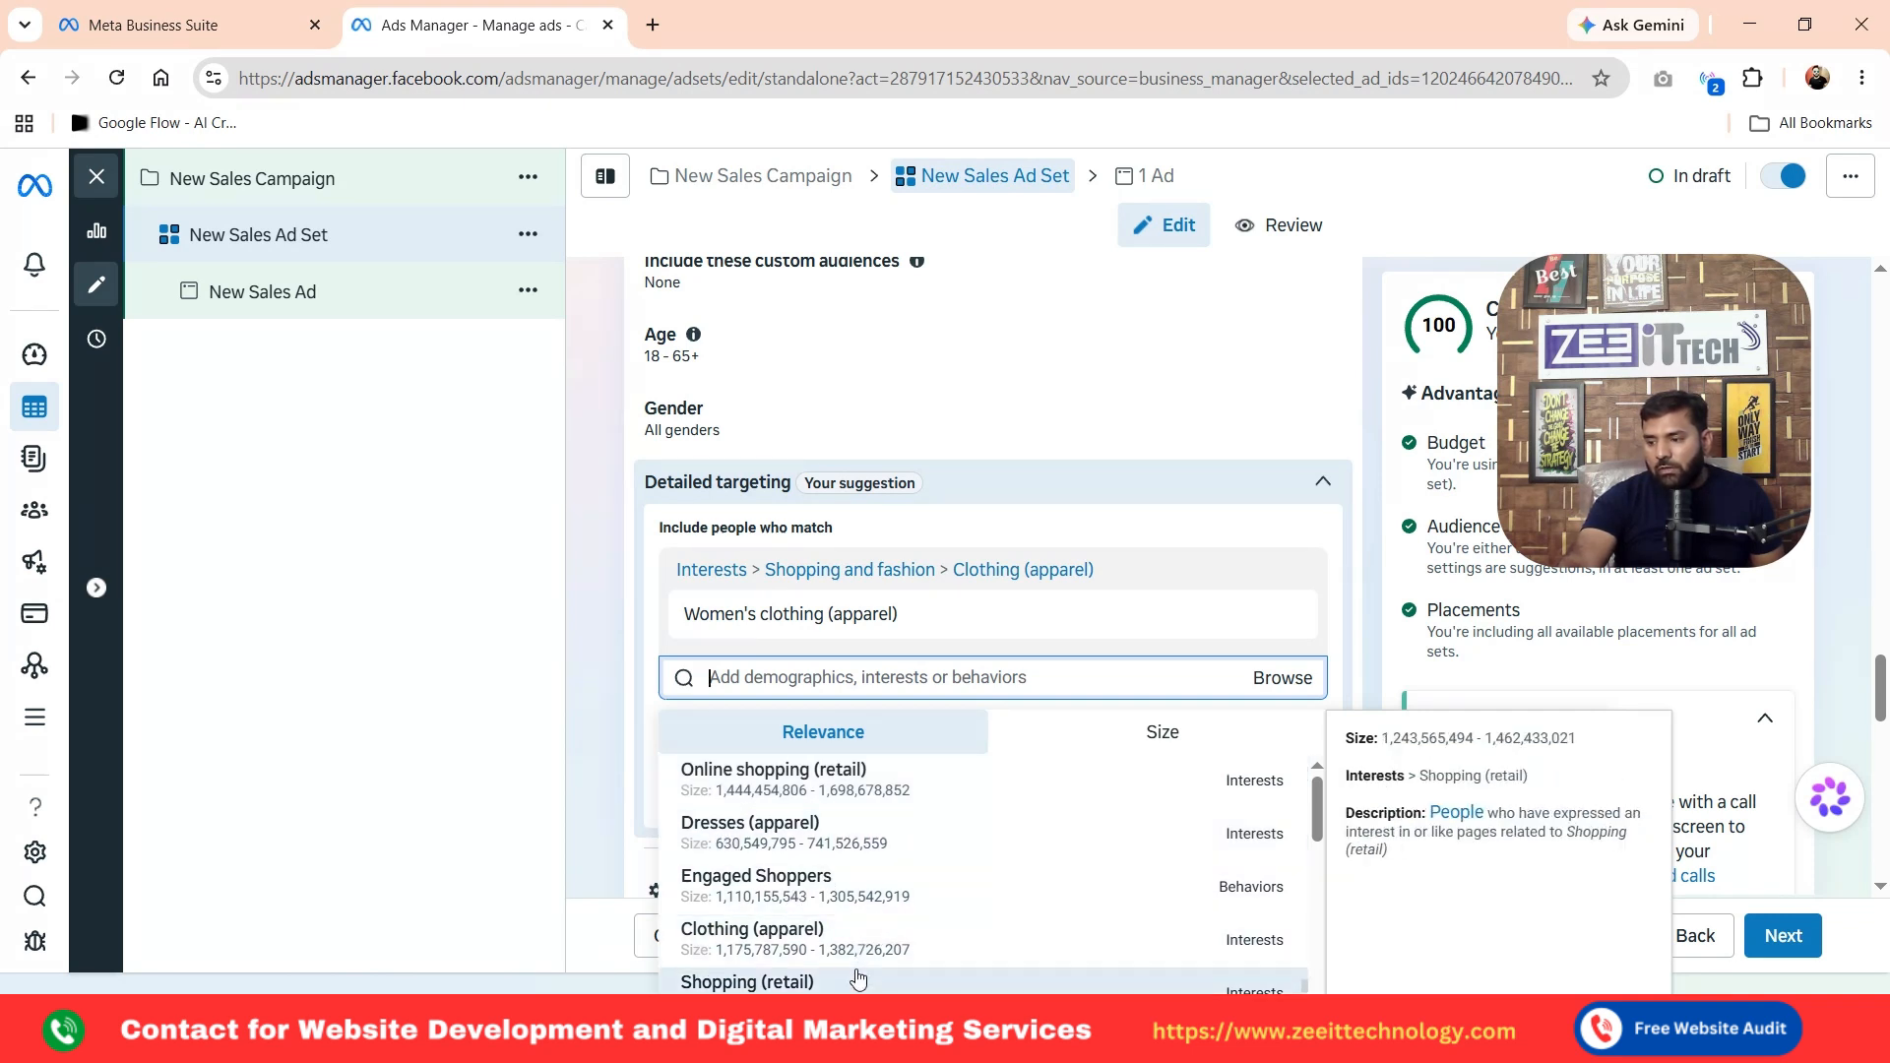
scroll(864, 925, "down", 2)
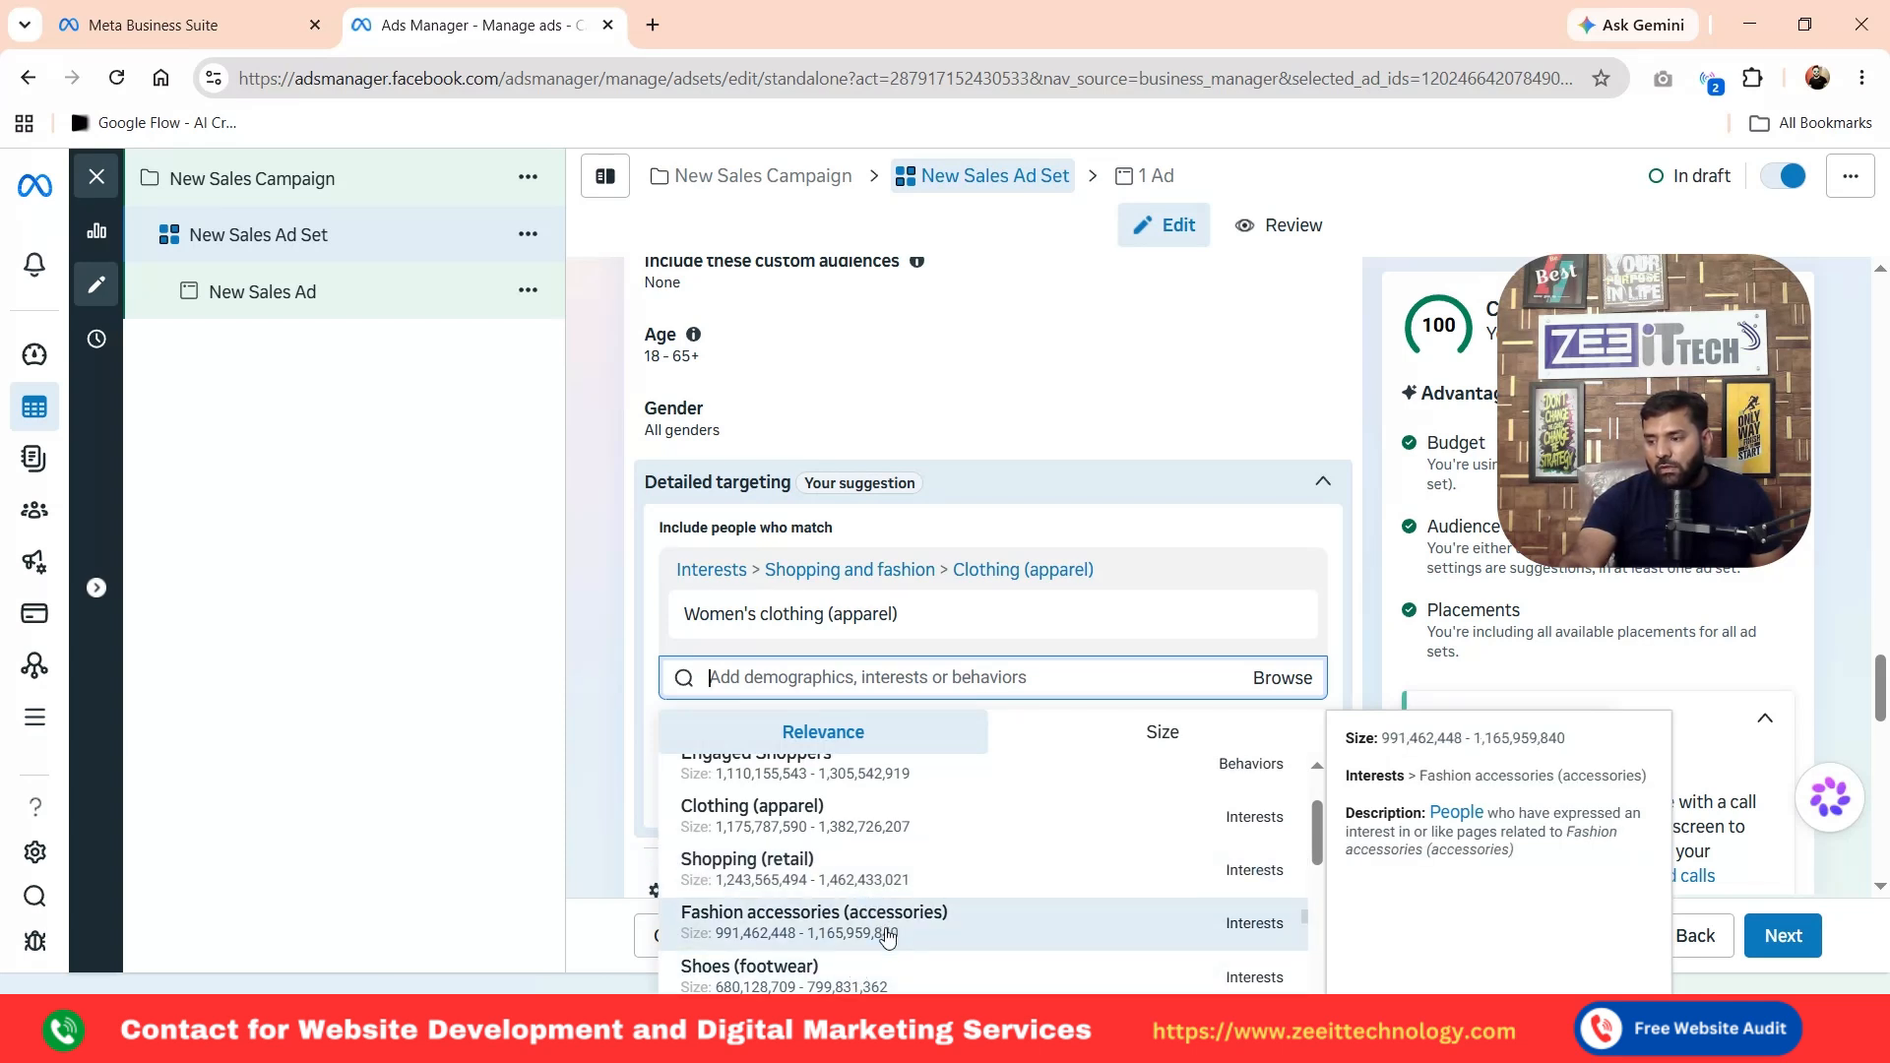
scroll(889, 935, "down", 2)
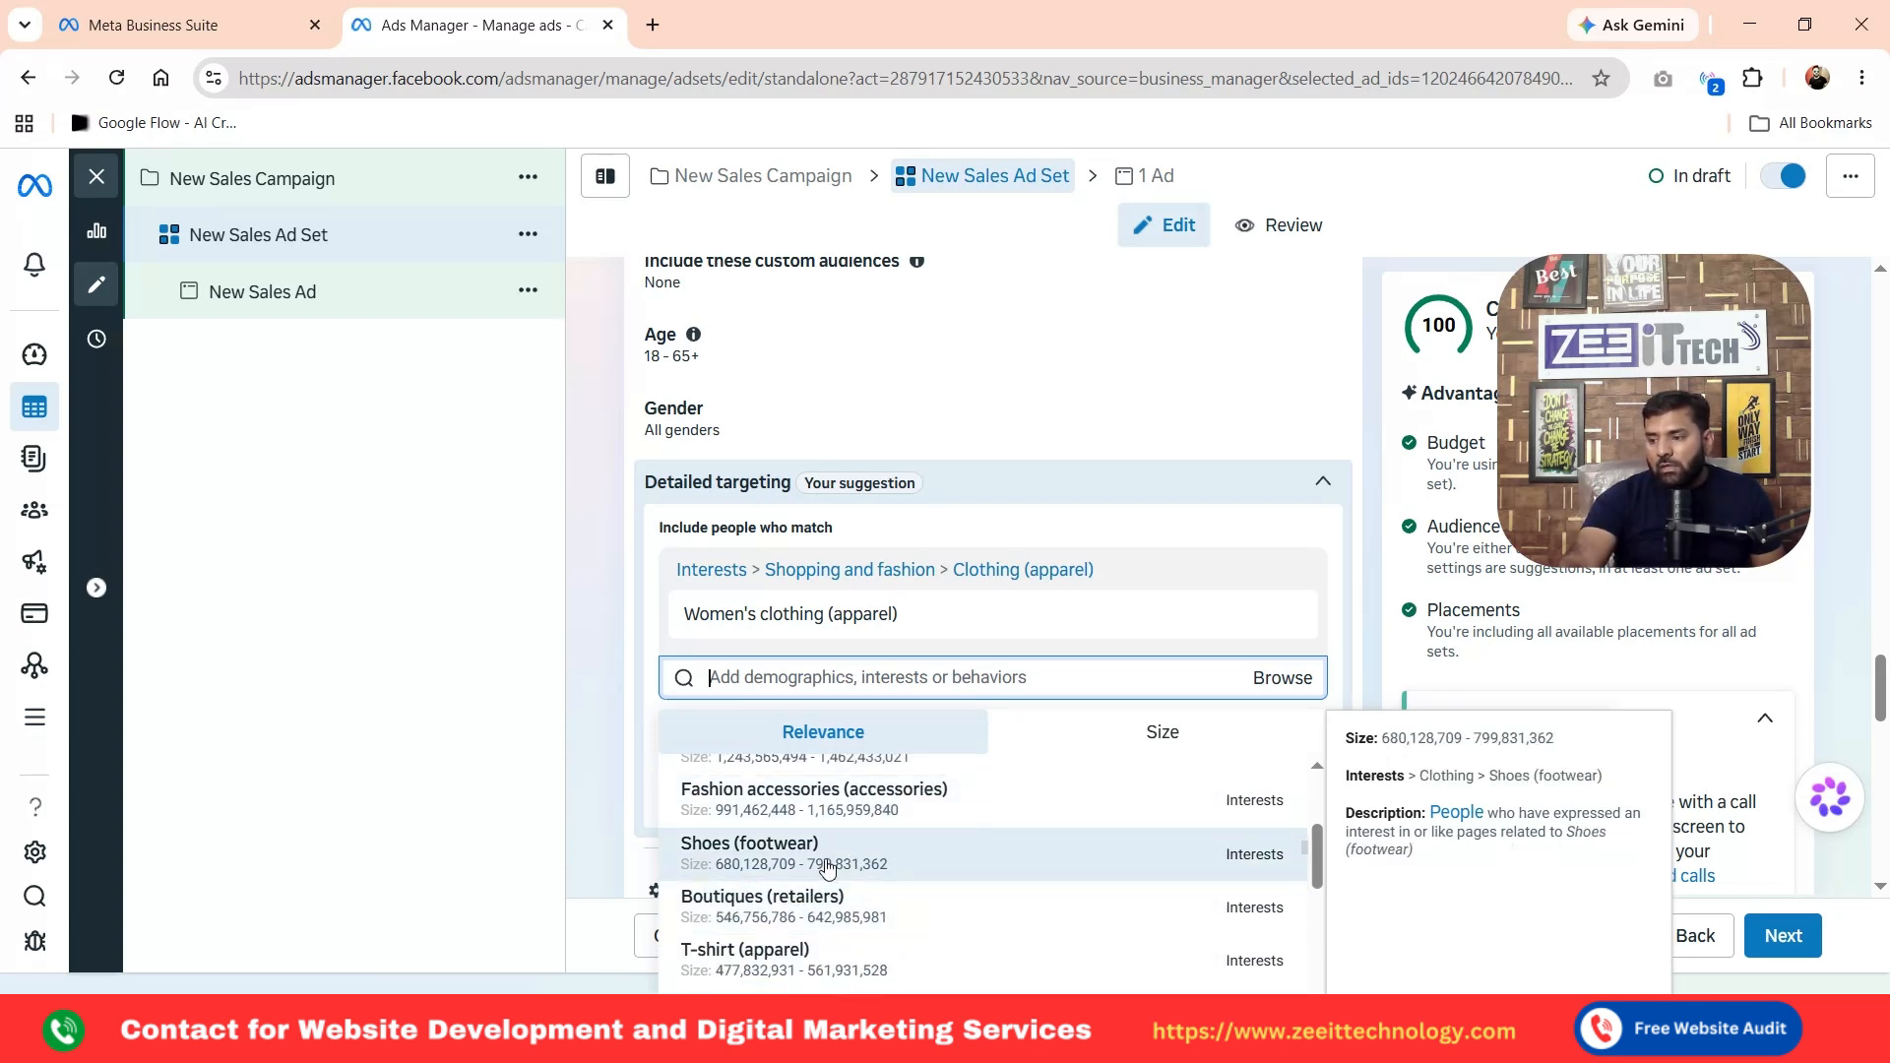
scroll(825, 906, "down", 3)
scroll(824, 905, "up", 2)
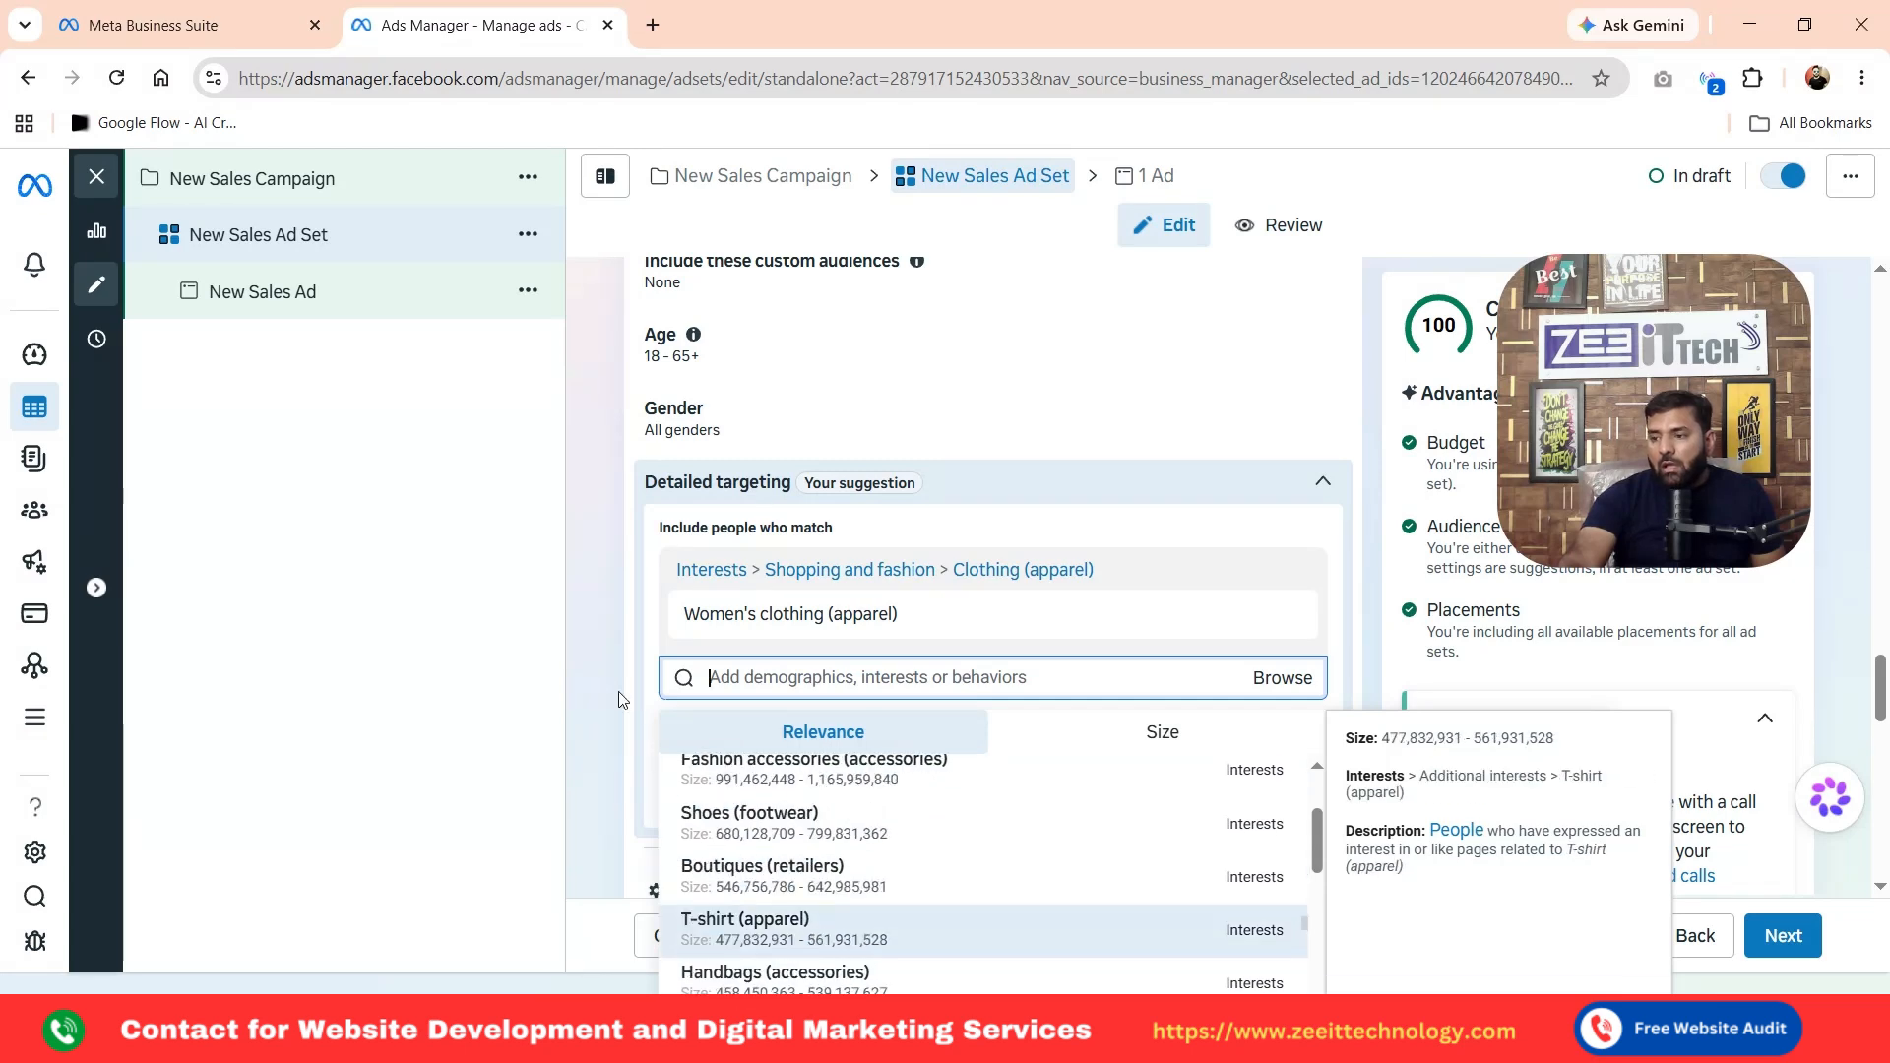
left_click(582, 537)
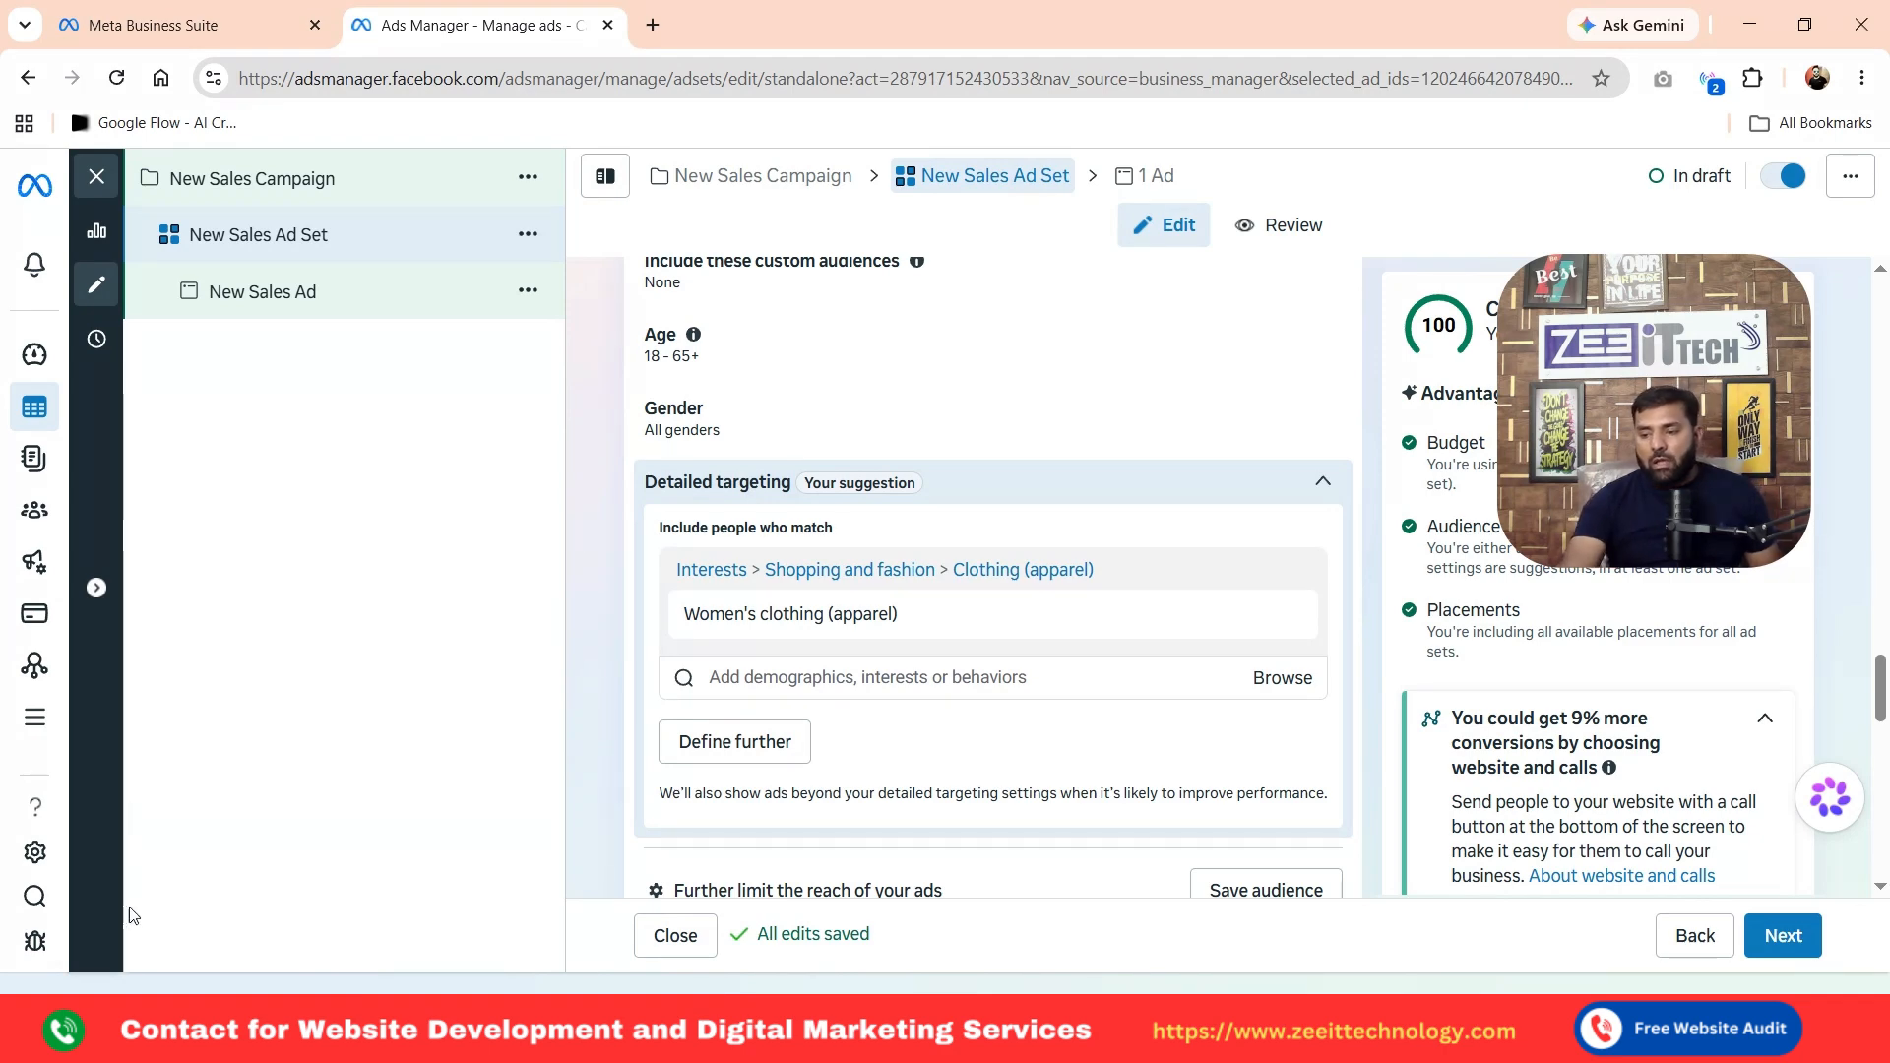
Switch to Paint with a blank drawing and widen the canvas to nearly the full window width
left_click(116, 1028)
type("paint")
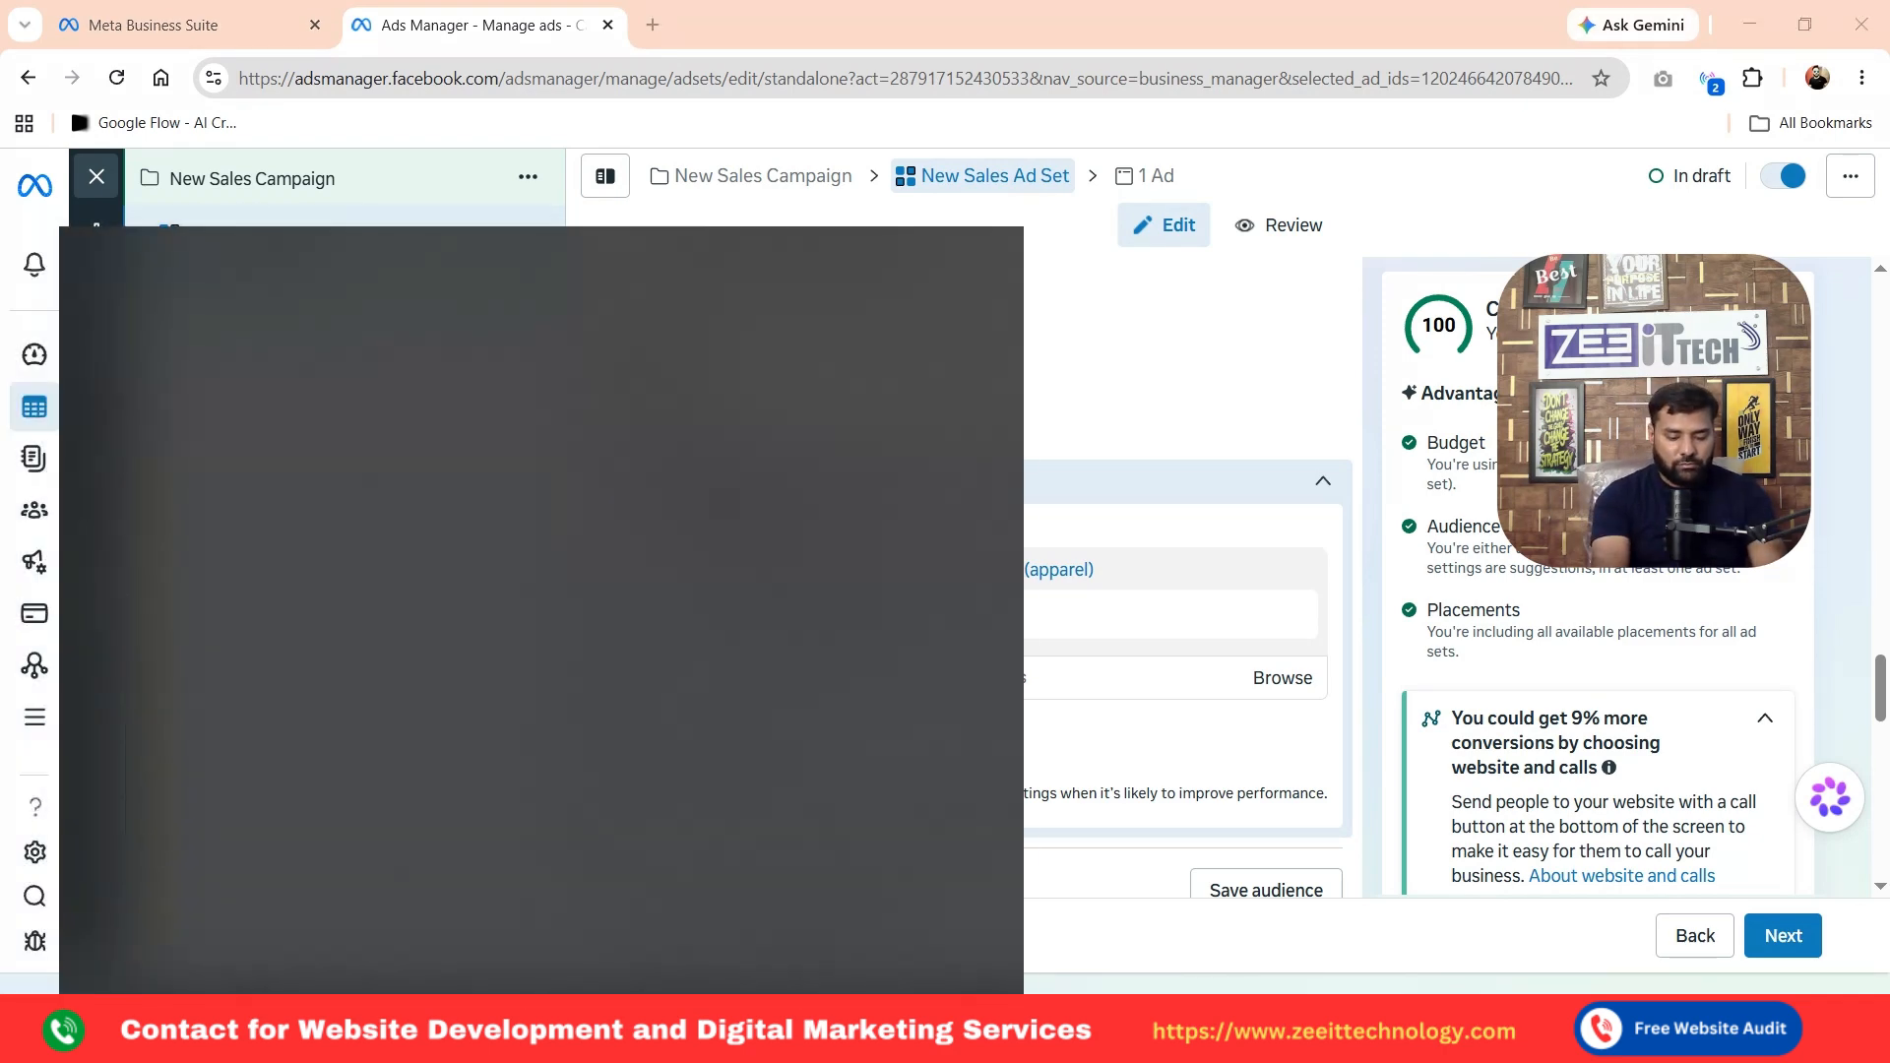
key("Return")
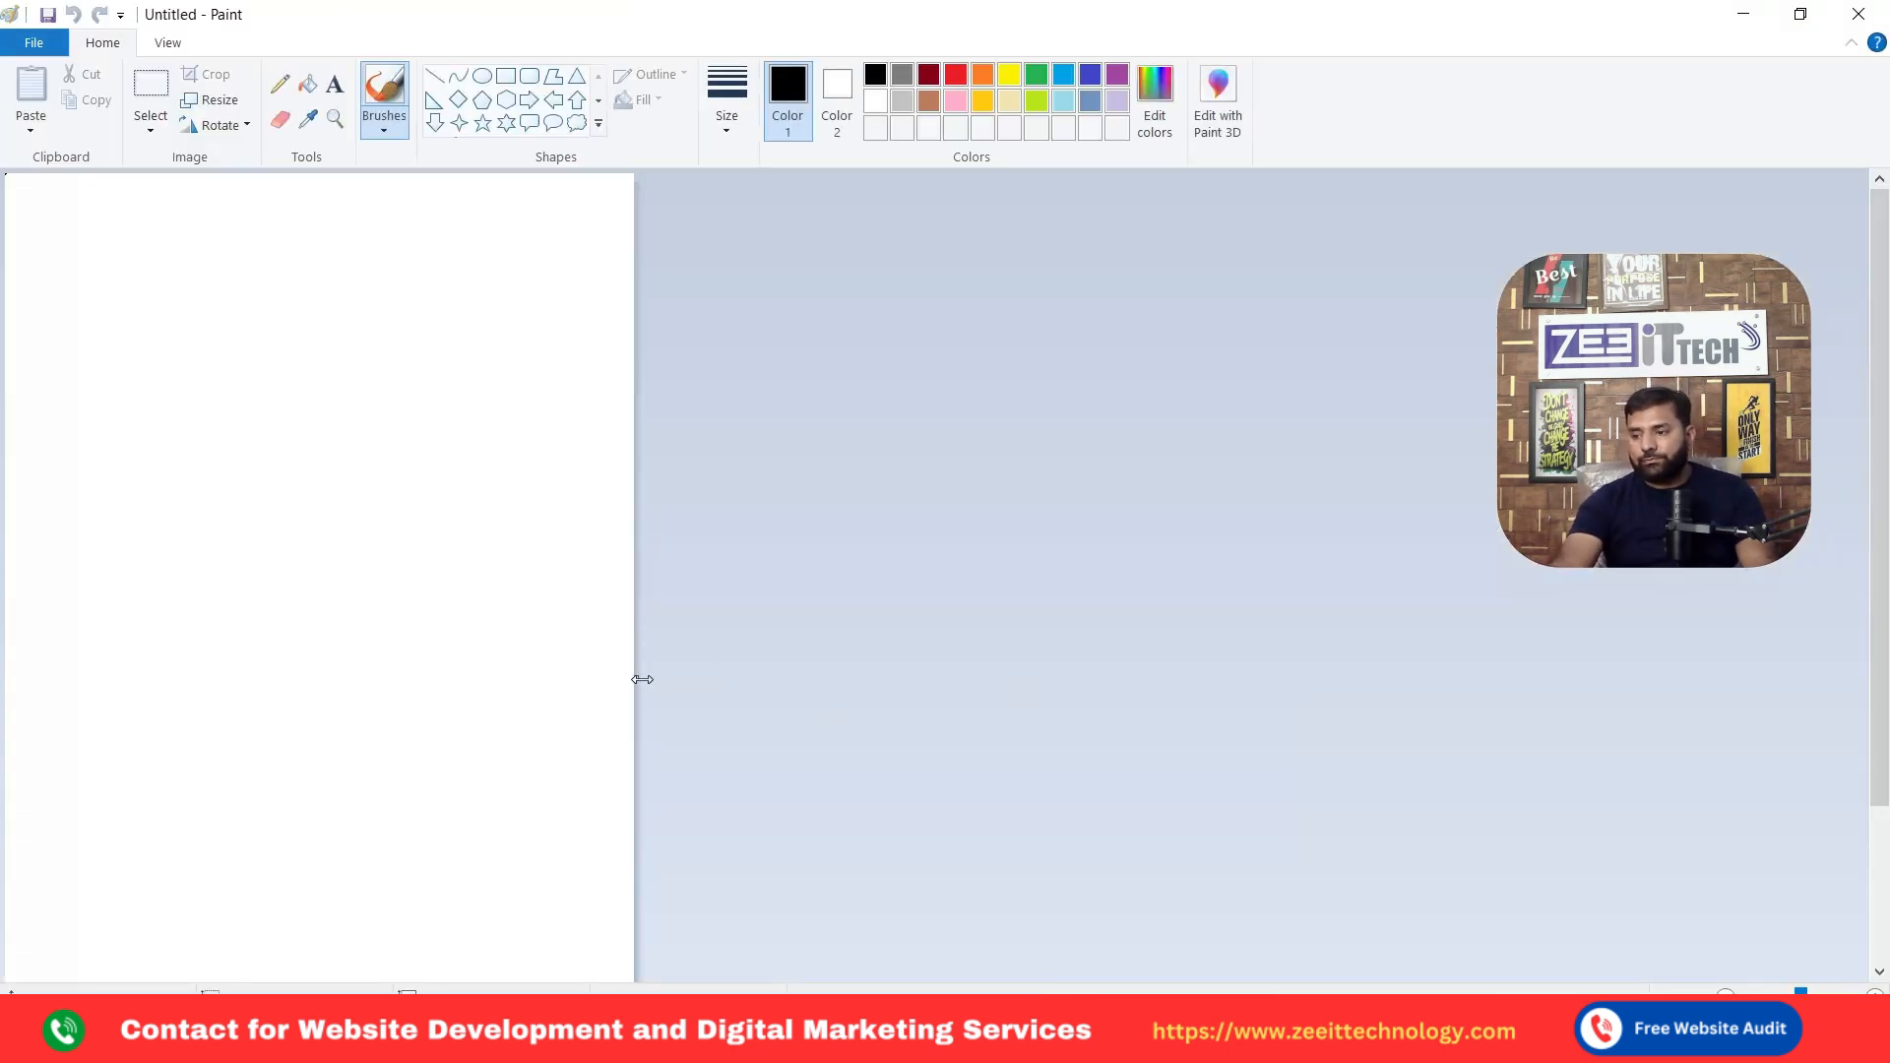
left_click_drag(641, 679, 1854, 664)
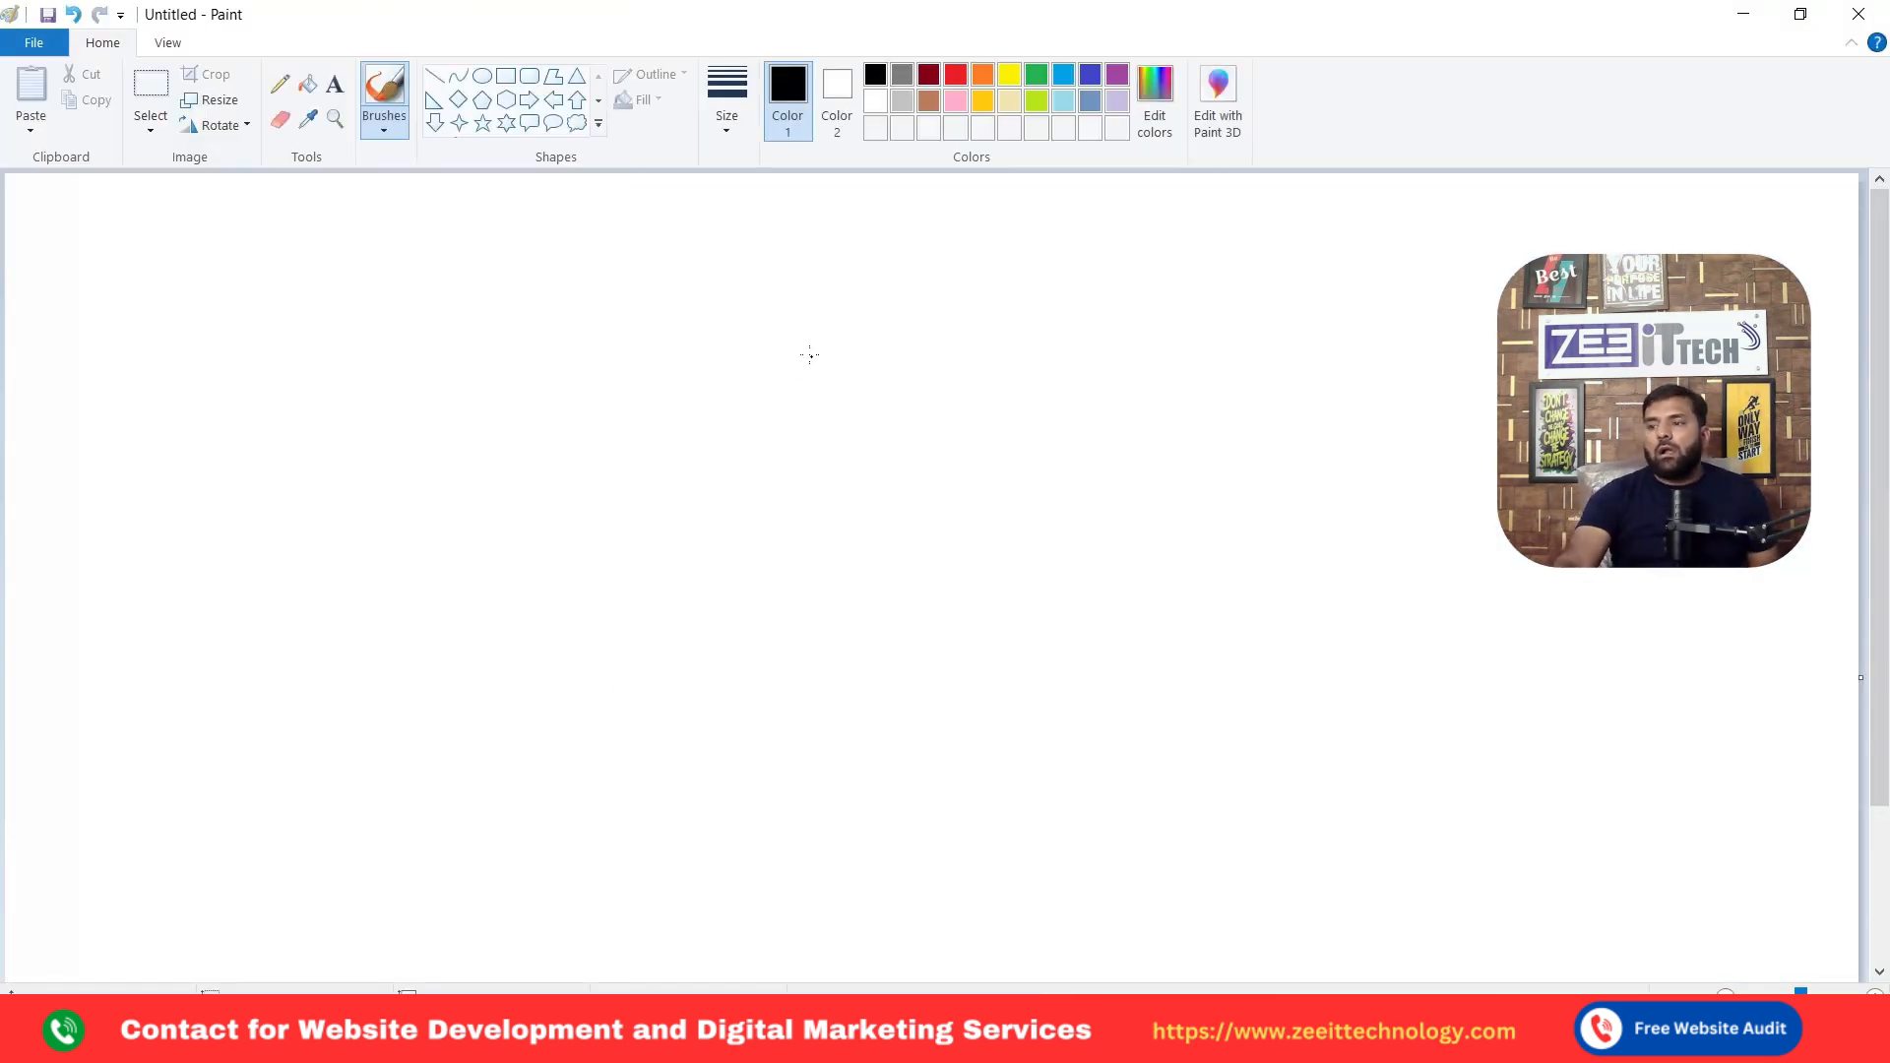
left_click(382, 98)
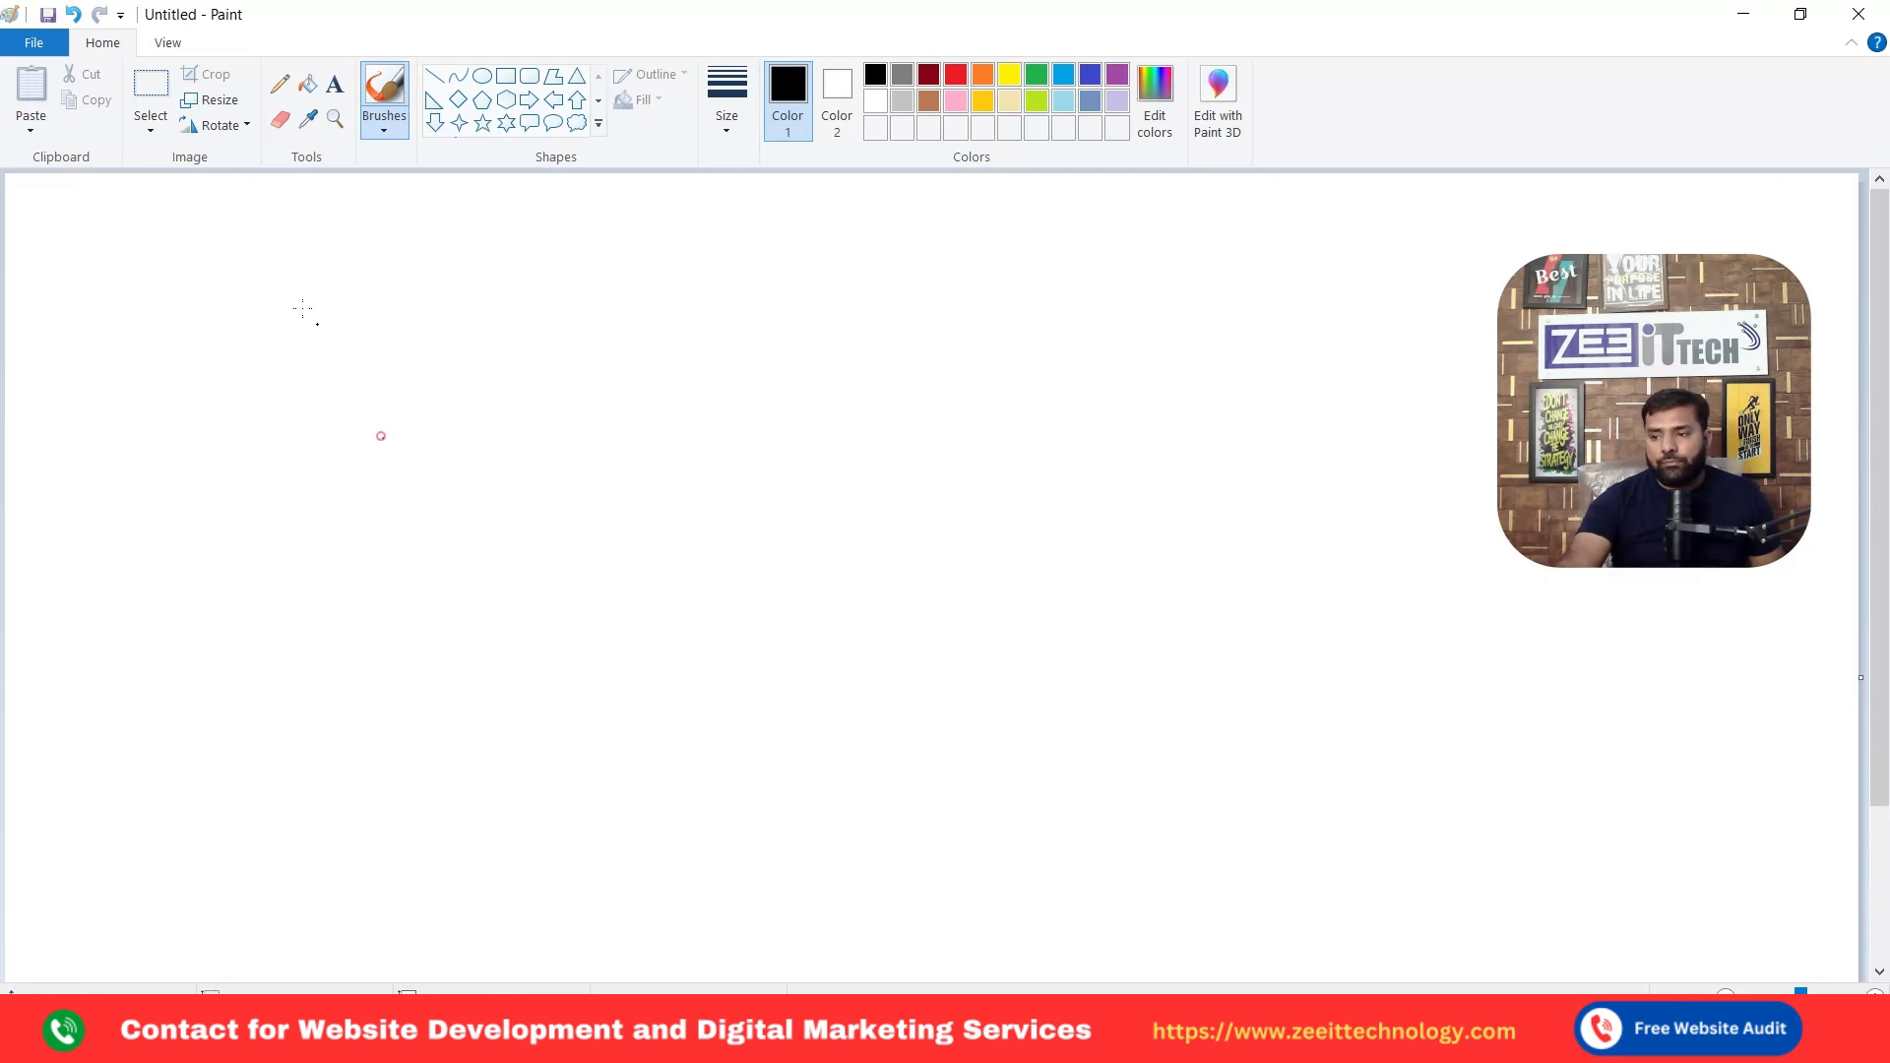
left_click_drag(409, 417, 296, 299)
left_click(72, 15)
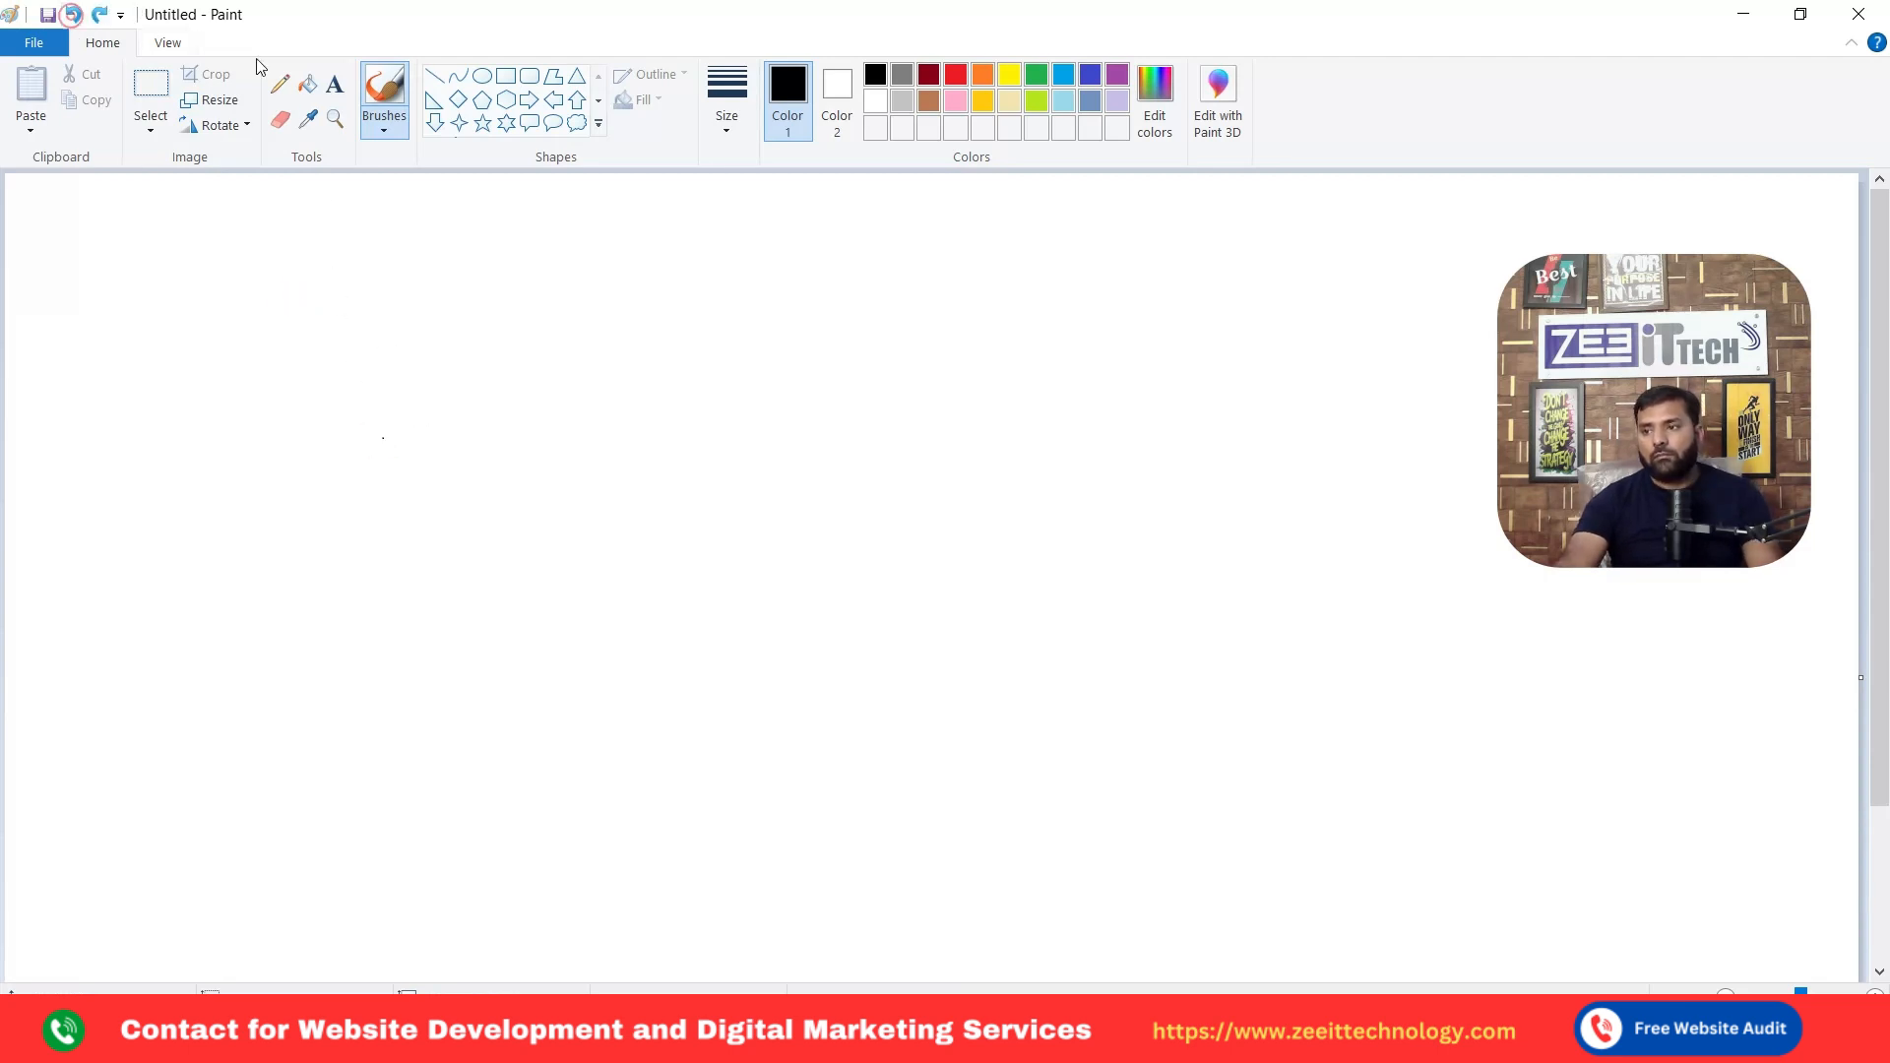
Add the text "mcdonald" in the canvas's upper-left area and set its font size to 22
left_click(335, 83)
left_click(332, 290)
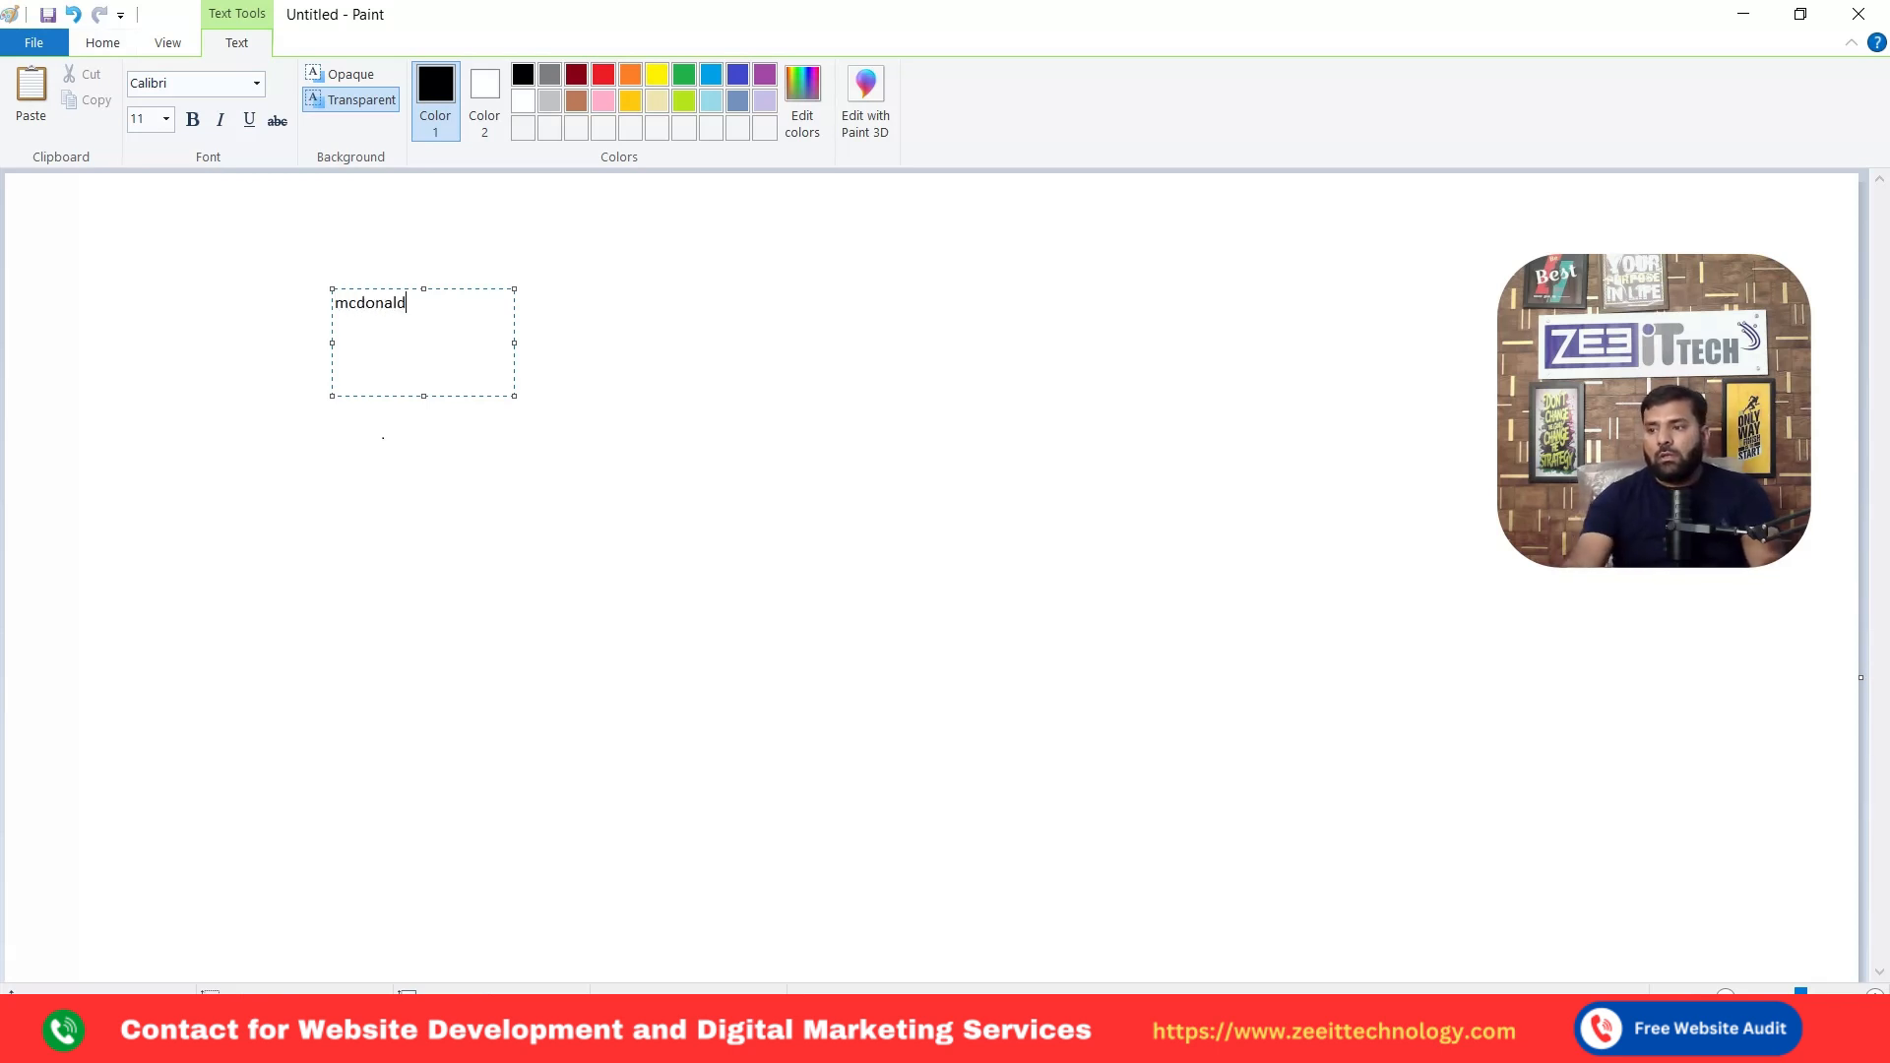
left_click(165, 118)
left_click(140, 333)
double_click(404, 306)
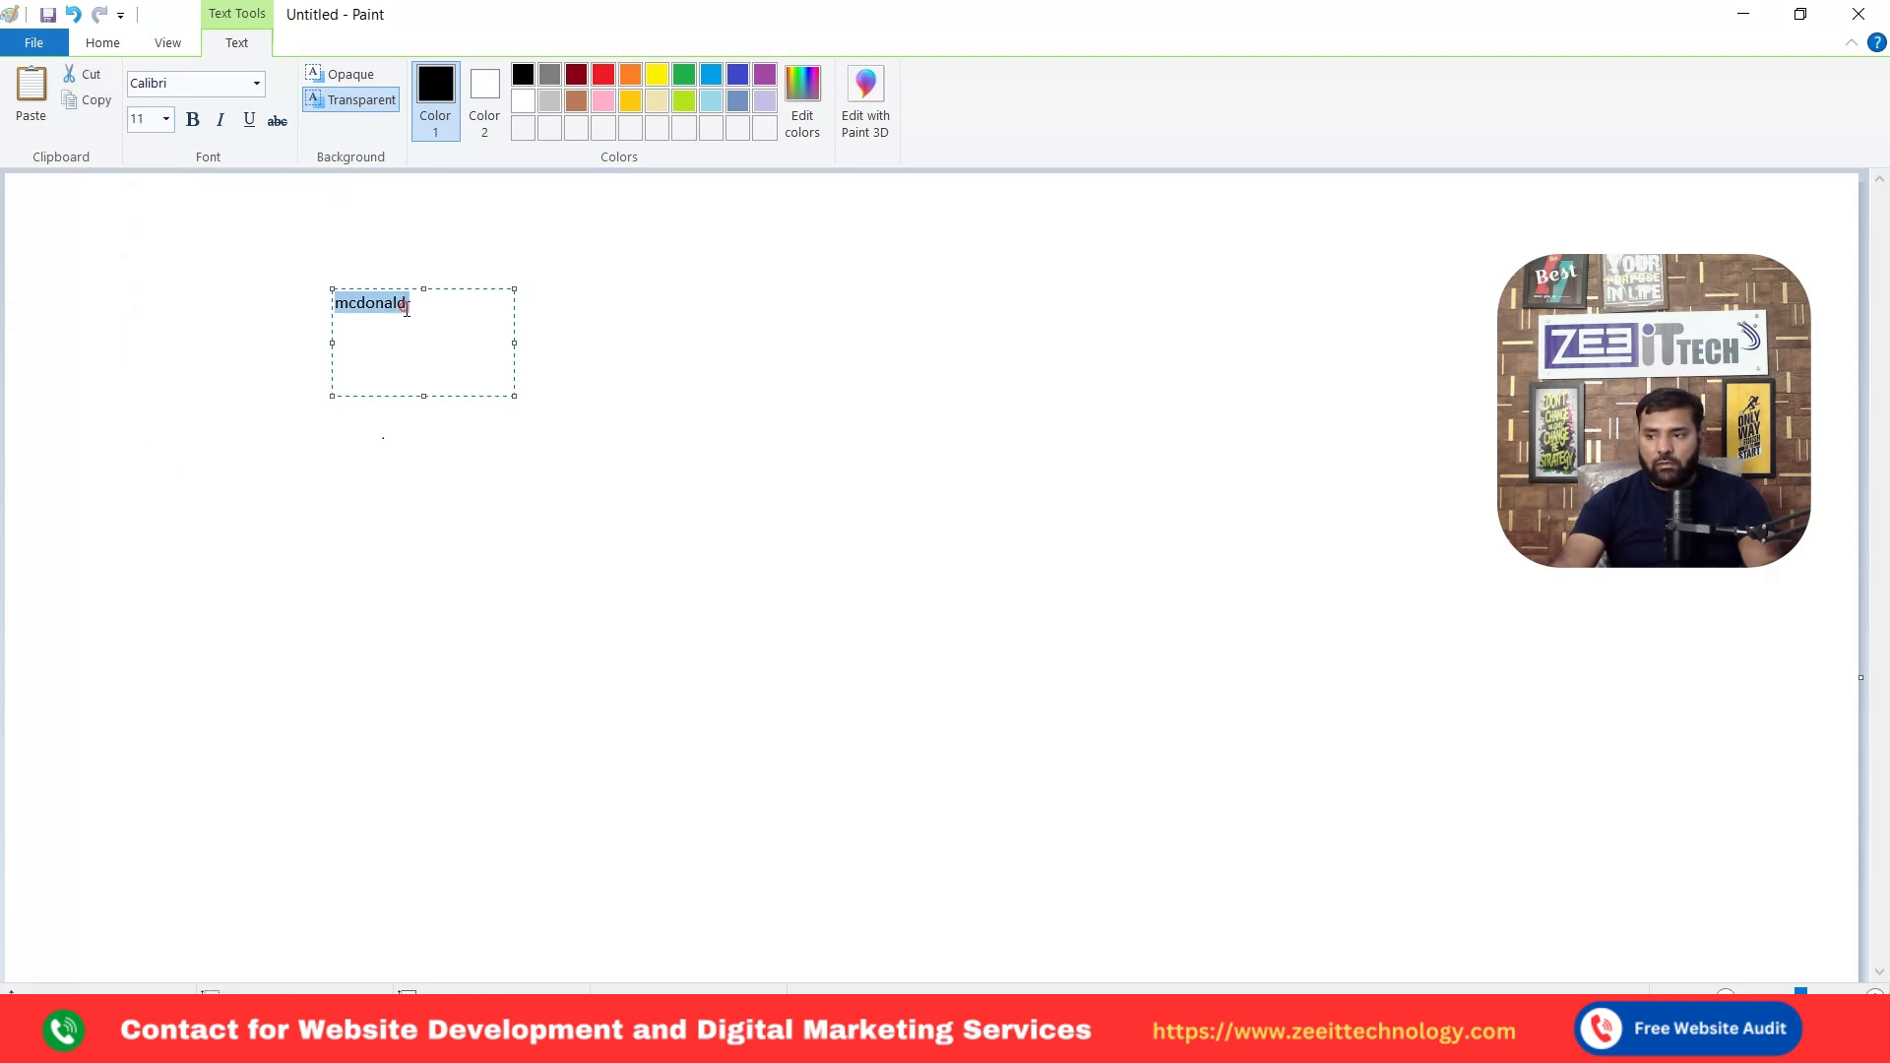
left_click(166, 119)
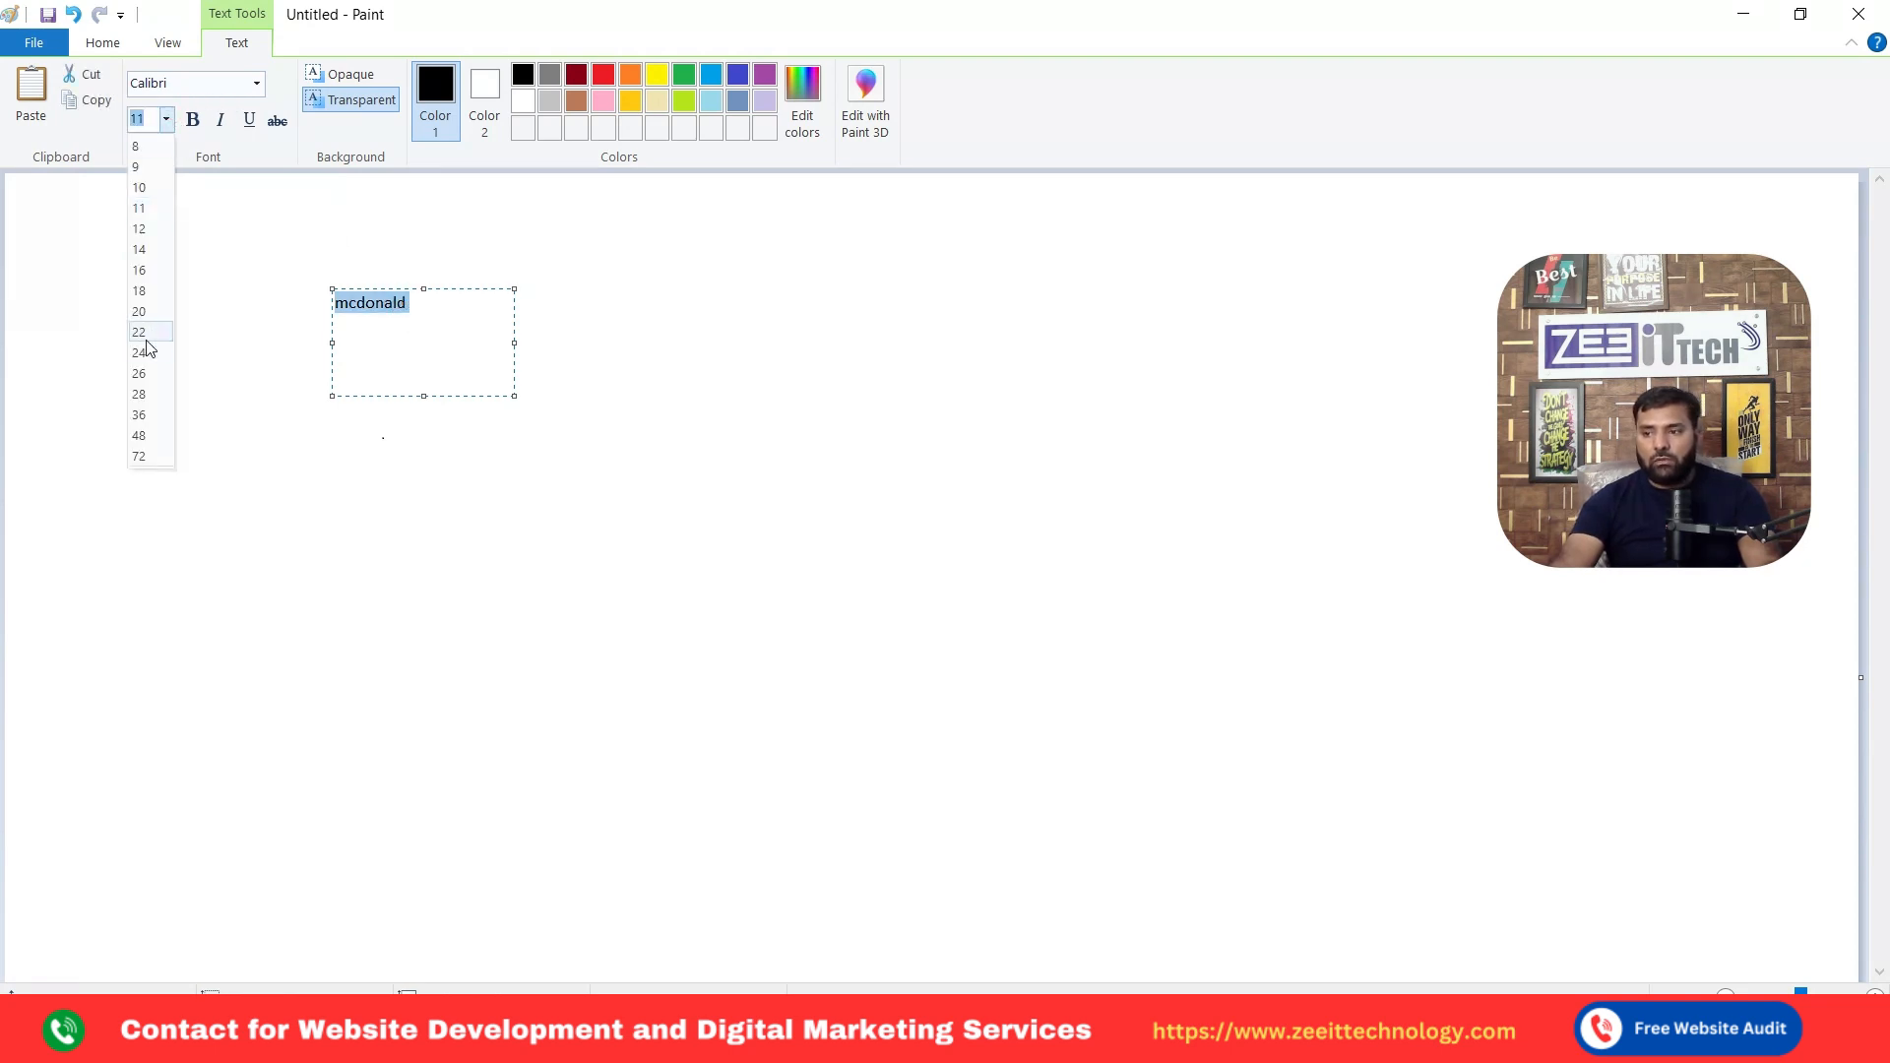
left_click(140, 339)
left_click(240, 392)
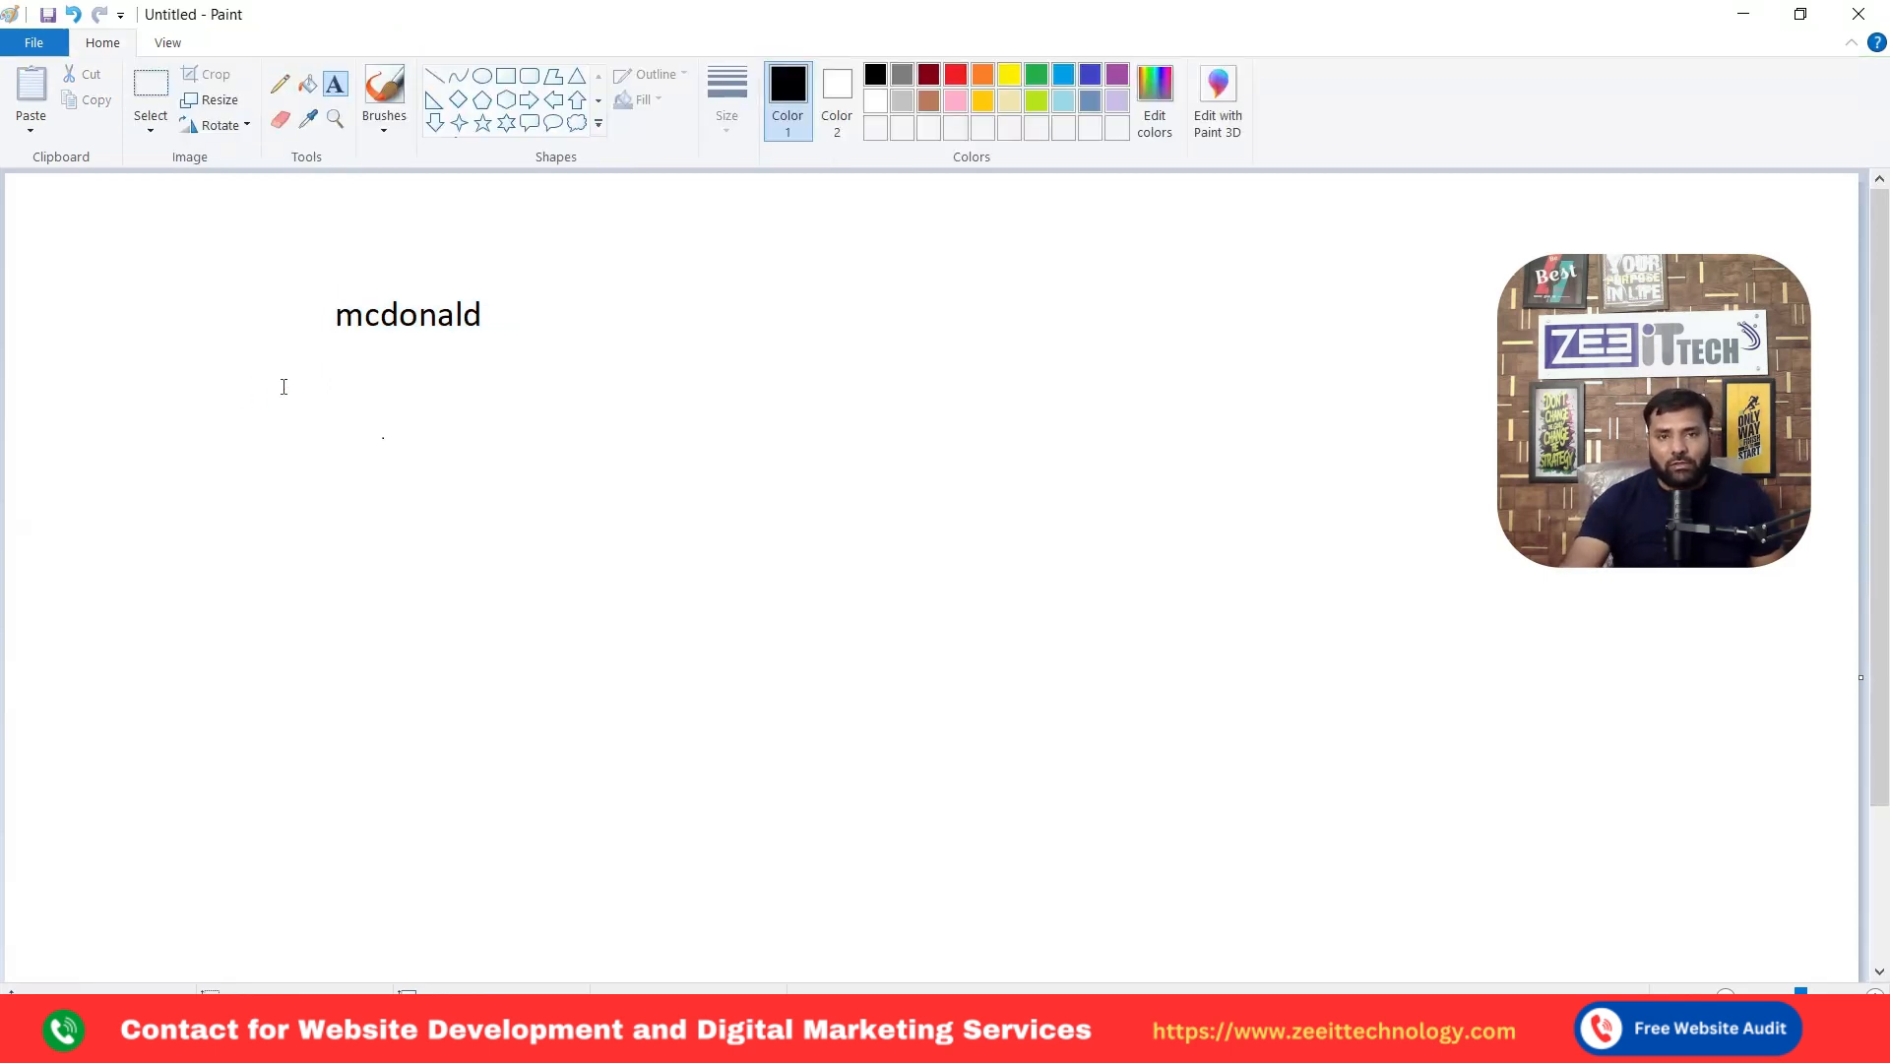
Add the text "KFC" to the right of "mcdonald" on the canvas
left_click(442, 300)
left_click(413, 317)
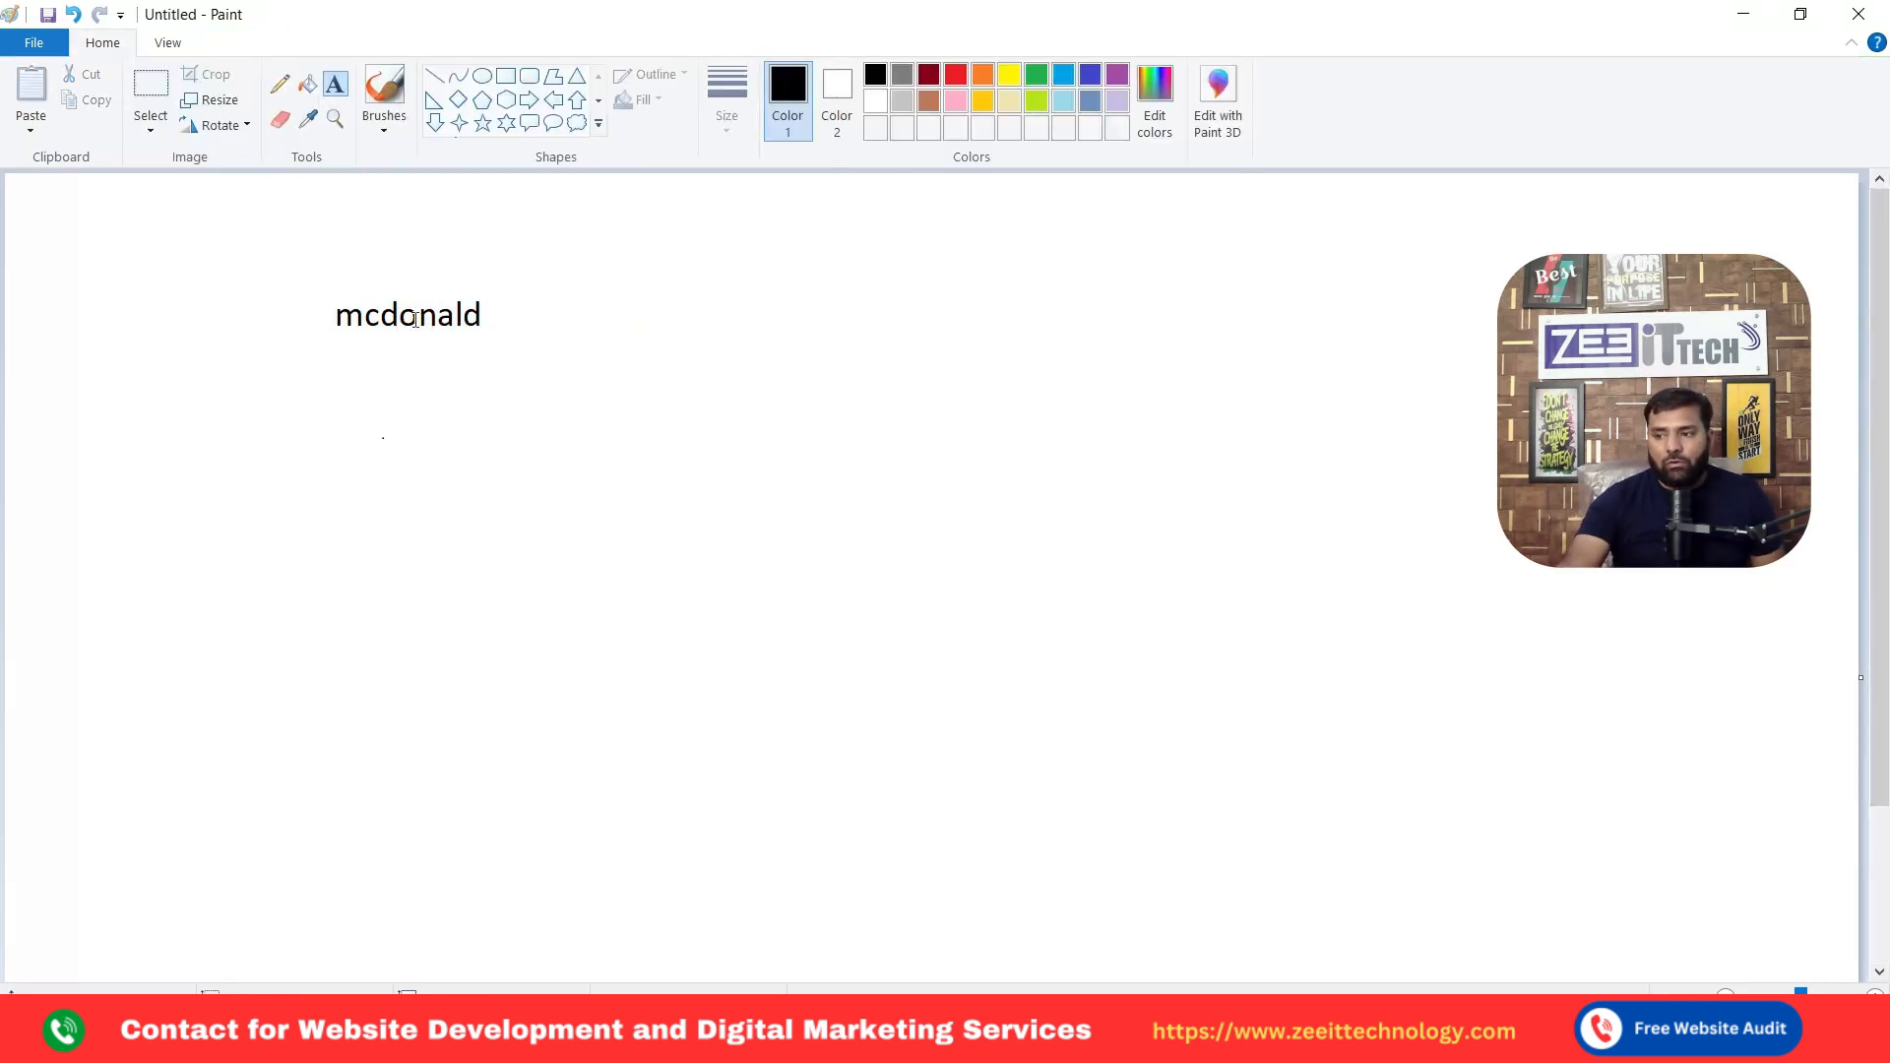
left_click(415, 318)
left_click(444, 506)
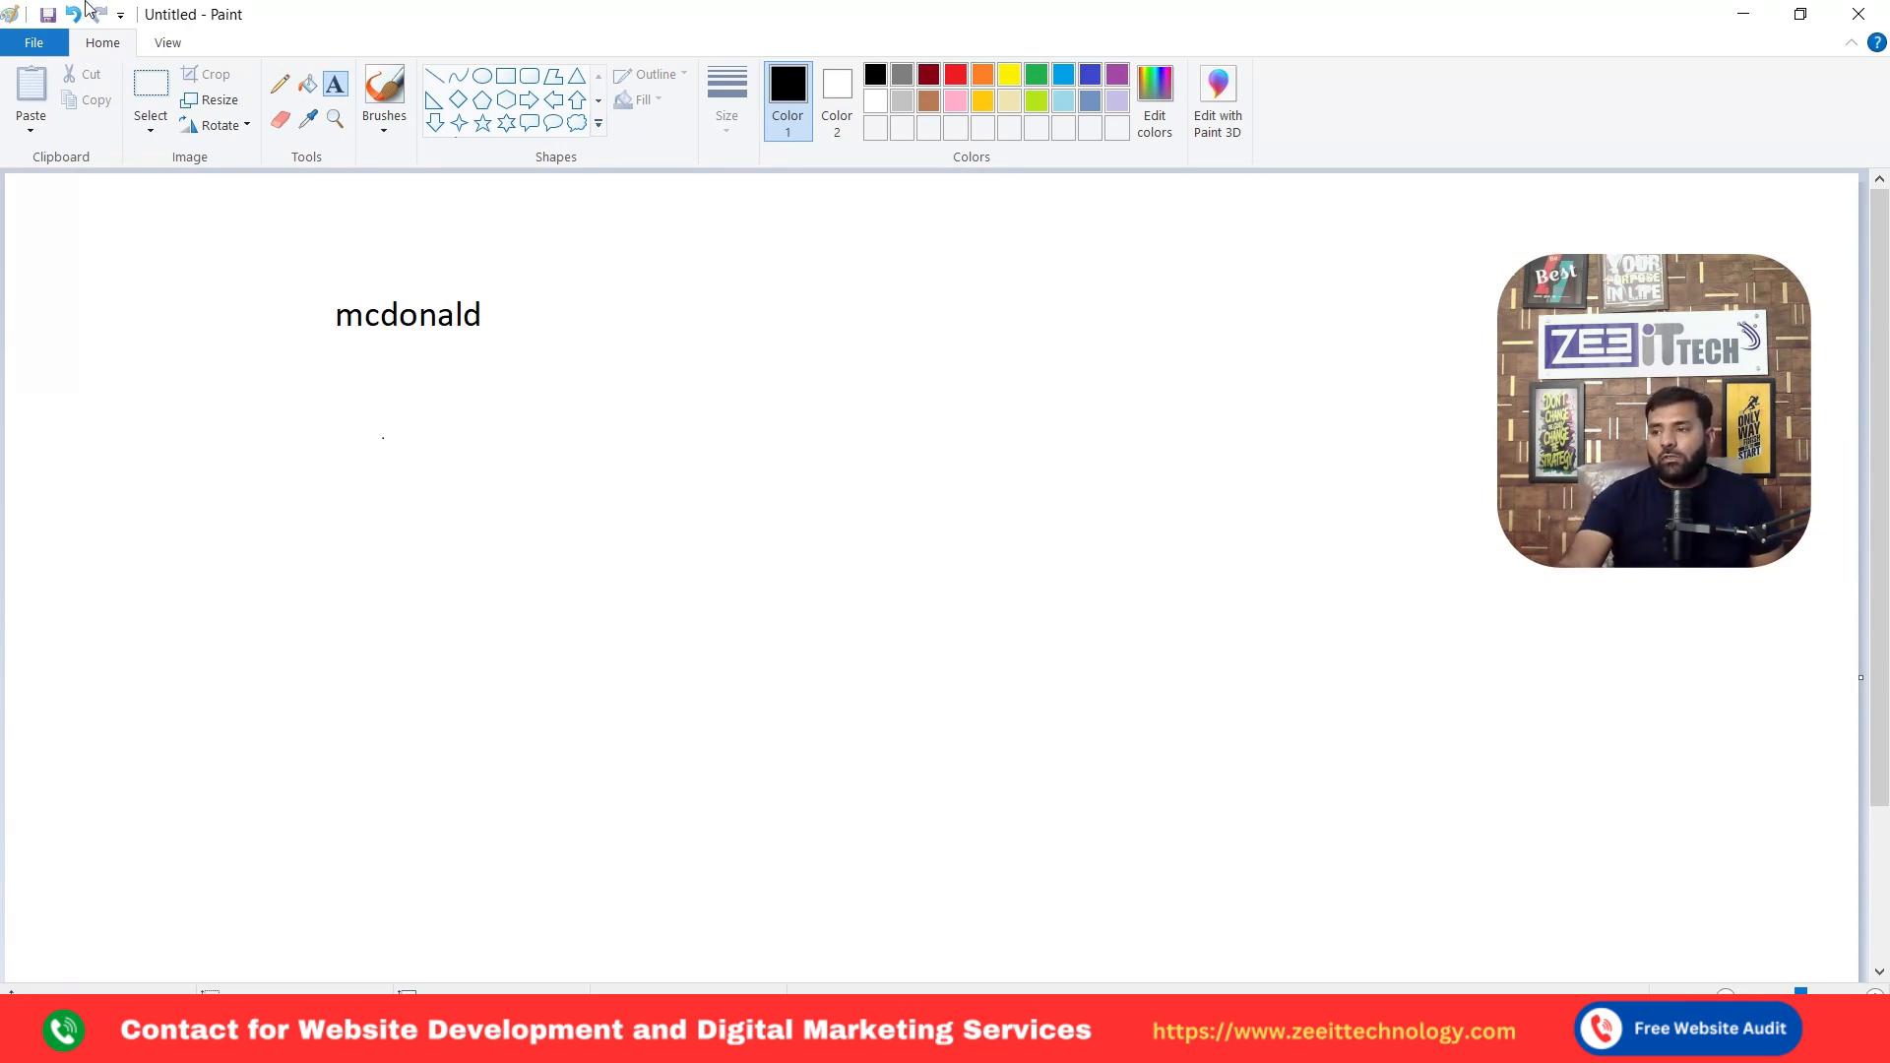
left_click(555, 317)
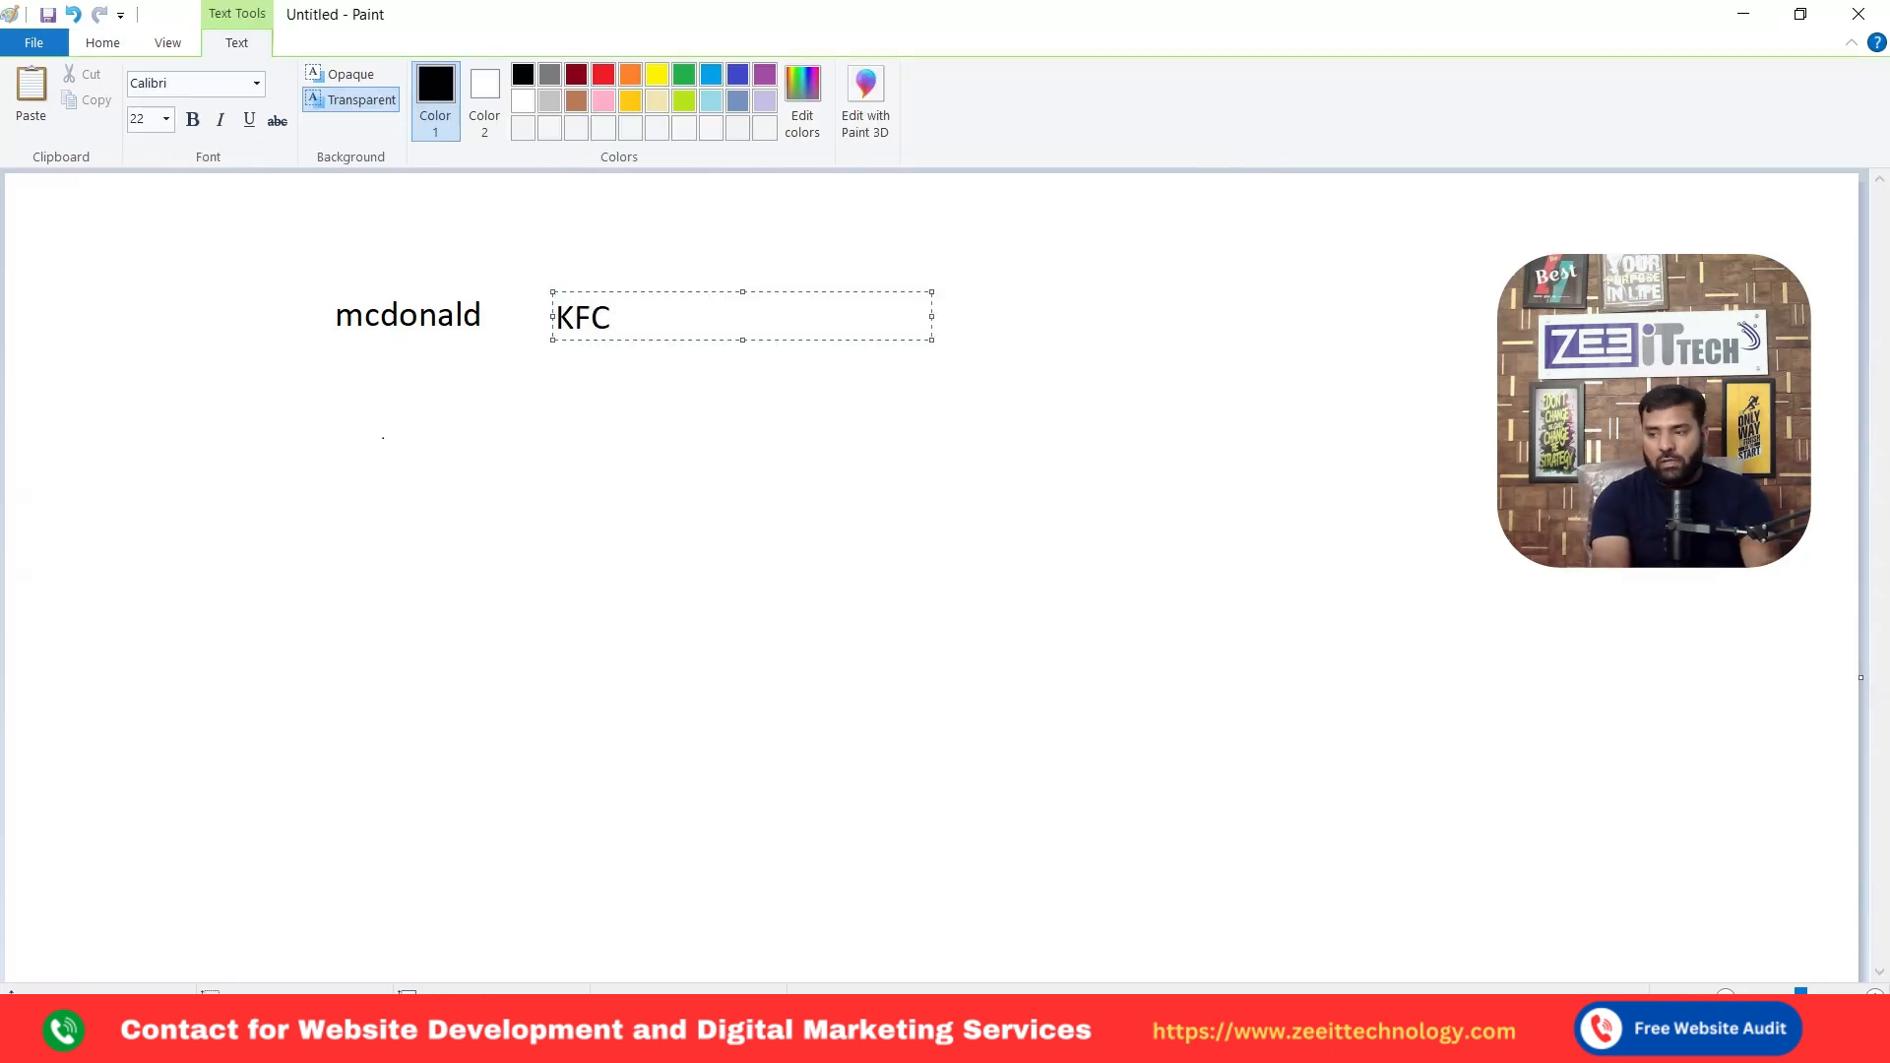
left_click(1063, 339)
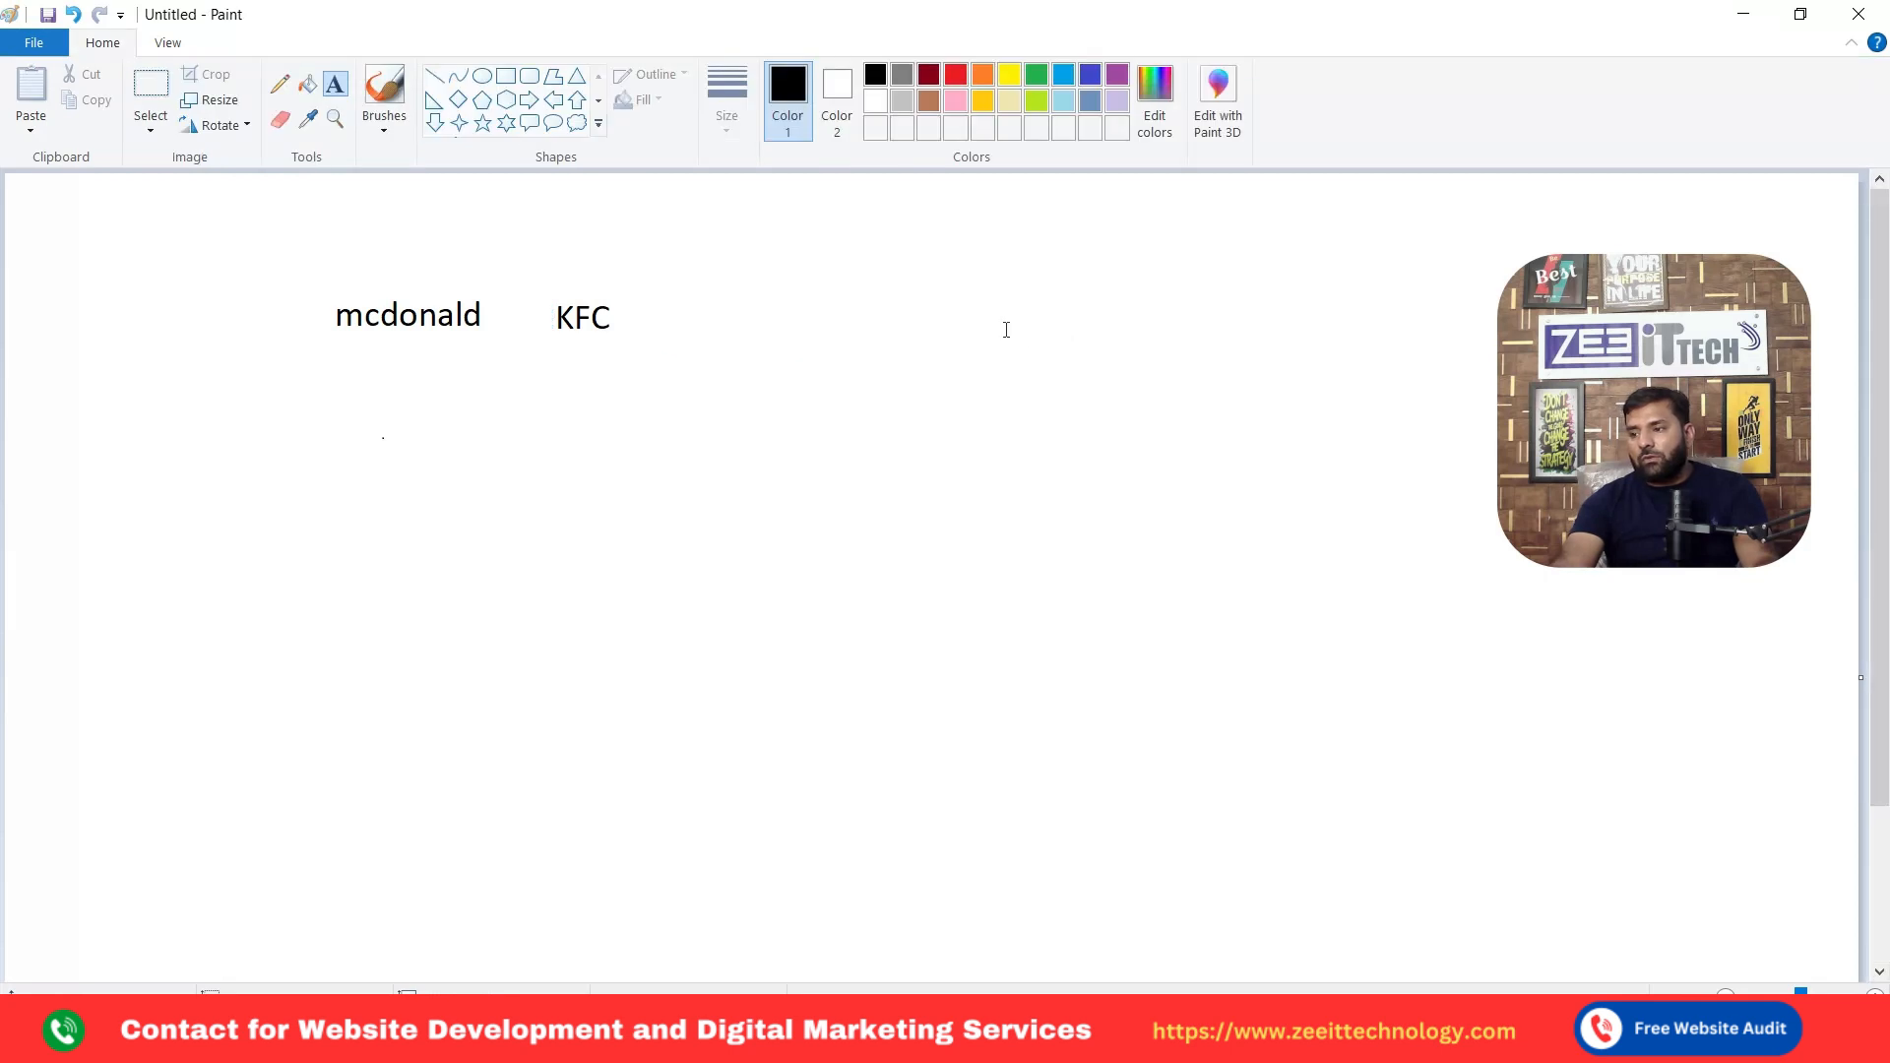
Add the text "iphone" to the right of "KFC" on the canvas
left_click(1005, 327)
left_click(783, 311)
left_click(753, 316)
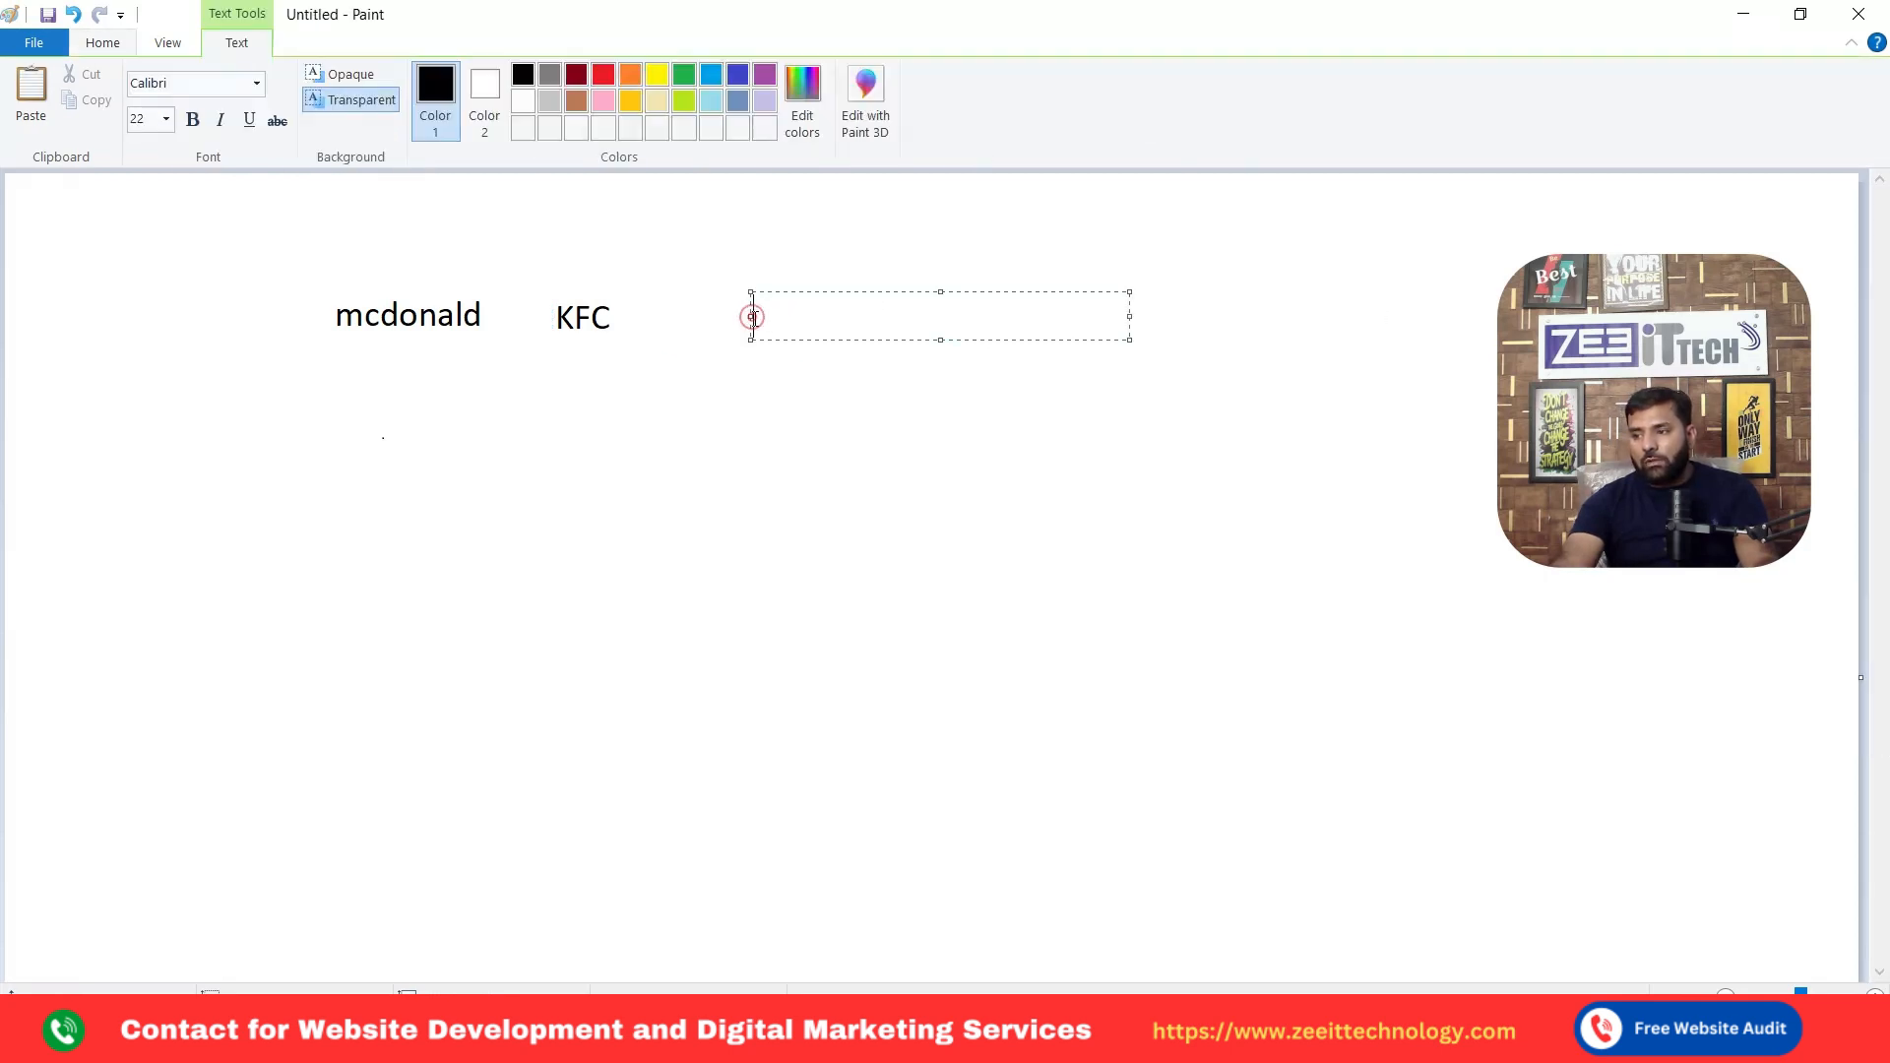
type("samsunfg")
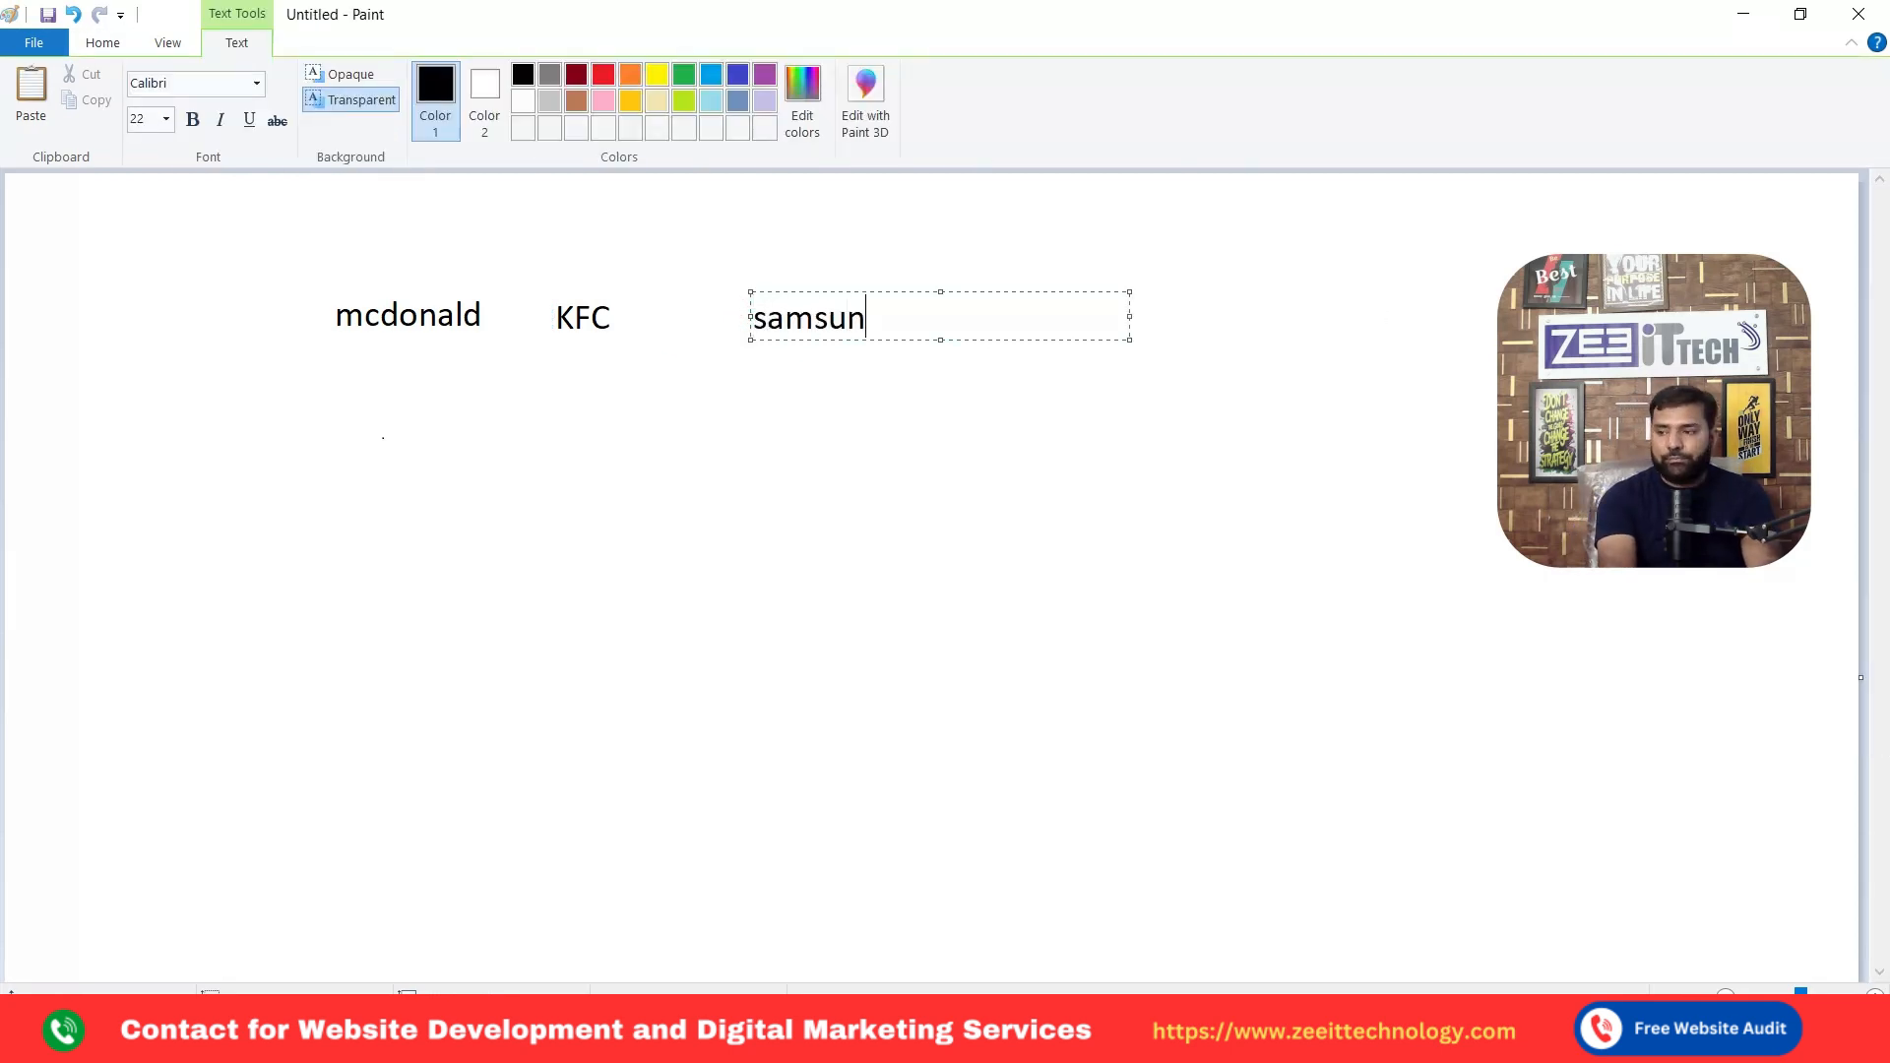
key("BackSpace")
key("BackSpace")
key("BackSpace")
key("BackSpace")
key("BackSpace")
key("BackSpace")
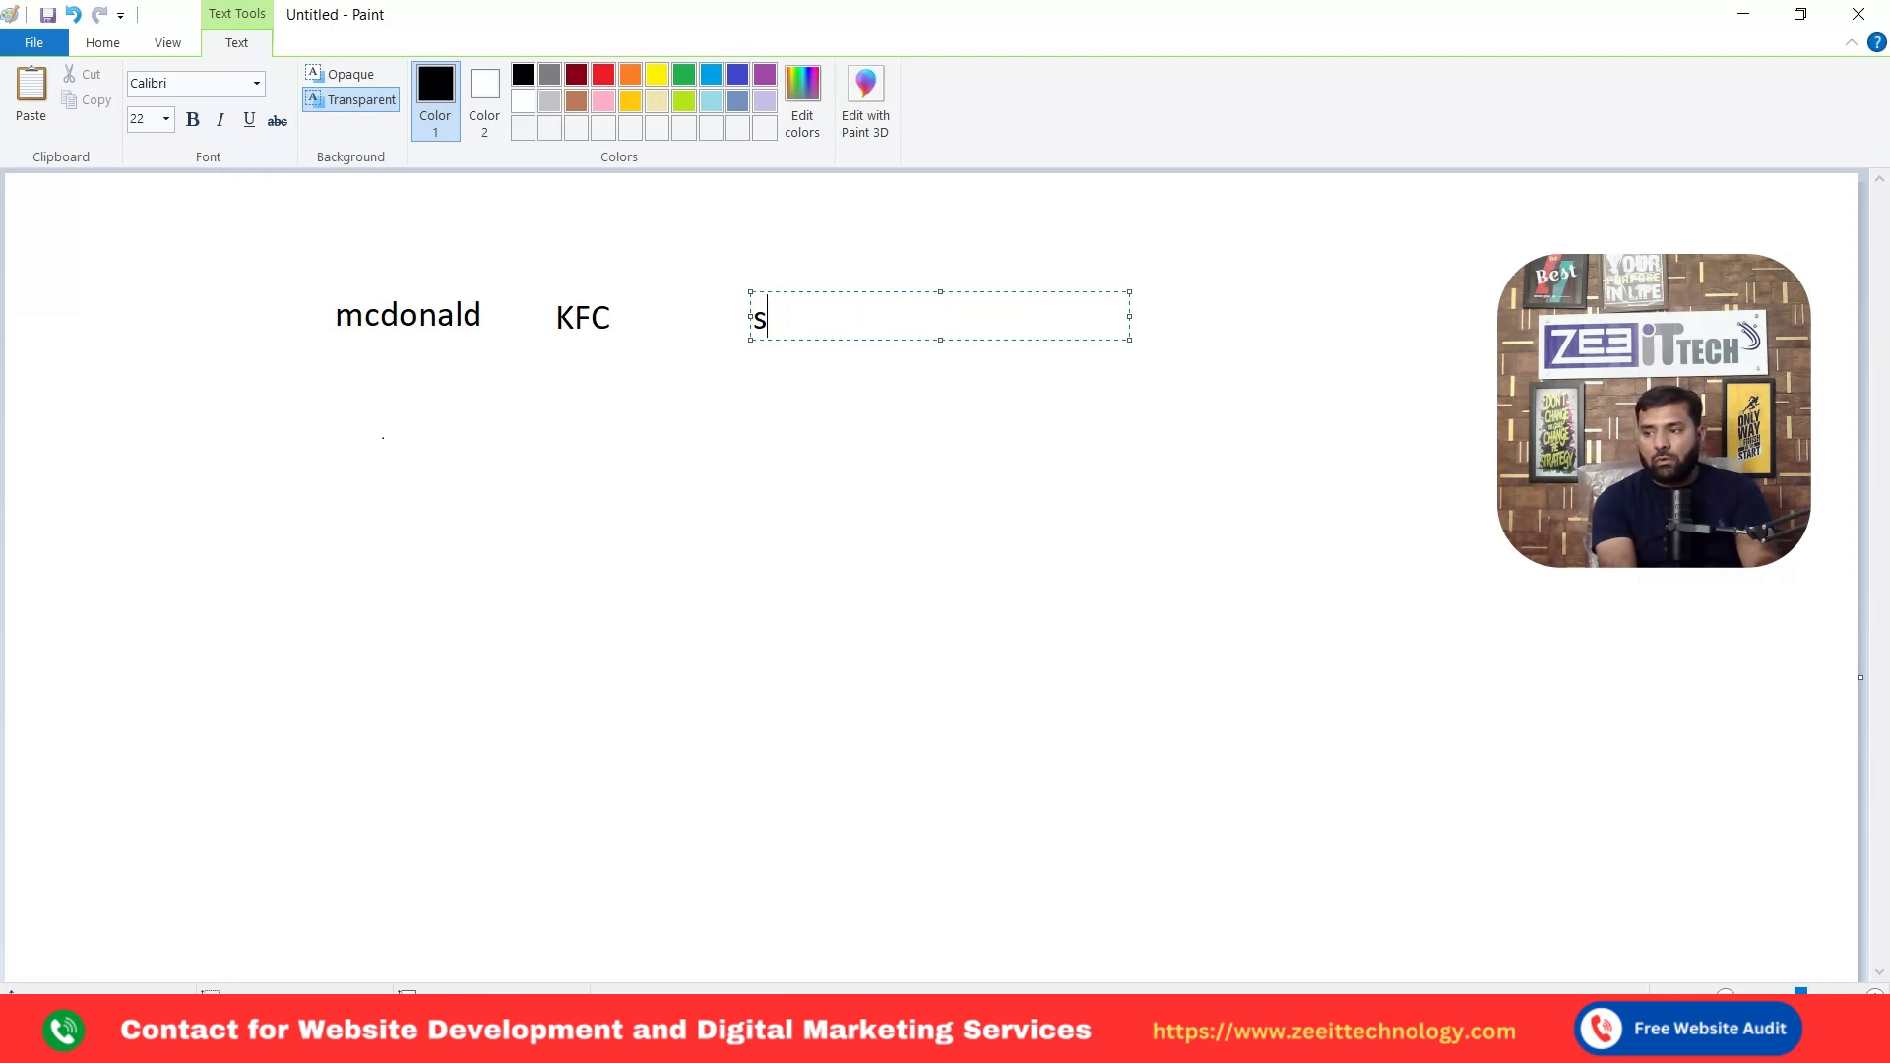
type("iphon")
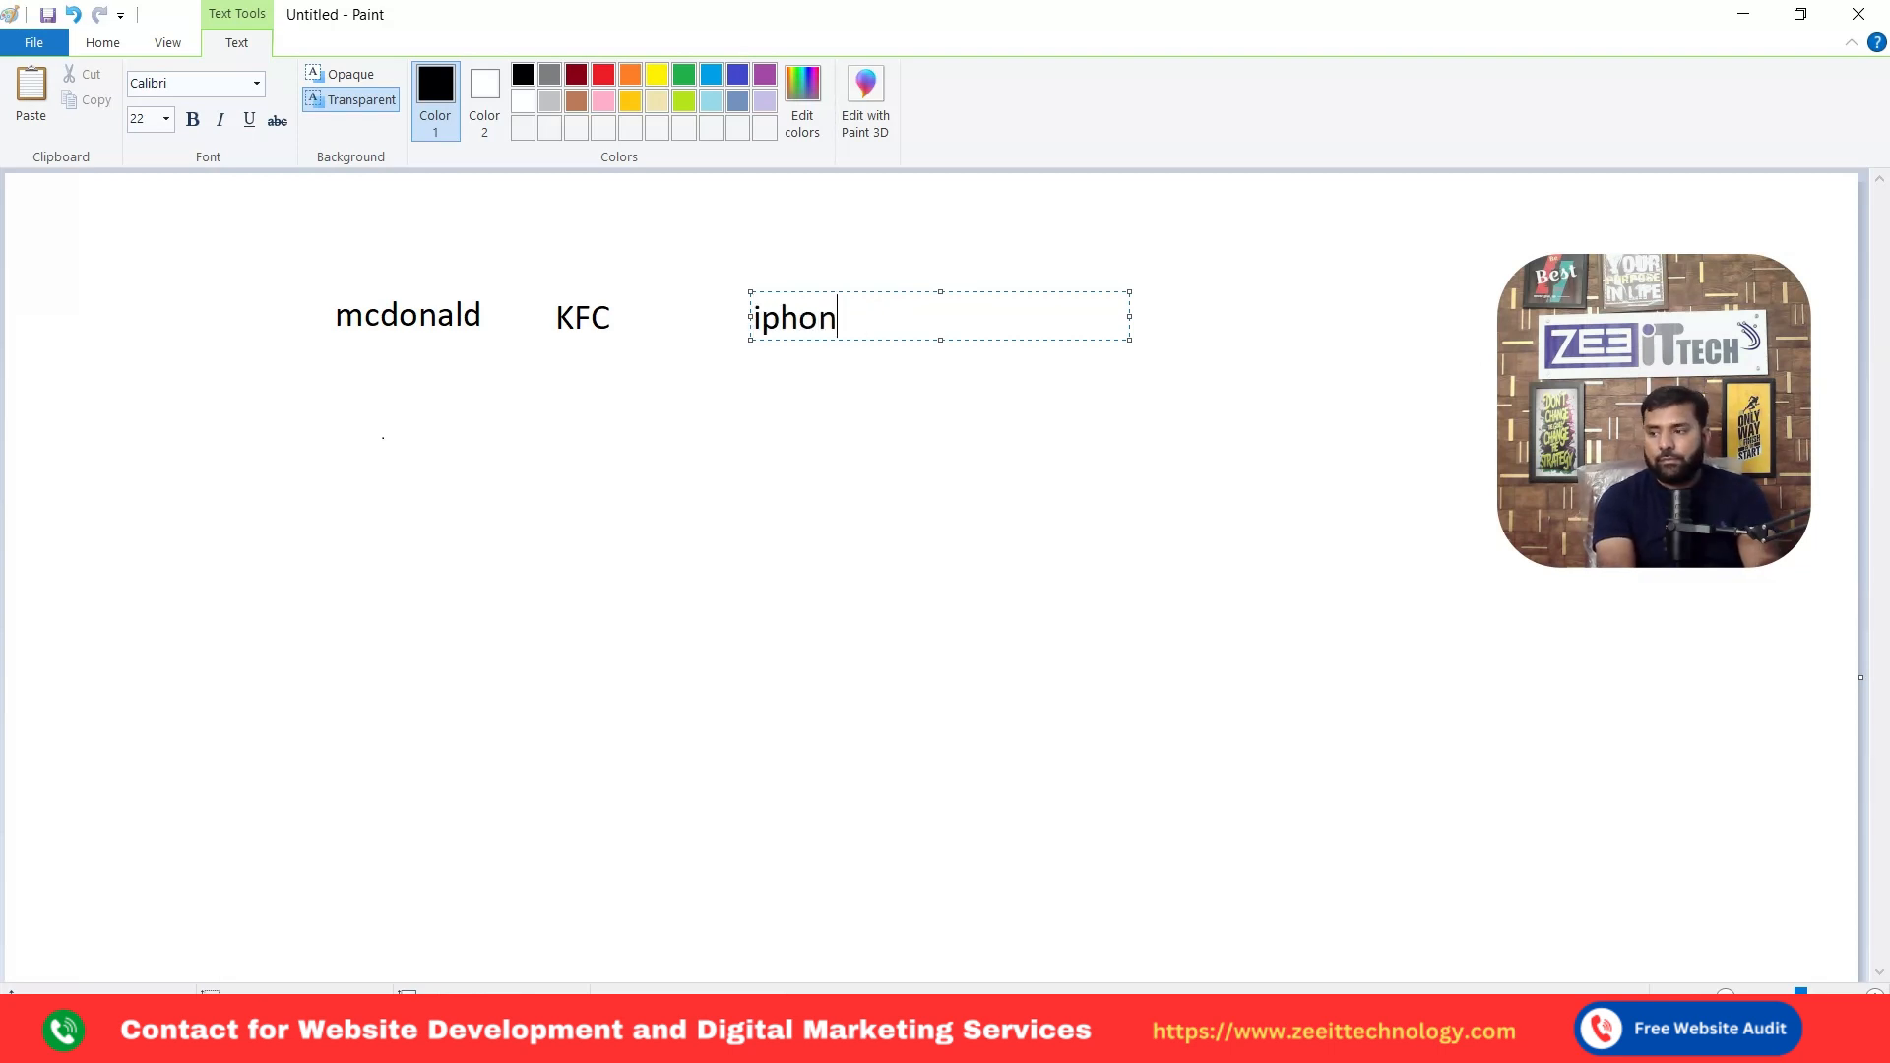
type("e")
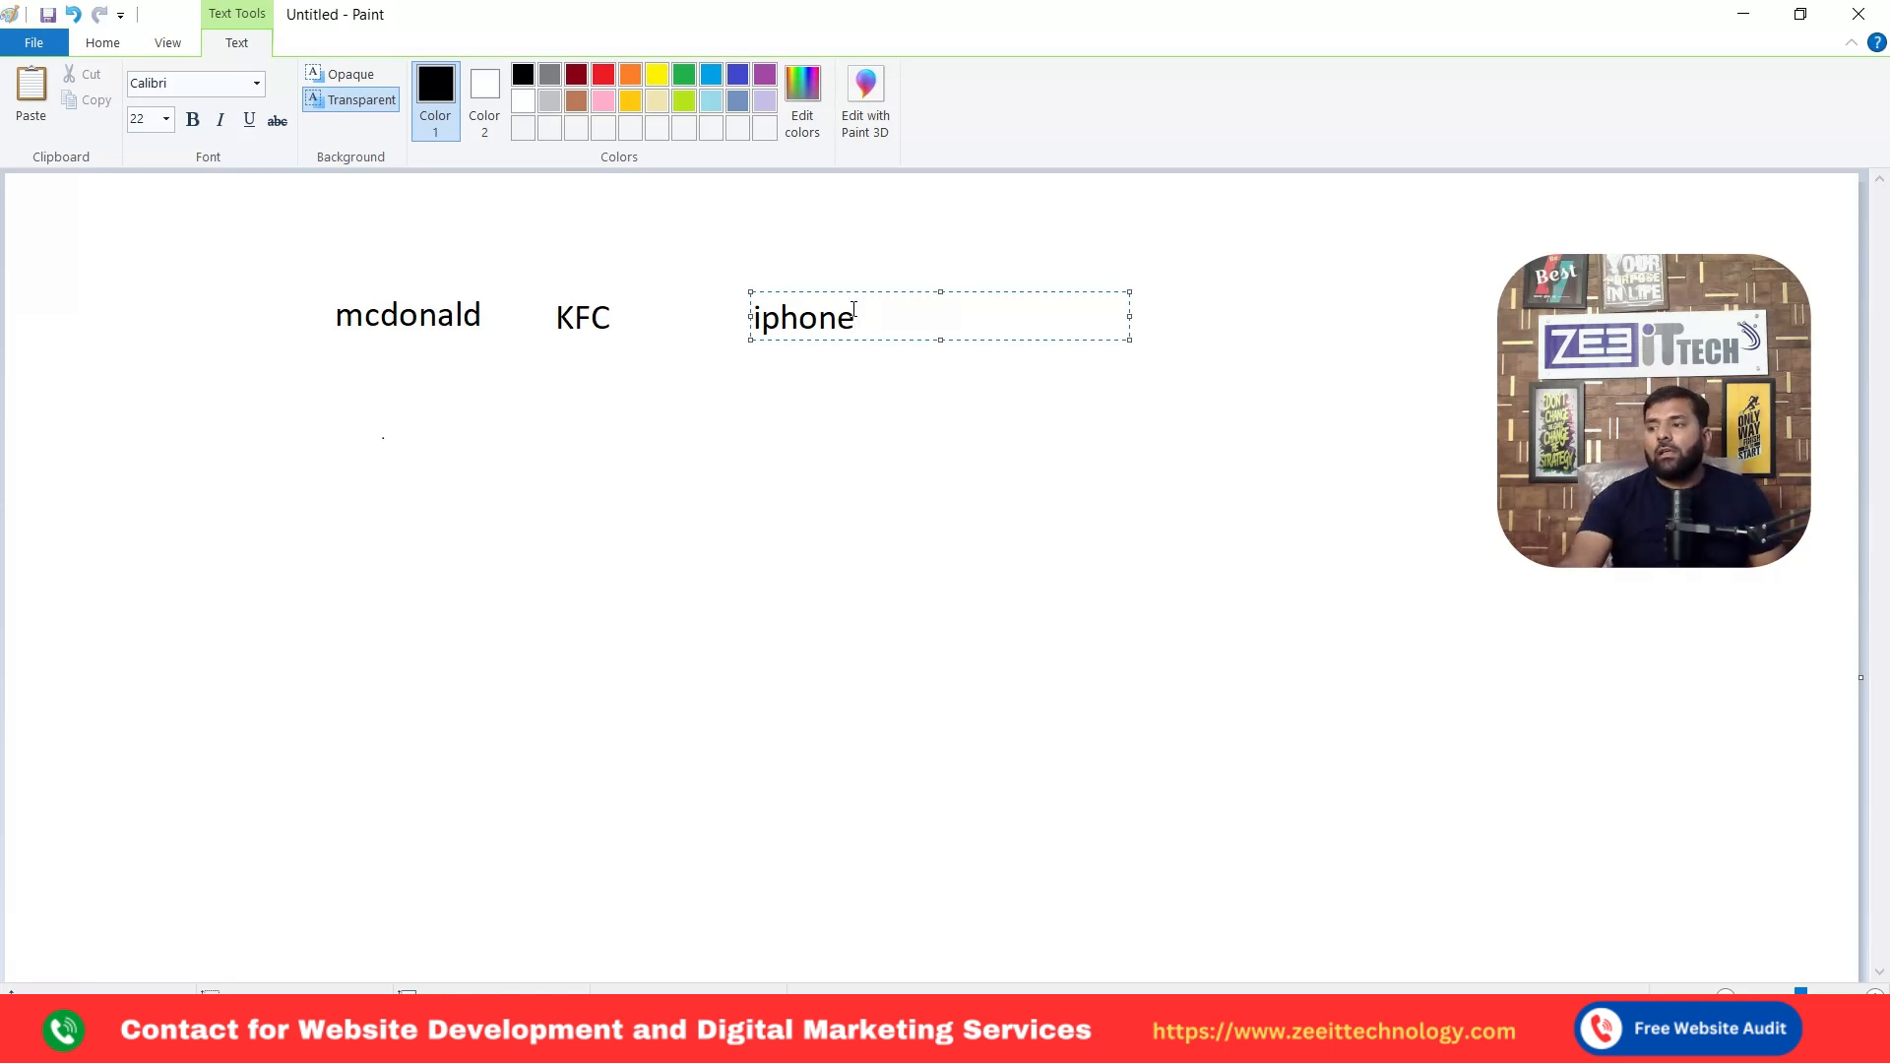
left_click(910, 476)
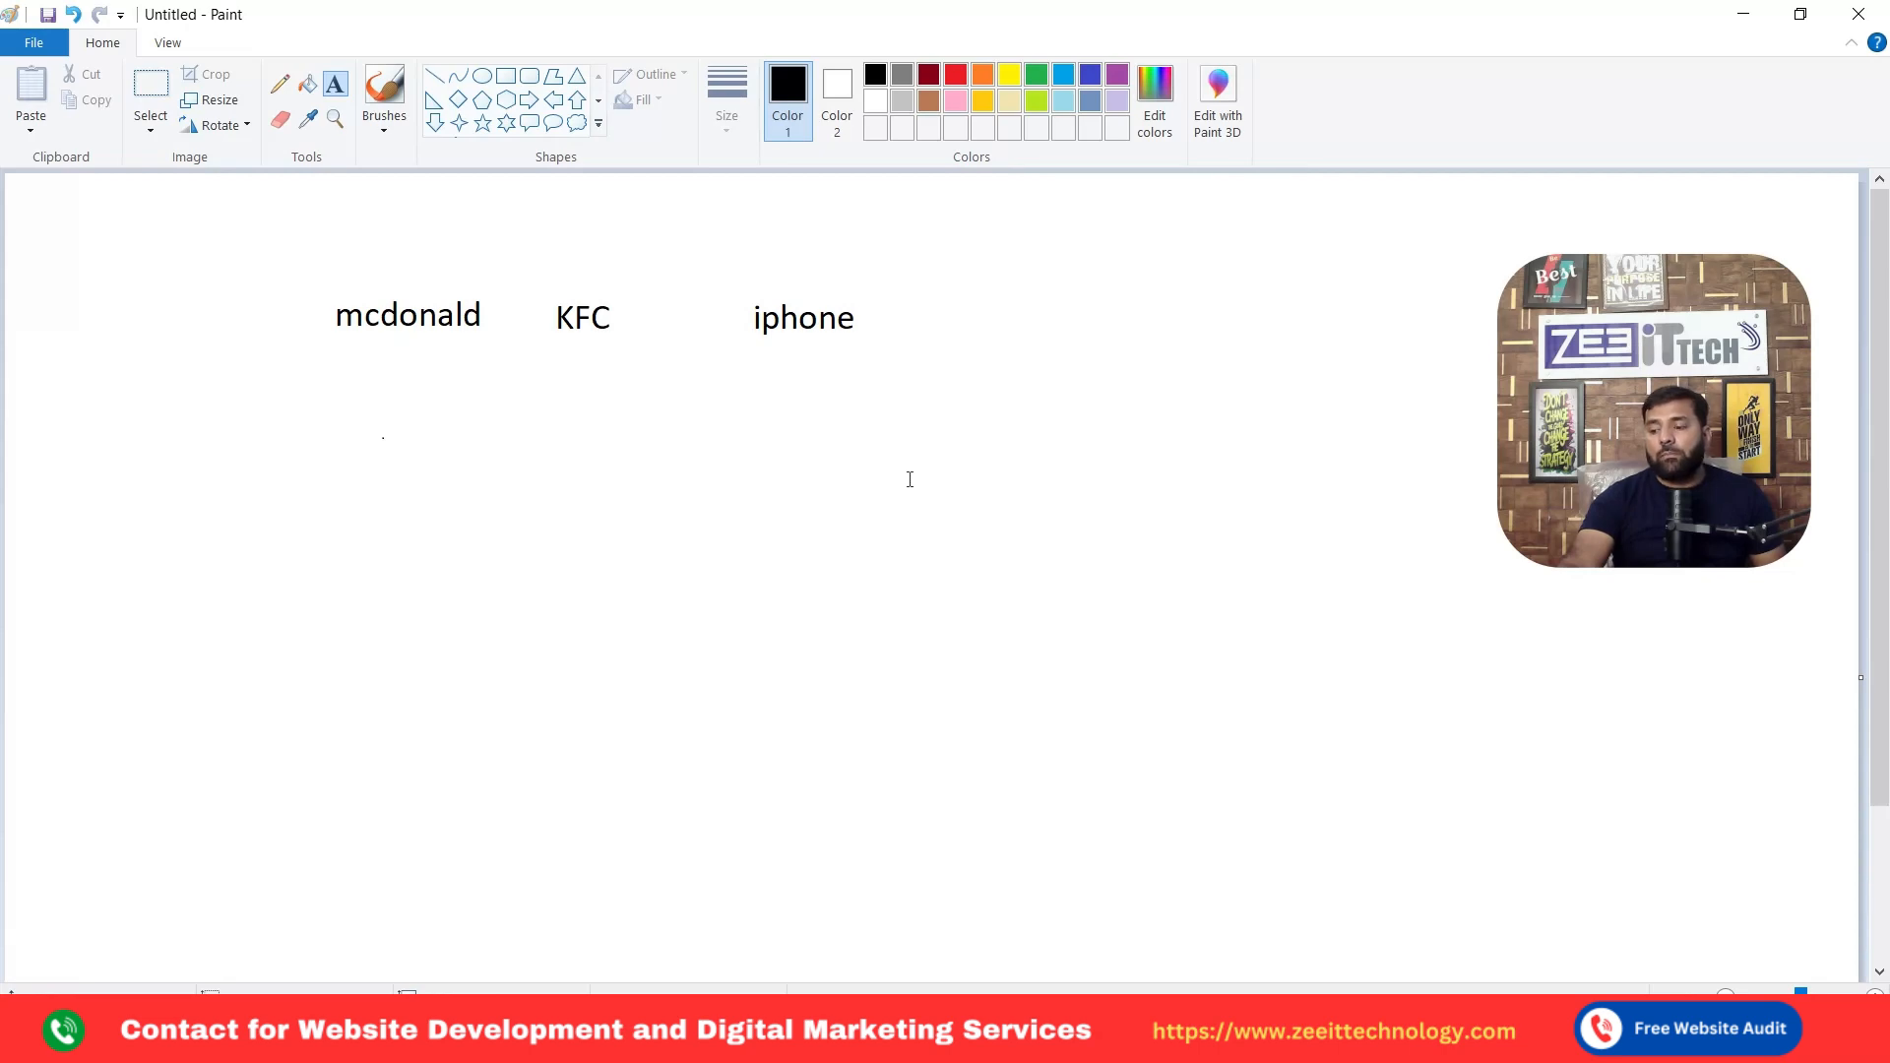
Switch back to Ads Manager in the browser and search the detailed targeting suggestions for "cars"
key("alt+Tab")
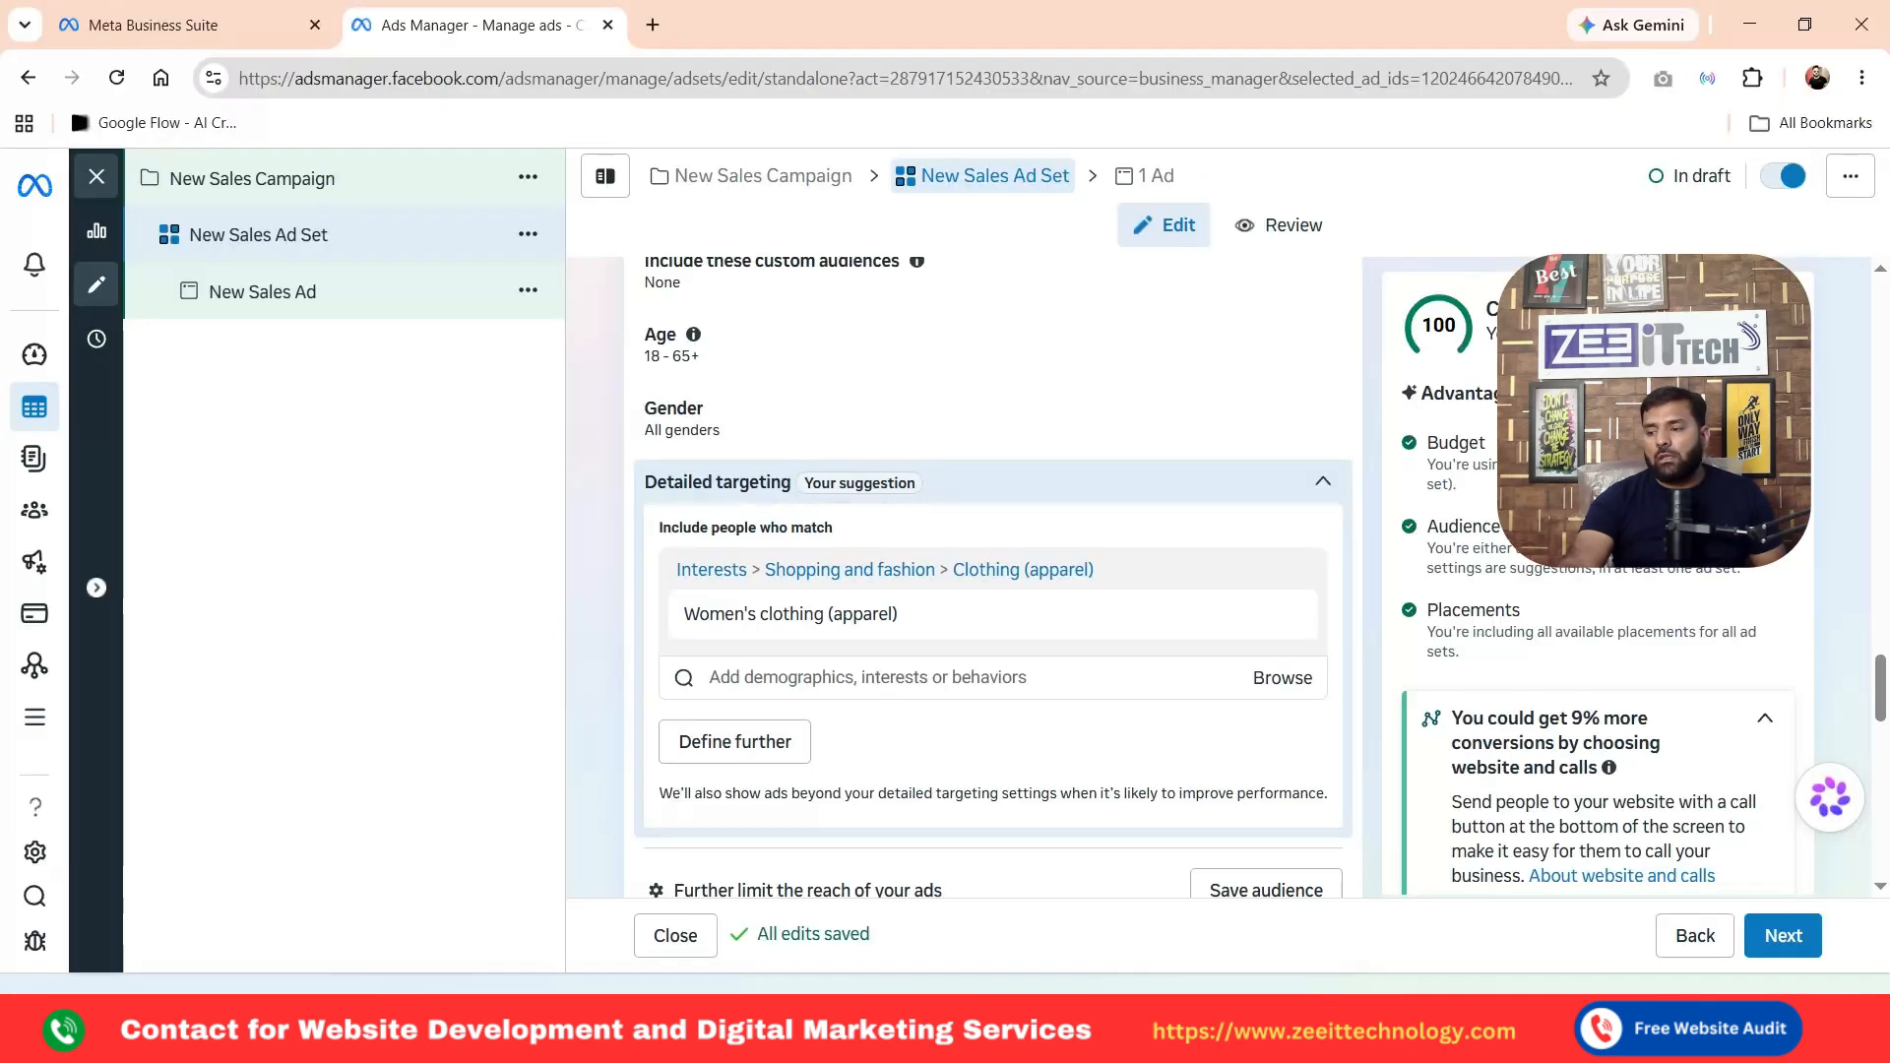
left_click(831, 679)
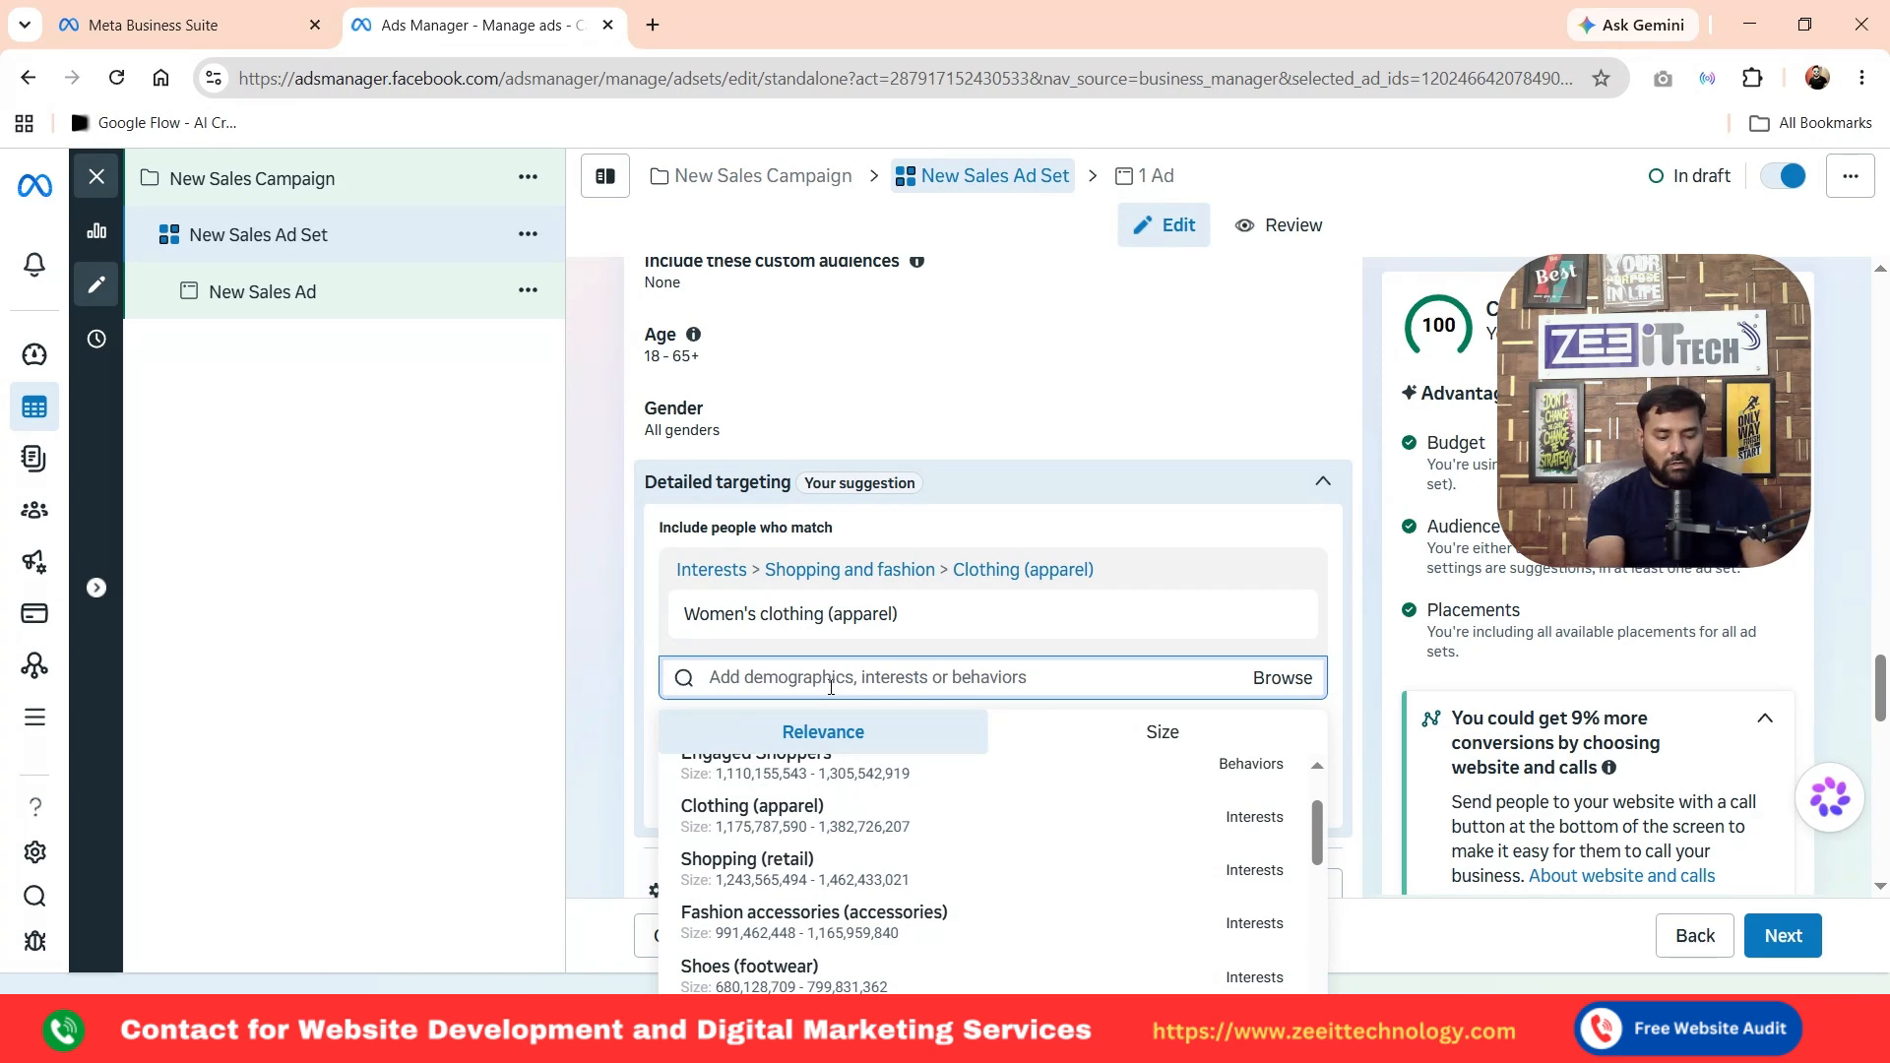
type("cars")
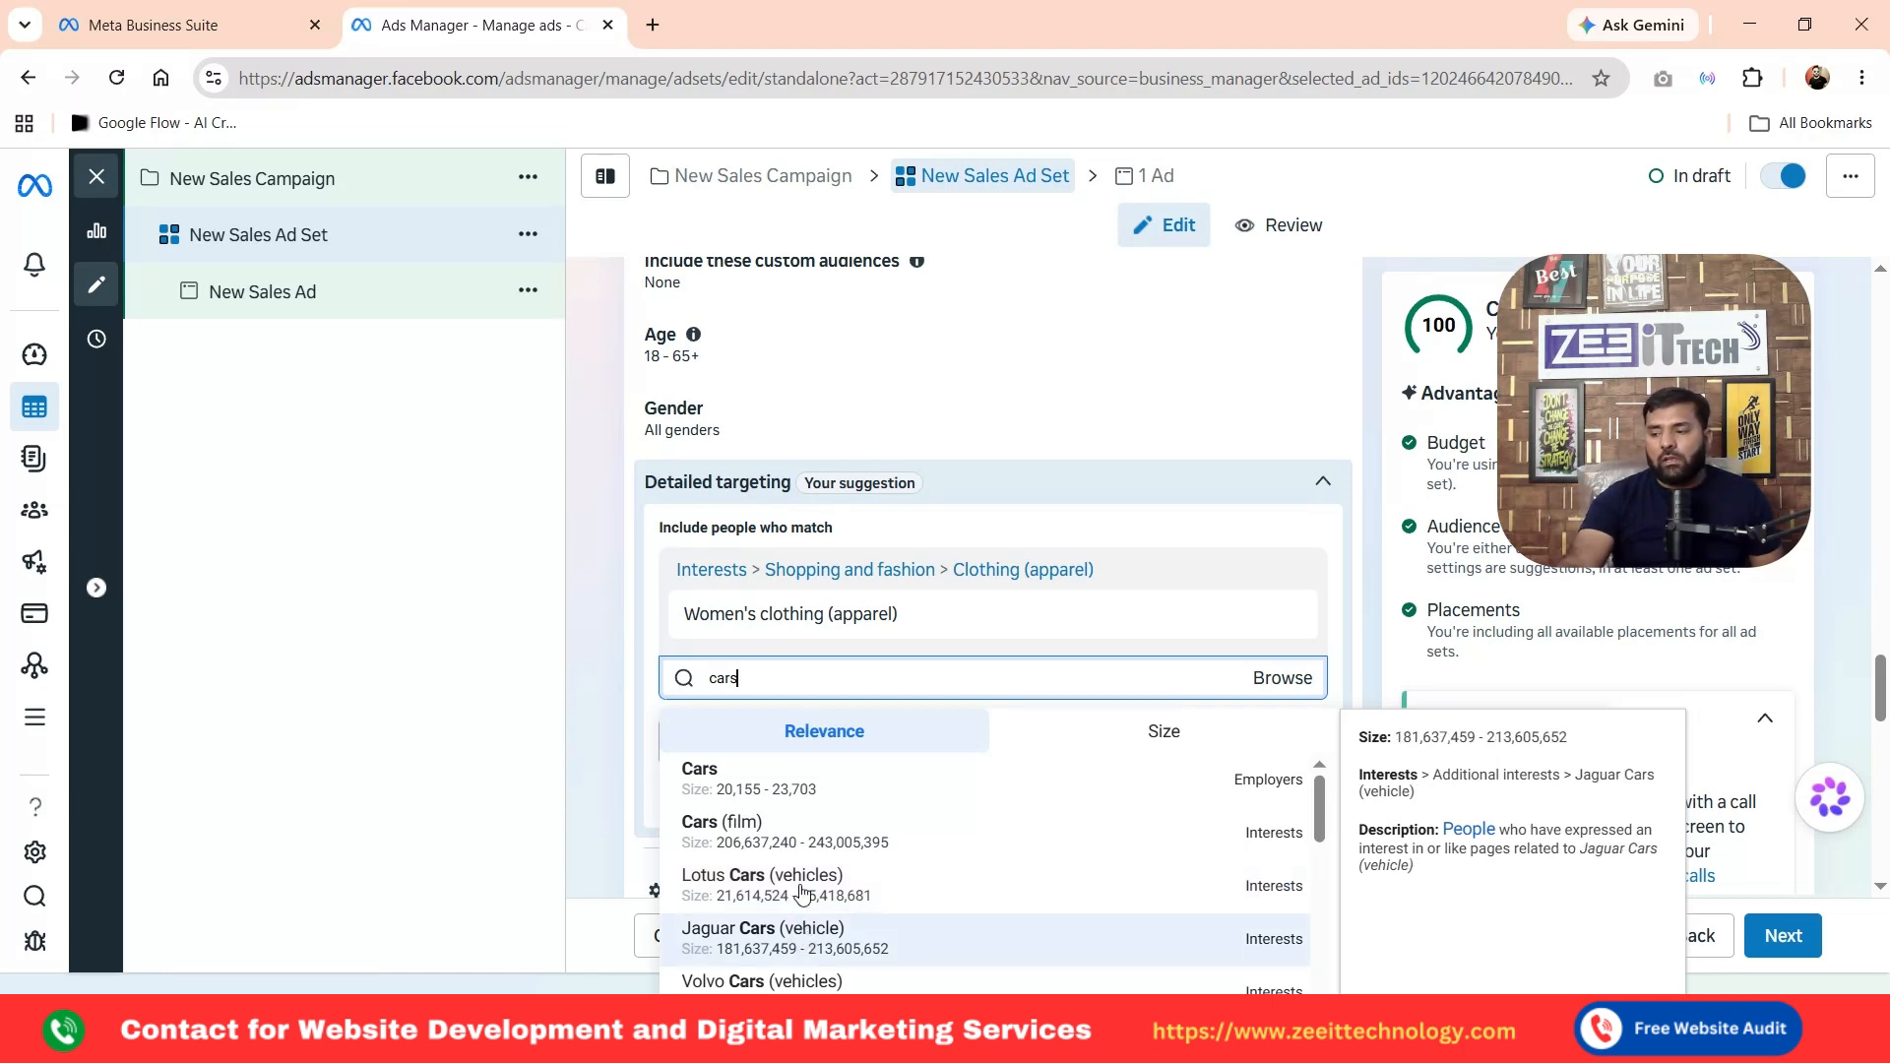
Search the detailed targeting suggestions for "iphone" and close the list without adding any
left_click(786, 680)
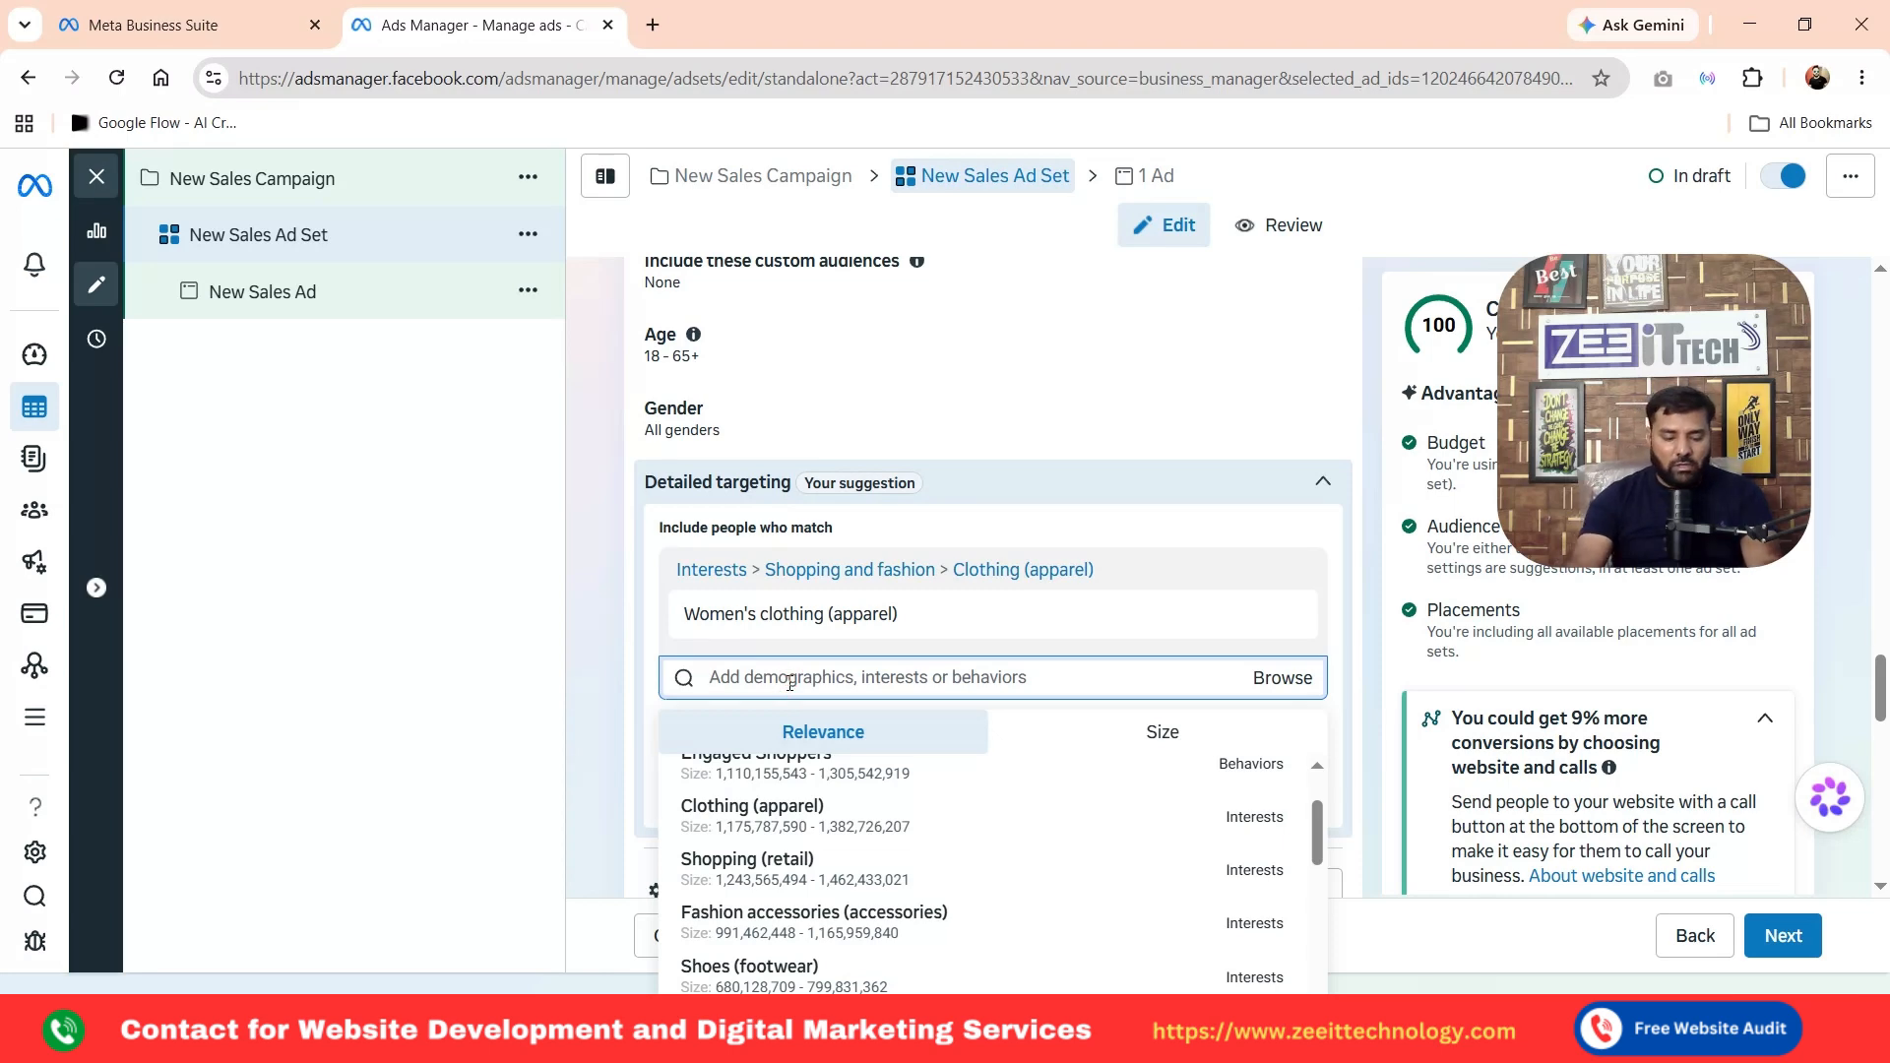
type("iphonm")
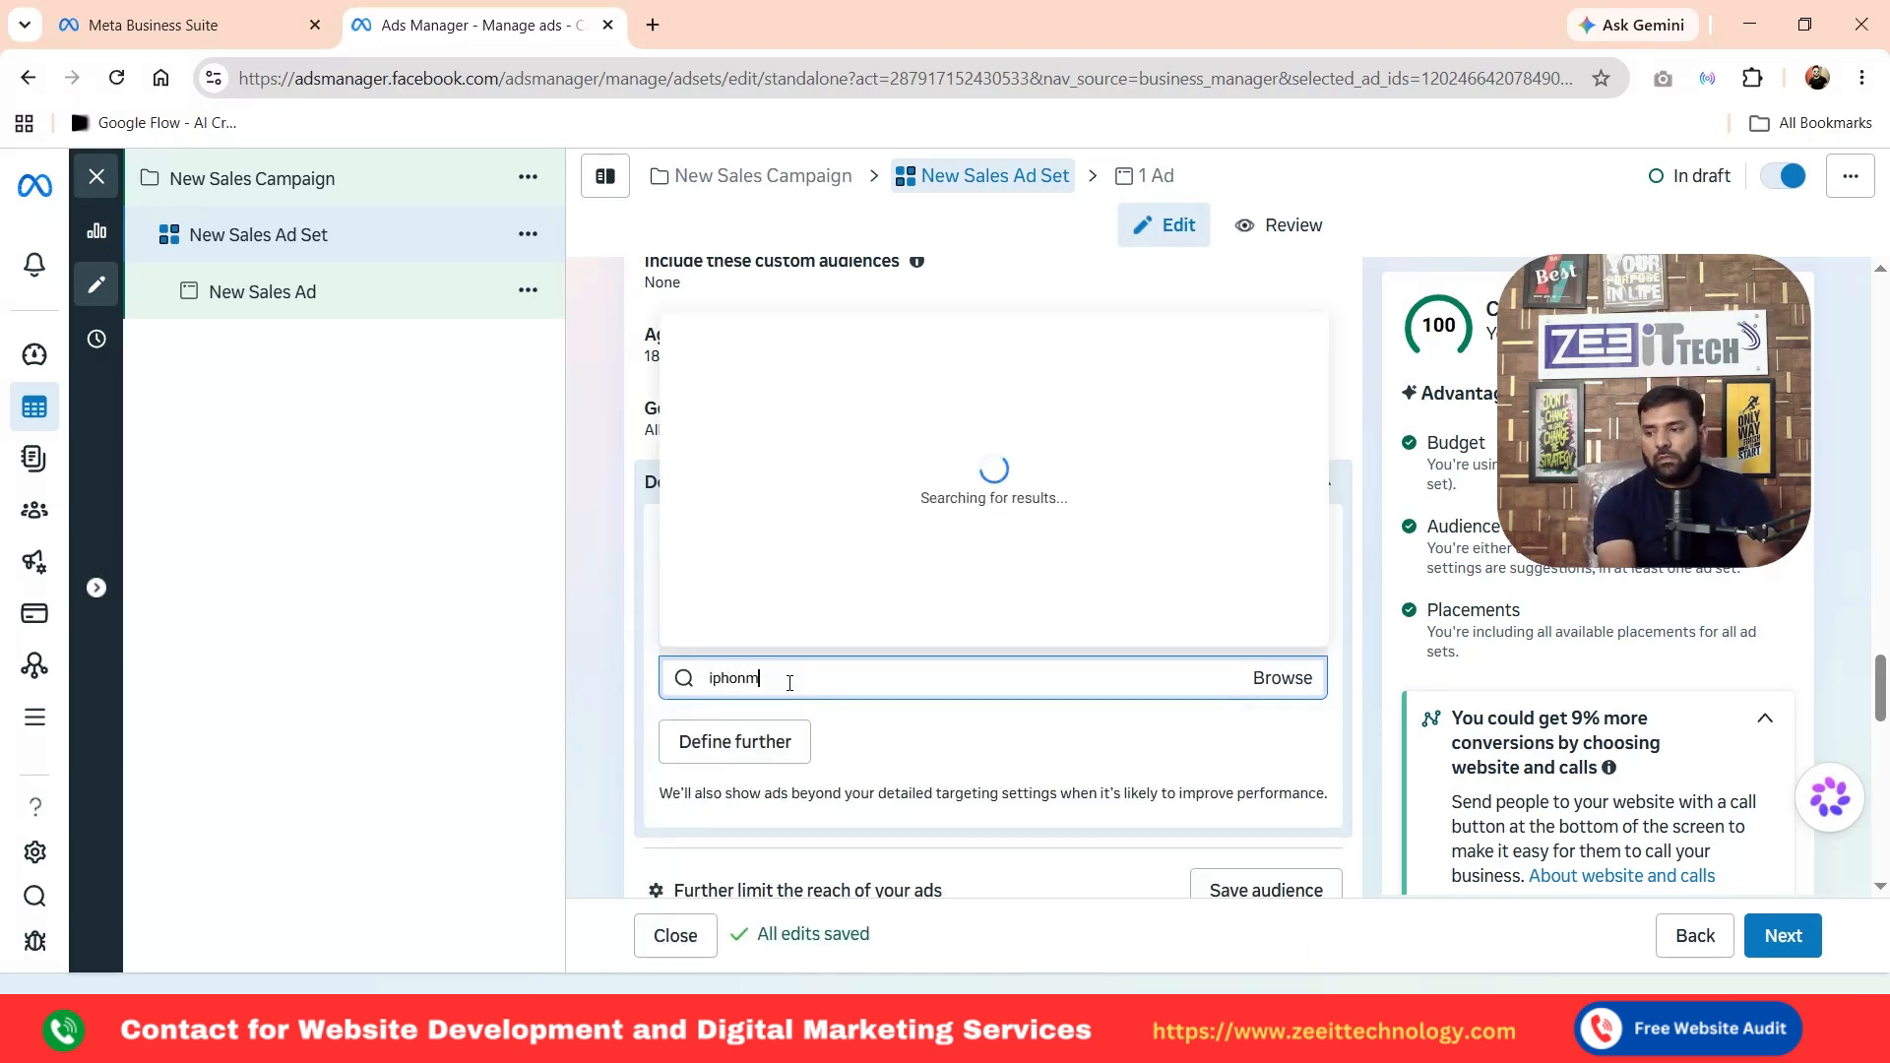
key("BackSpace")
type("e")
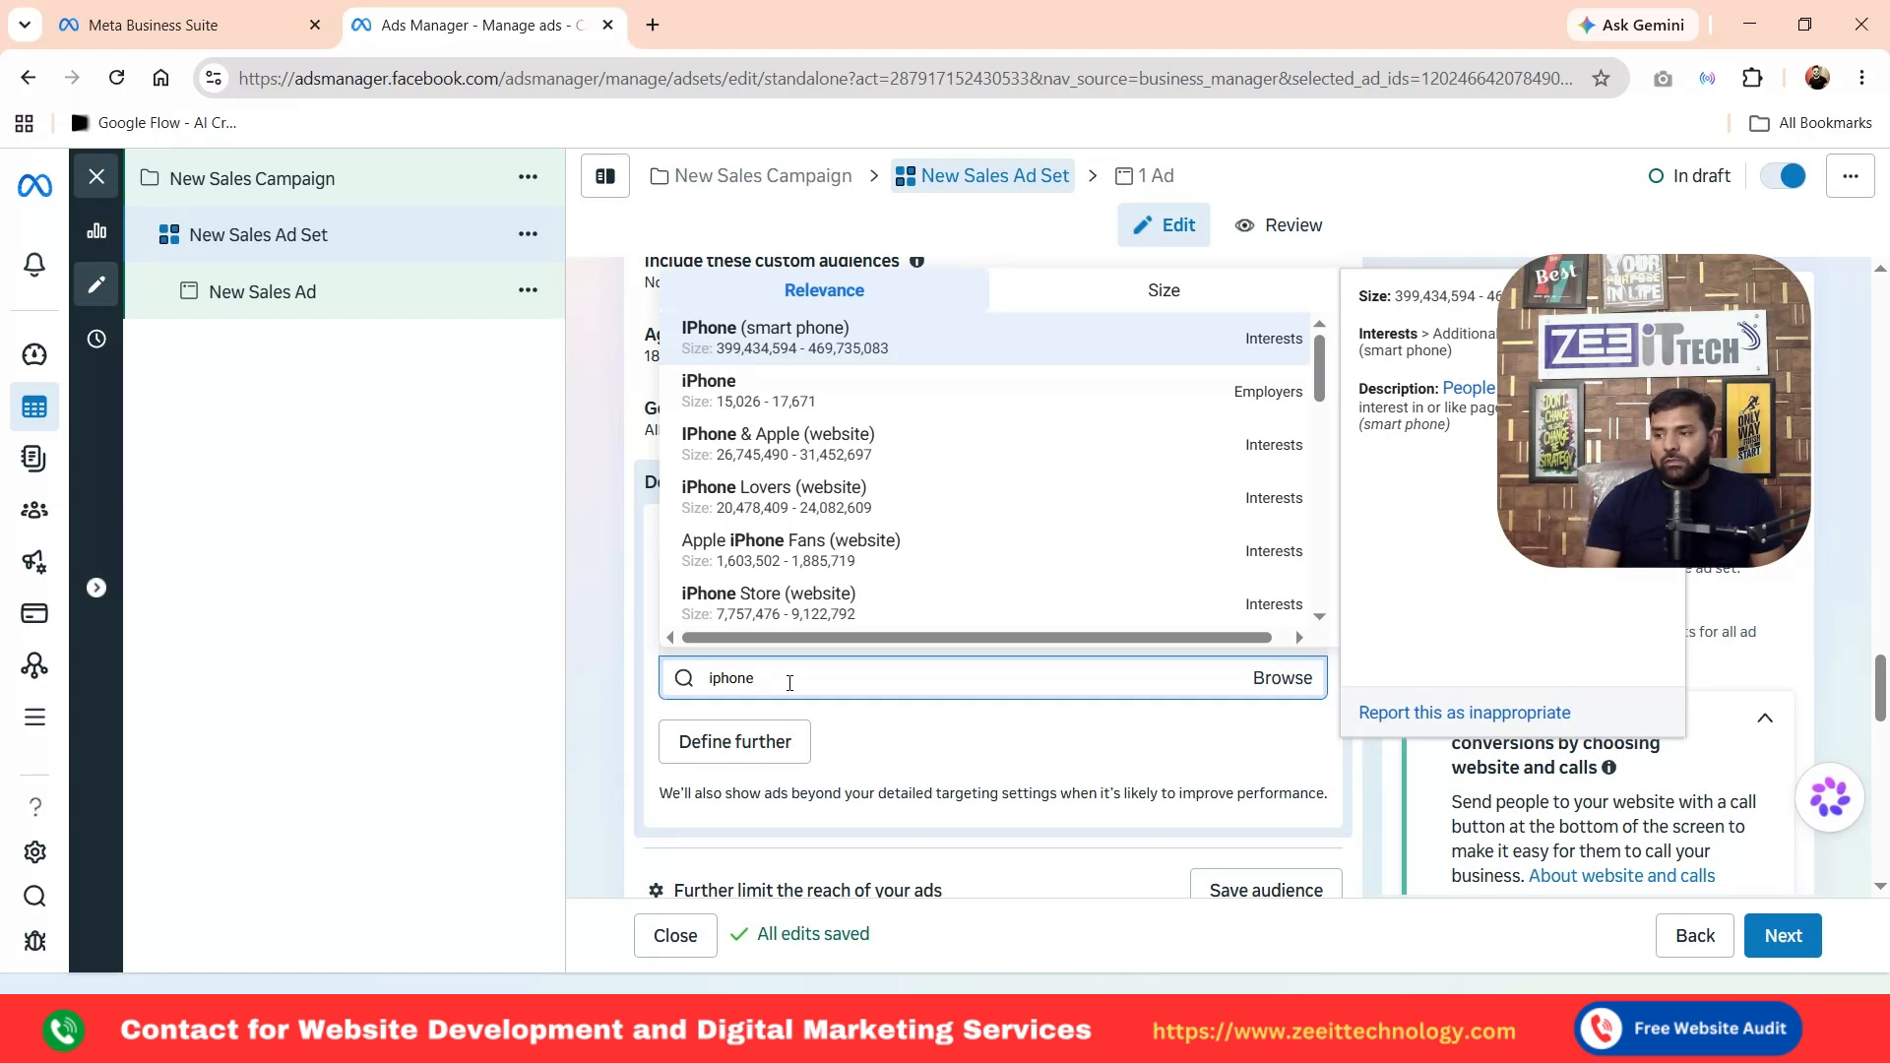
left_click(600, 581)
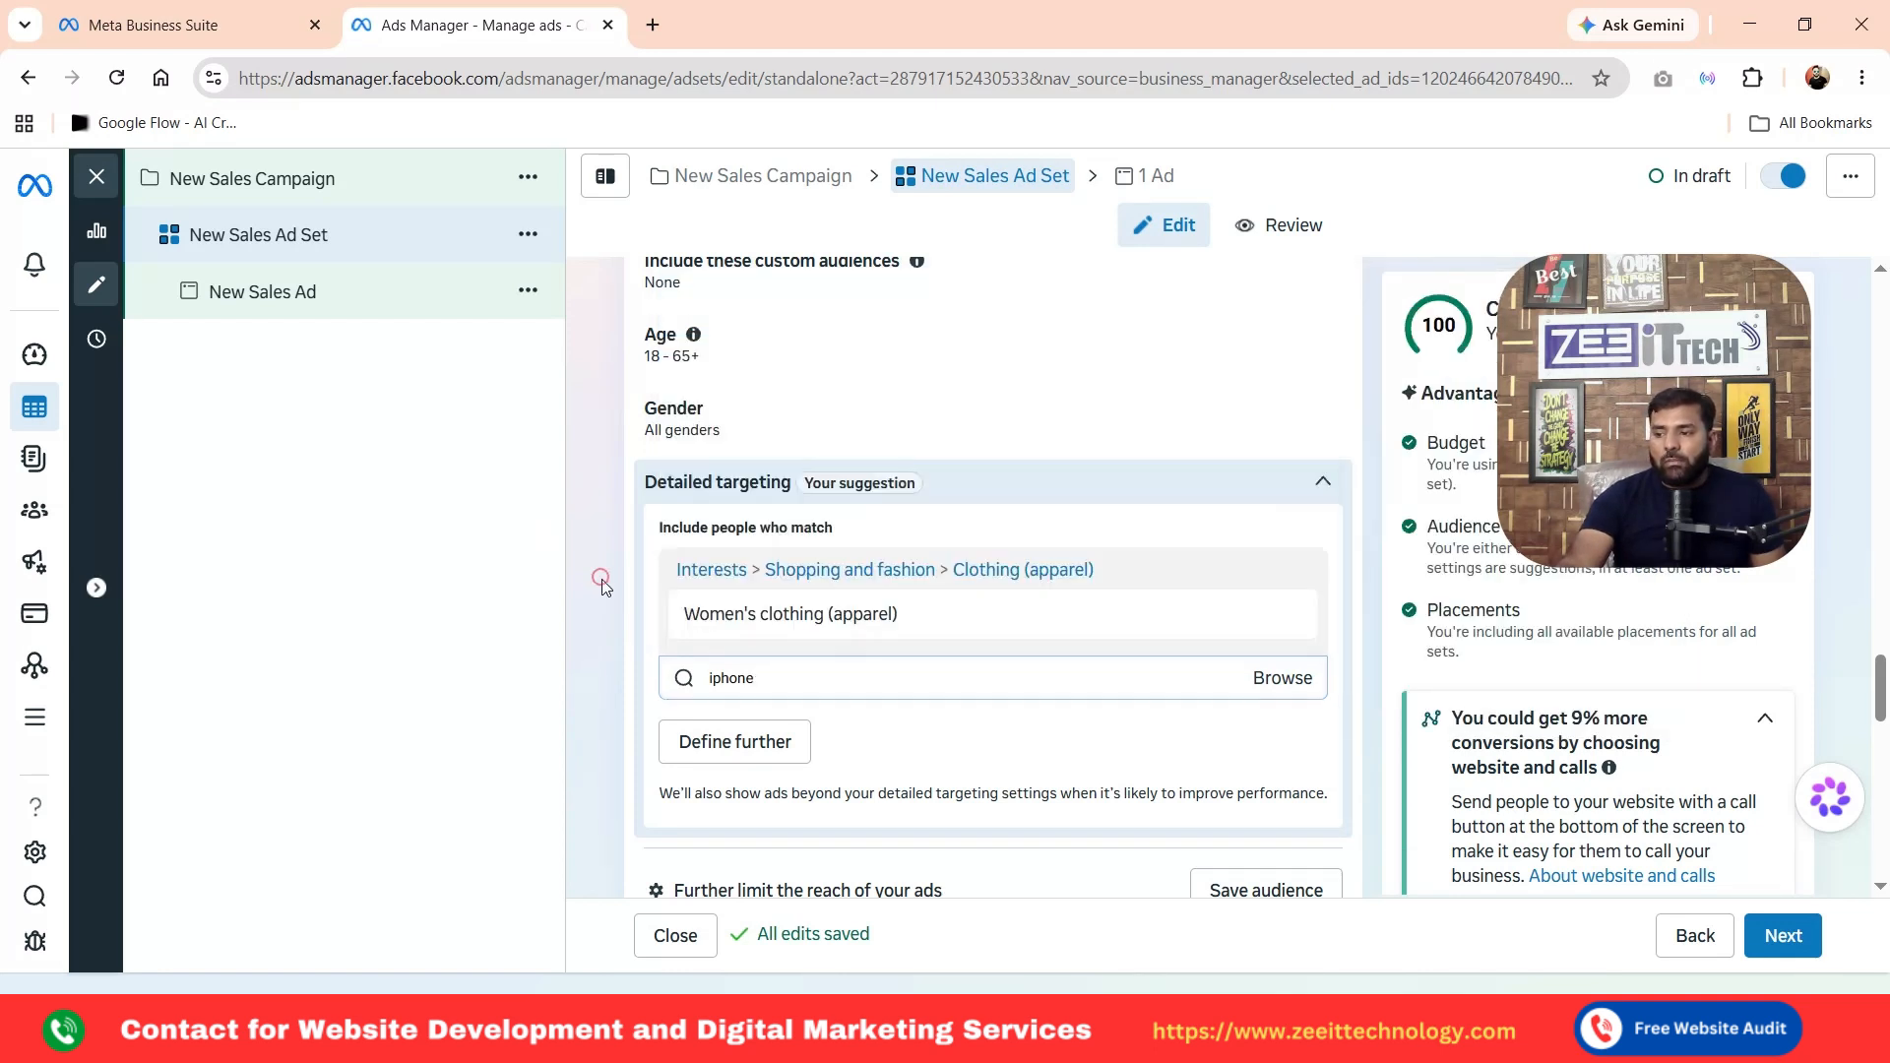
Expand the additional placement settings of the ad set and look through them down to brand safety and suitability
mouse_move(745, 622)
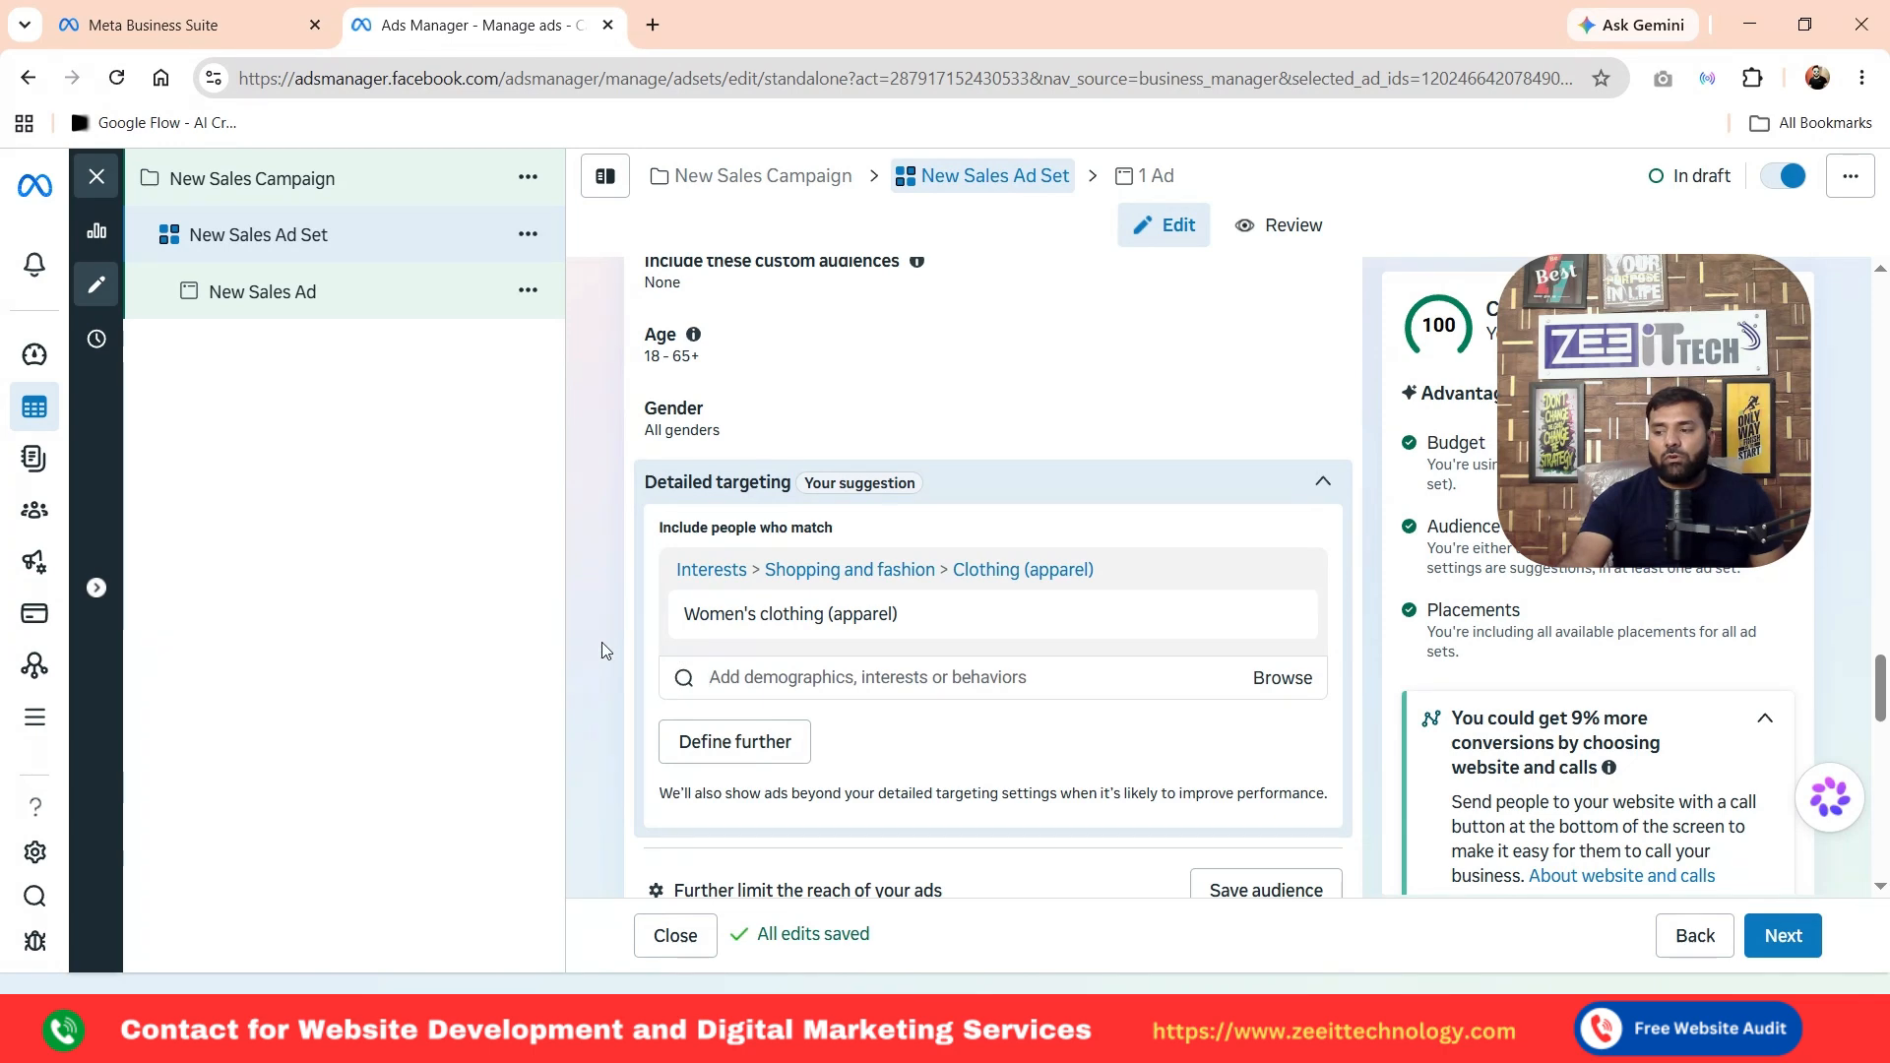
scroll(862, 615, "down", 3)
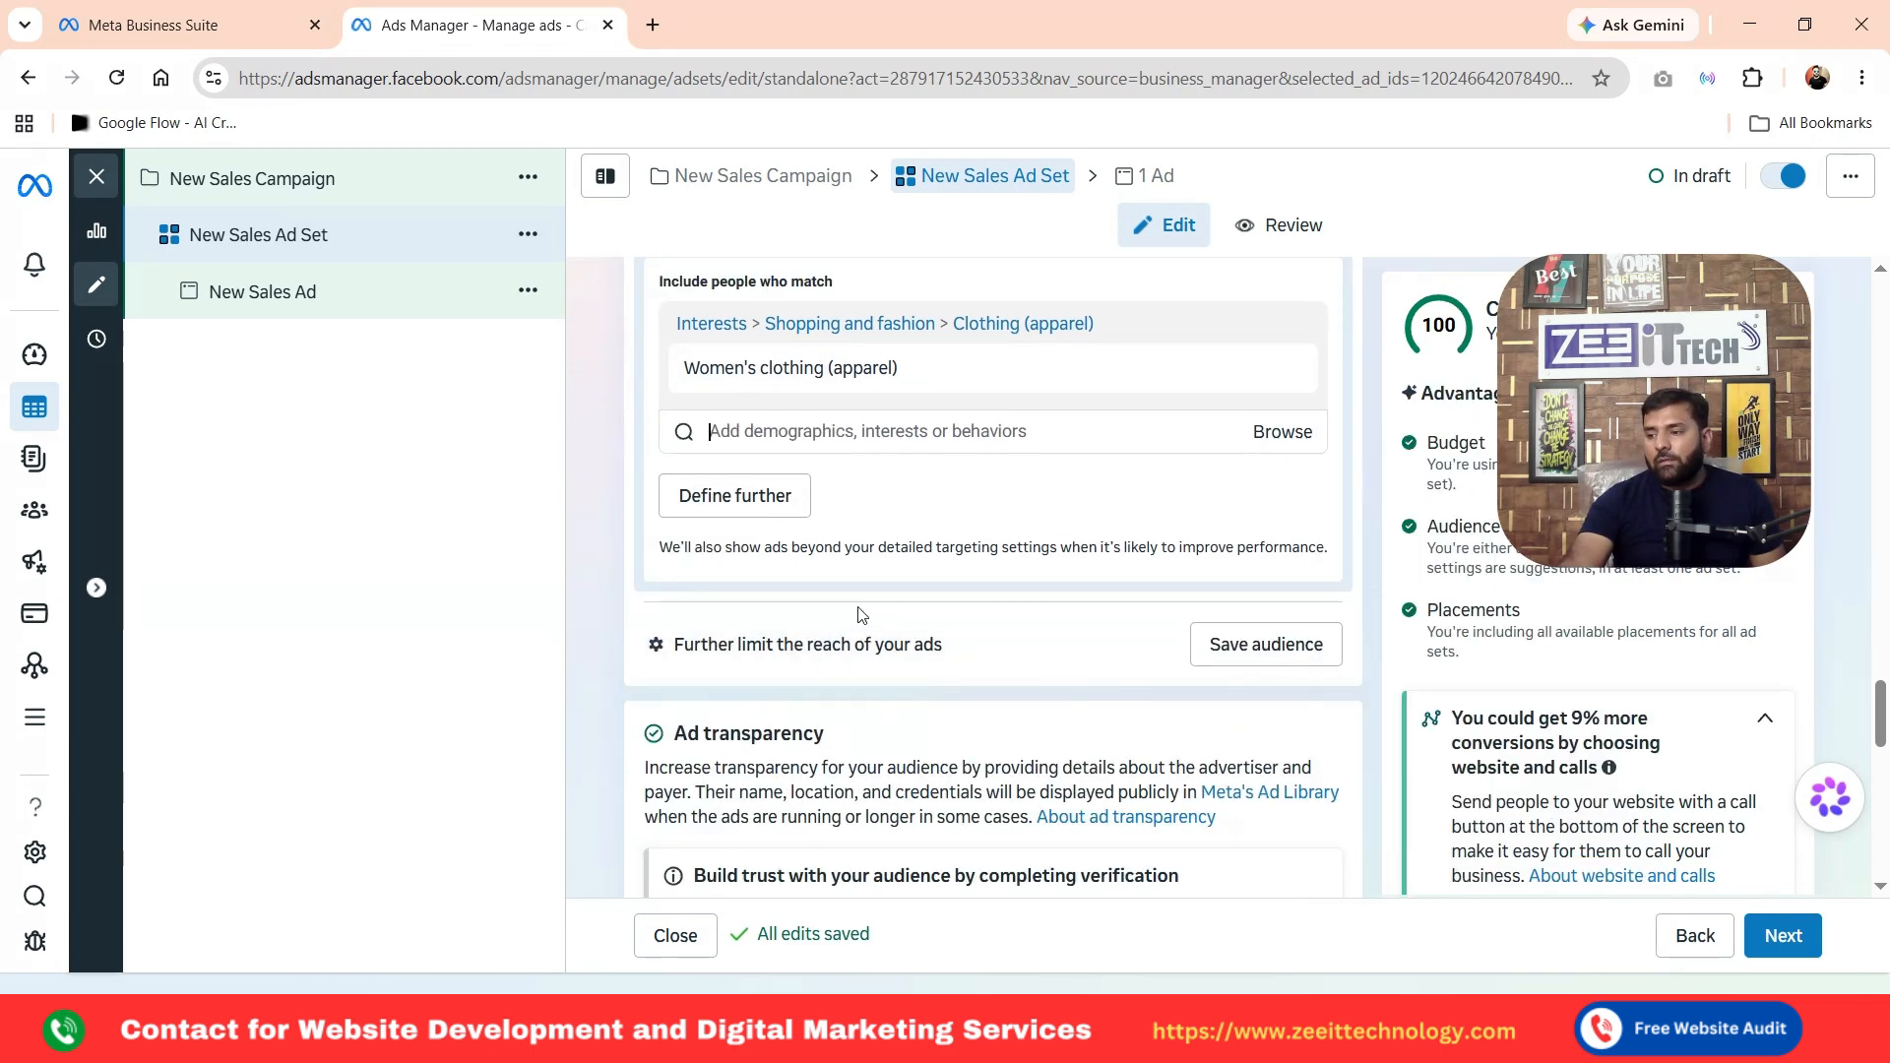
scroll(940, 580, "down", 7)
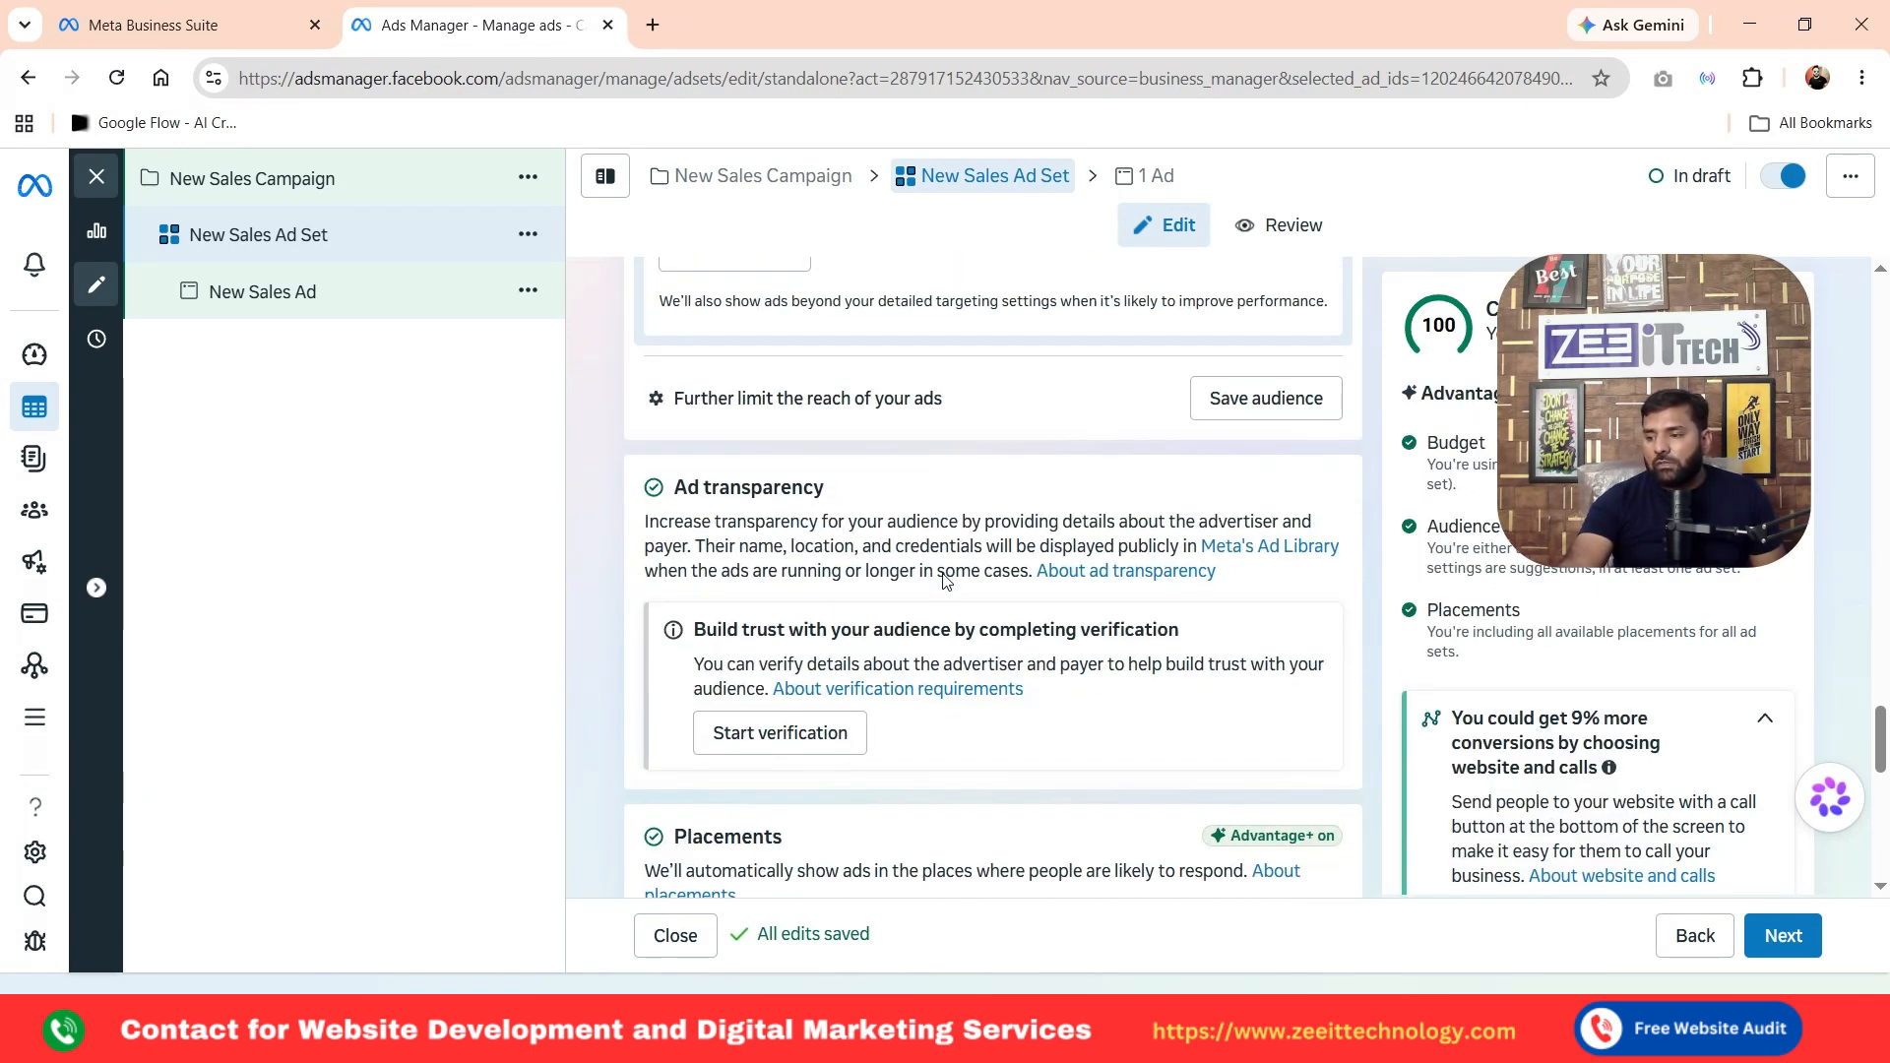
scroll(966, 620, "down", 5)
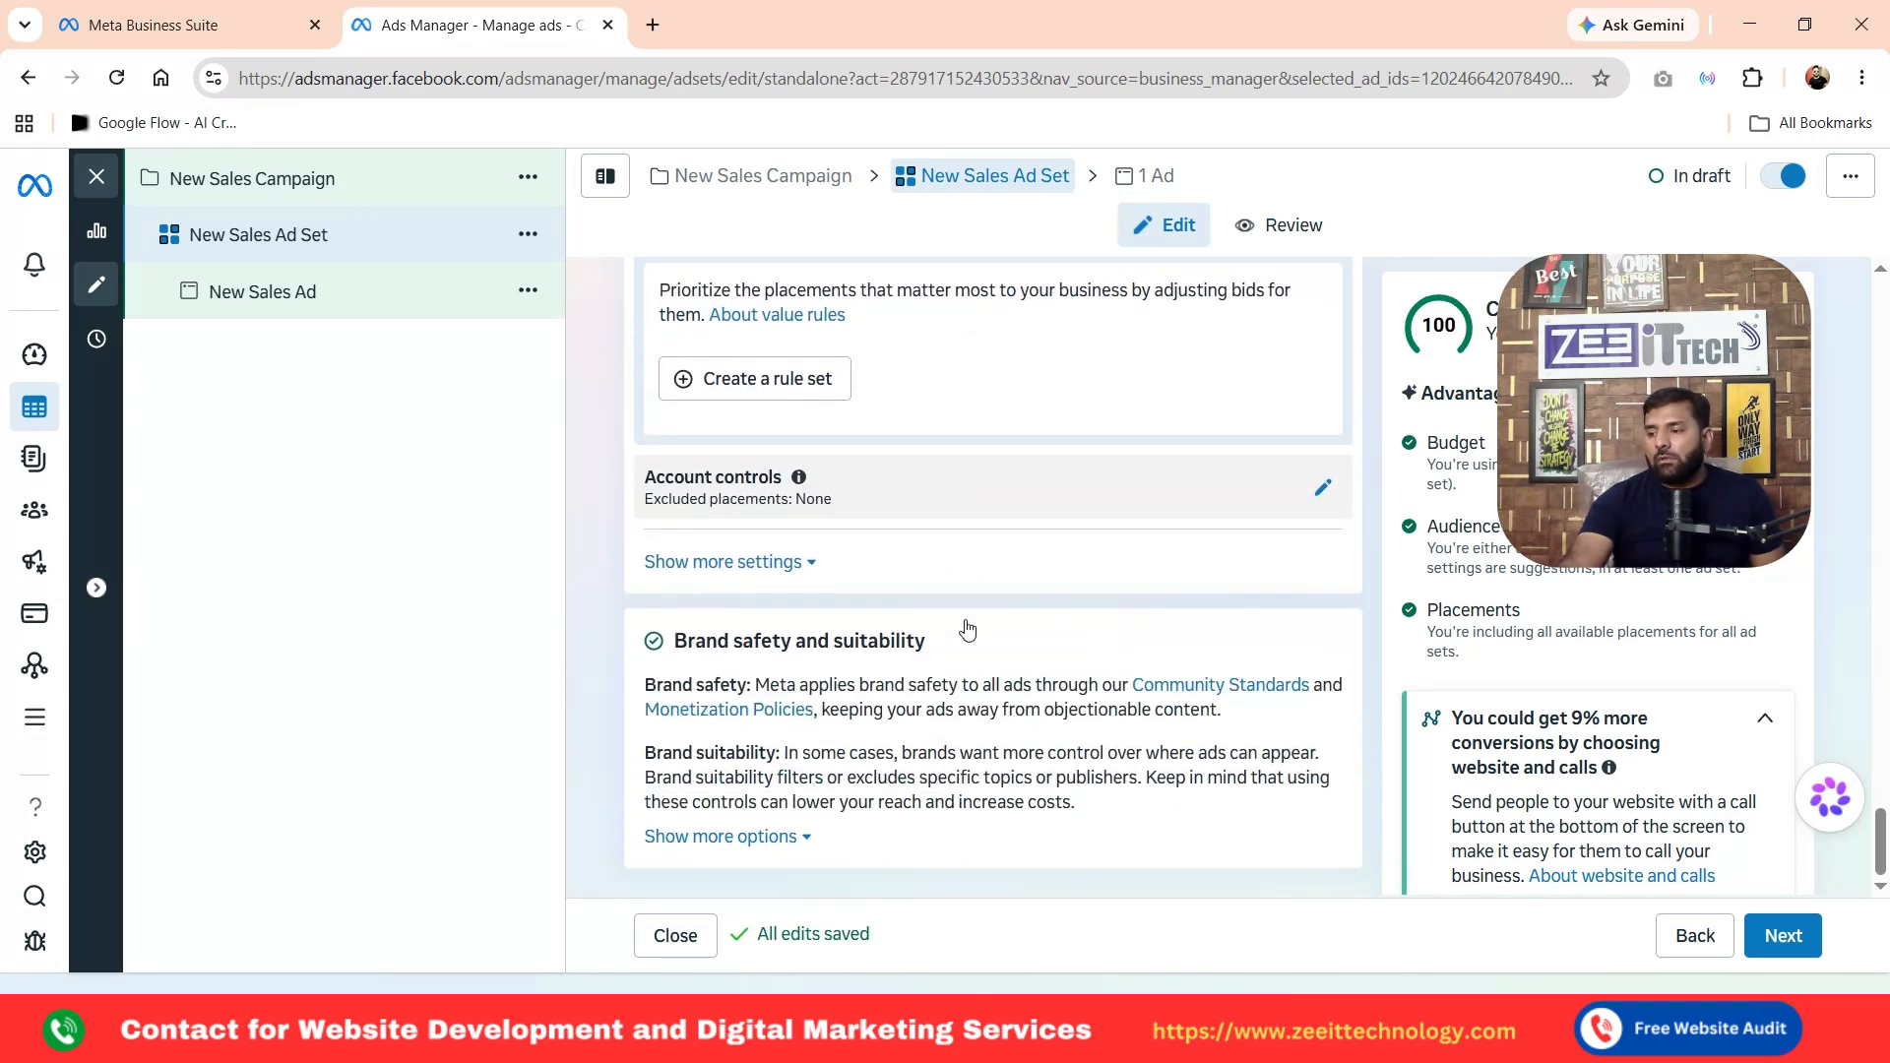
left_click(765, 564)
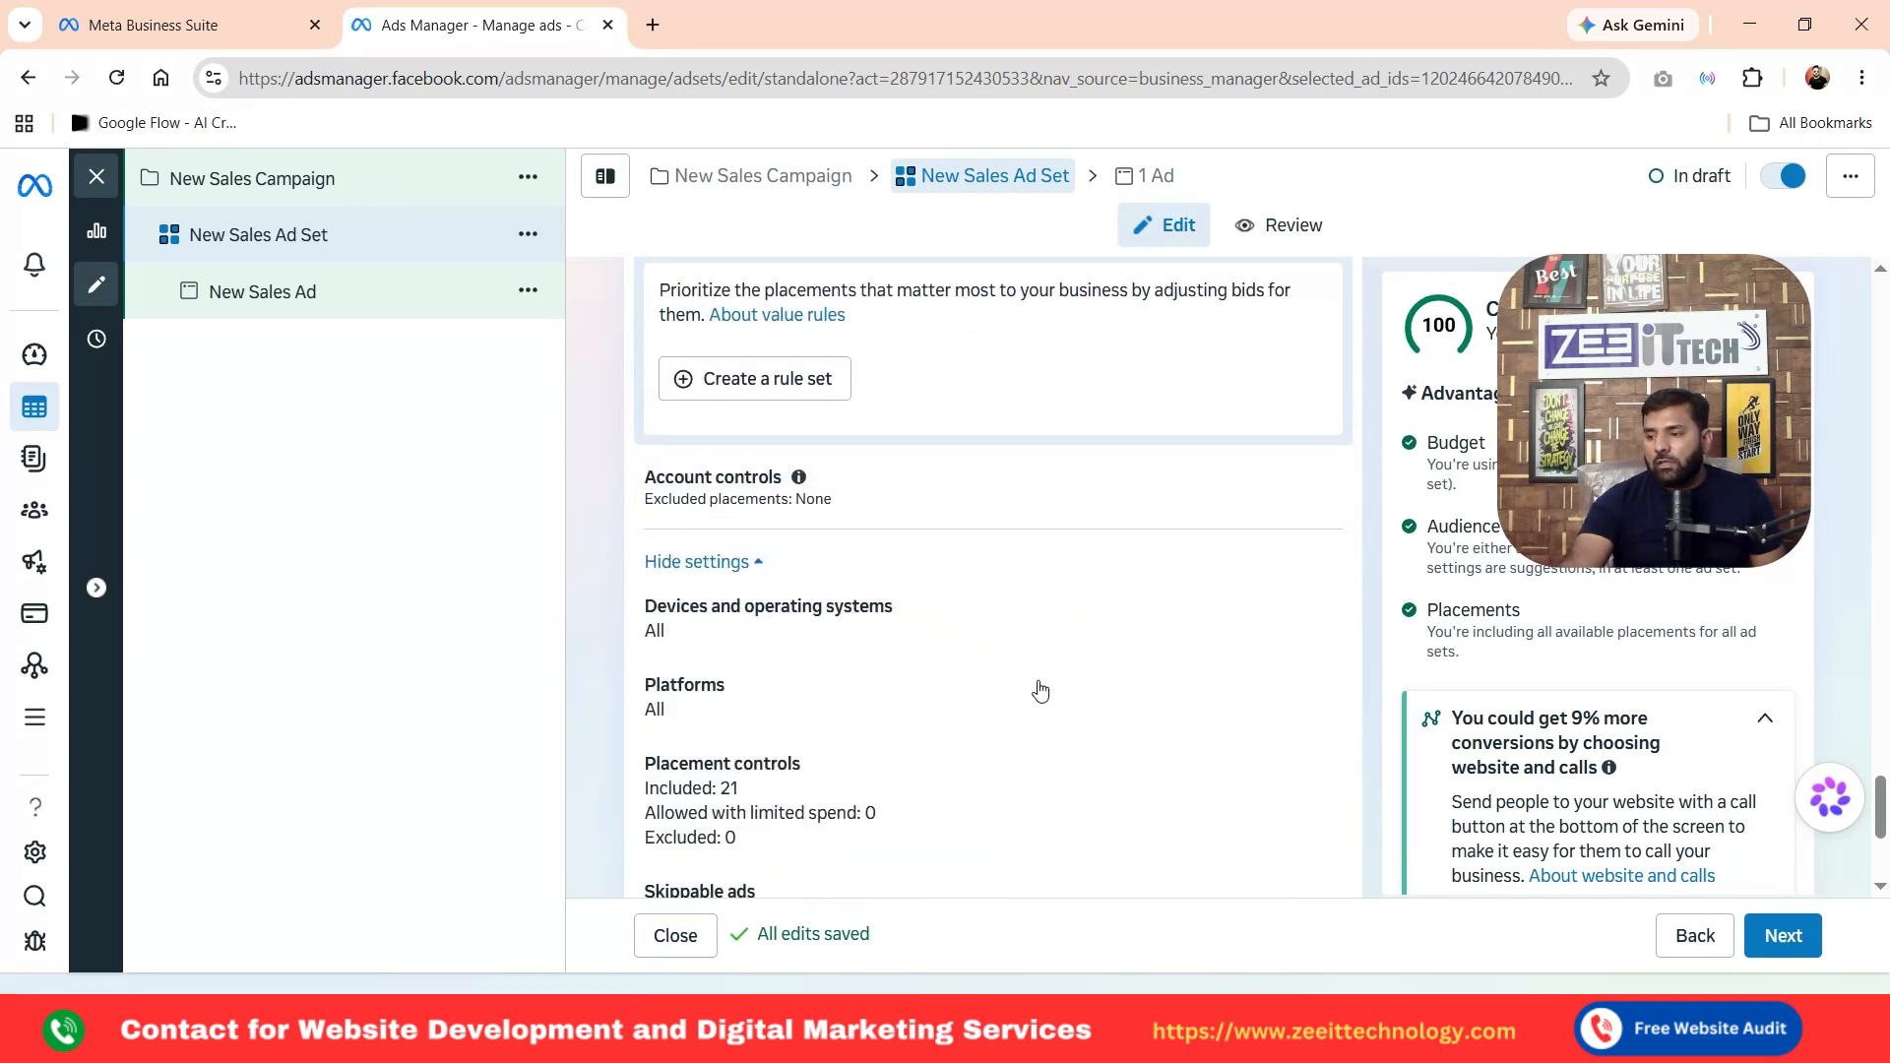
scroll(1034, 688, "down", 3)
scroll(1040, 690, "down", 2)
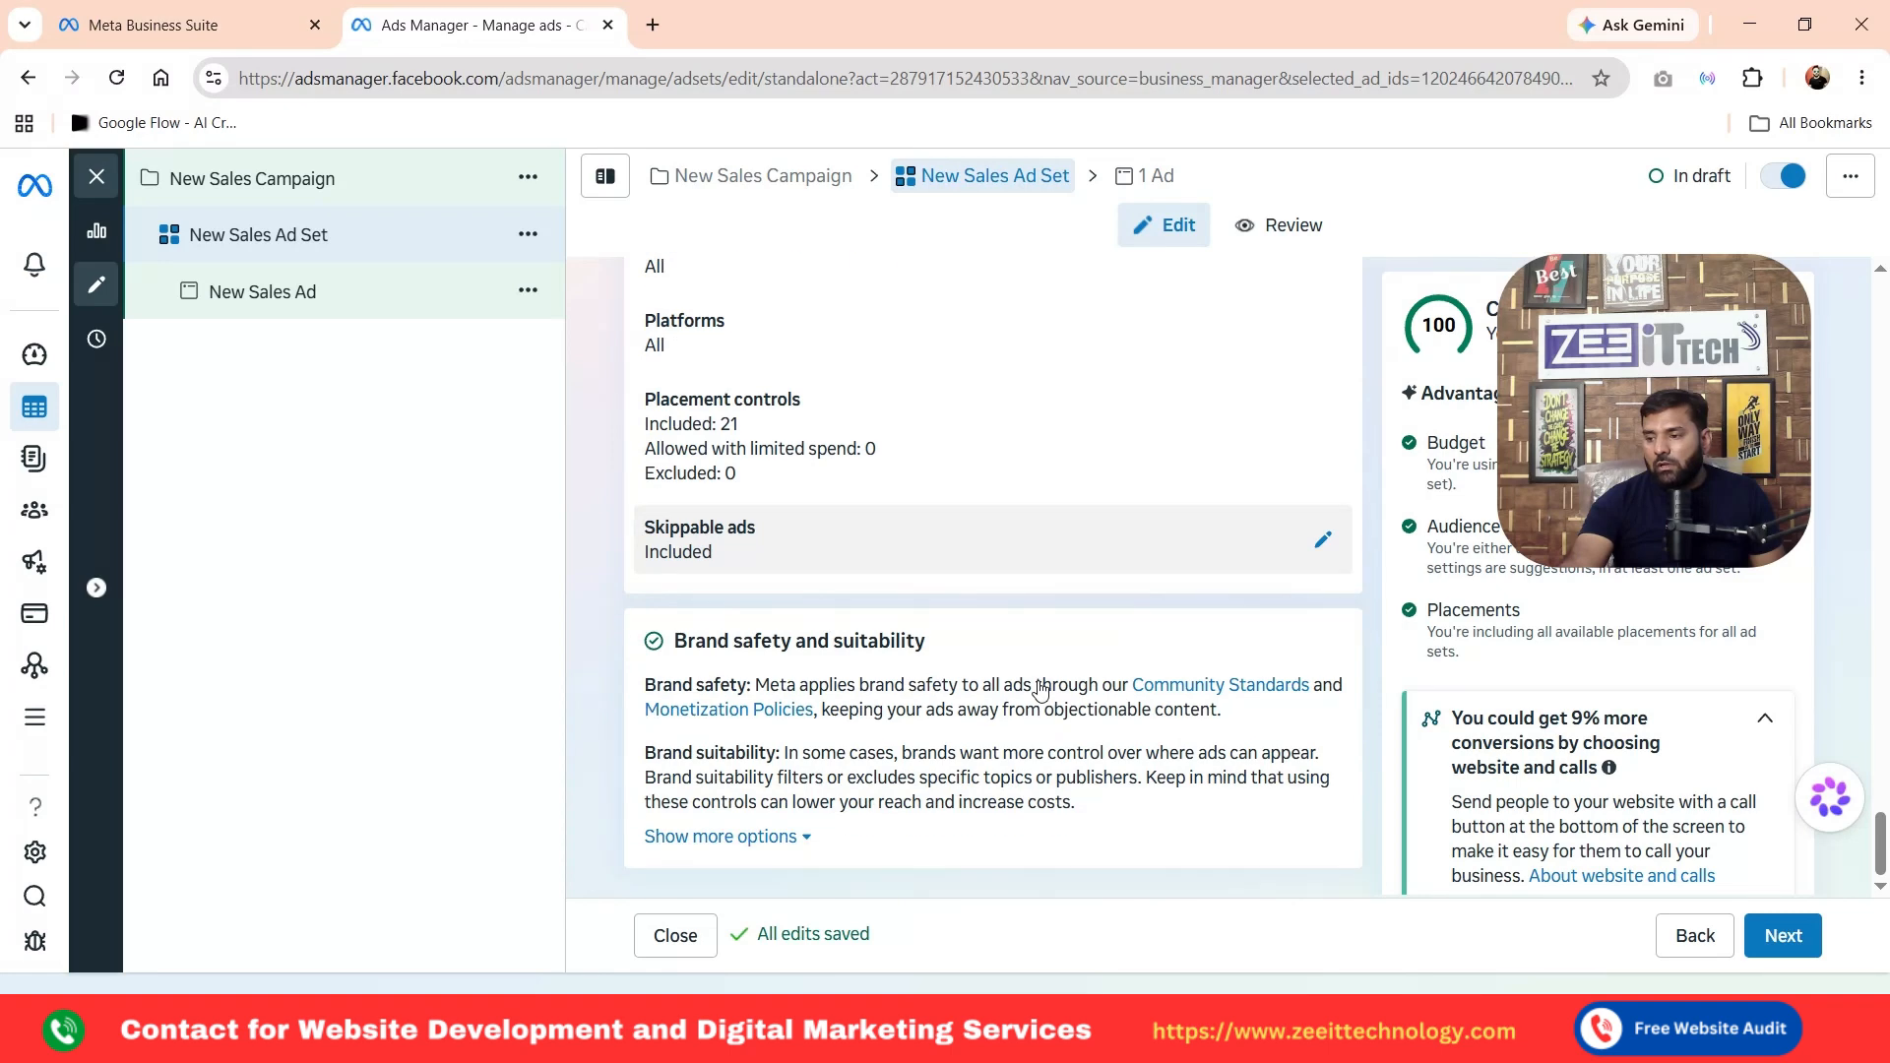
Expand the additional budget and schedule settings, and review the ad set's audience controls and conversion section
scroll(1040, 690, "up", 12)
scroll(1040, 690, "up", 5)
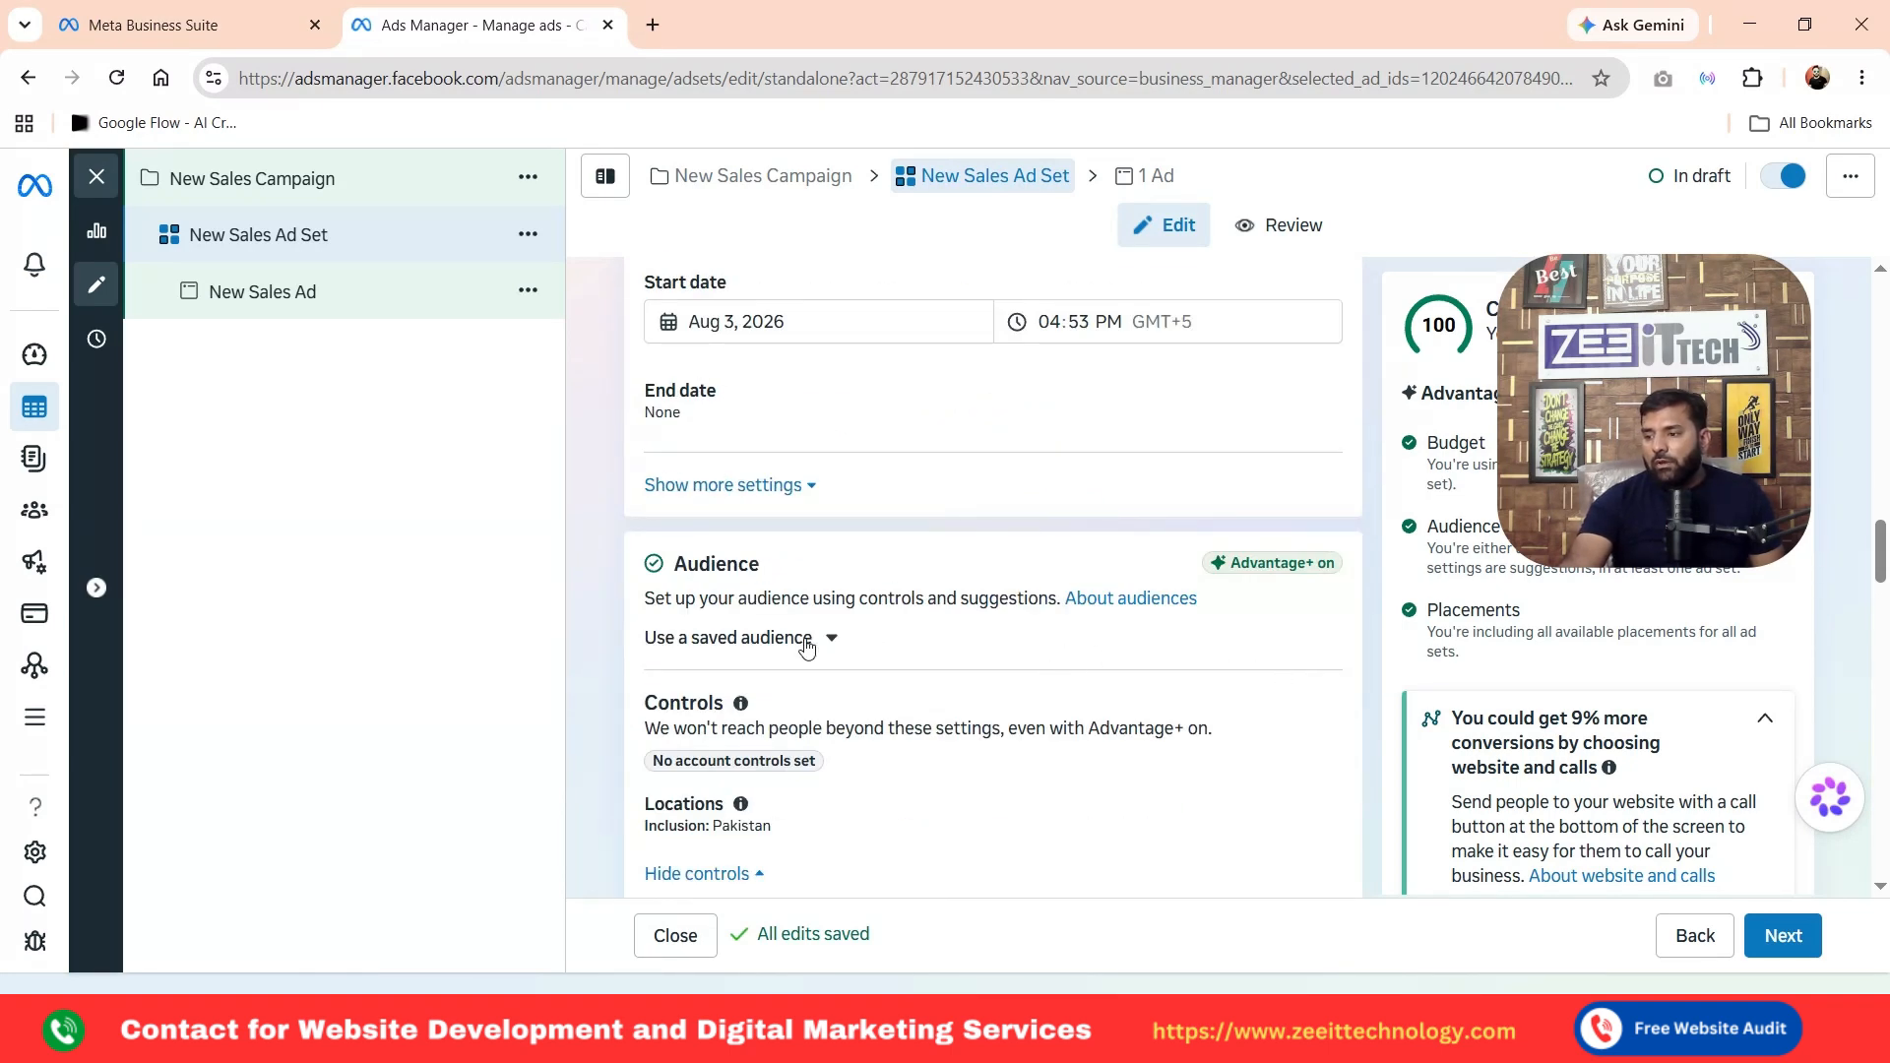
left_click(764, 488)
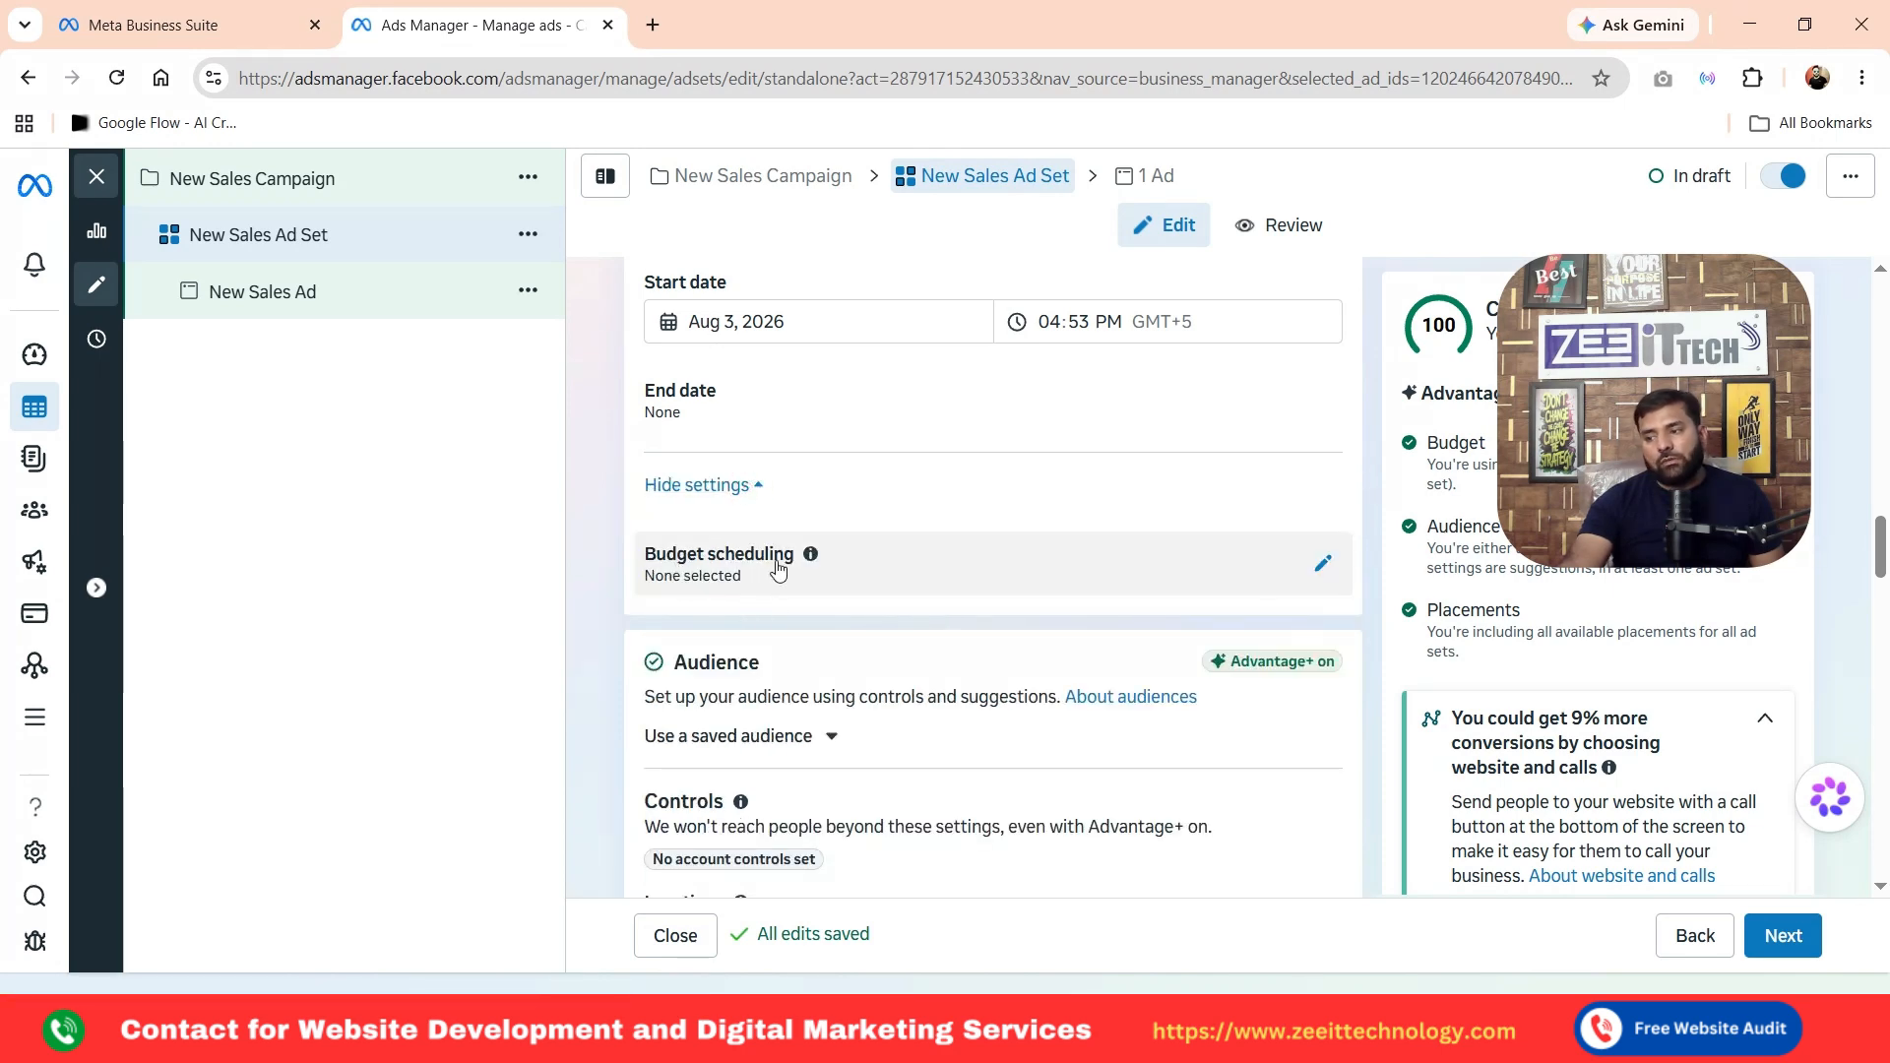
scroll(872, 593, "down", 5)
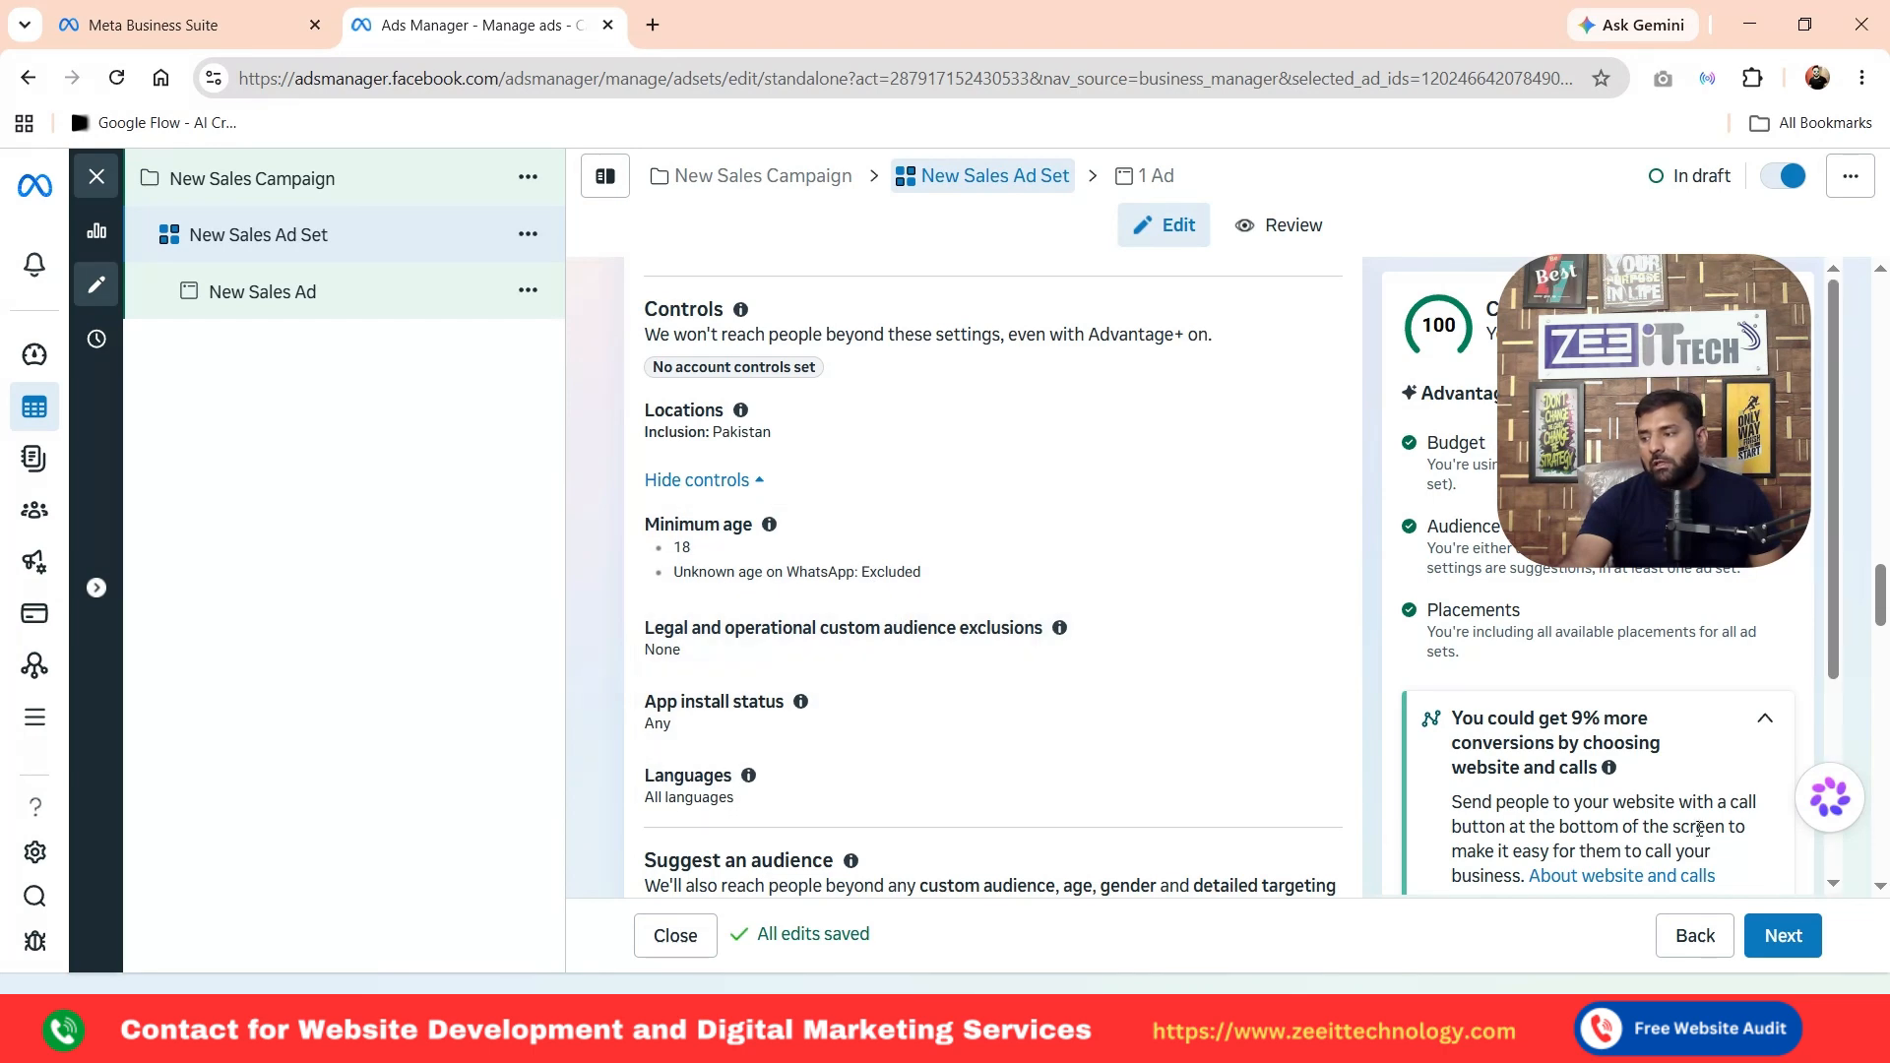
scroll(940, 507, "up", 15)
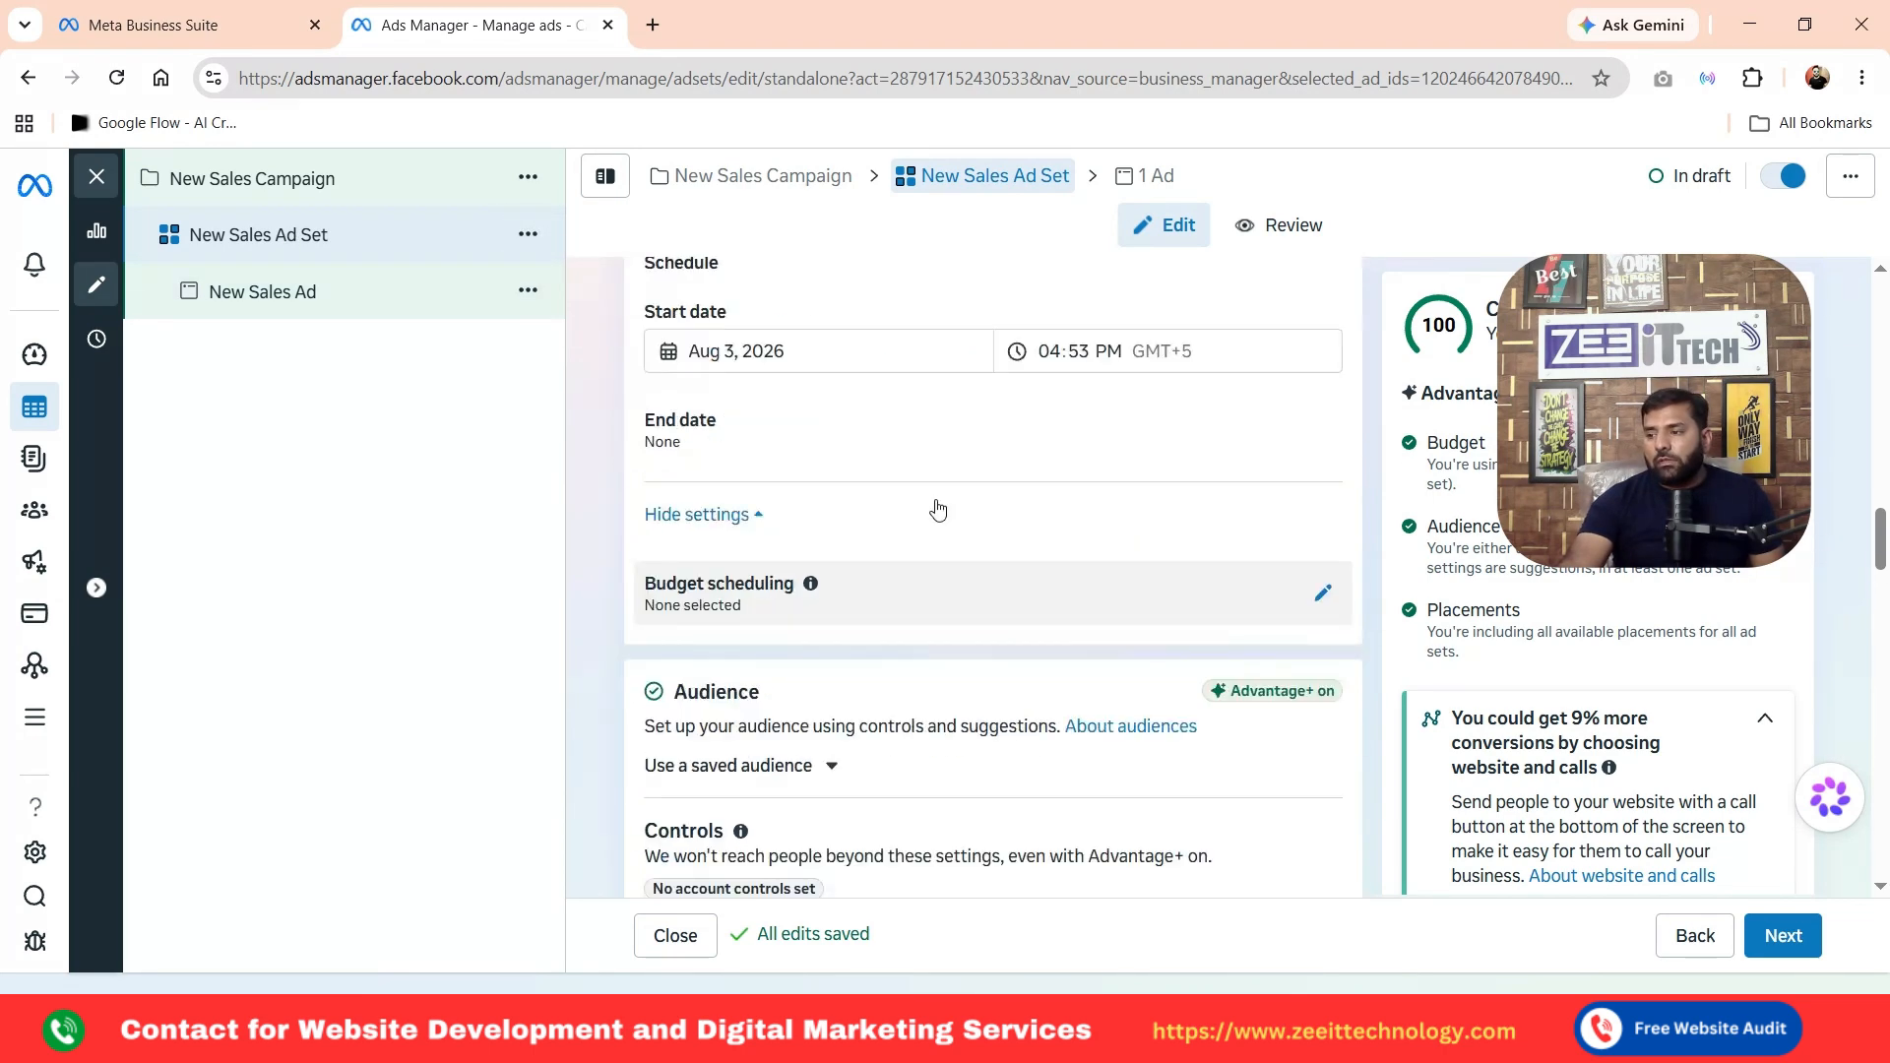
scroll(937, 507, "up", 5)
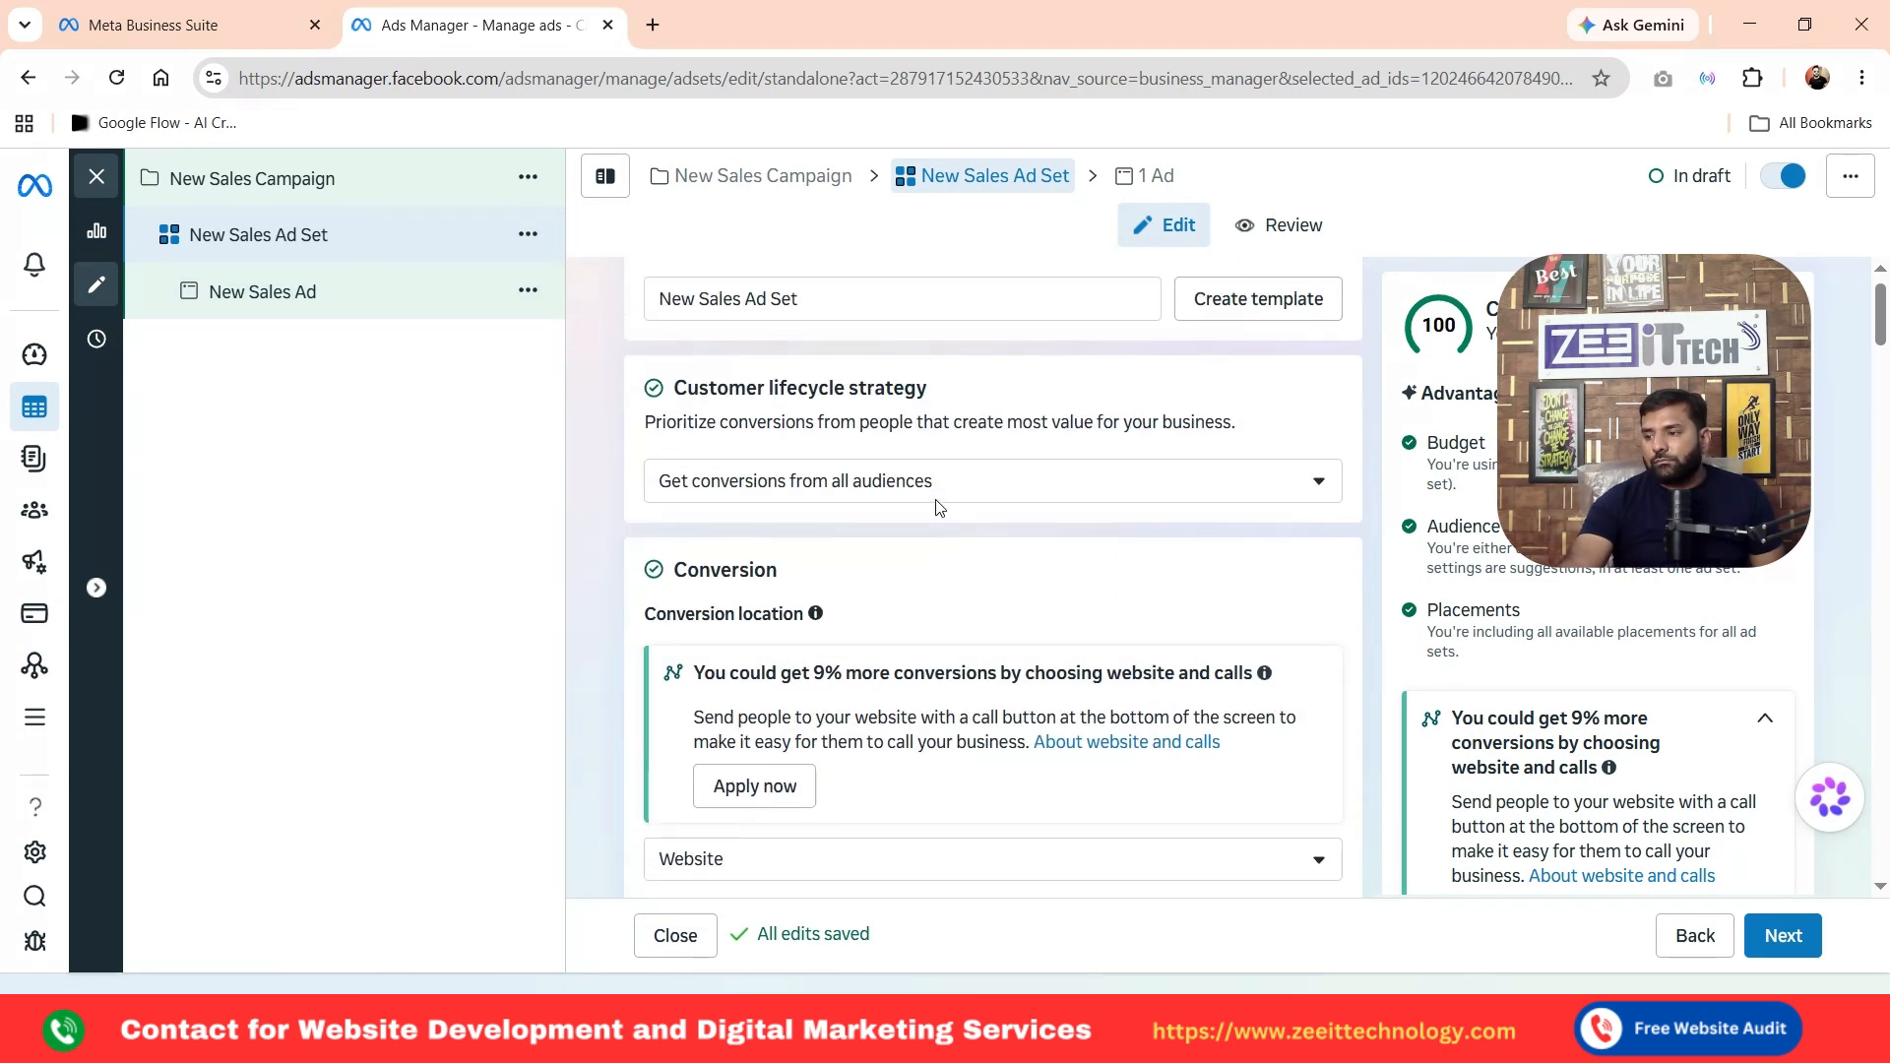
scroll(937, 507, "down", 5)
scroll(937, 507, "down", 2)
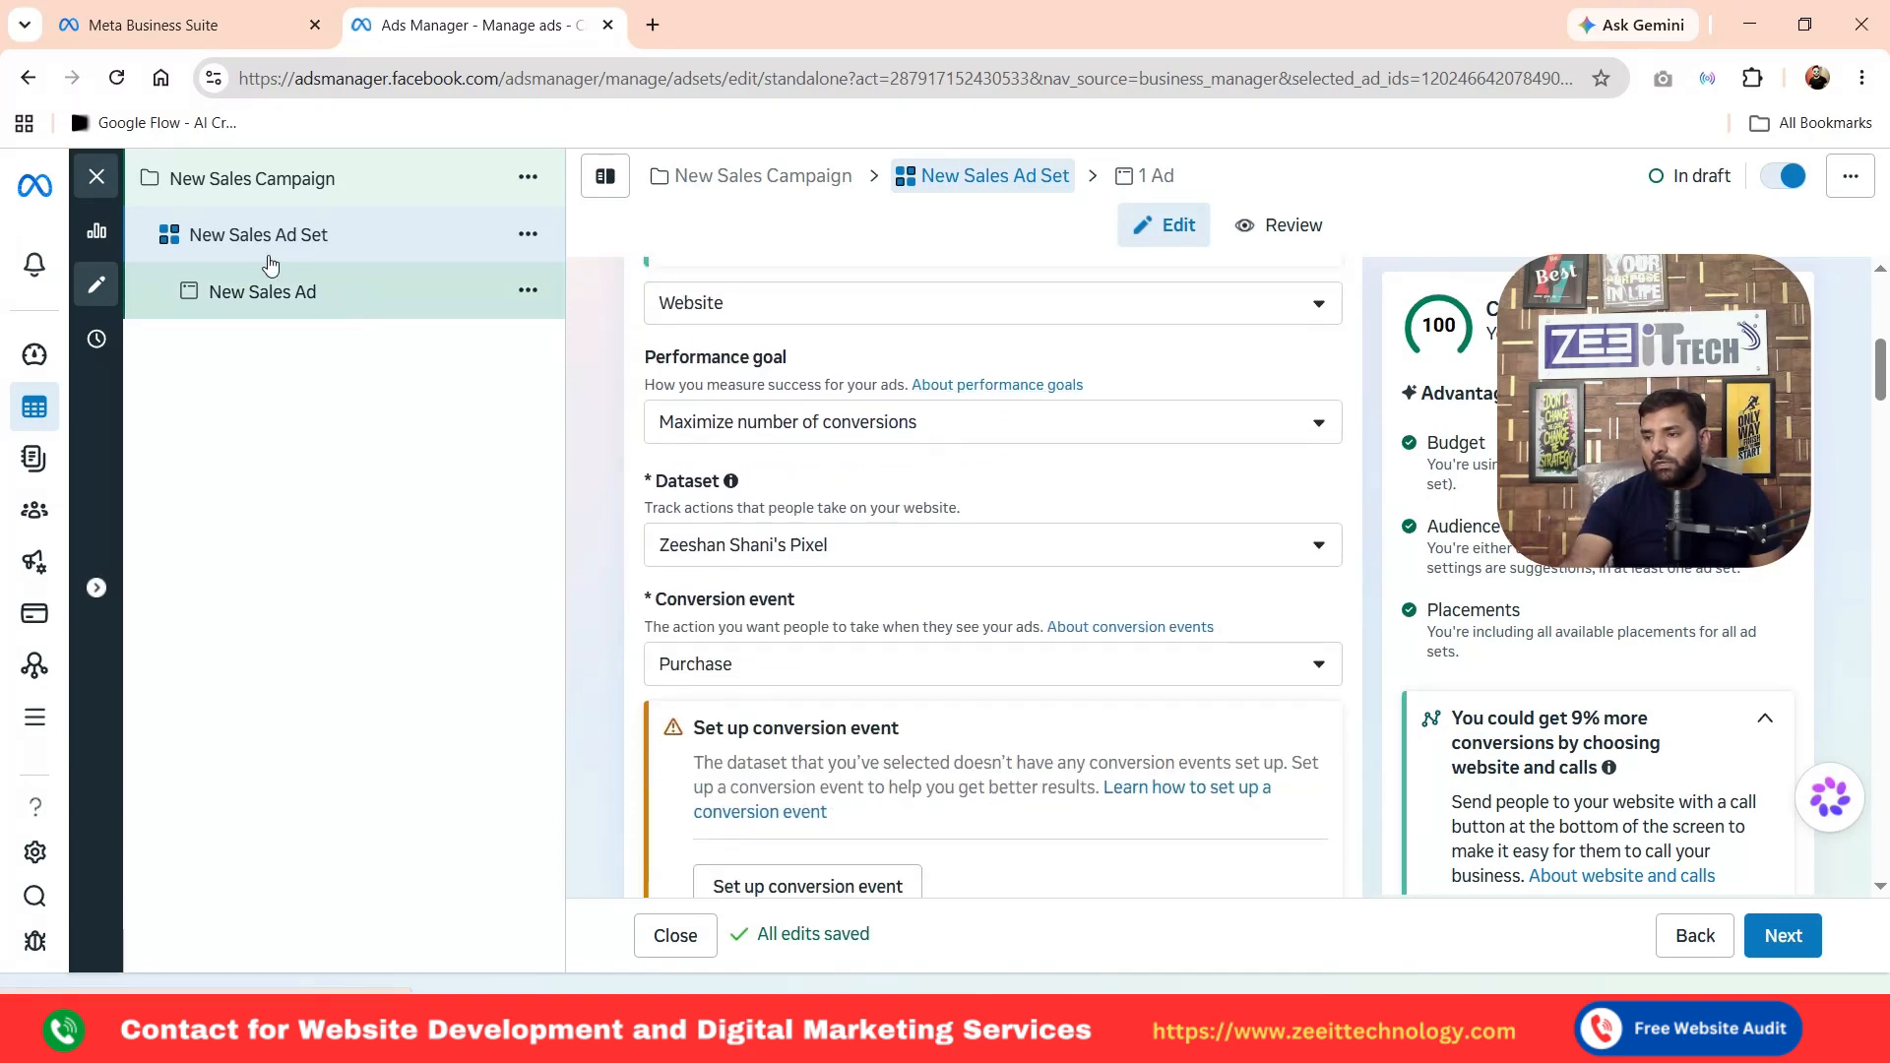
Open New Sales Ad and examine its identity settings, including the Threads profile options, without changing them
left_click(281, 294)
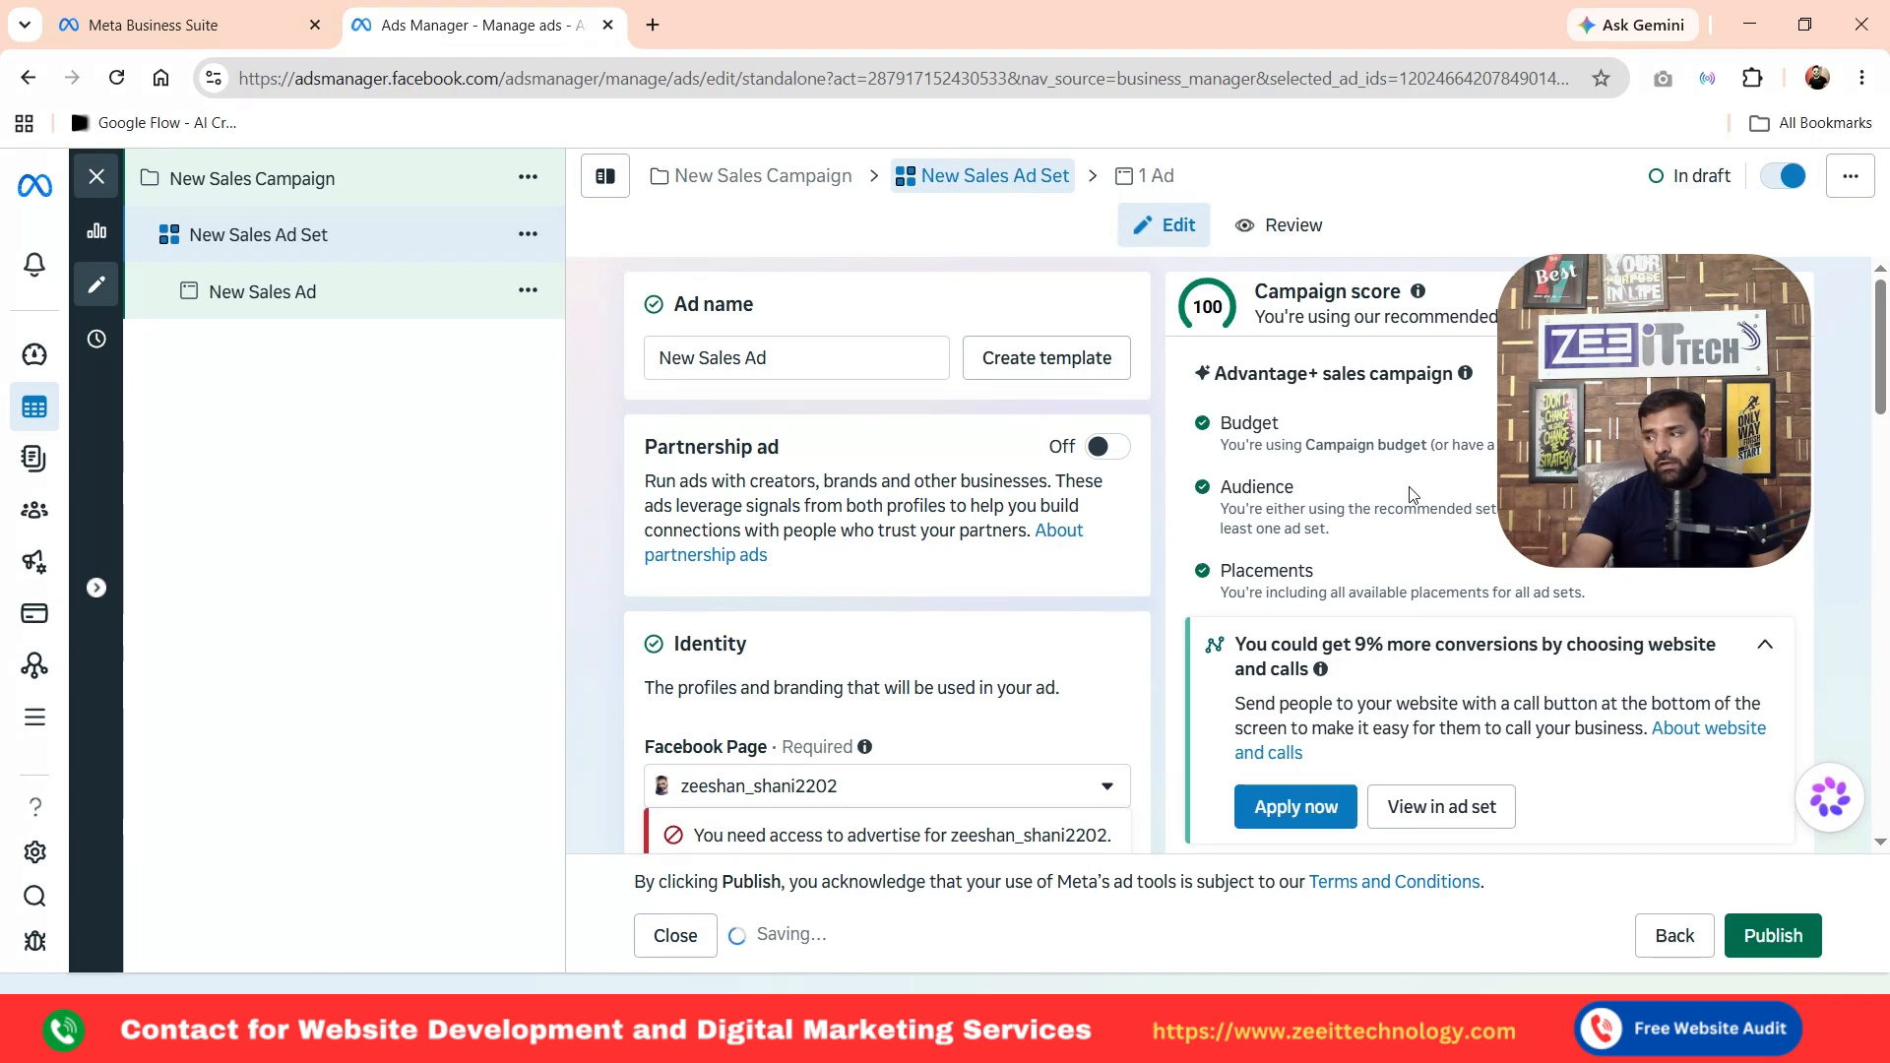
scroll(833, 622, "down", 4)
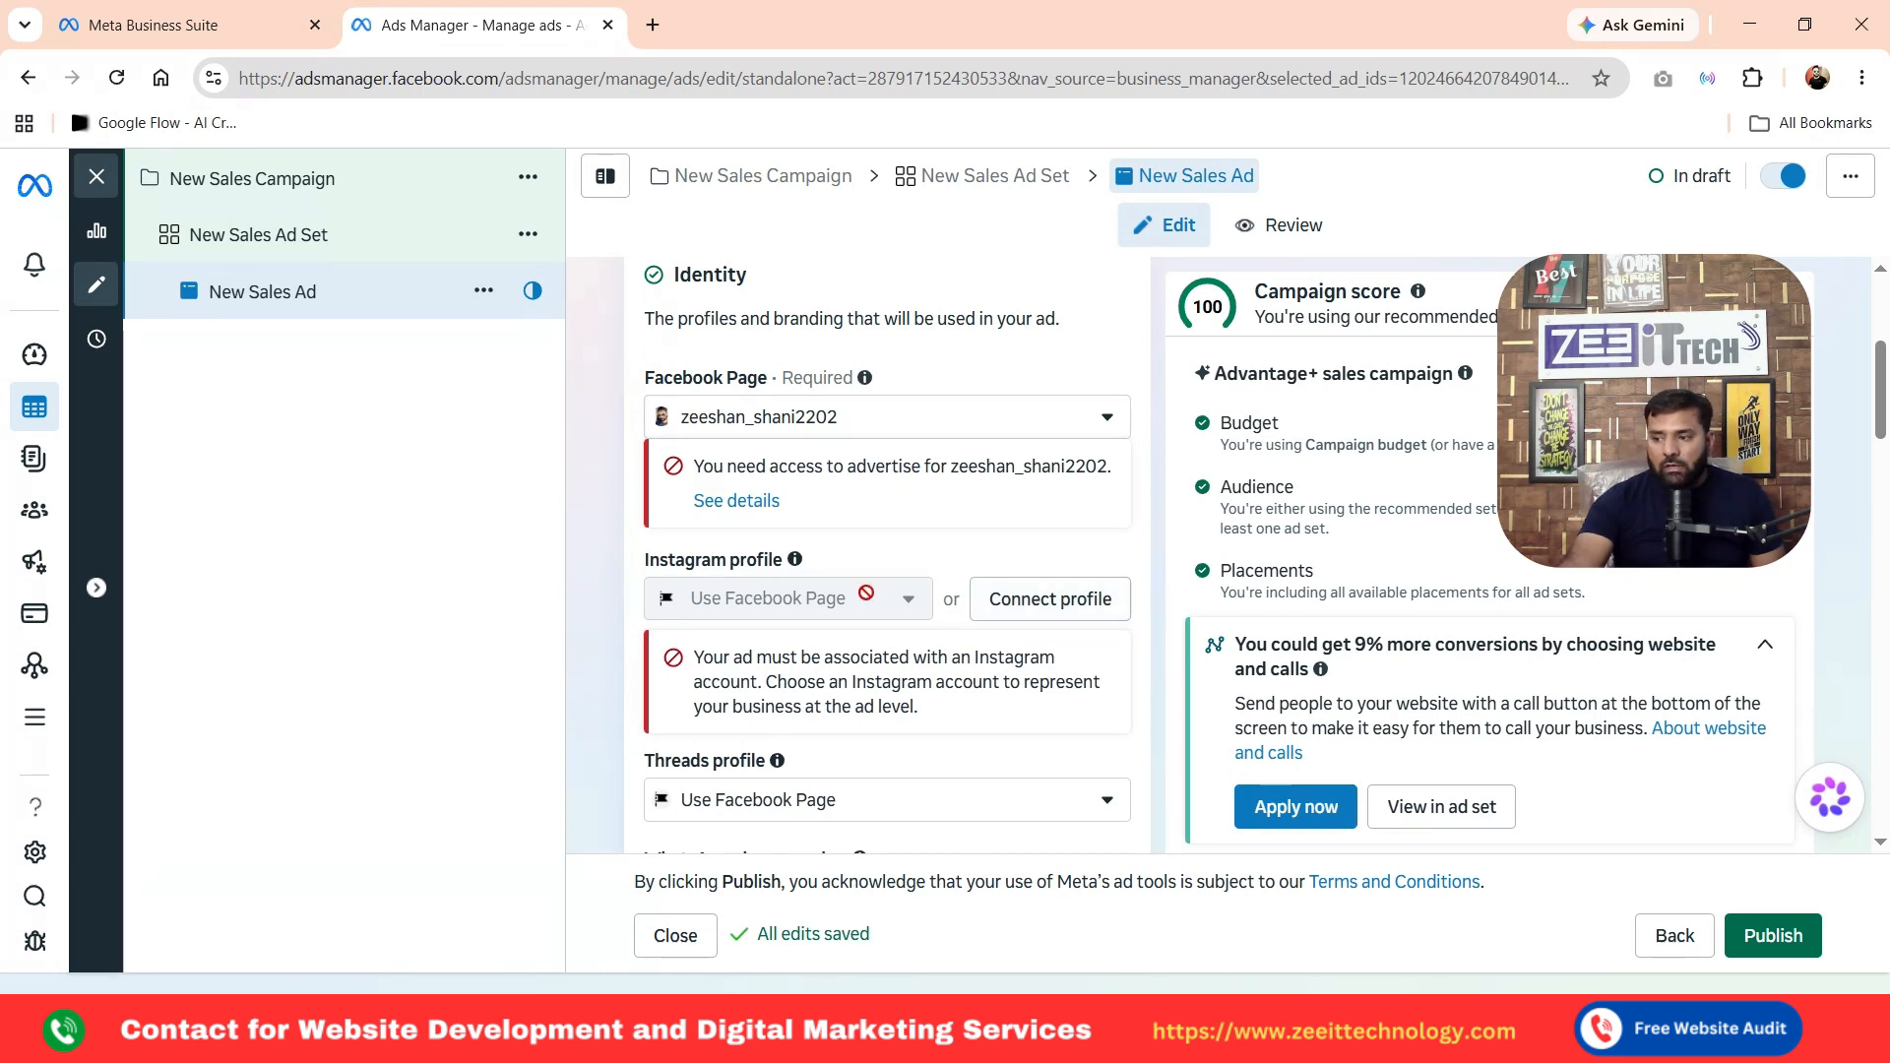
scroll(1049, 608, "down", 1)
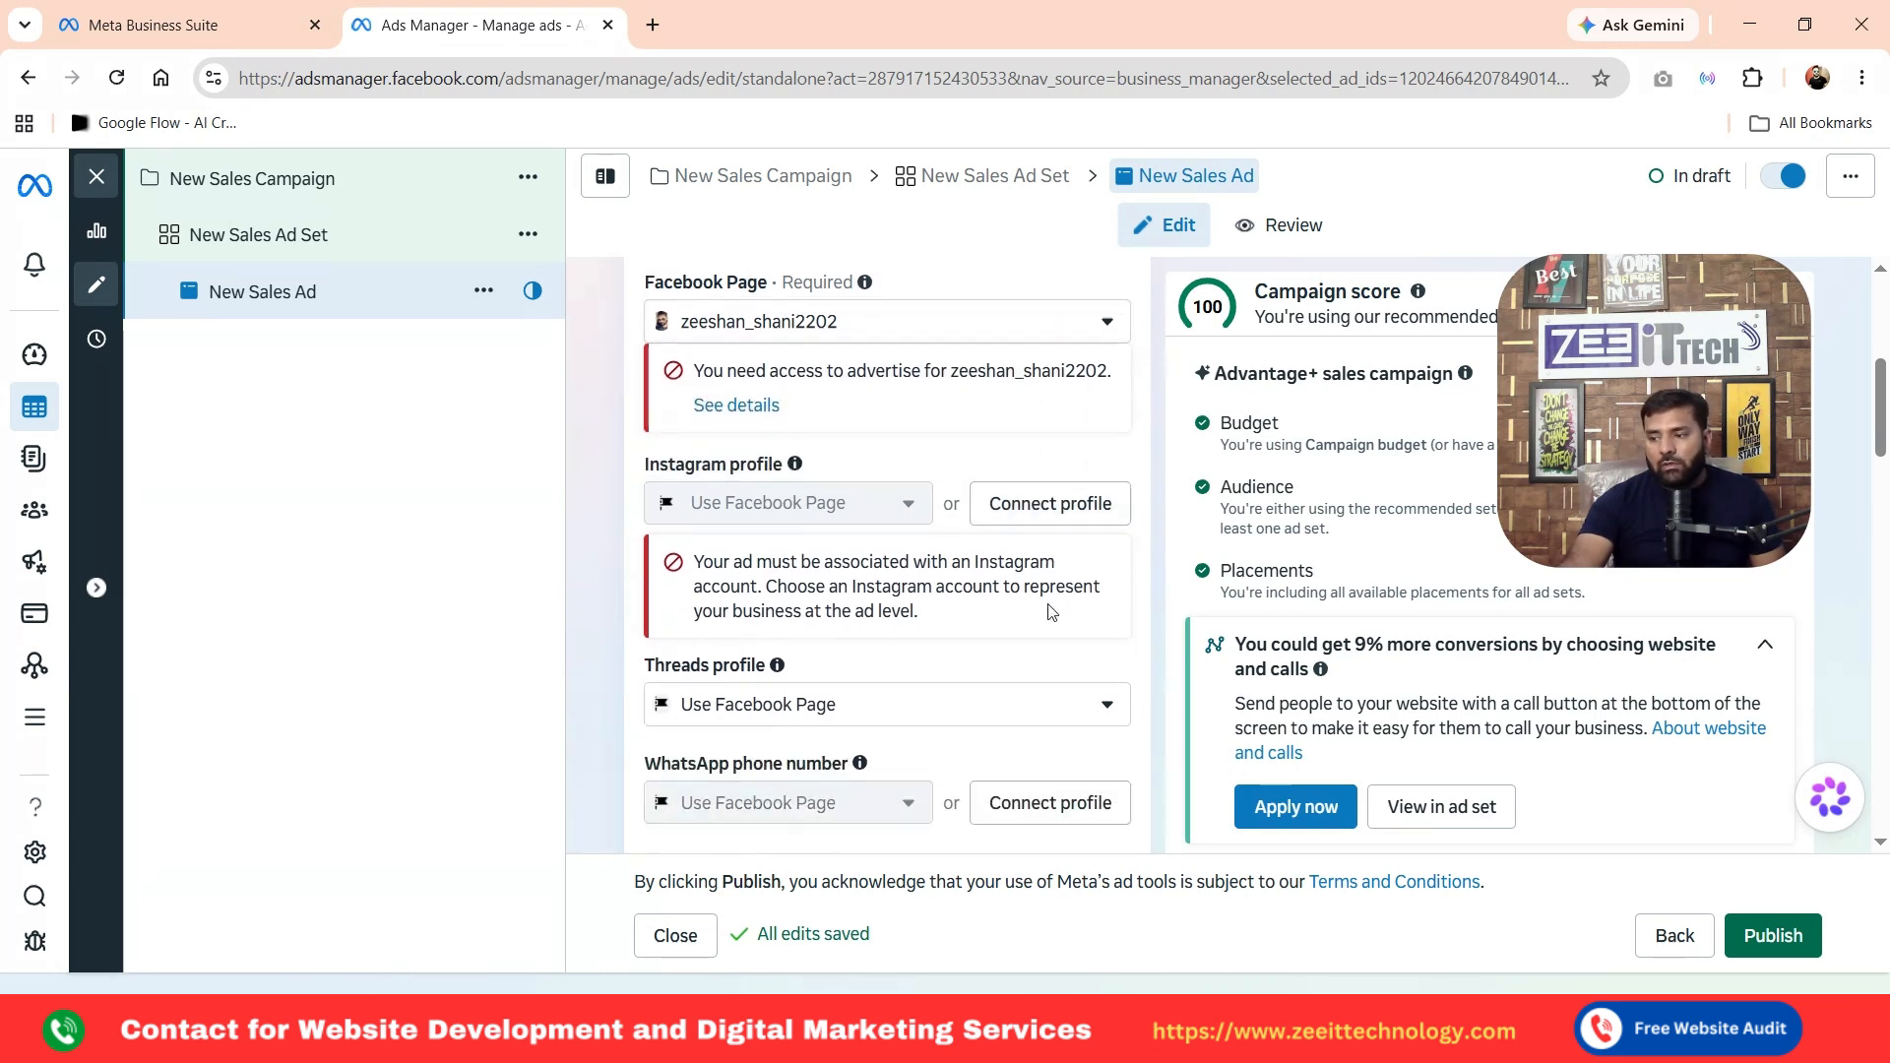
scroll(1051, 611, "down", 3)
left_click(819, 436)
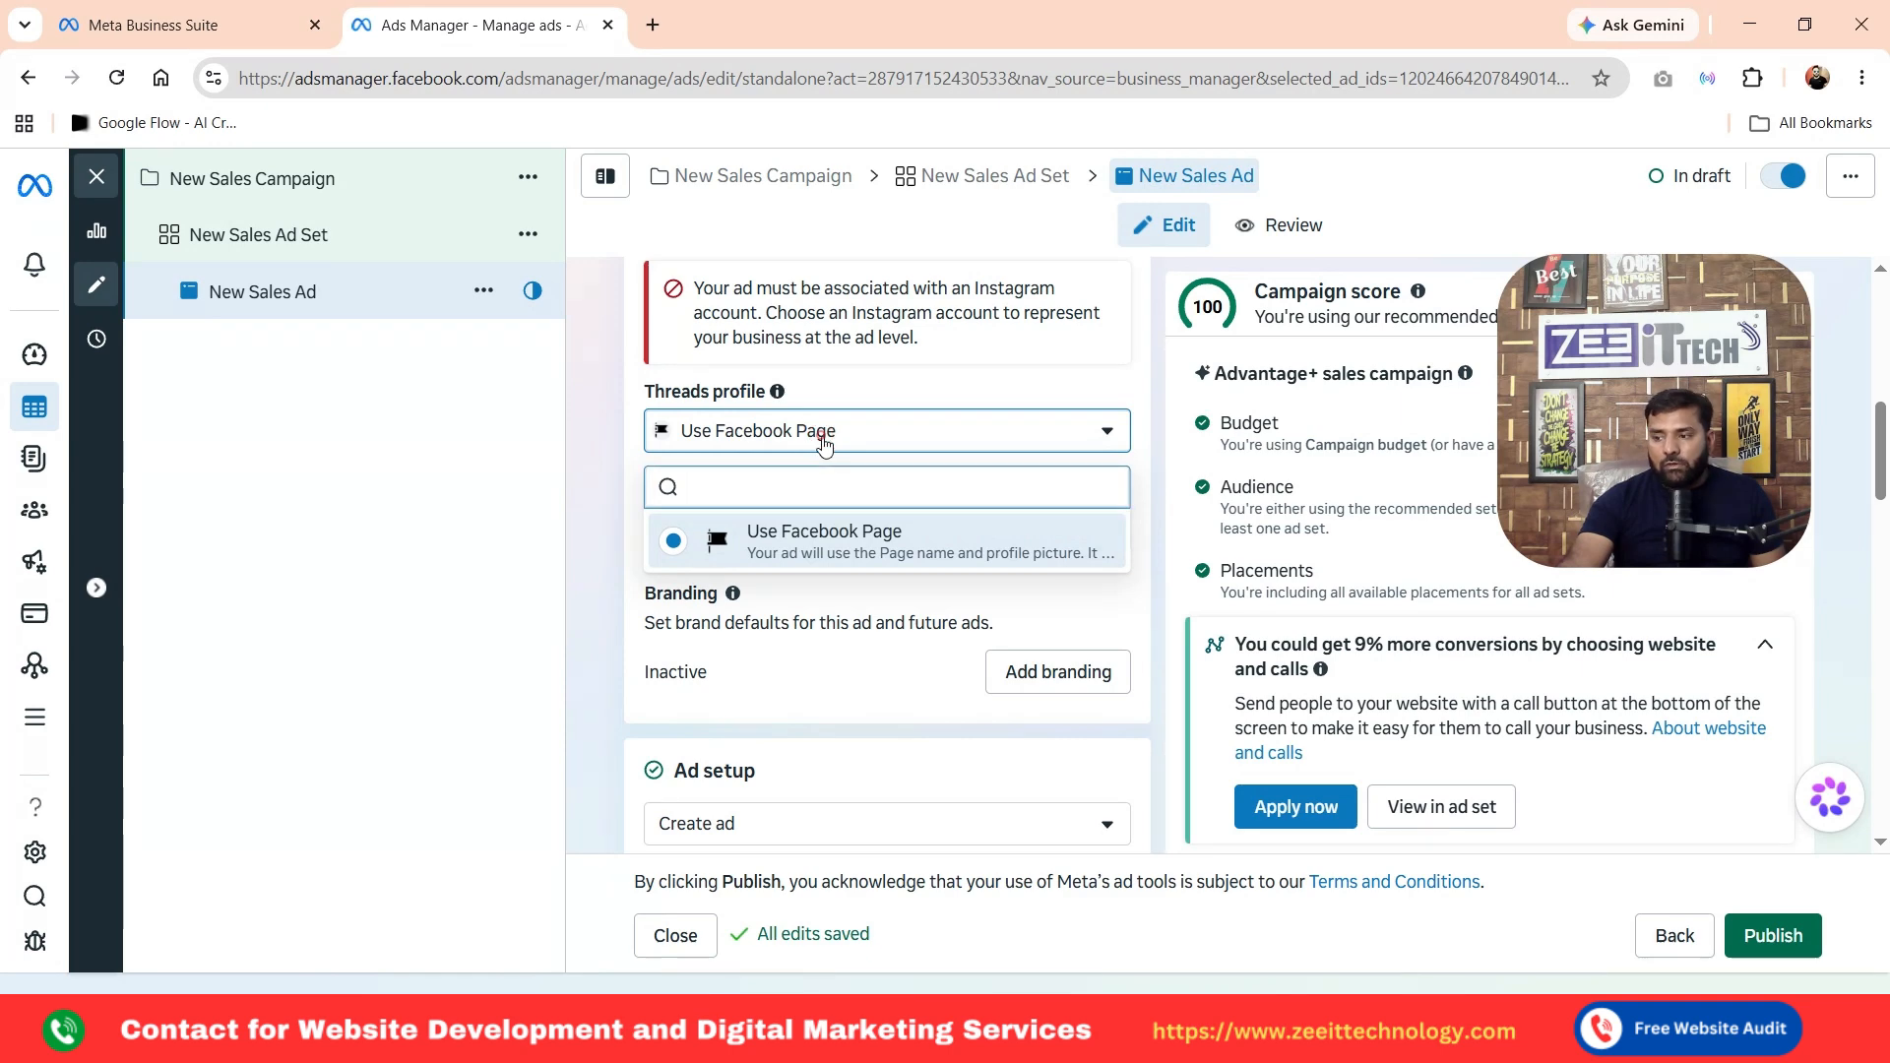
left_click(824, 443)
Set the ad setup of New Sales Ad to "Use existing post"
scroll(824, 443, "down", 4)
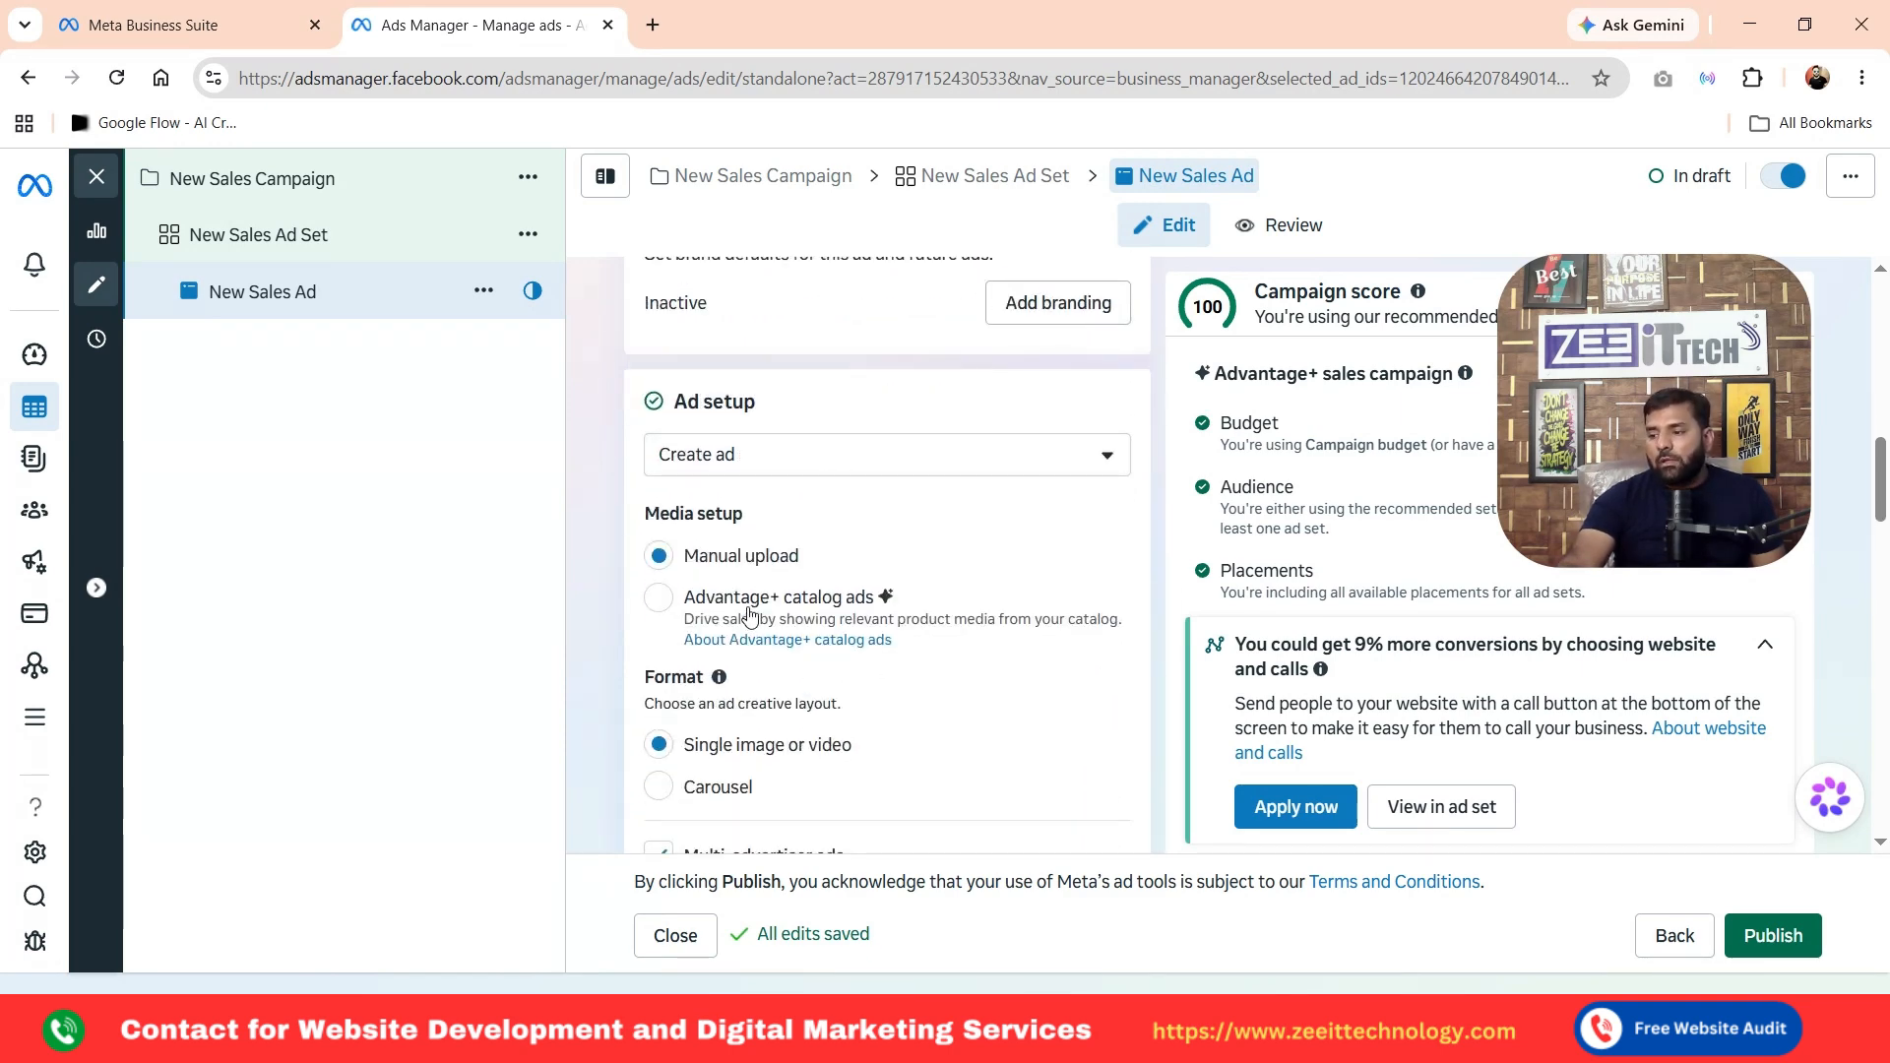
left_click(739, 464)
left_click(765, 553)
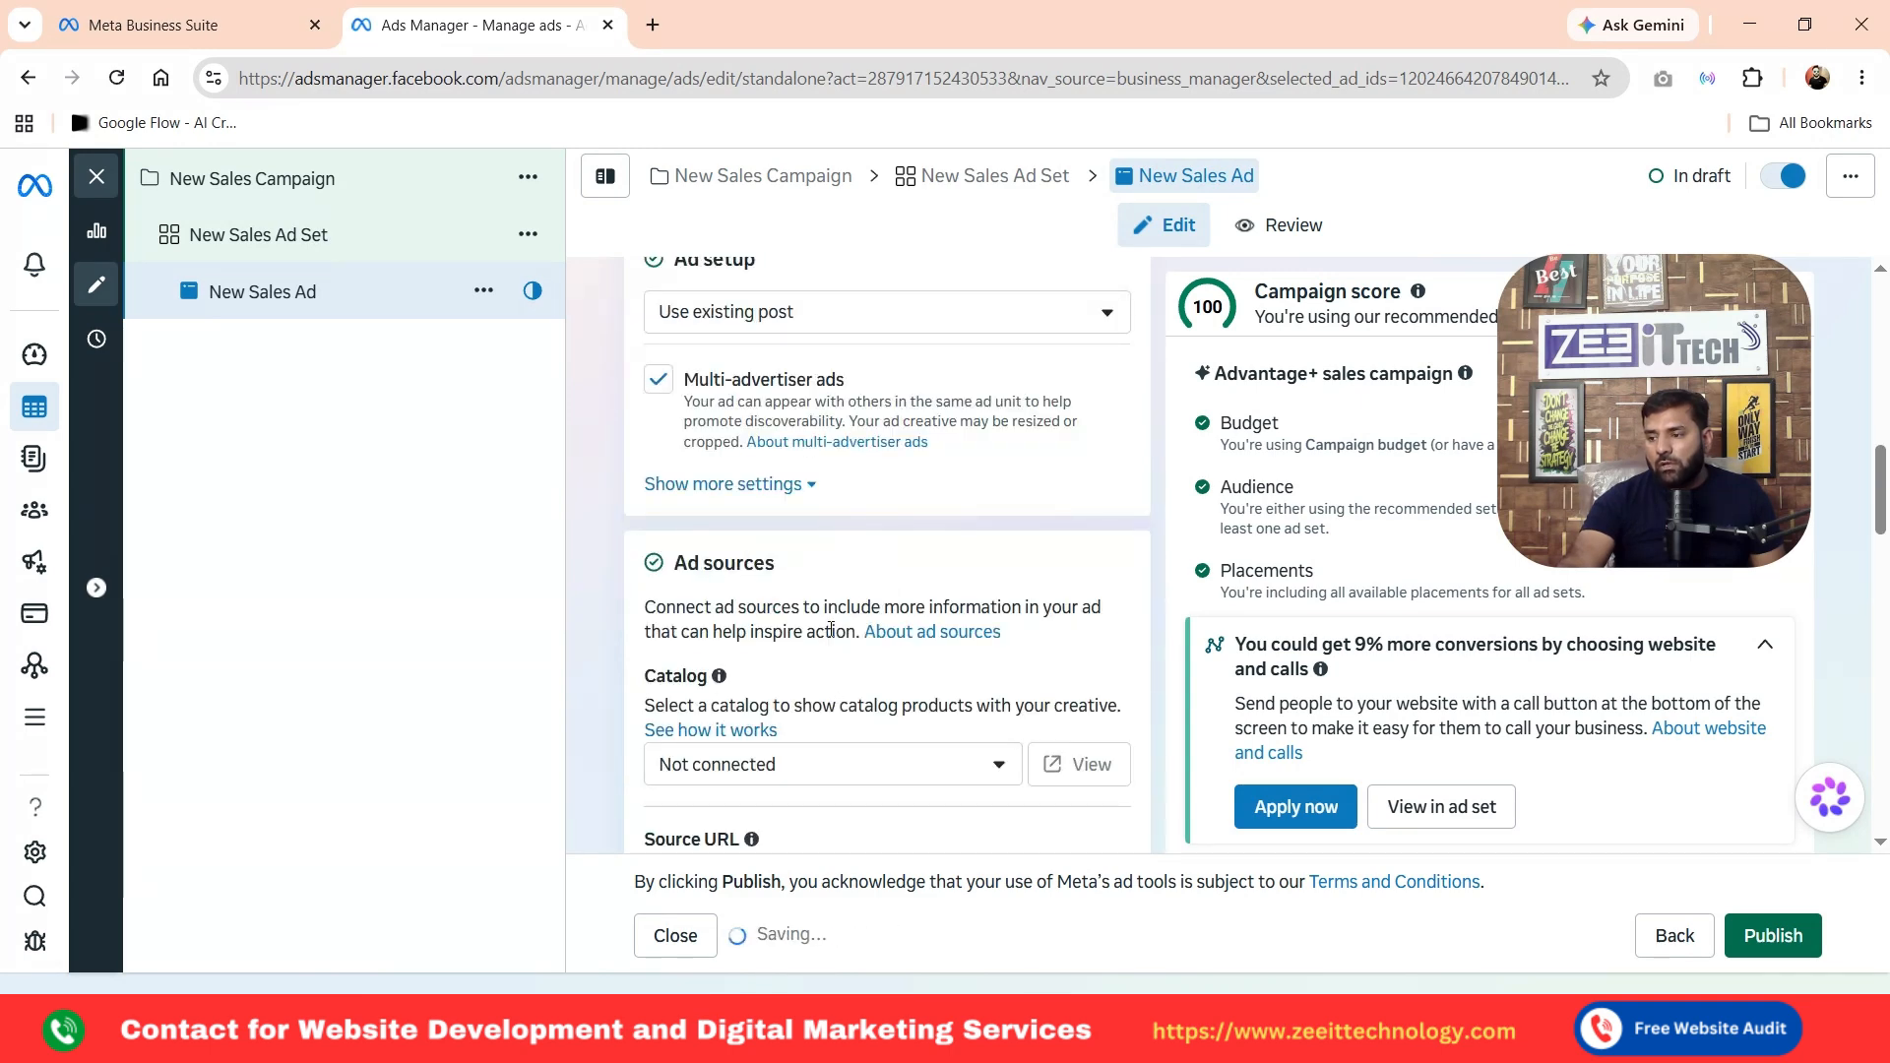
Look through the ad sources and ad creative sections, and check the Facebook and Instagram posts available for selection
scroll(829, 645, "down", 4)
scroll(830, 639, "down", 3)
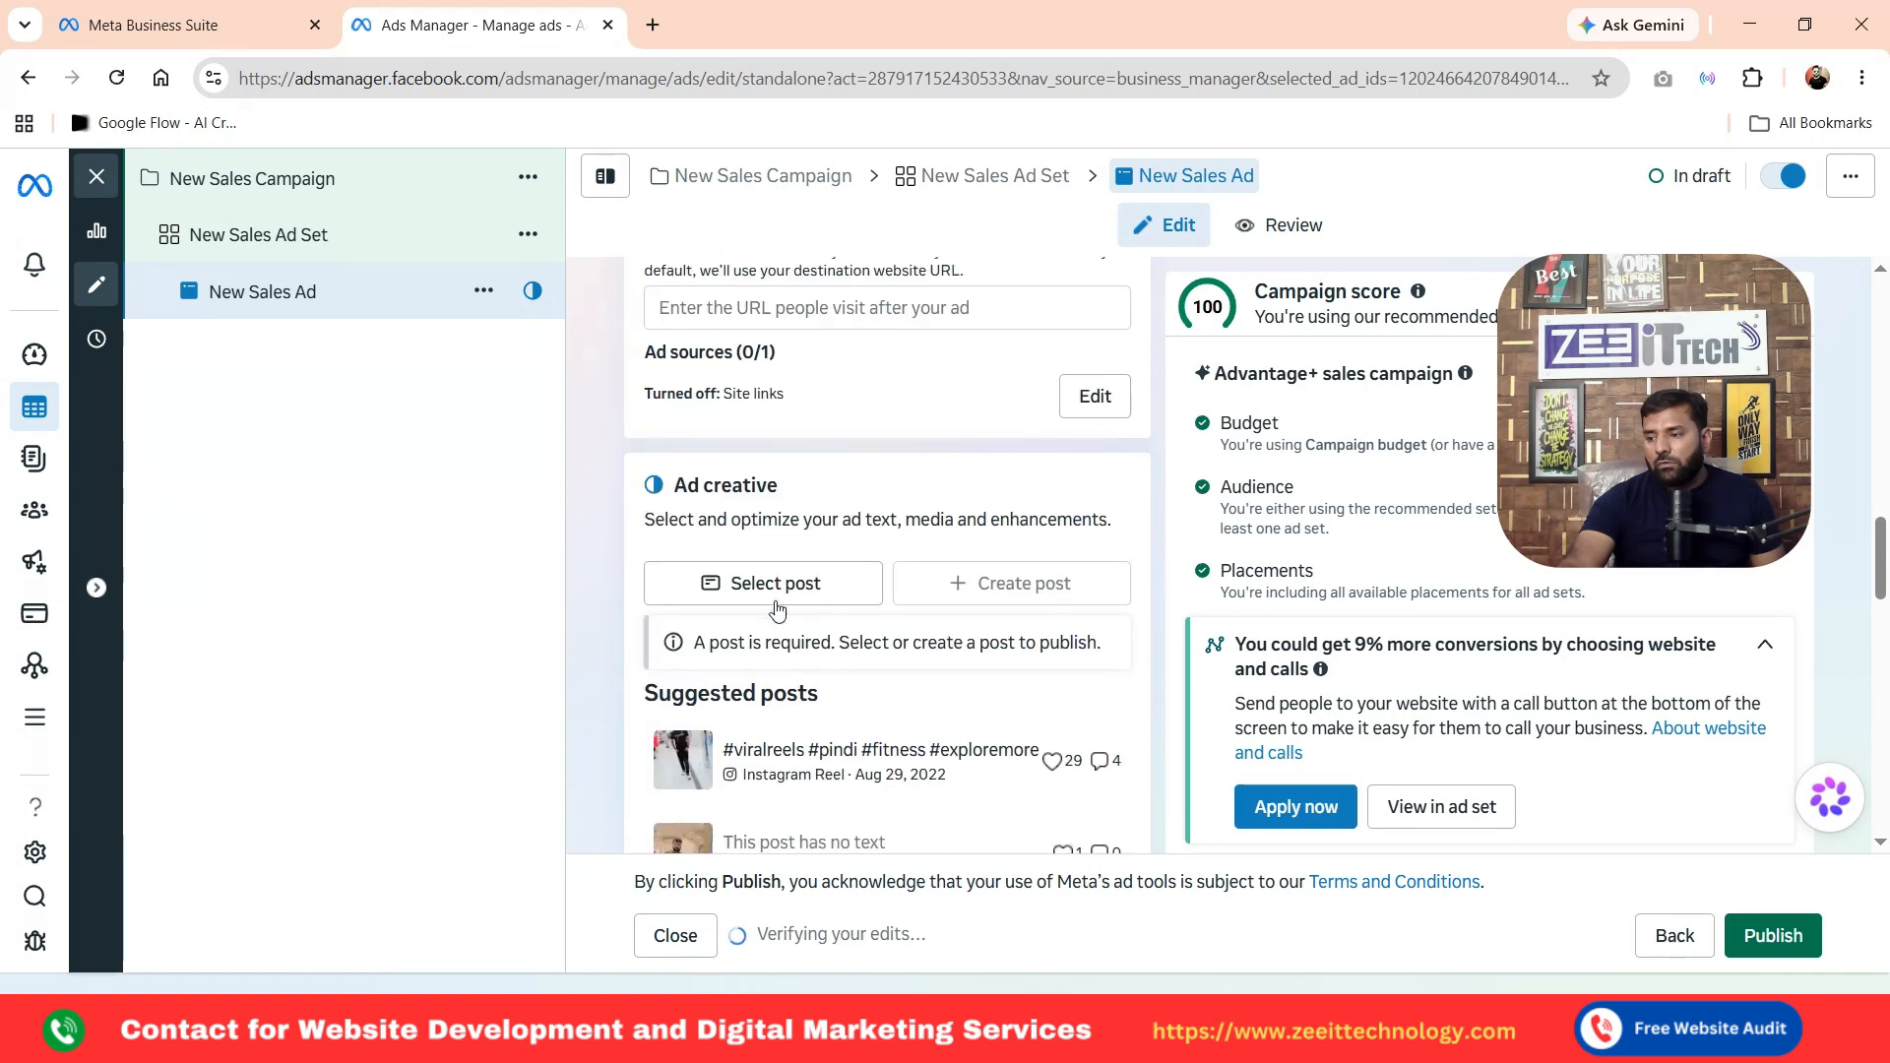
scroll(864, 681, "down", 2)
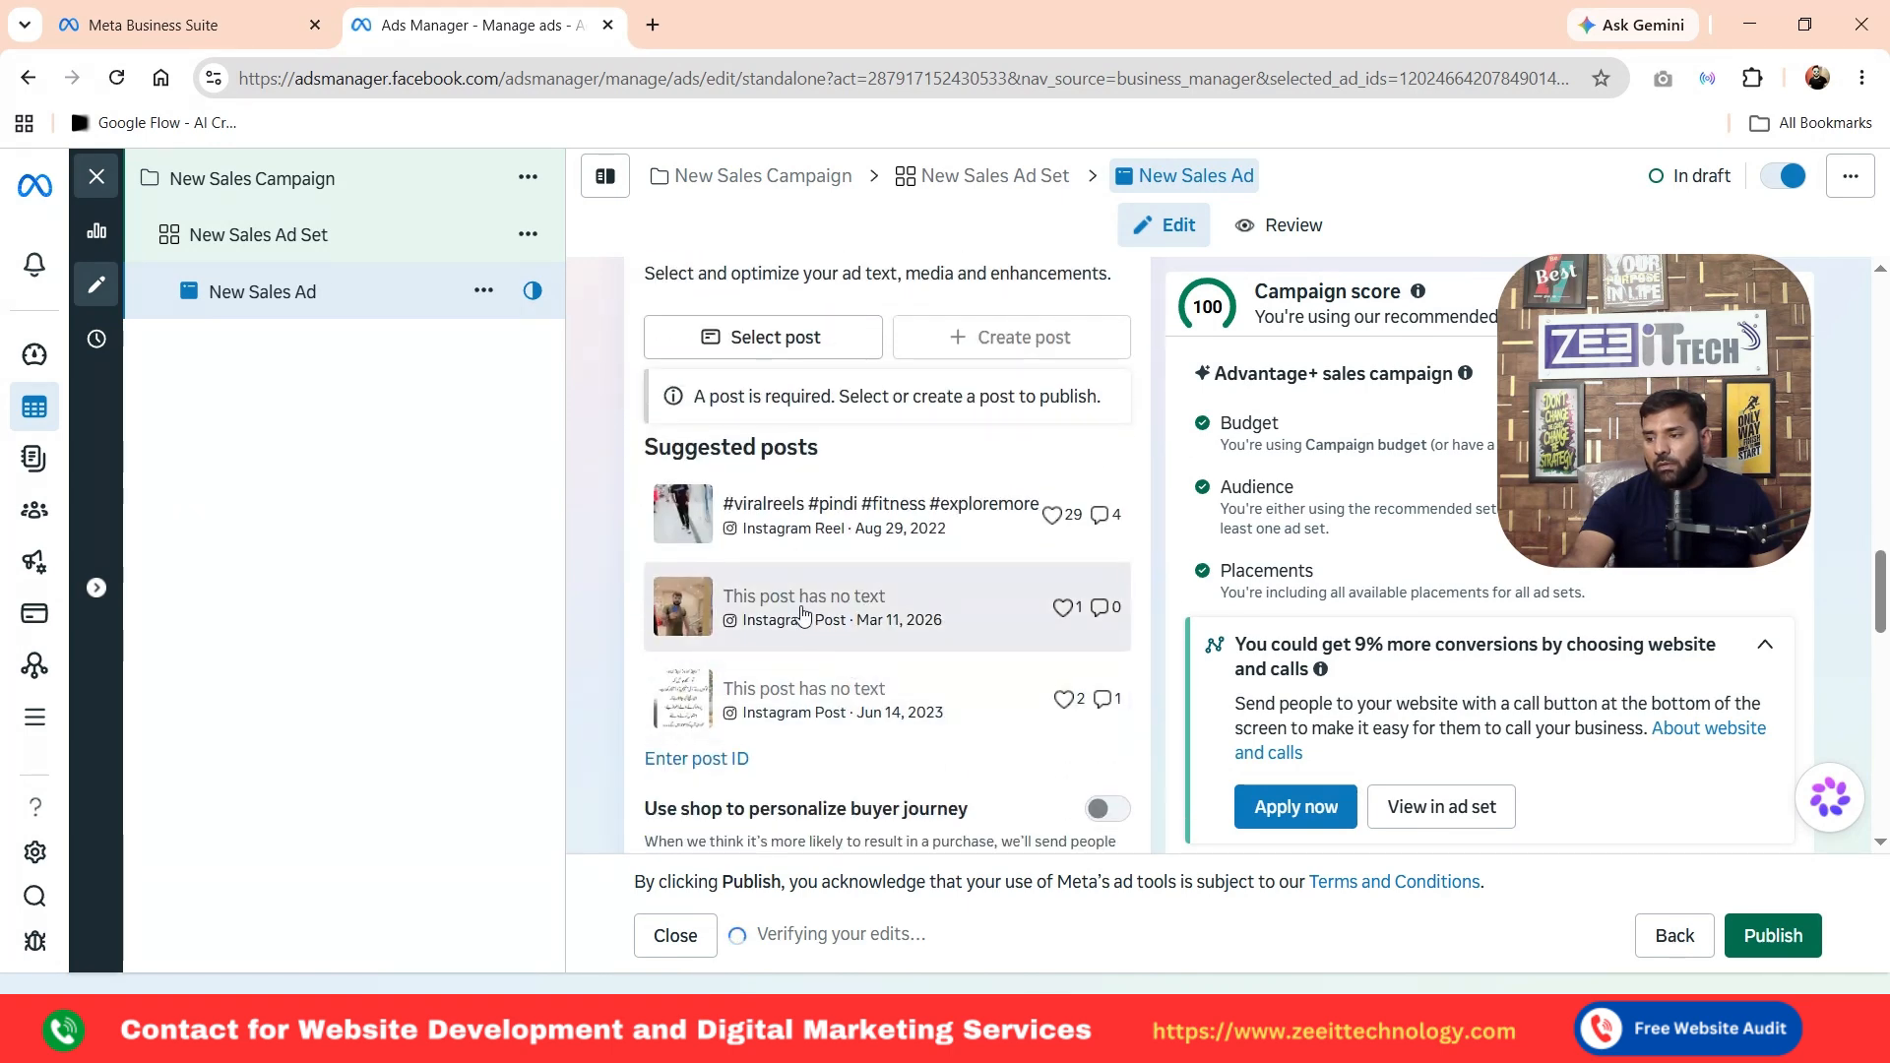
left_click(757, 343)
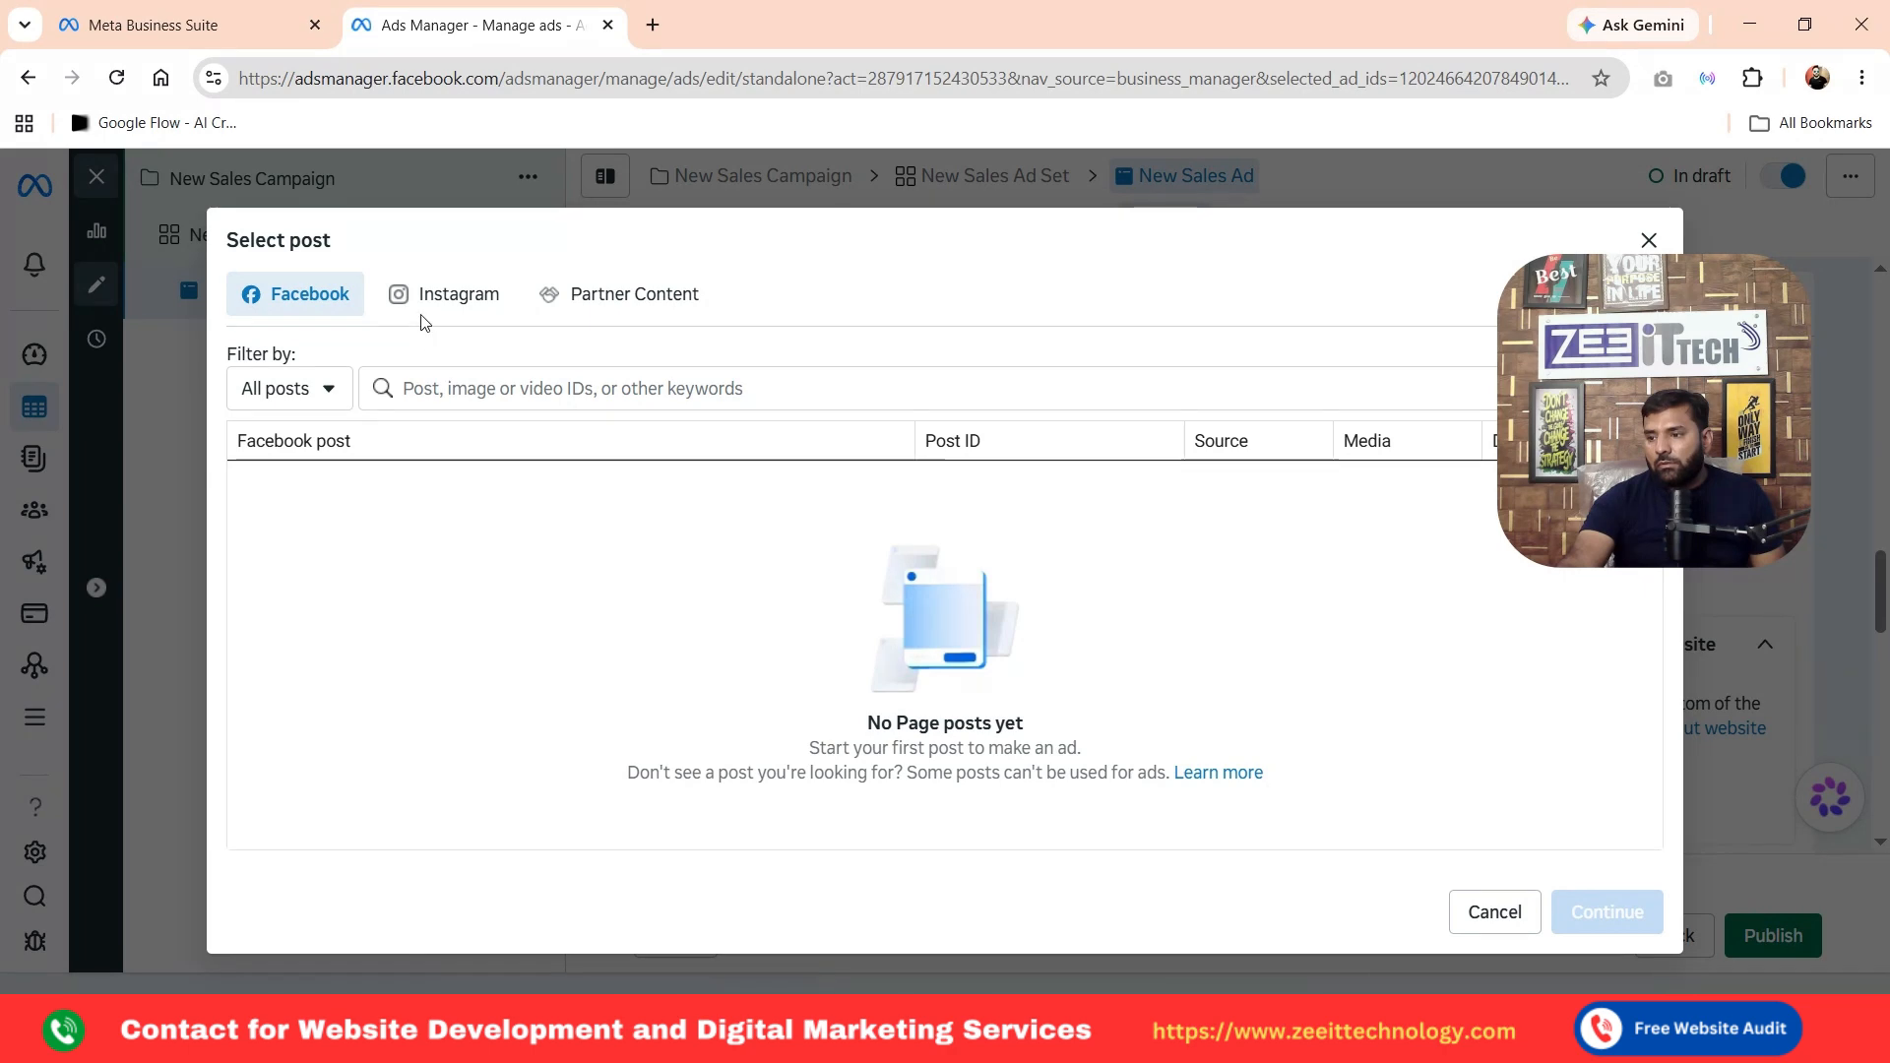
left_click(445, 296)
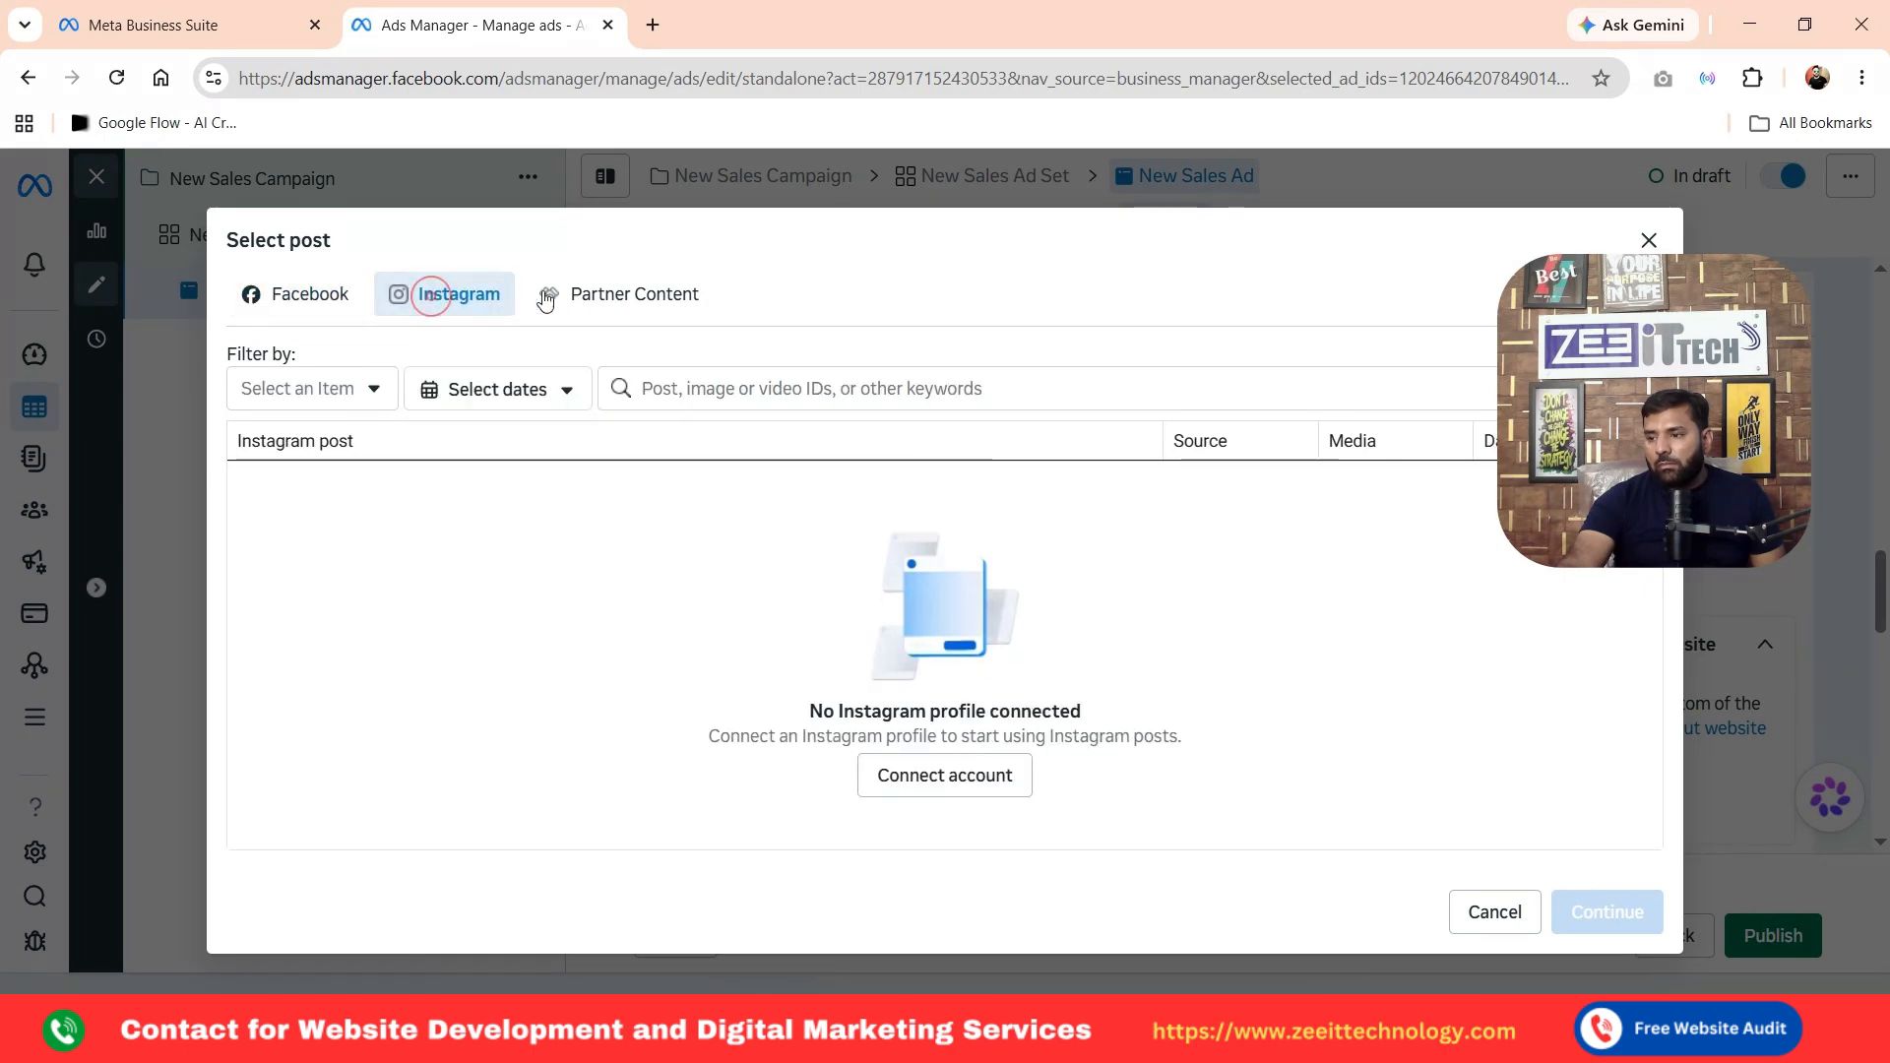
left_click(300, 294)
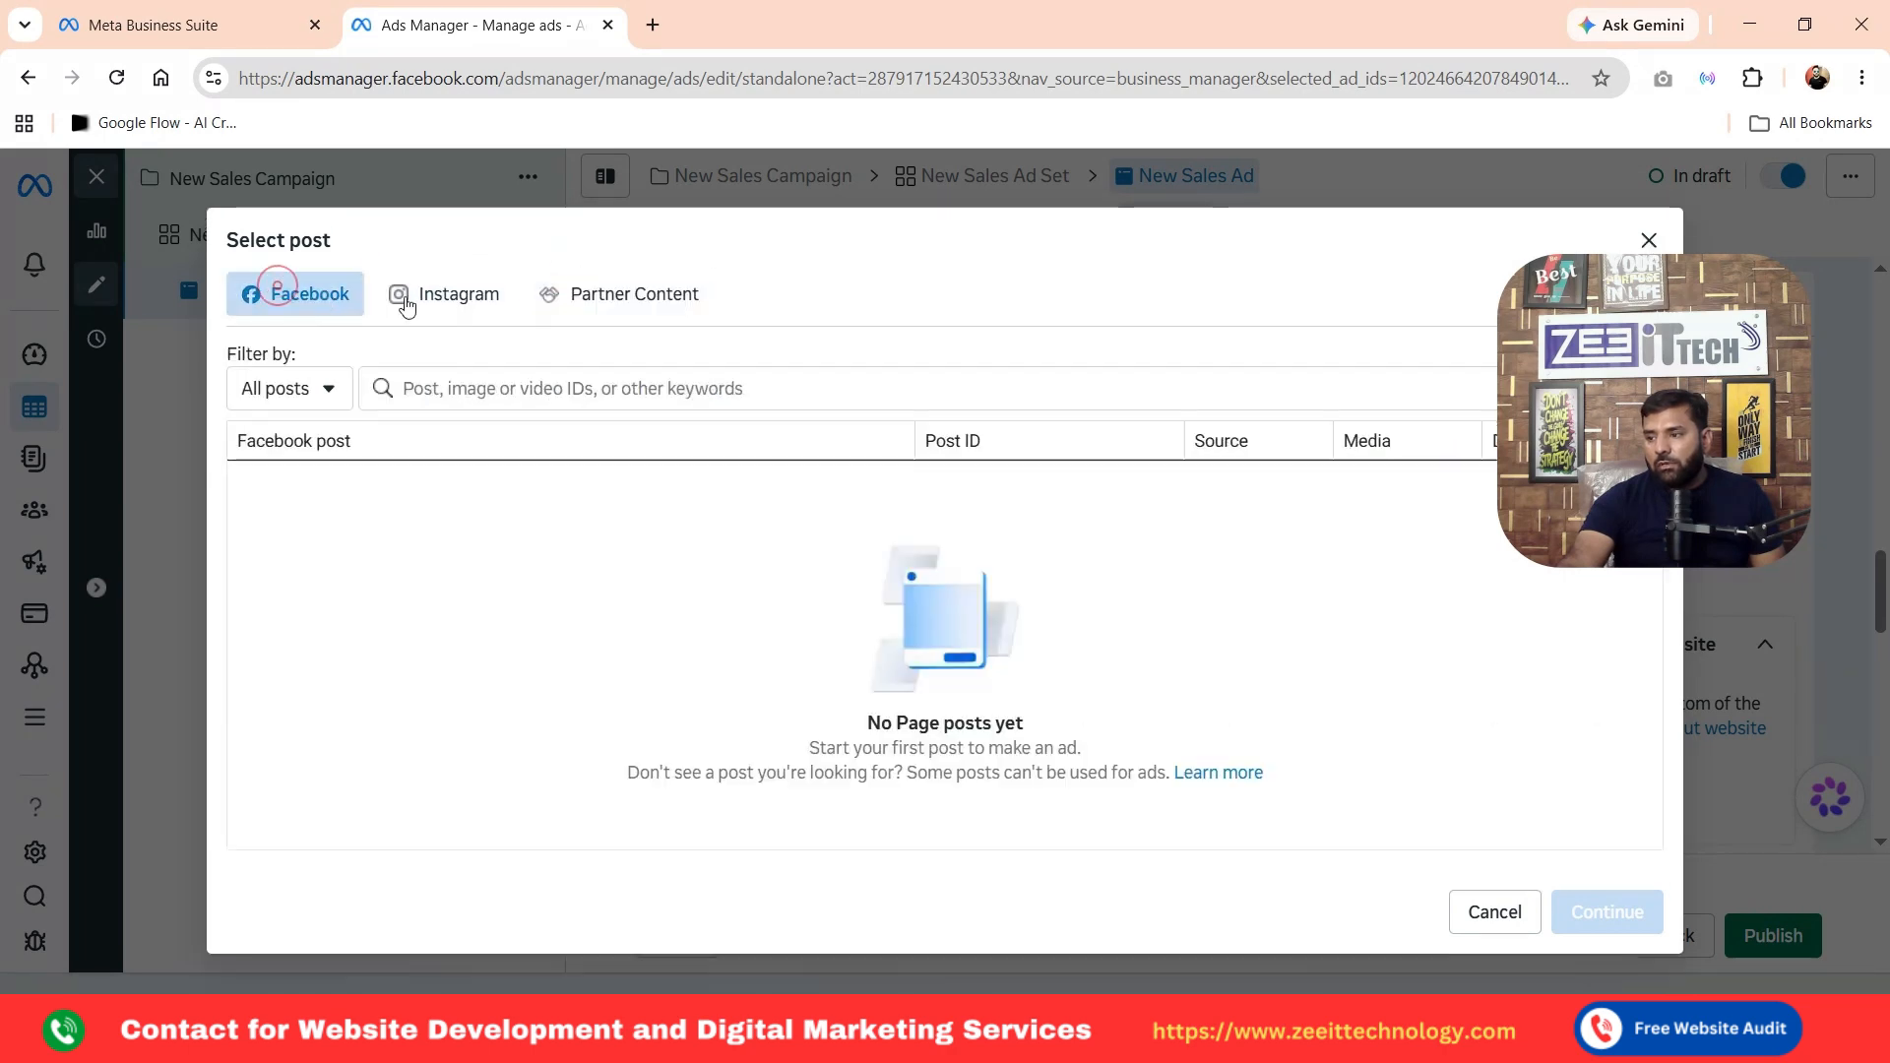
left_click(1648, 240)
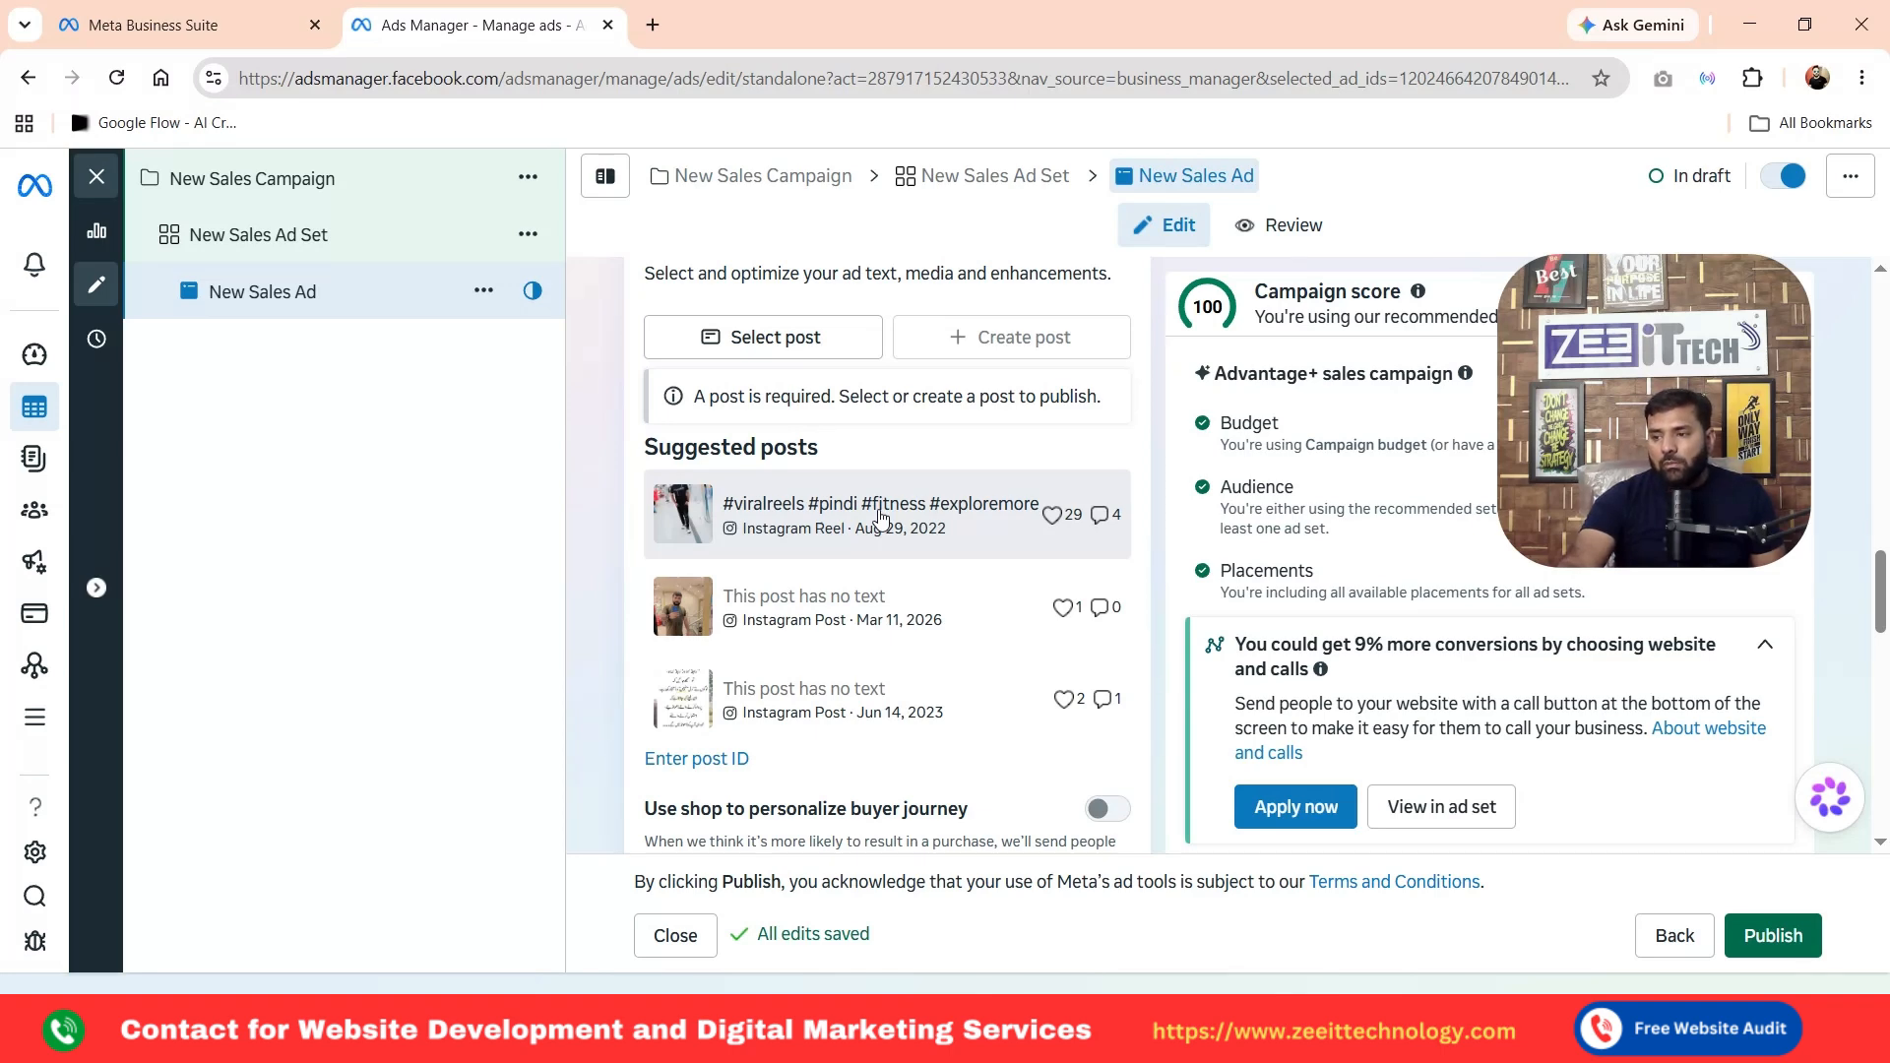
Review the ad's promotion and tracking settings, try App events tracking on and off, and dismiss the inactive Meta Pixel notice
scroll(906, 528, "down", 3)
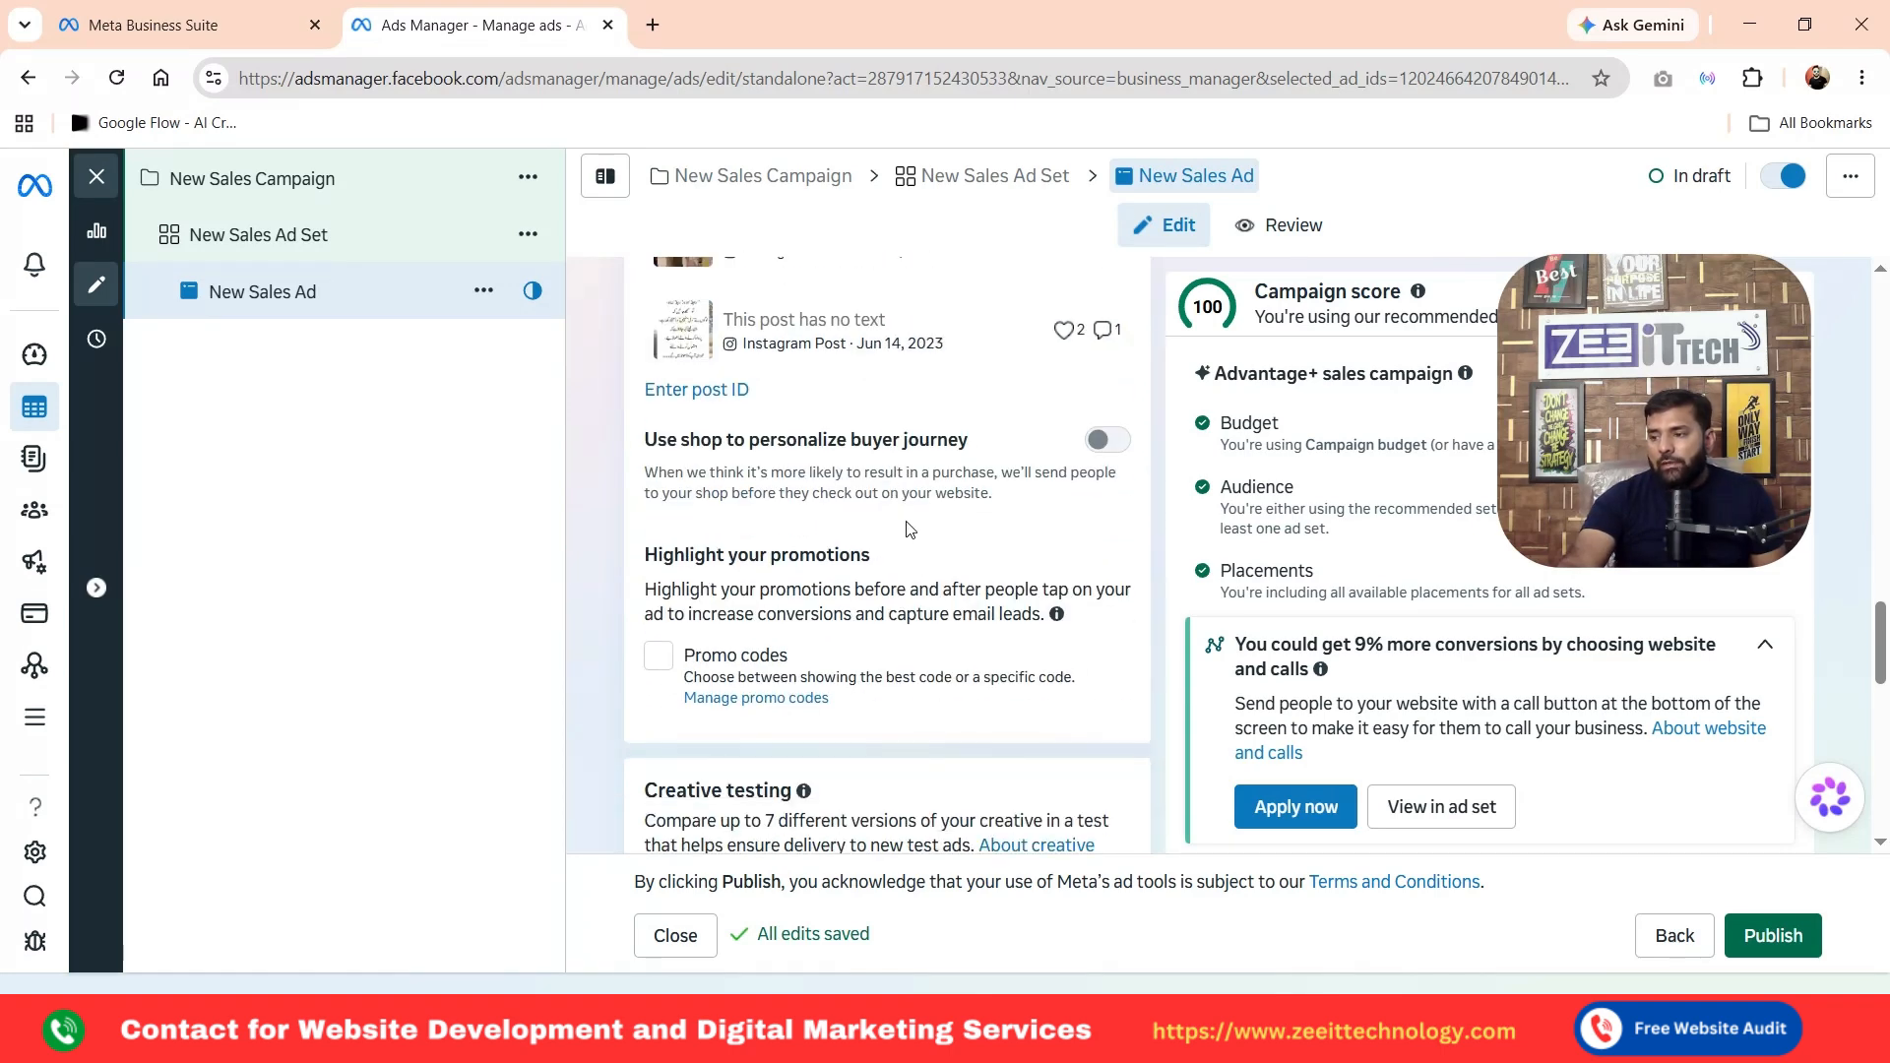
scroll(907, 528, "down", 5)
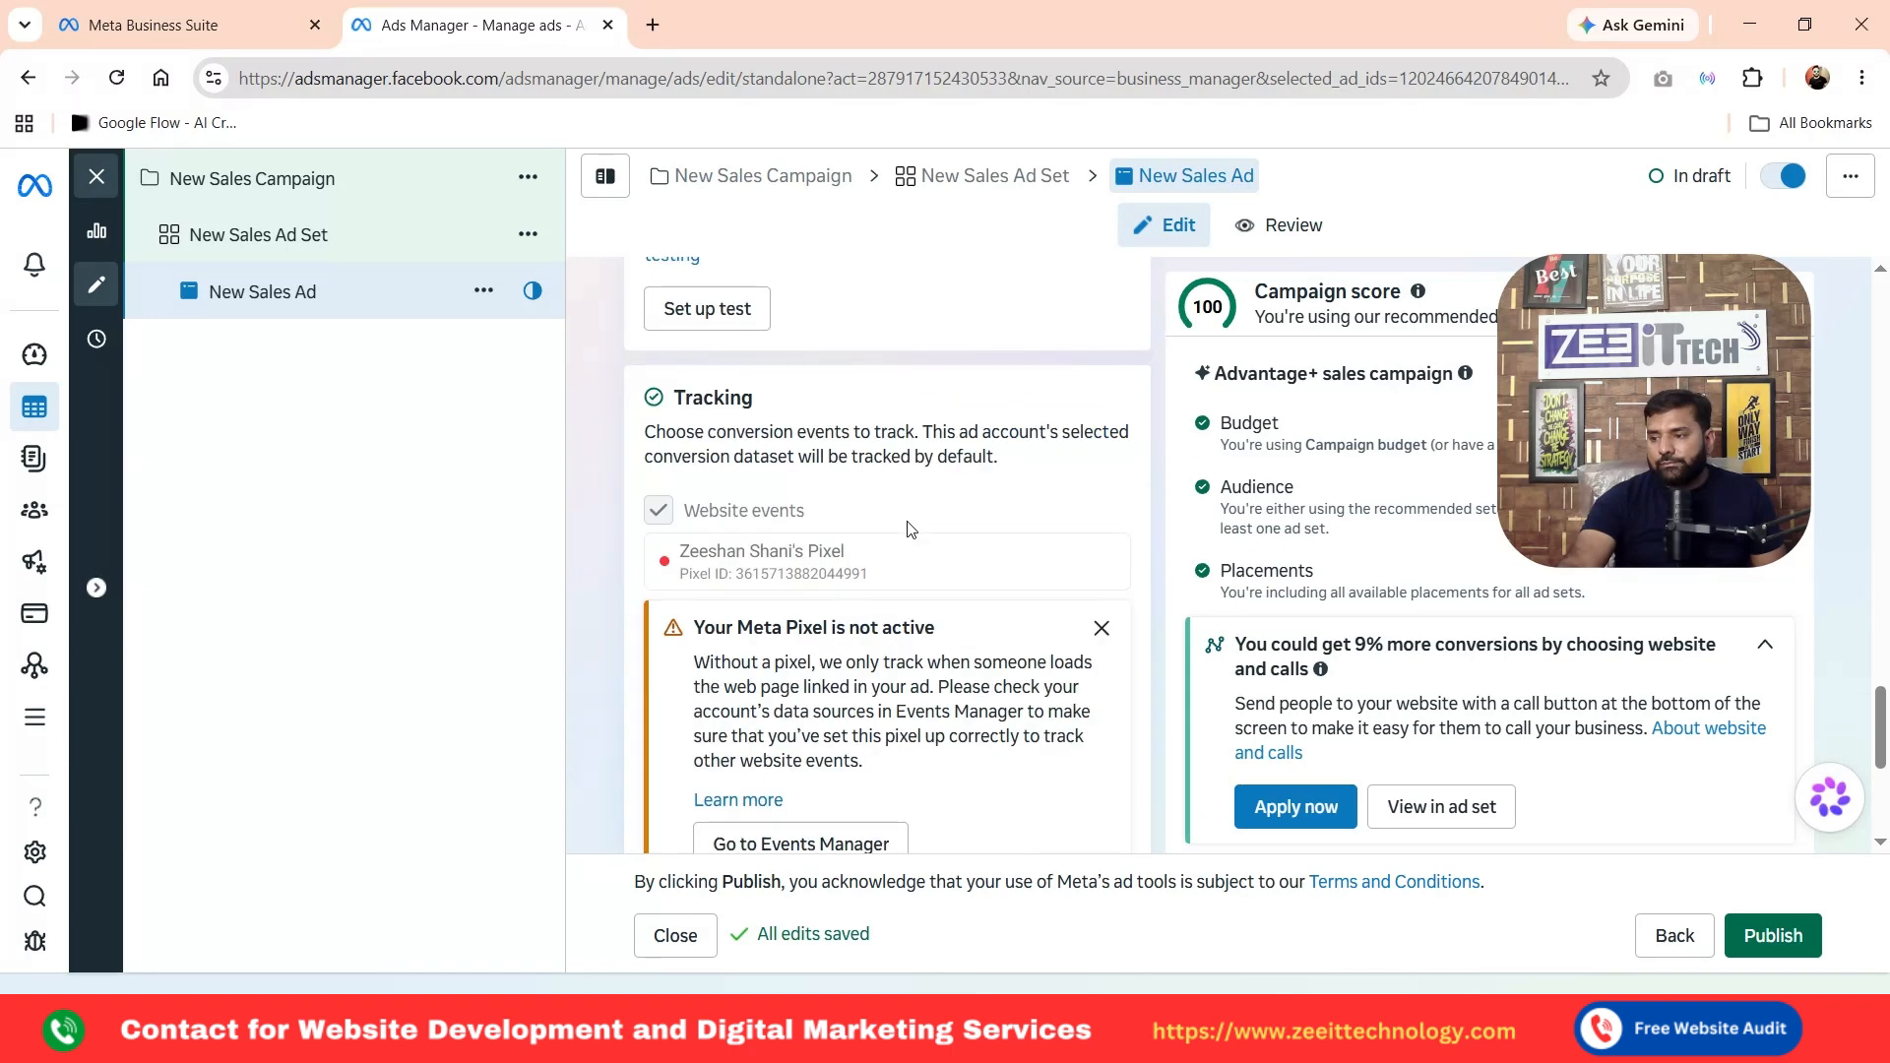
scroll(910, 529, "down", 3)
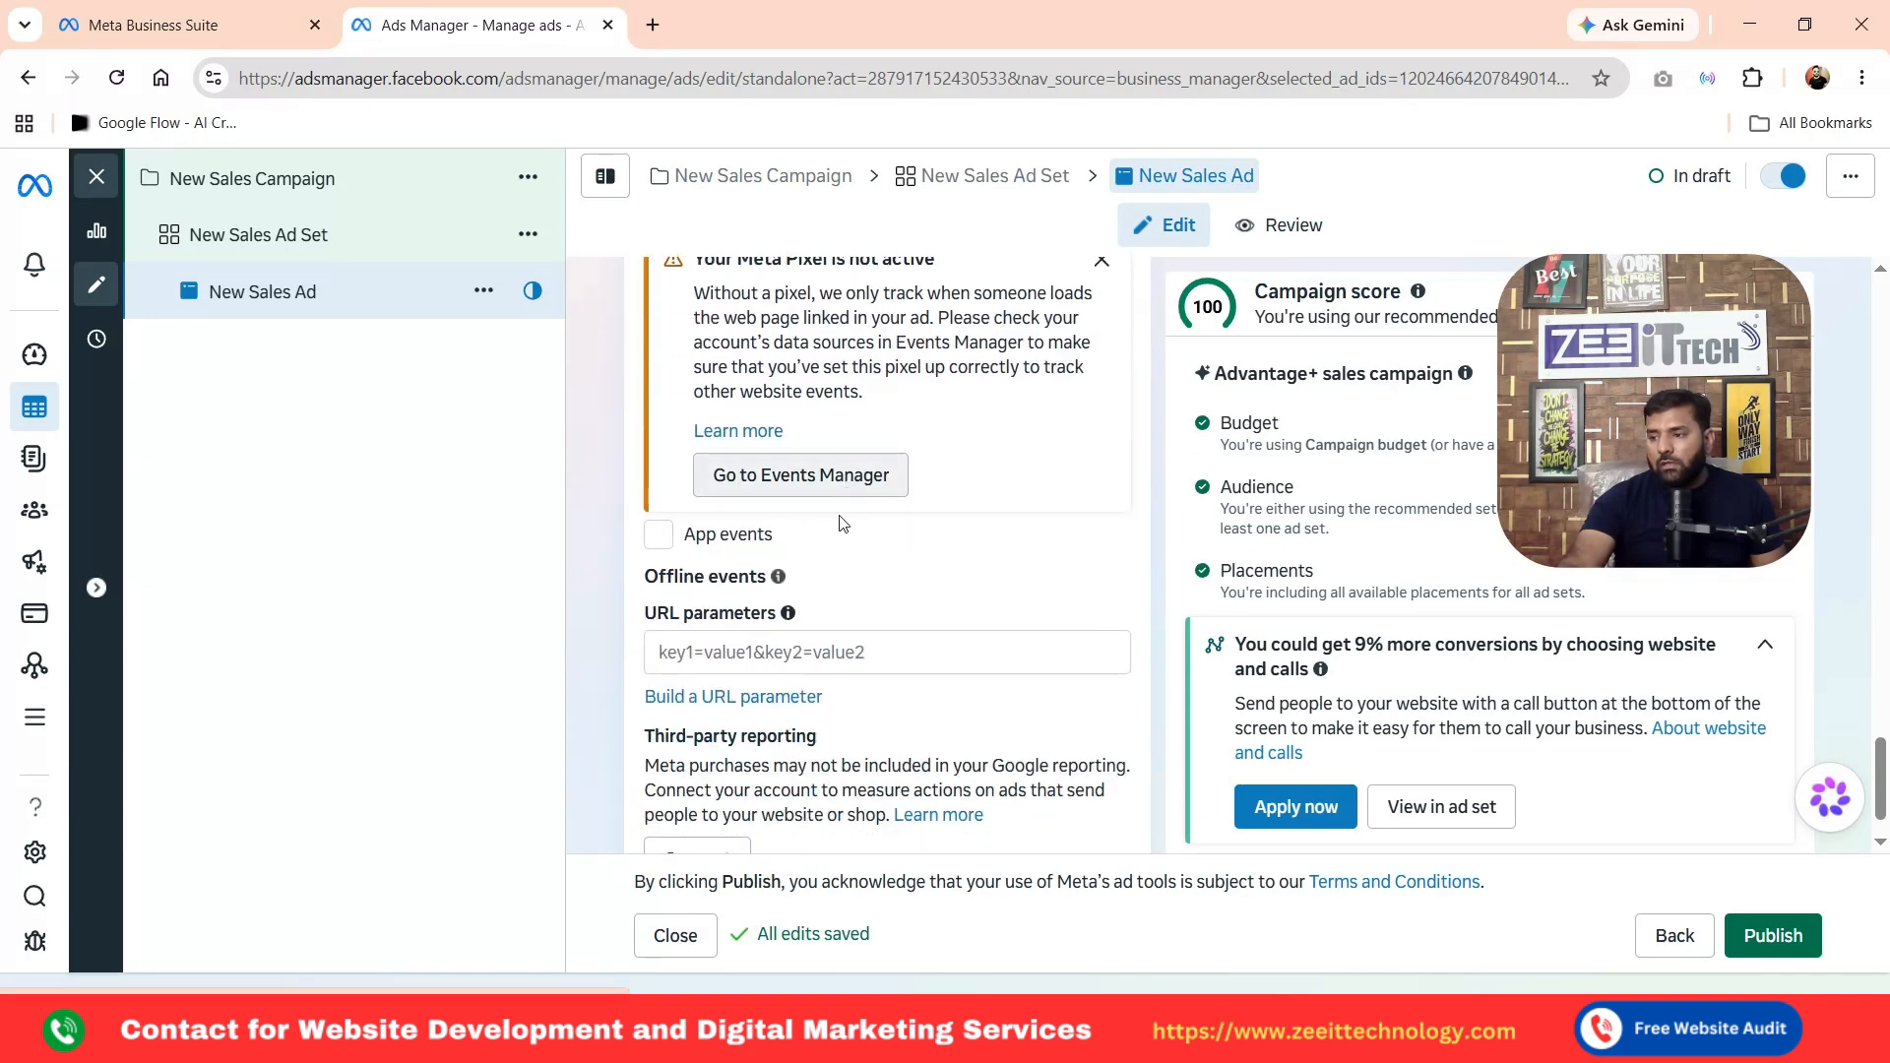
left_click(659, 540)
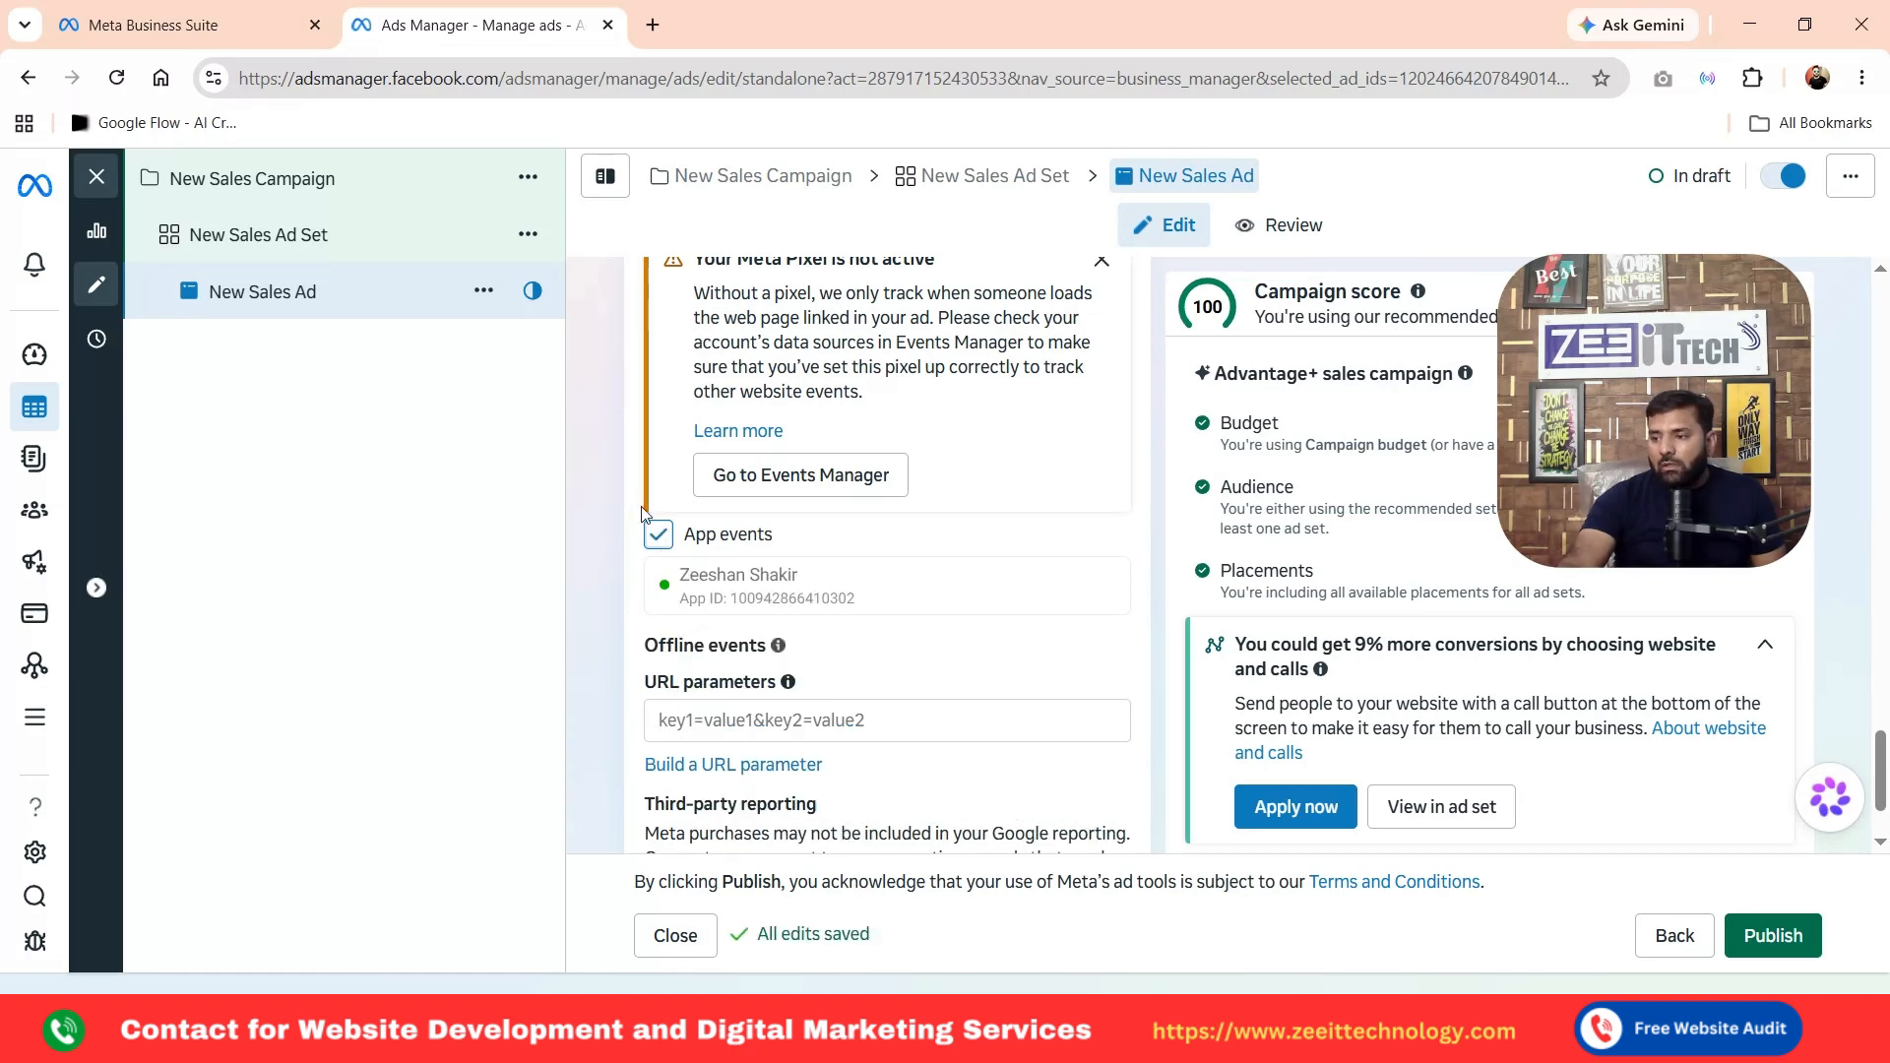
left_click(658, 537)
scroll(909, 635, "up", 3)
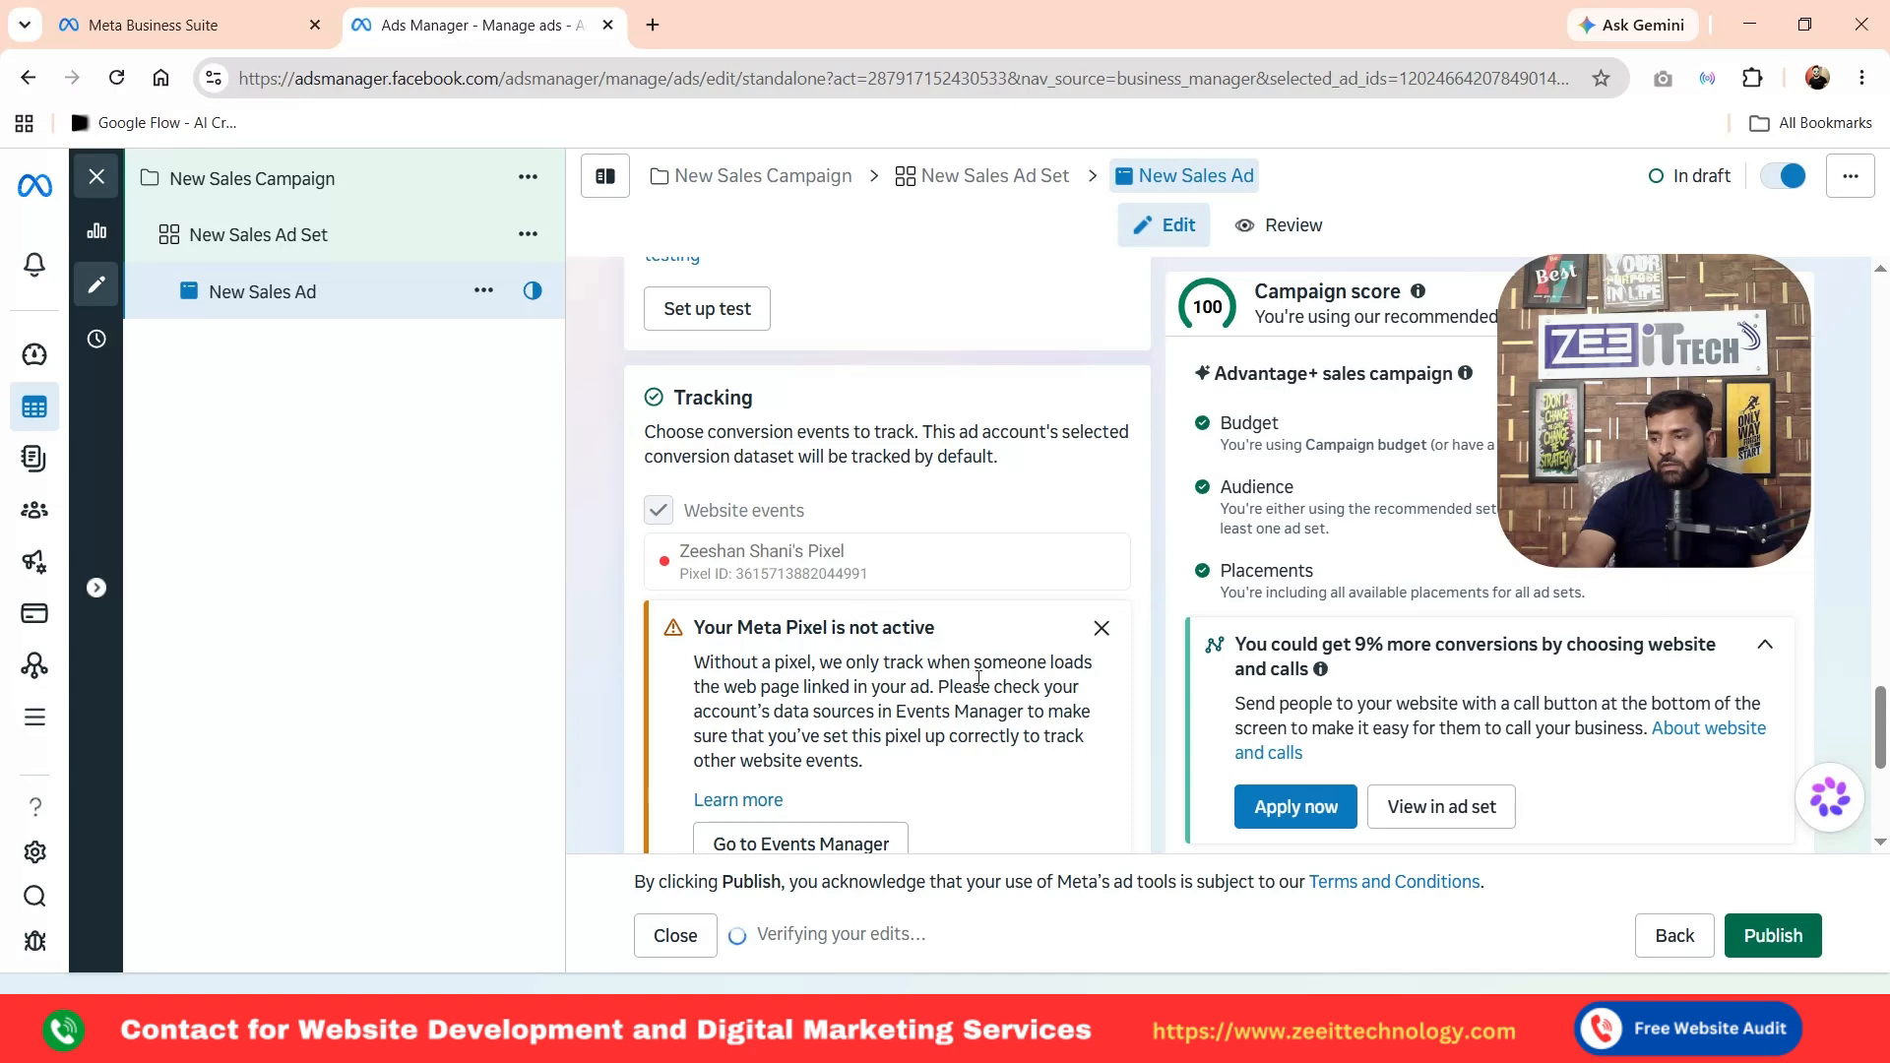
left_click(1099, 626)
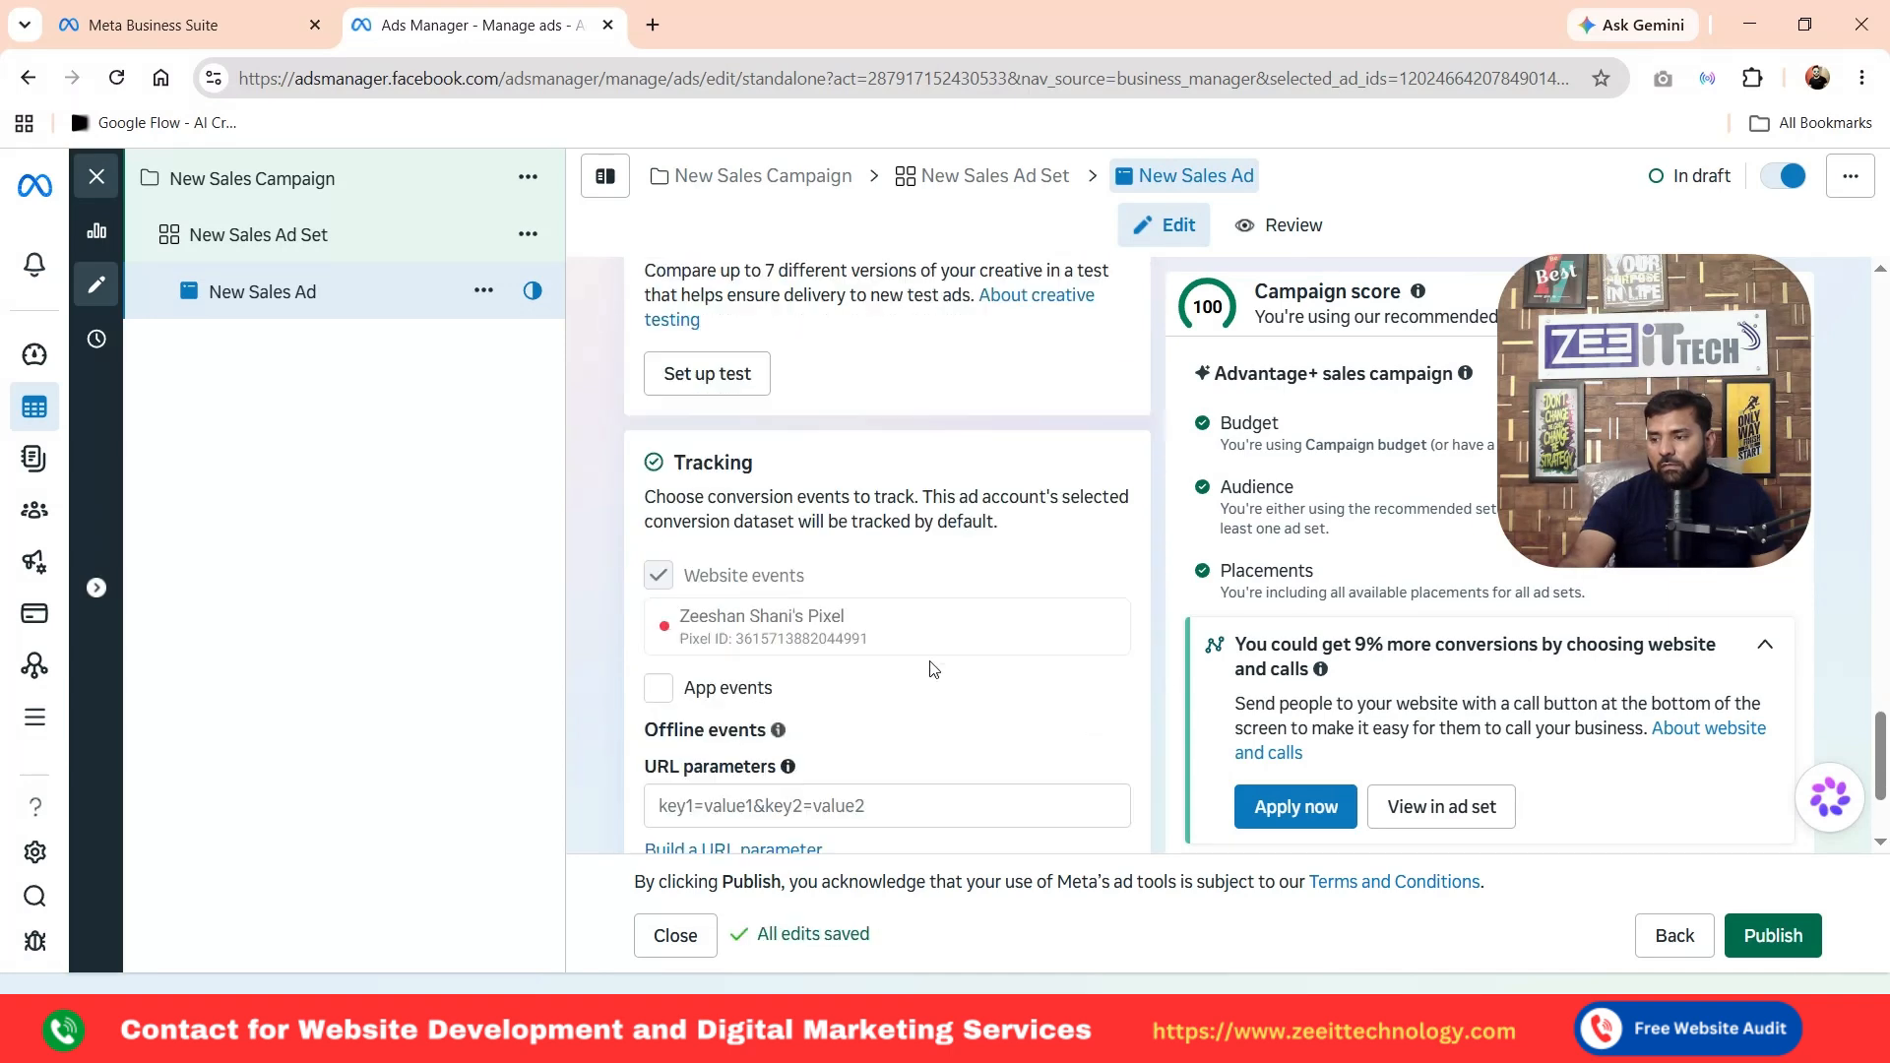
Check the Facebook, Instagram and Partner Content post sources again, and use the suggested Instagram Reel of Aug 29, 2022 for the ad
scroll(886, 654, "up", 10)
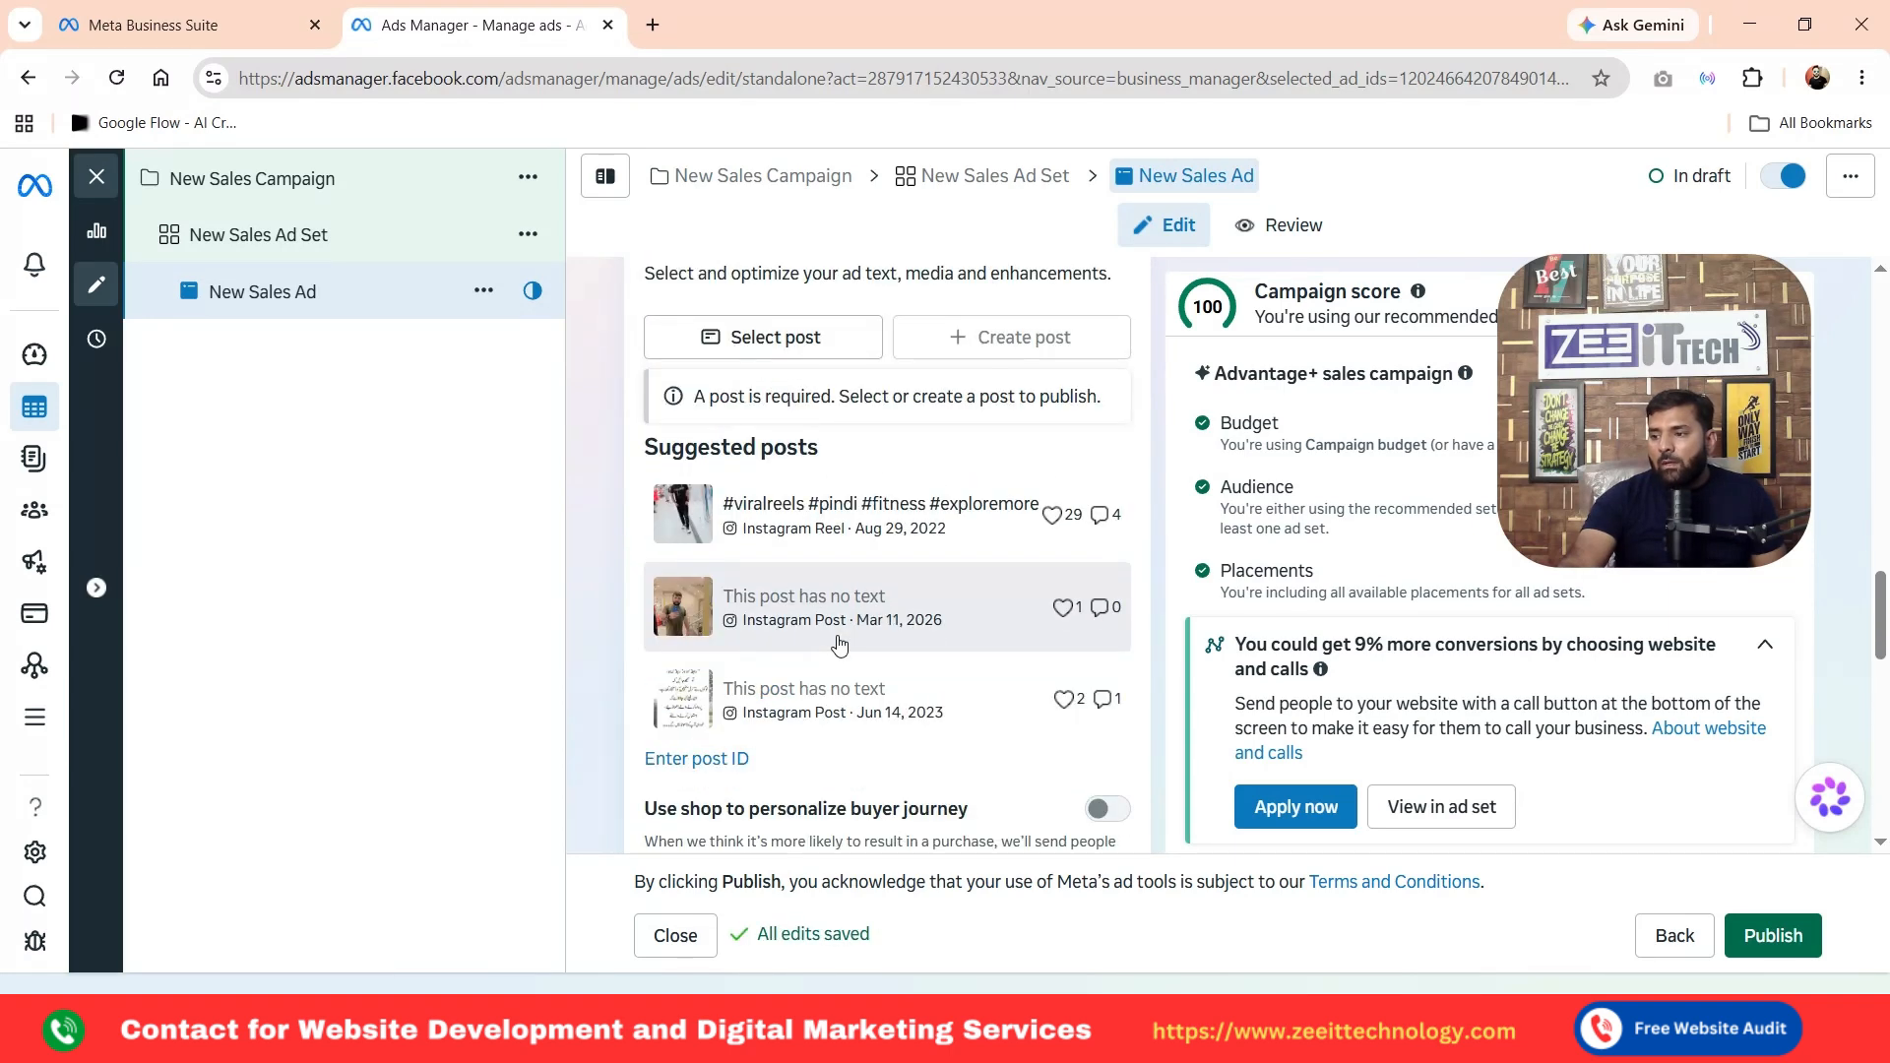
scroll(832, 532, "up", 5)
scroll(832, 531, "down", 5)
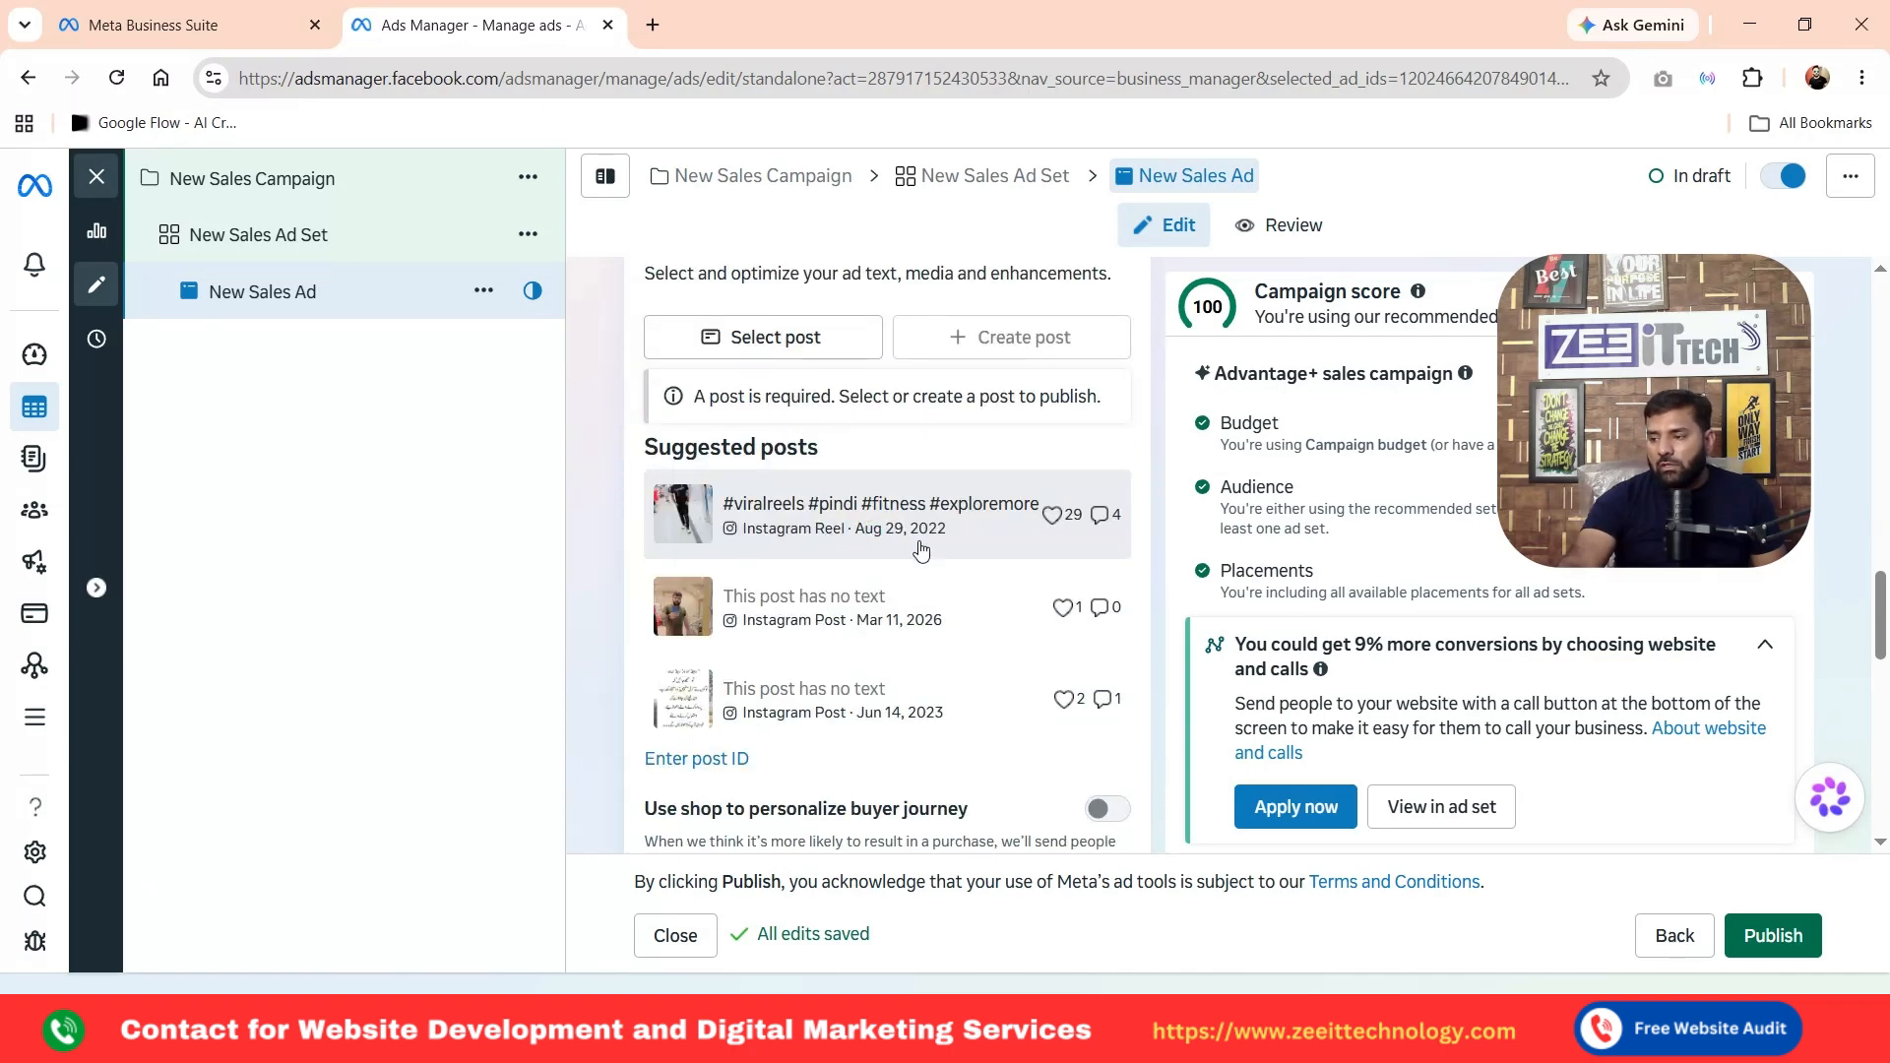
left_click(778, 339)
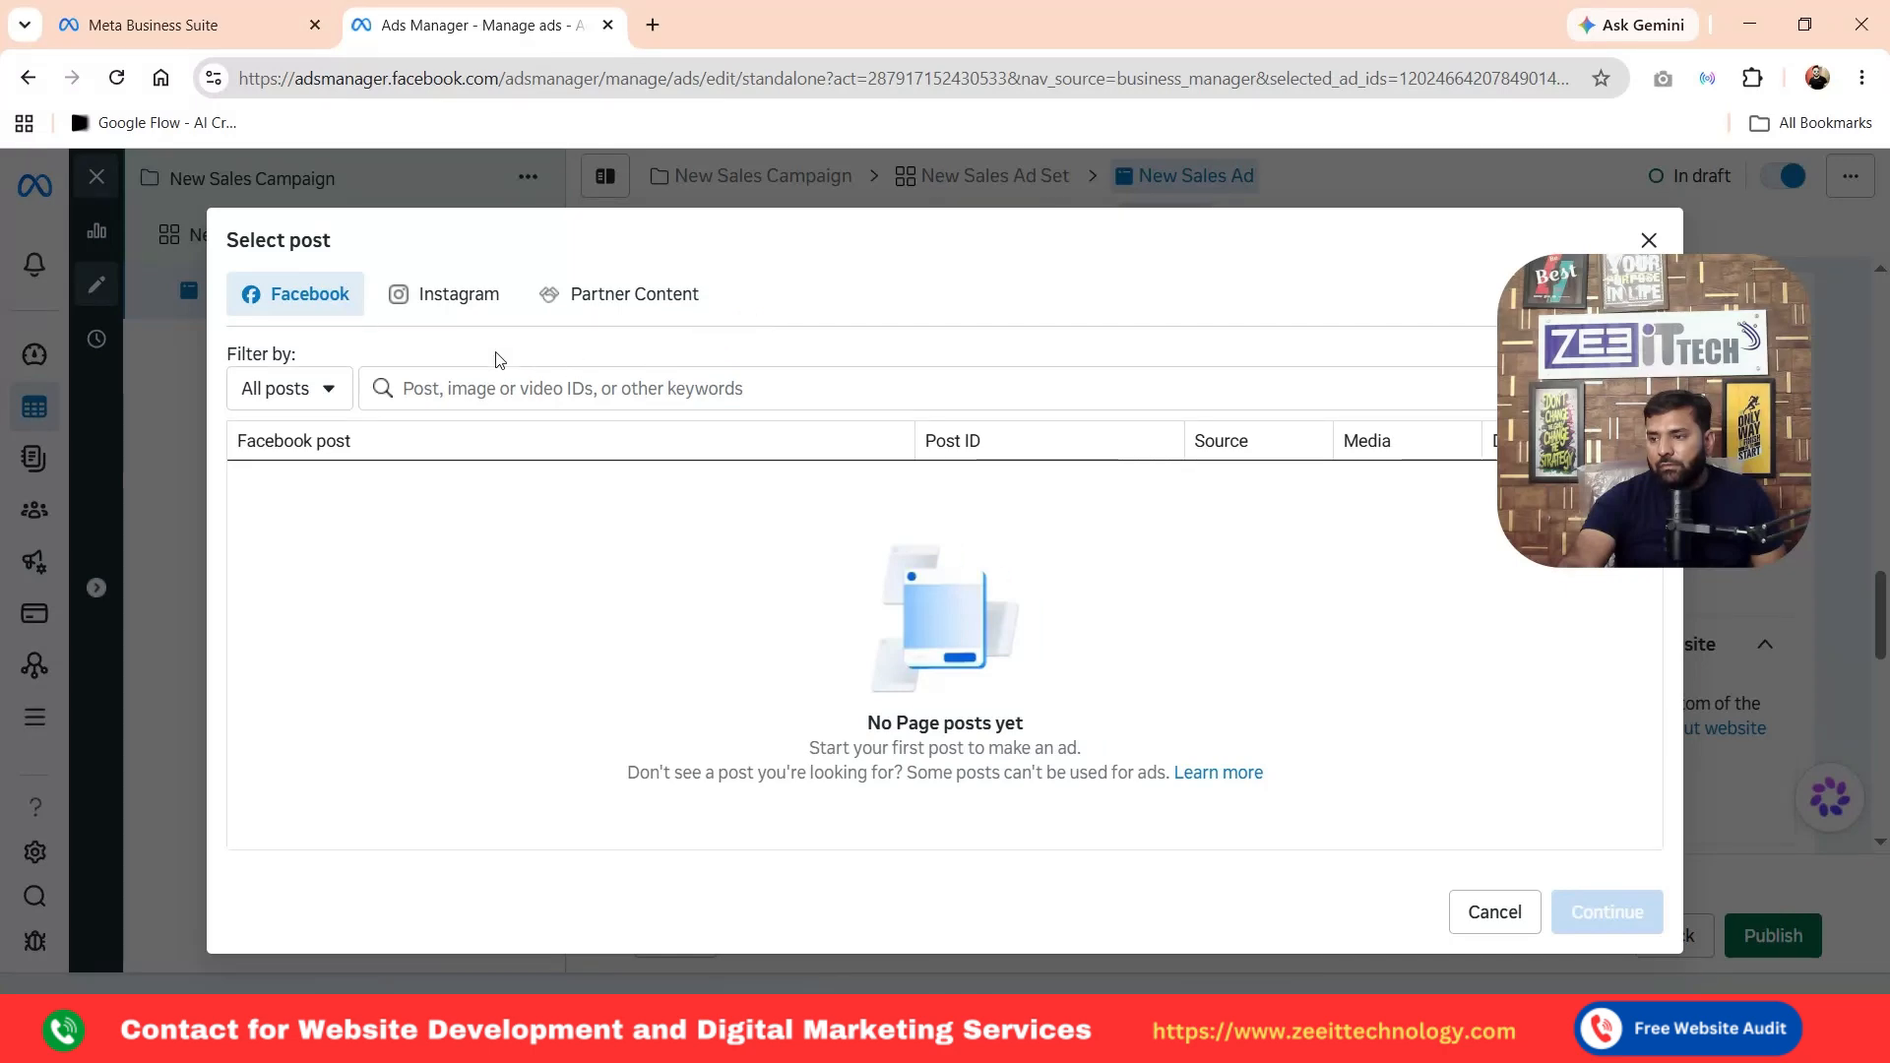
left_click(443, 307)
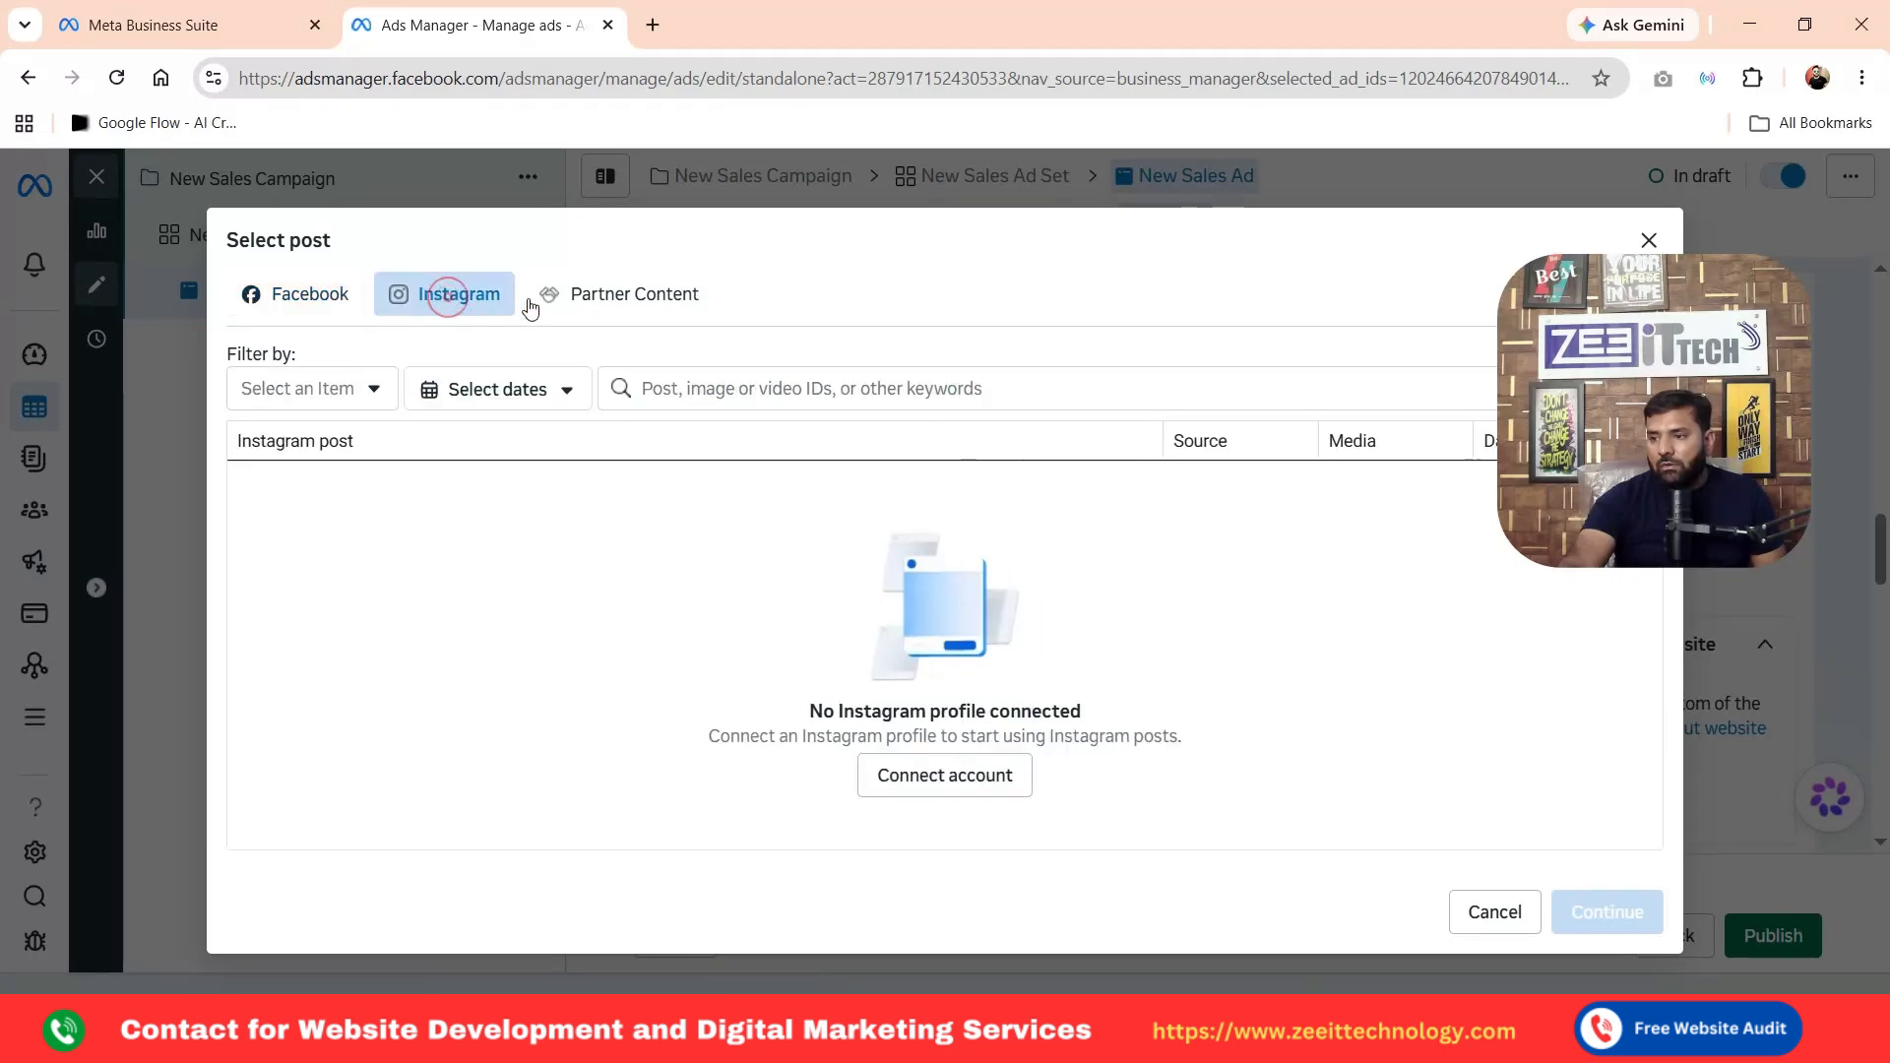
left_click(633, 296)
left_click(290, 313)
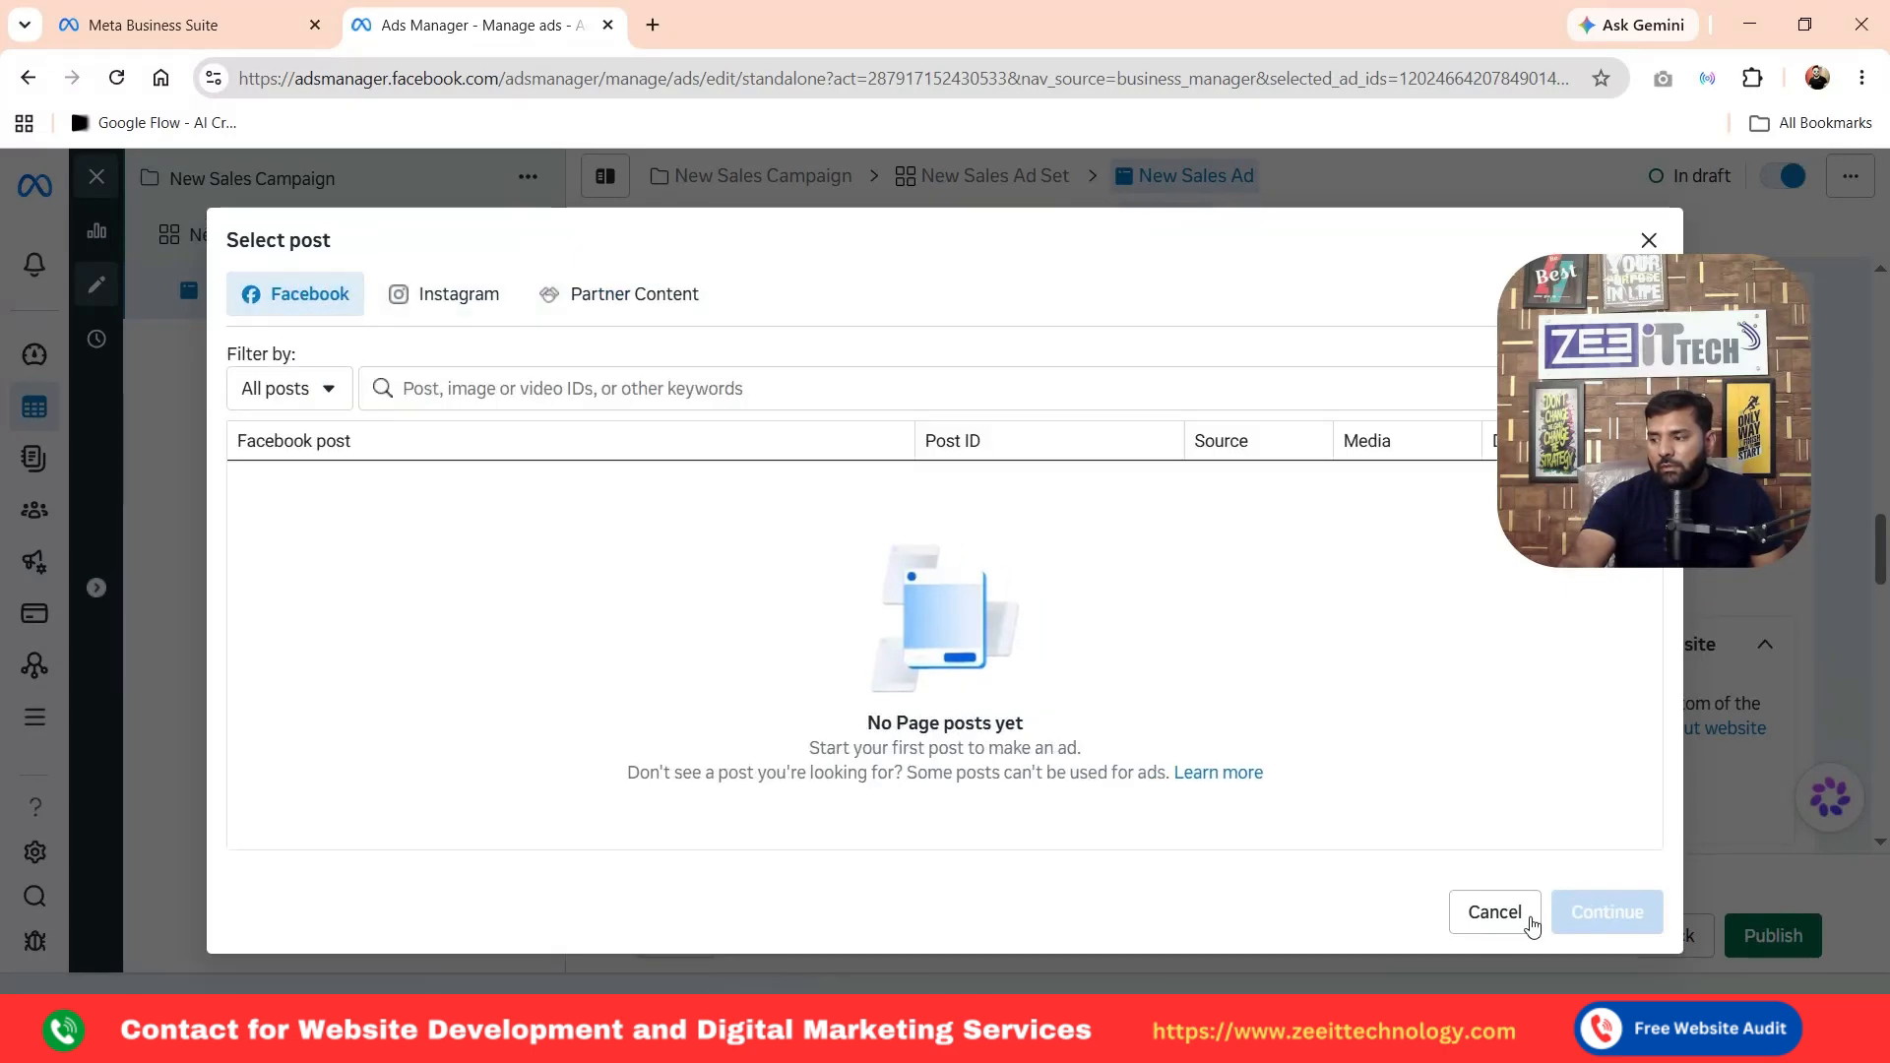
left_click(1494, 913)
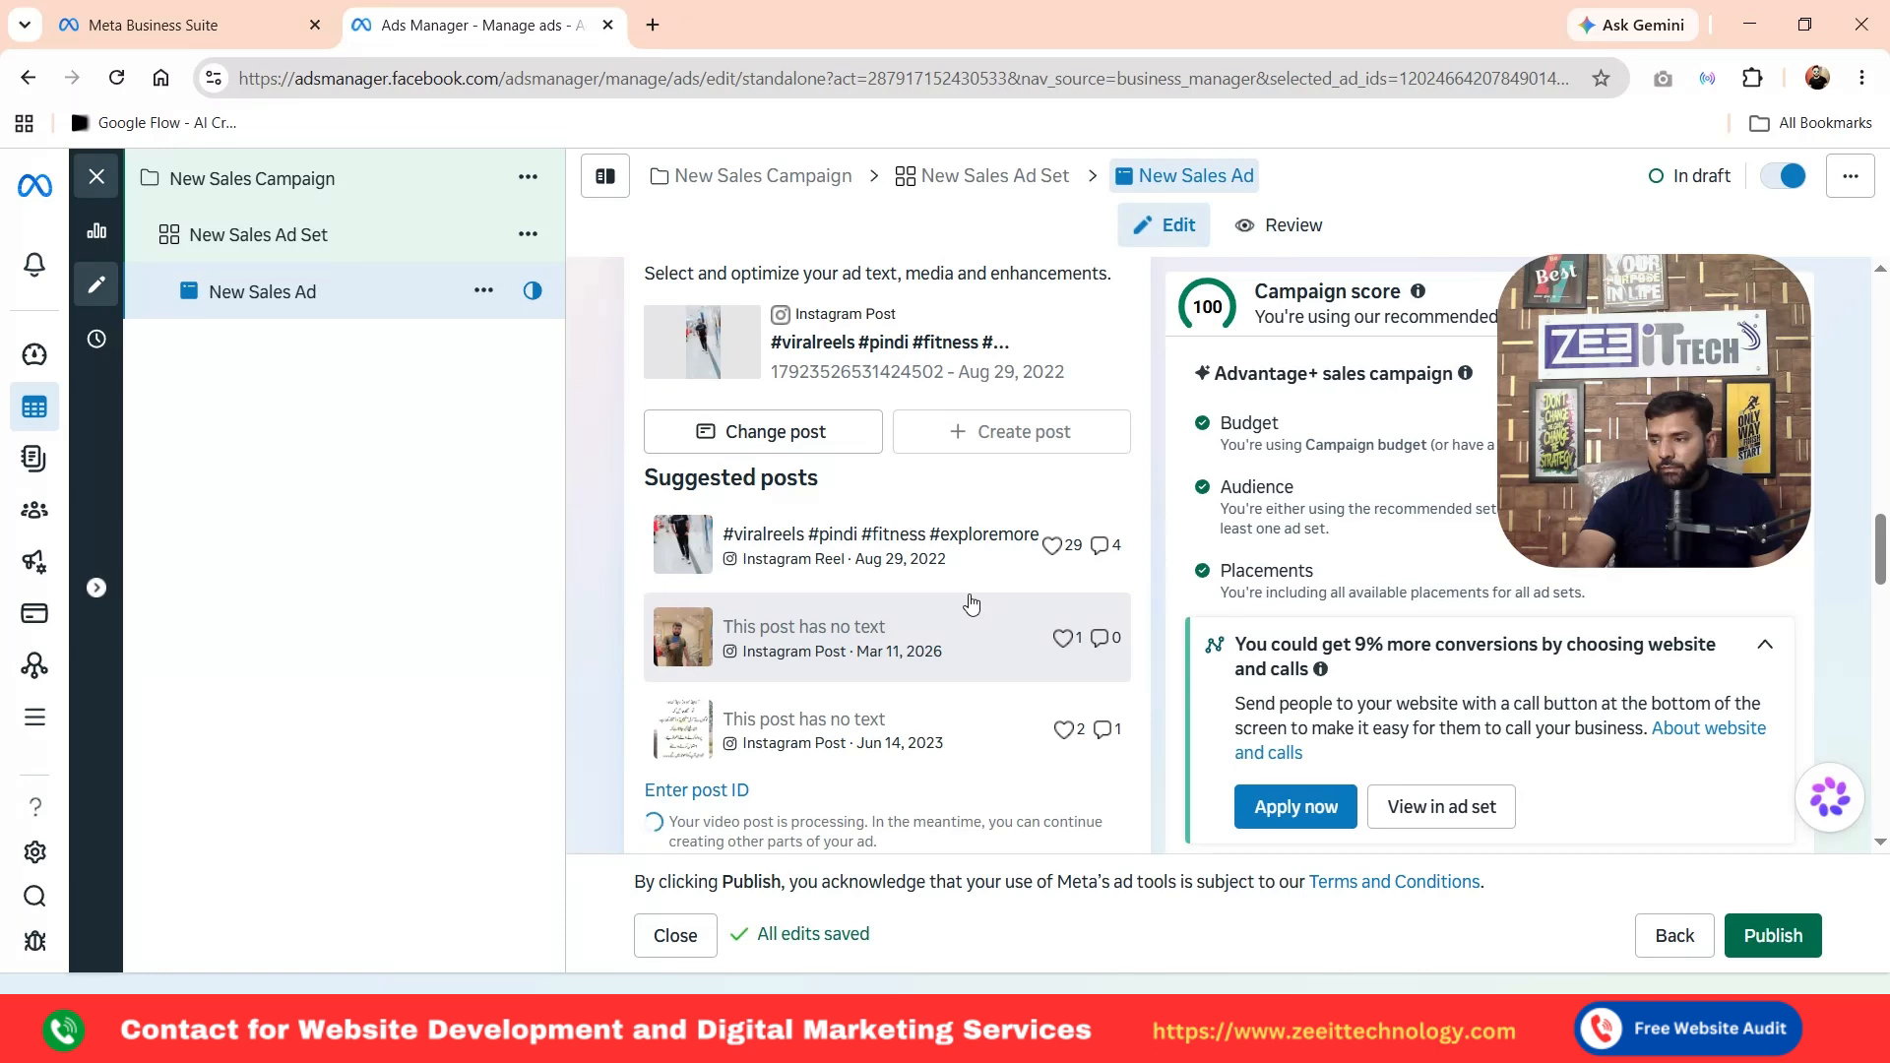
Examine the selected post's primary text, website URL and browser add-on settings without entering a URL
scroll(972, 603, "down", 3)
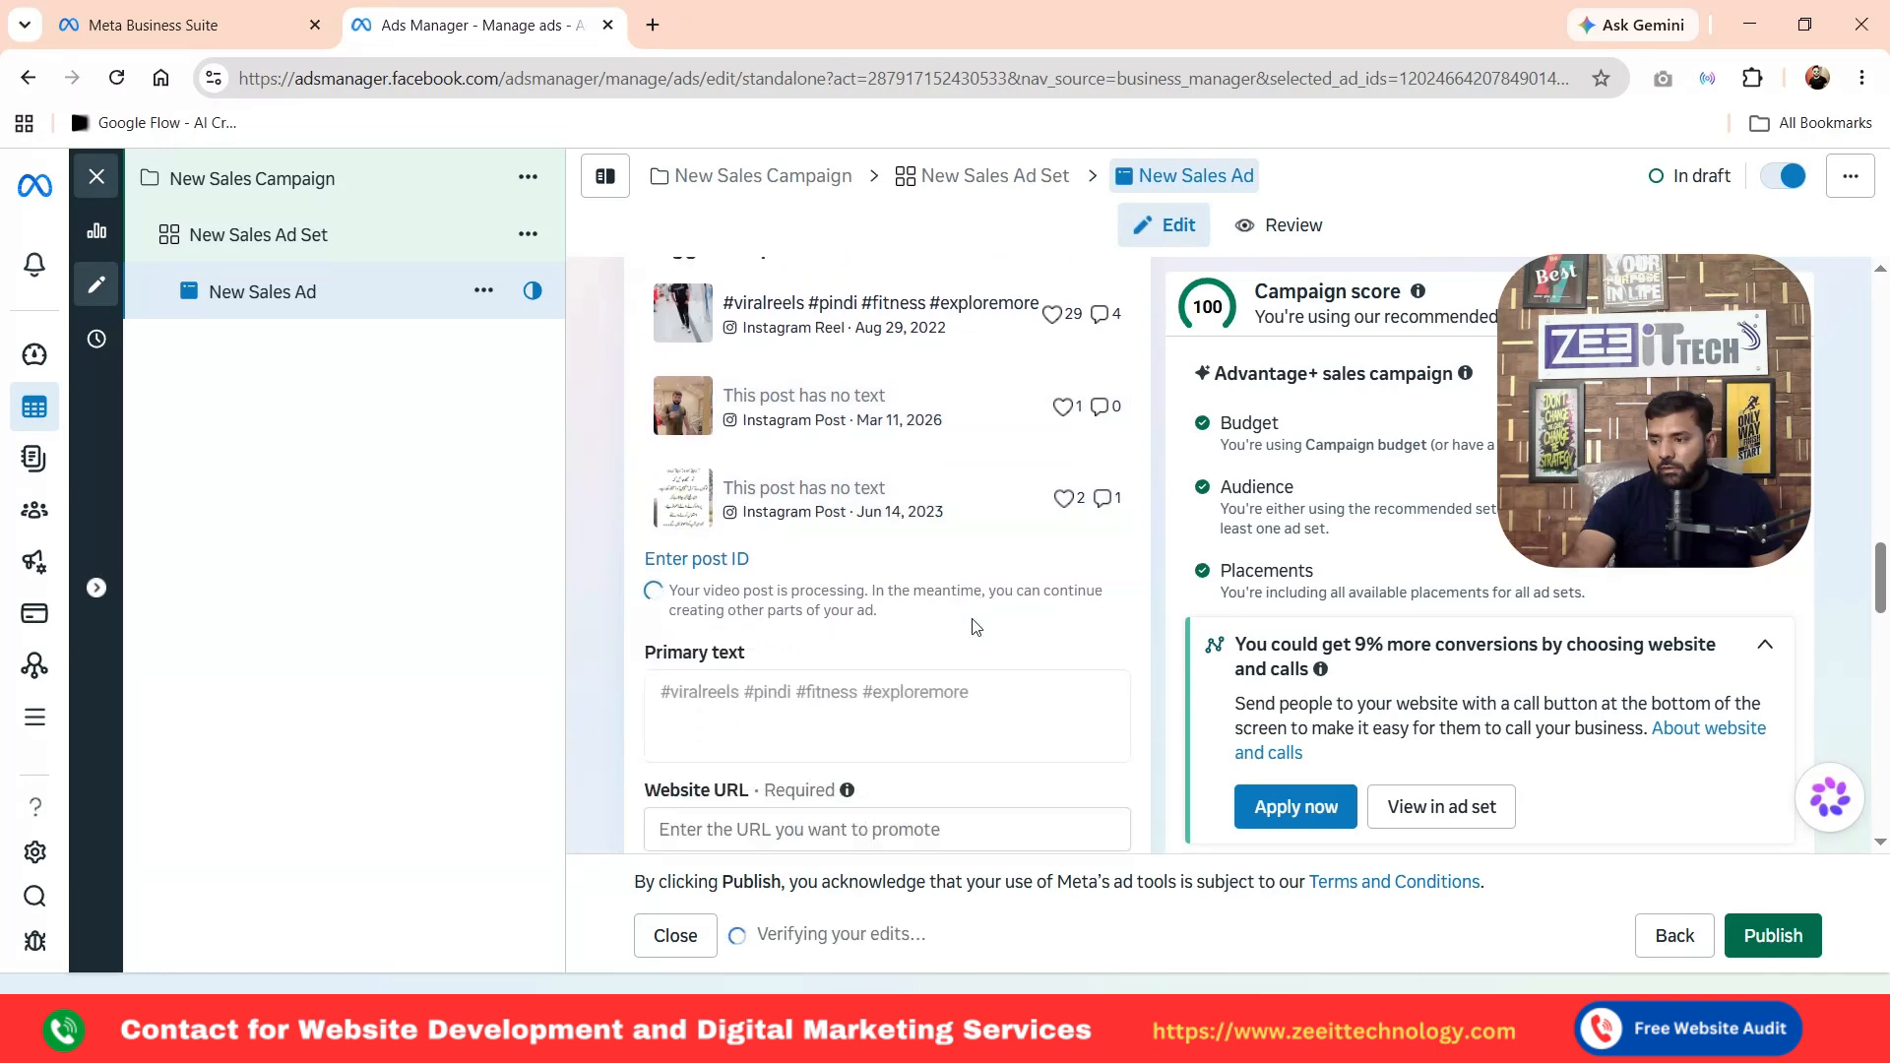
scroll(977, 641, "down", 3)
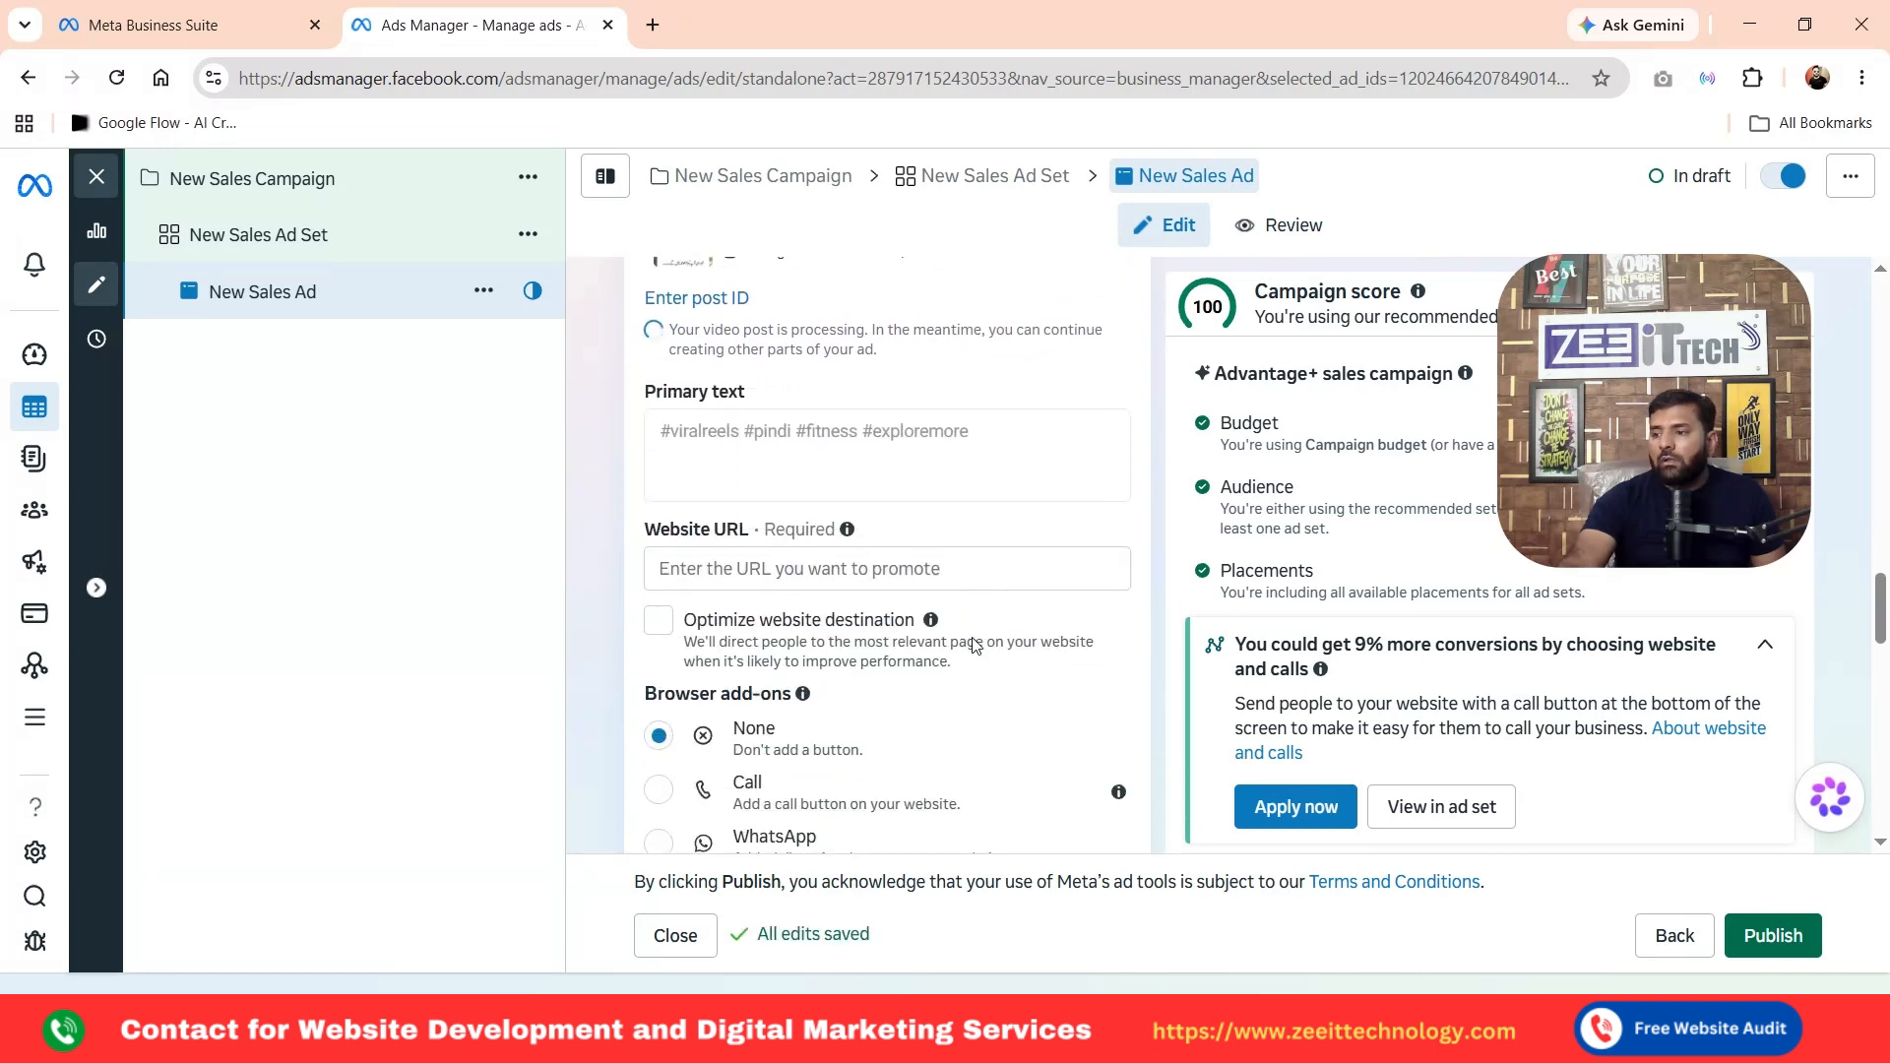
left_click(668, 569)
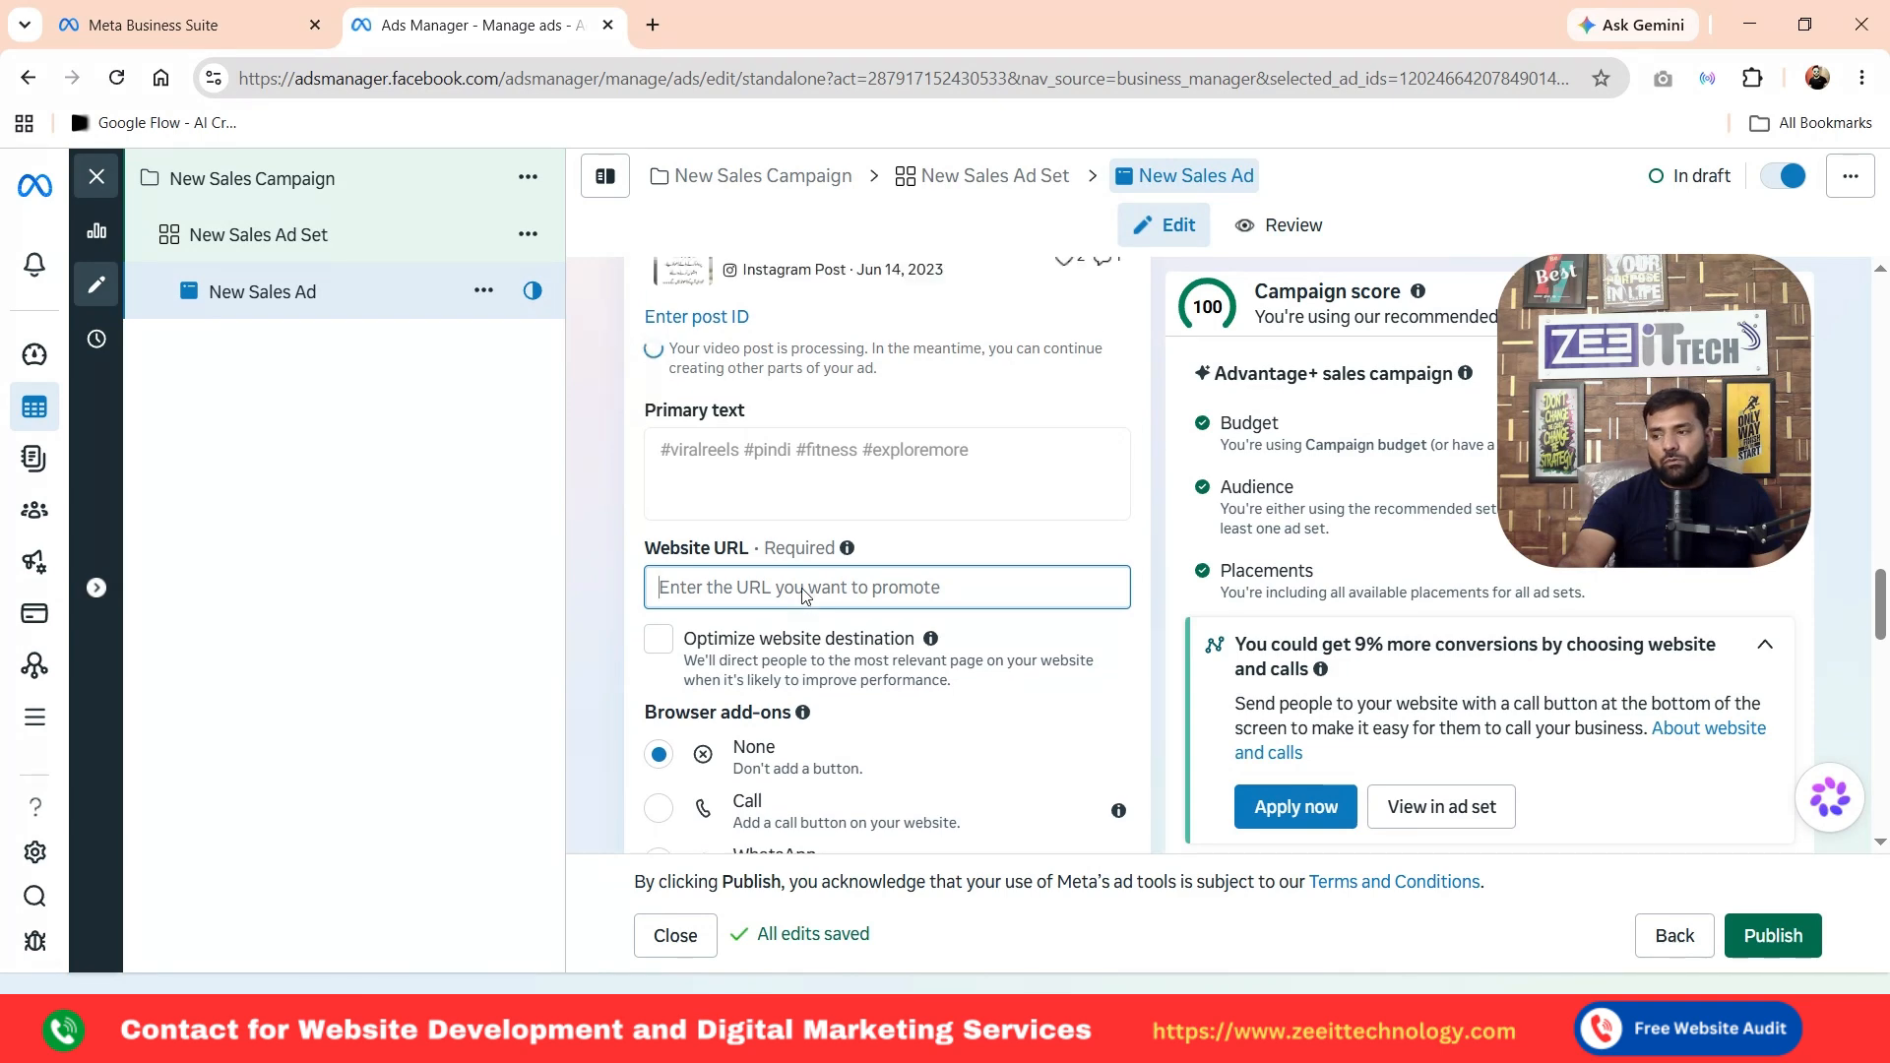
scroll(802, 594, "up", 3)
Set the conversion location of New Sales Ad Set to "Website and calls" and review its conversion settings
left_click(277, 237)
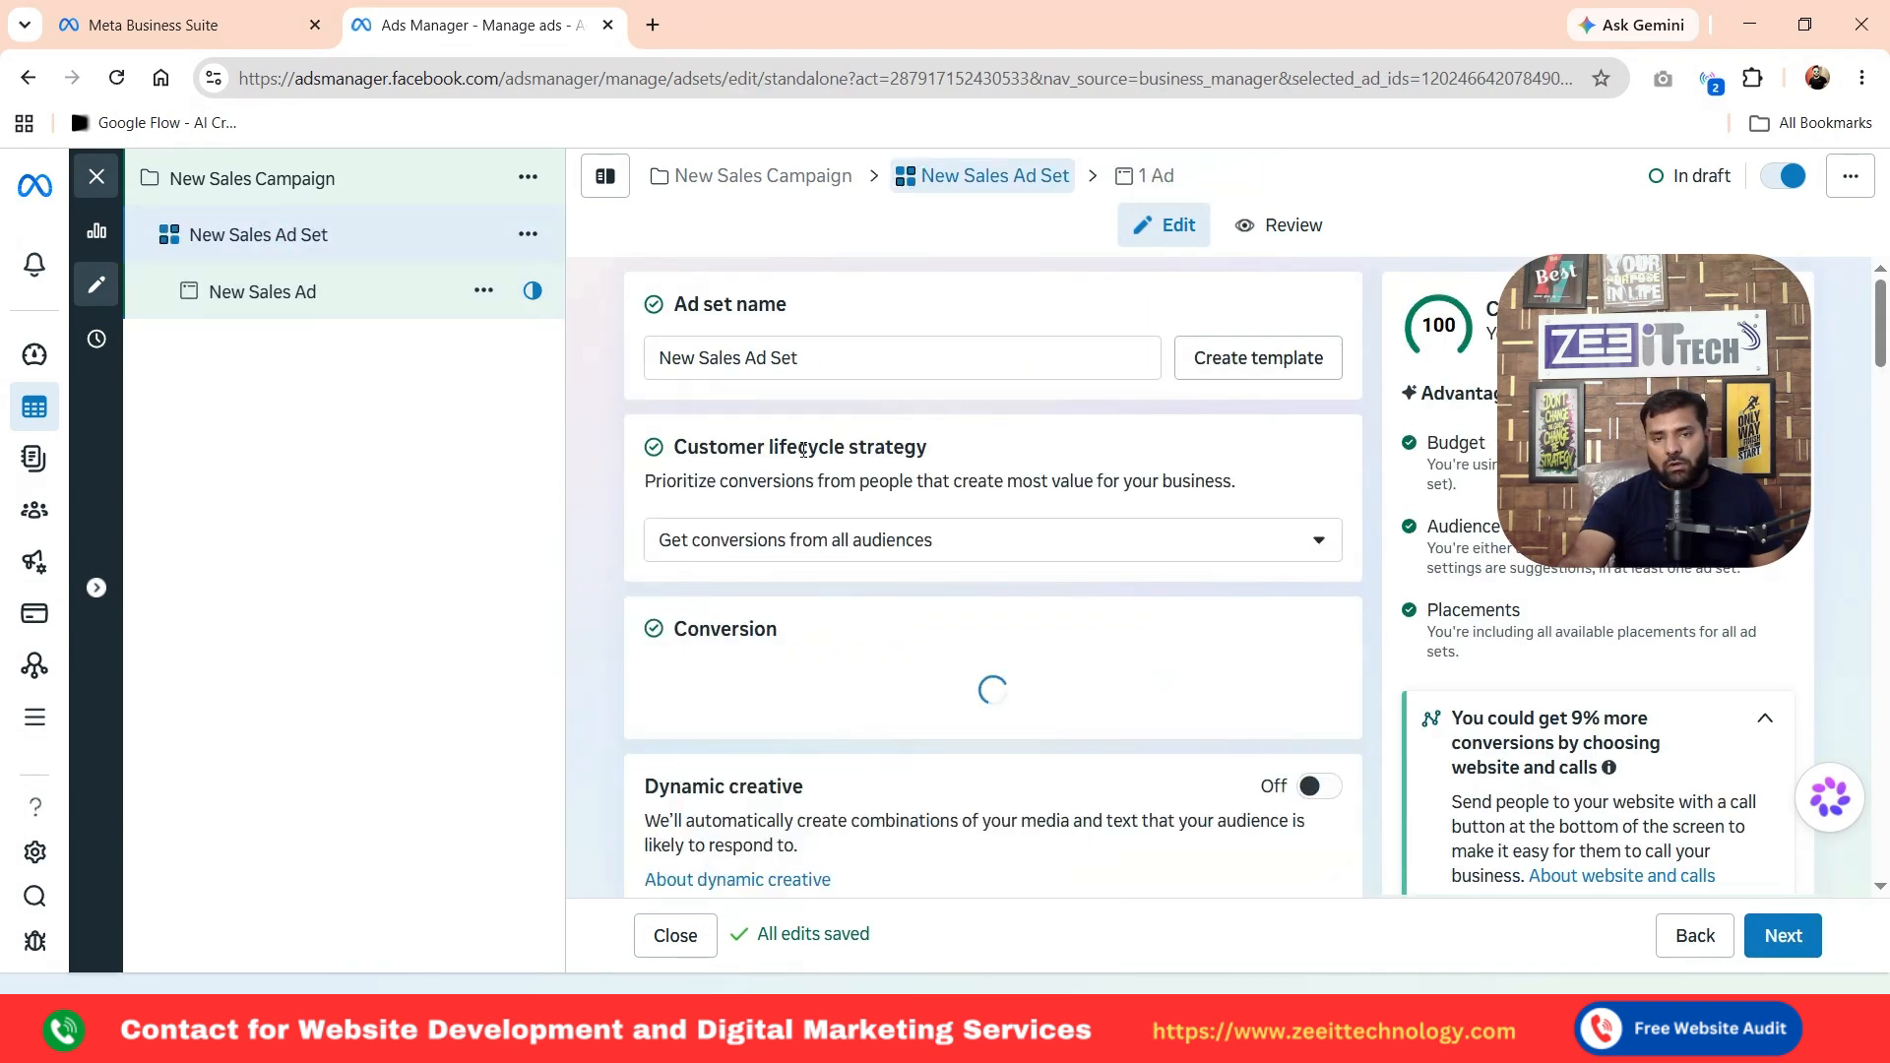
scroll(804, 452, "down", 7)
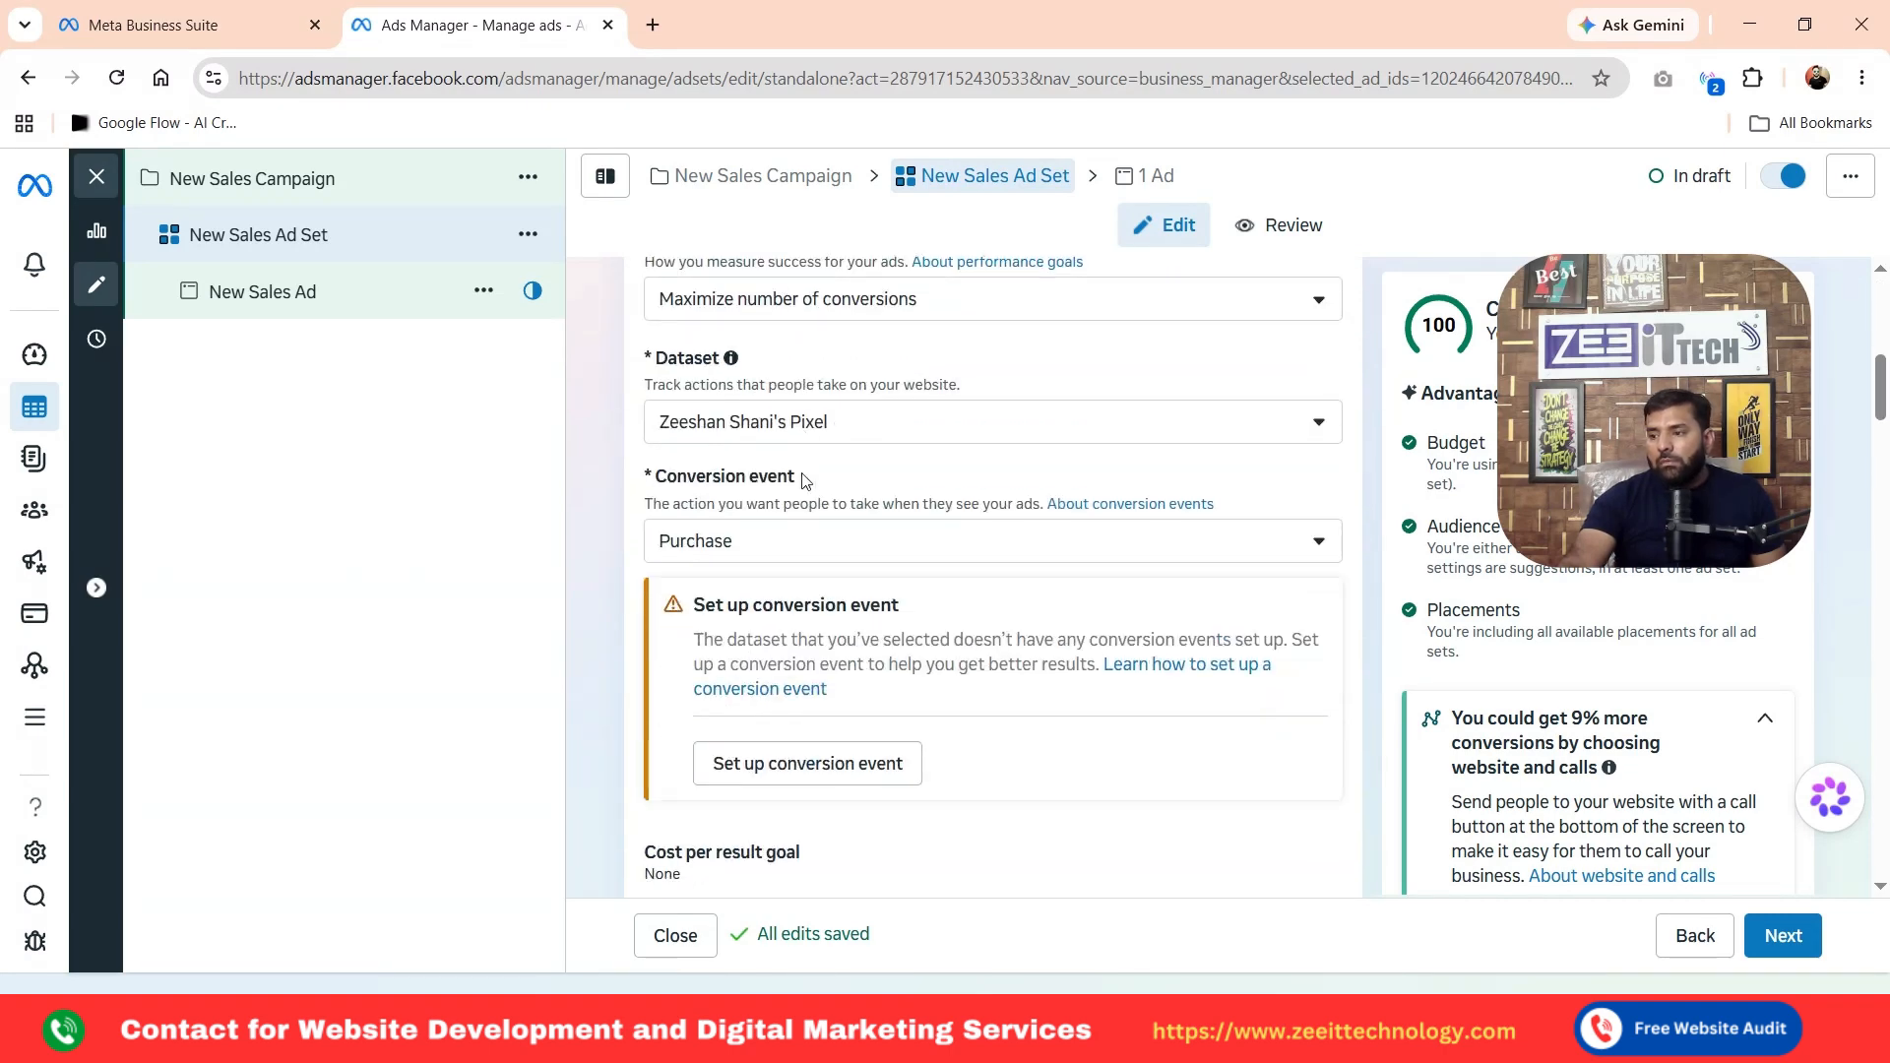
scroll(804, 481, "up", 8)
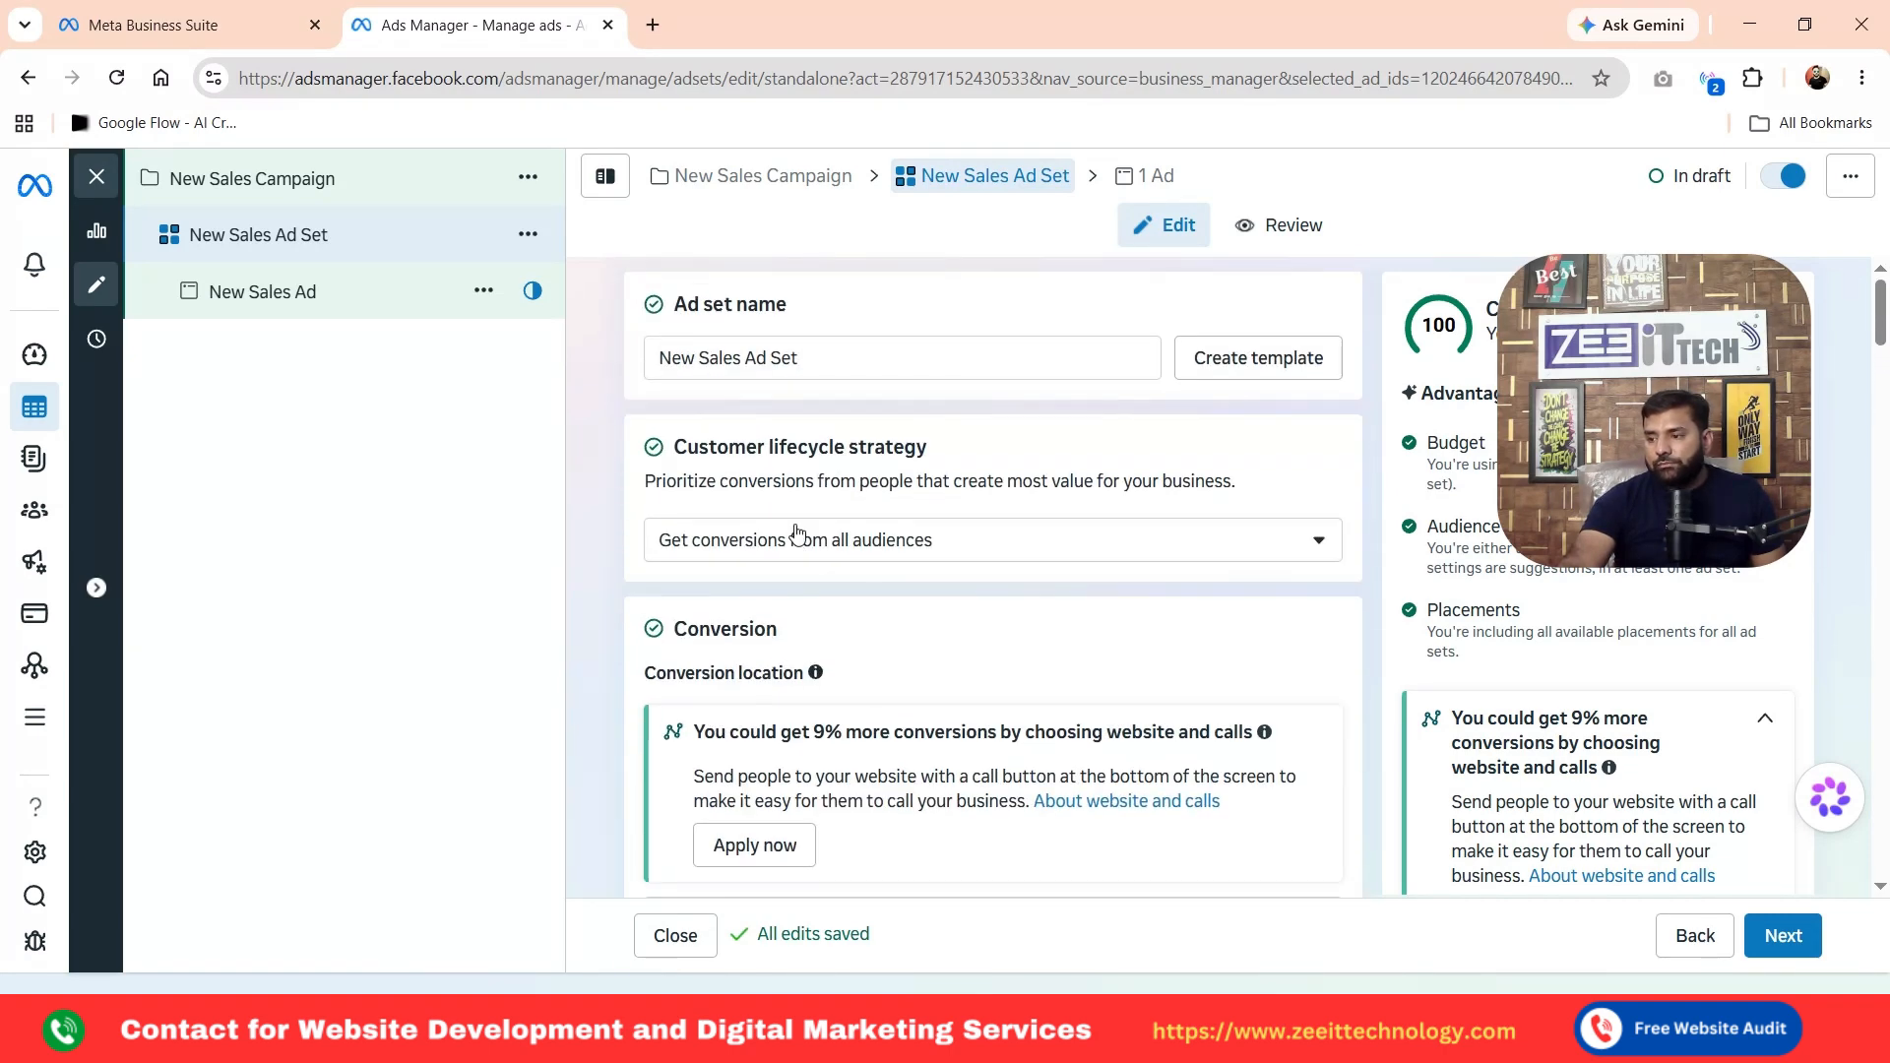
scroll(832, 559, "down", 4)
scroll(832, 559, "down", 1)
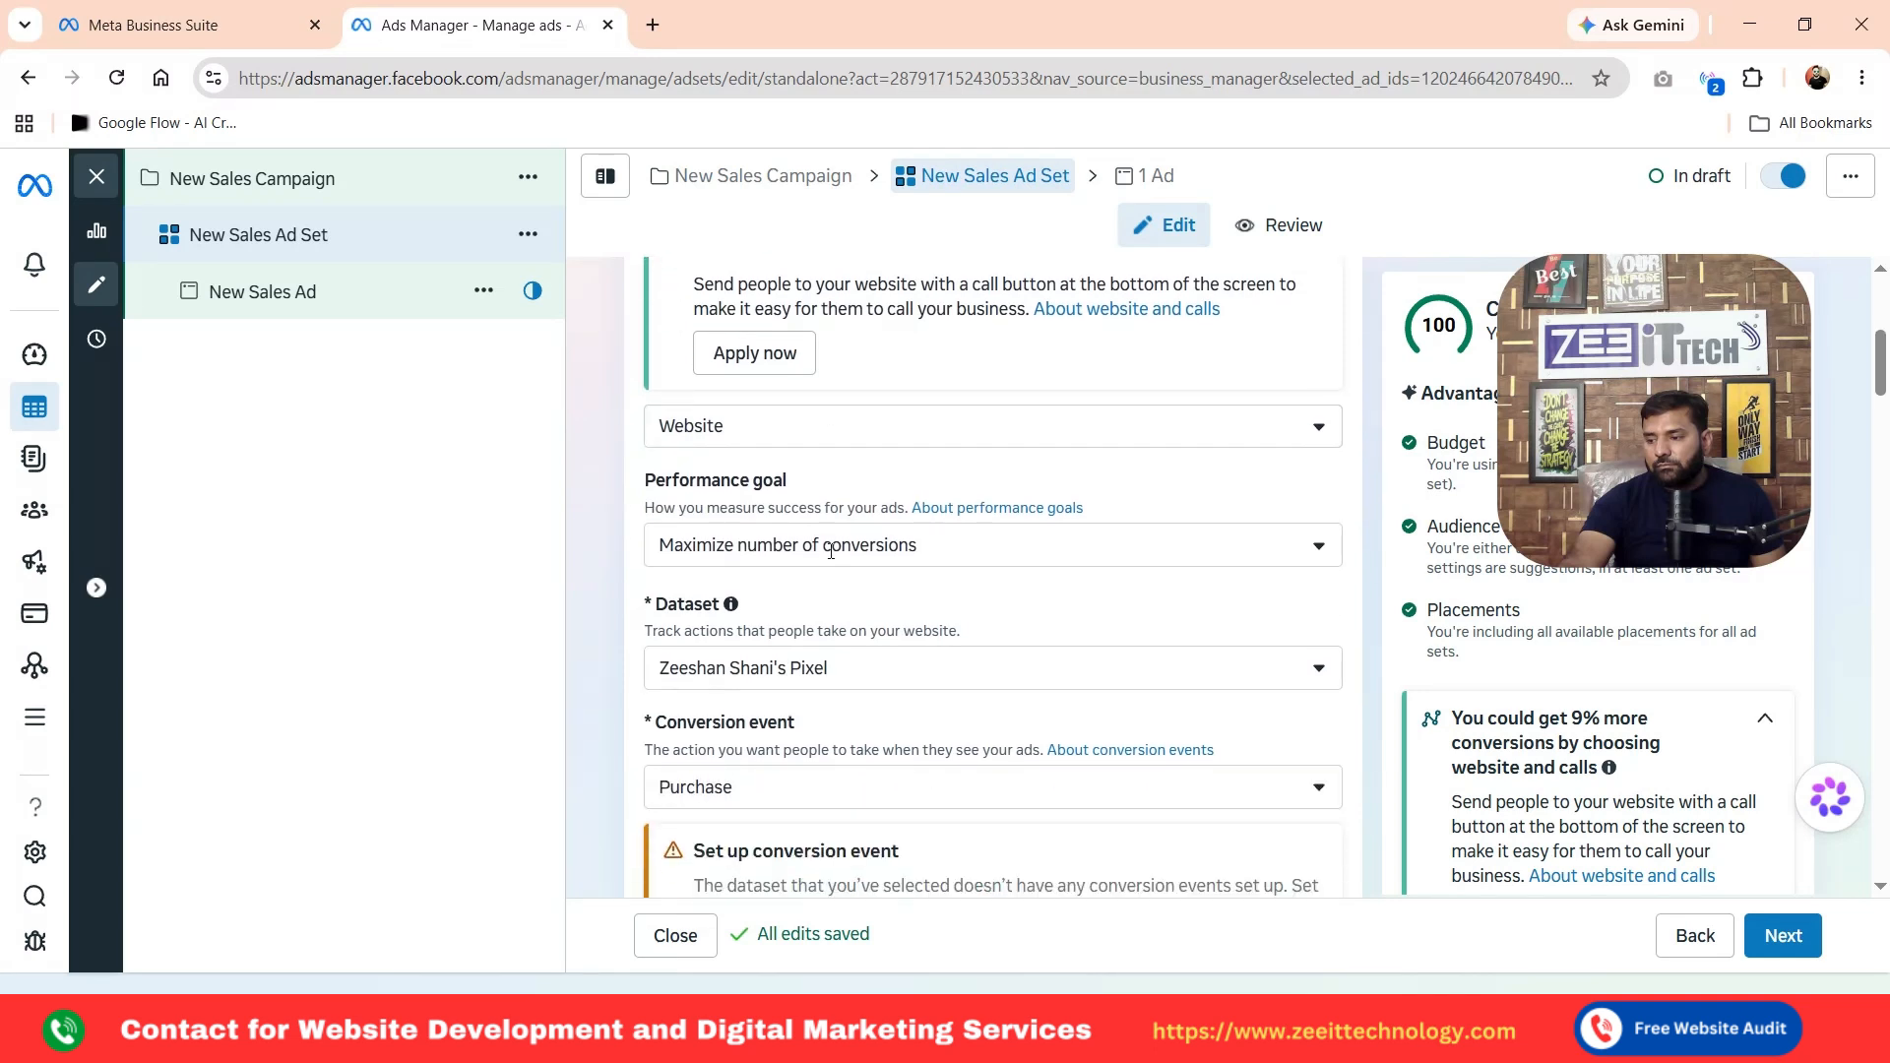
left_click(740, 429)
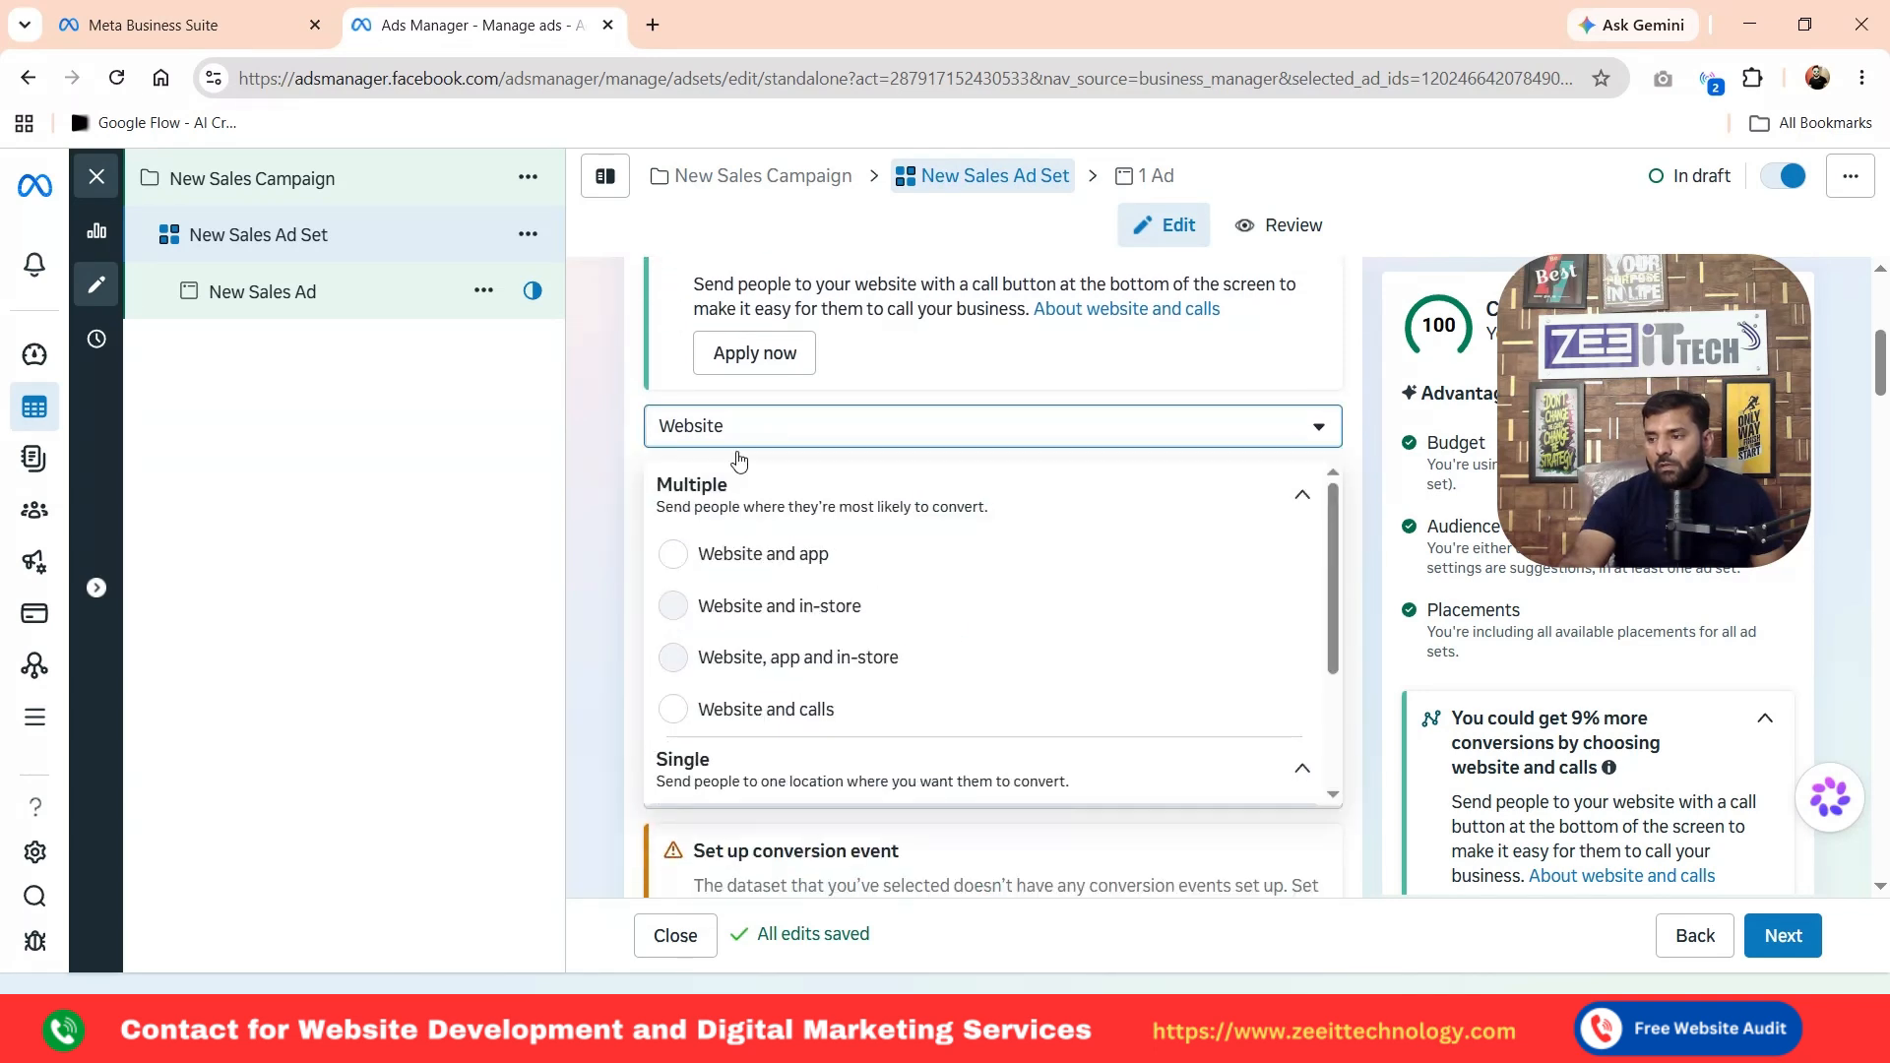
left_click(778, 727)
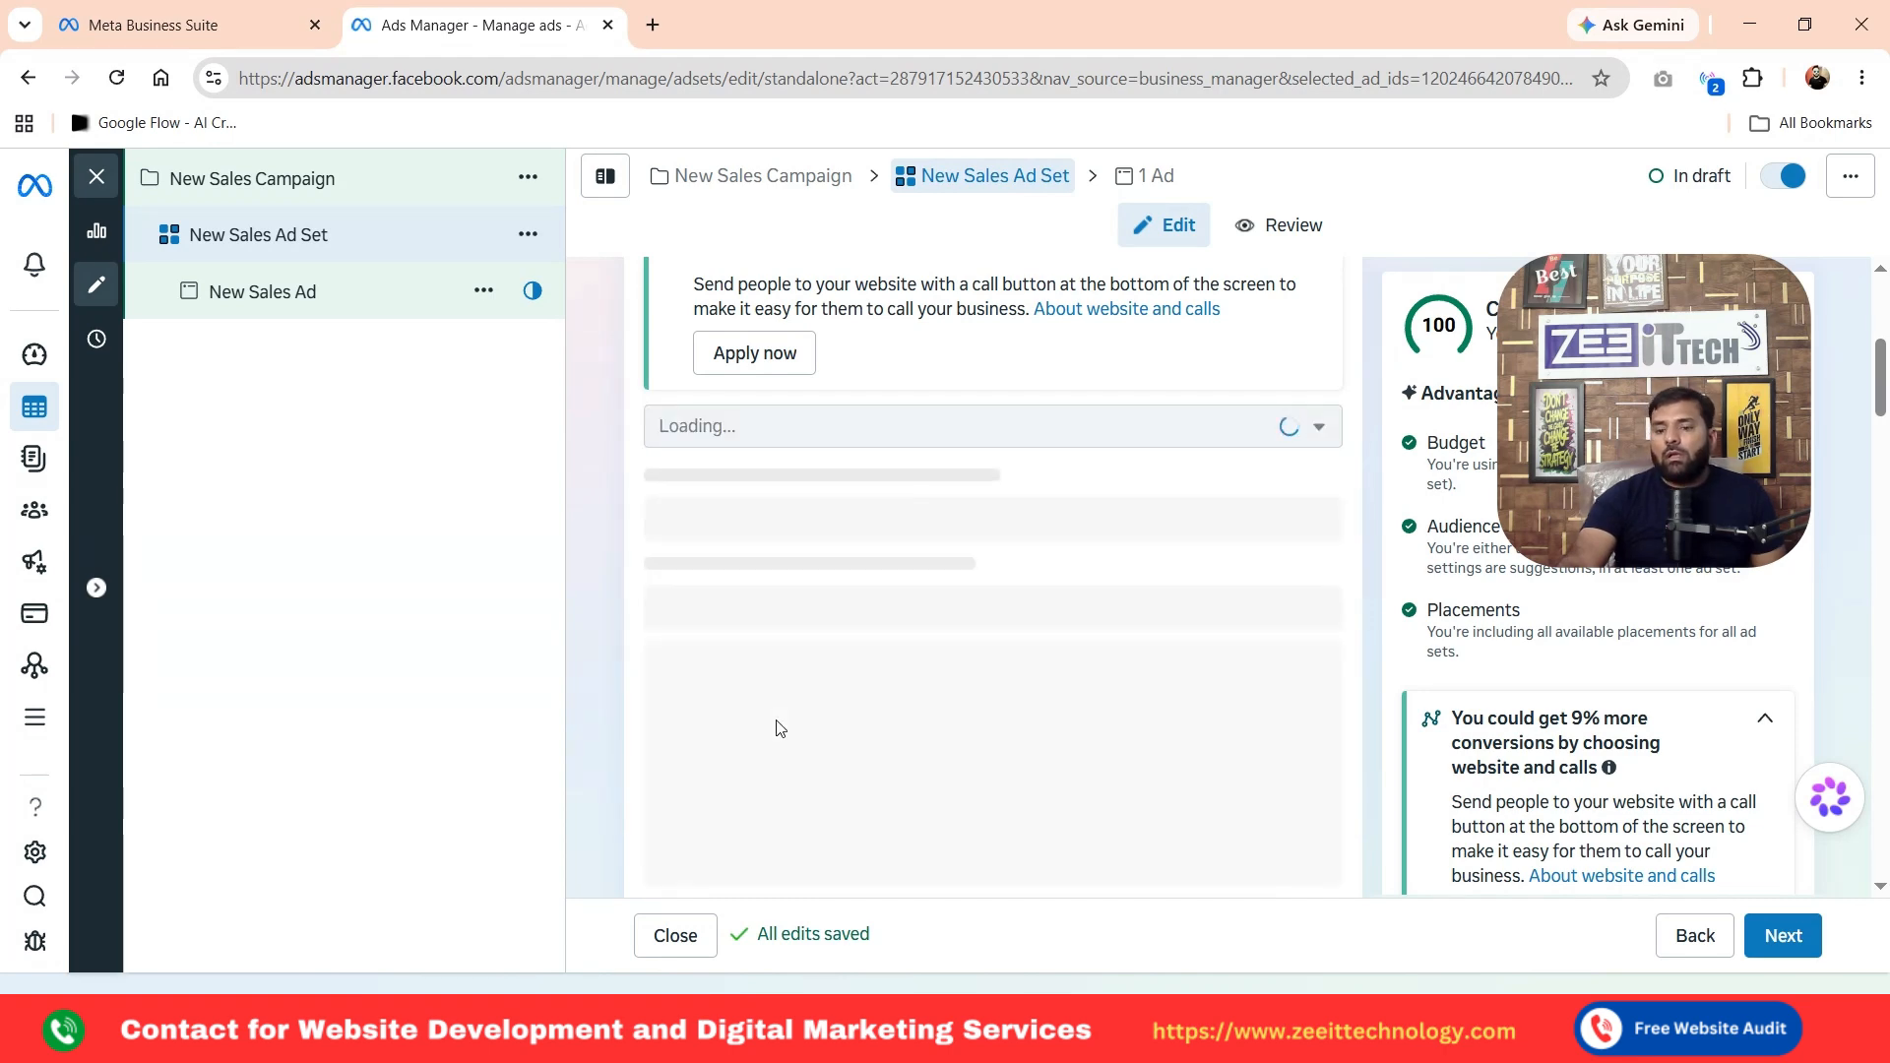
scroll(881, 613, "down", 4)
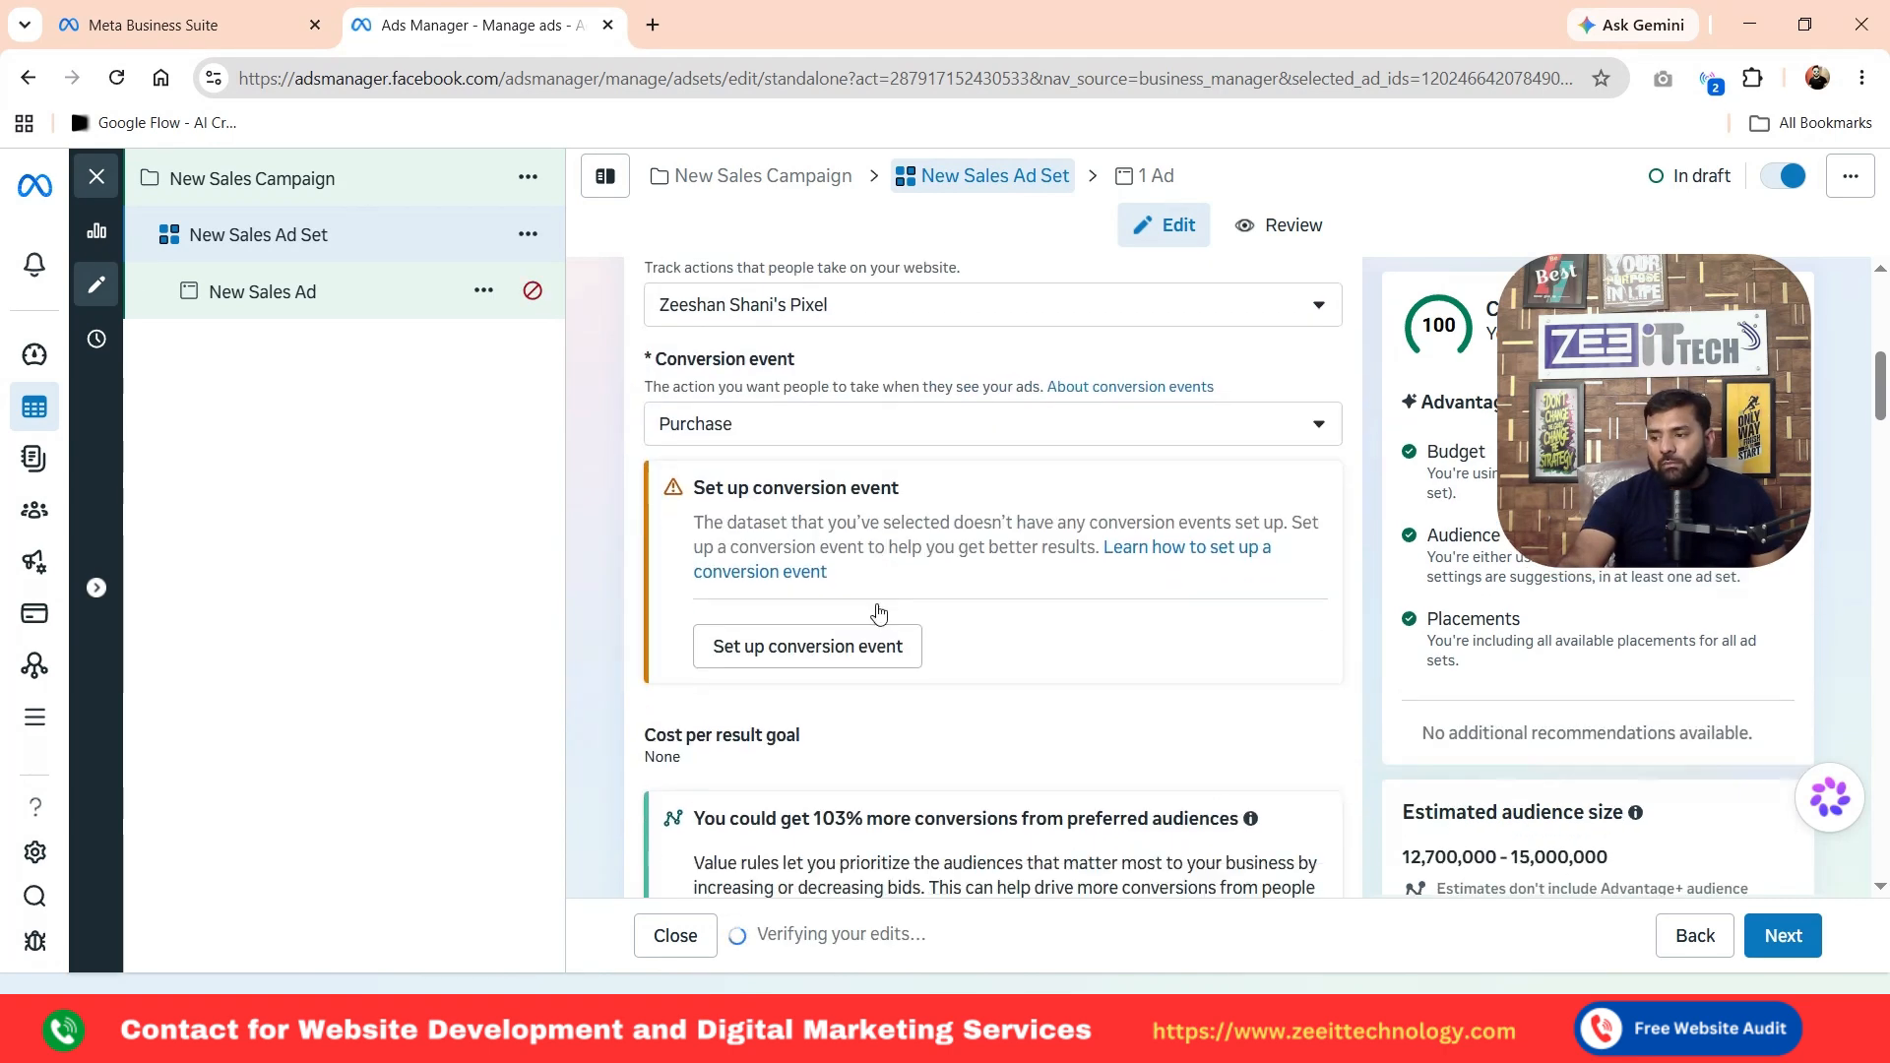
scroll(879, 612, "down", 2)
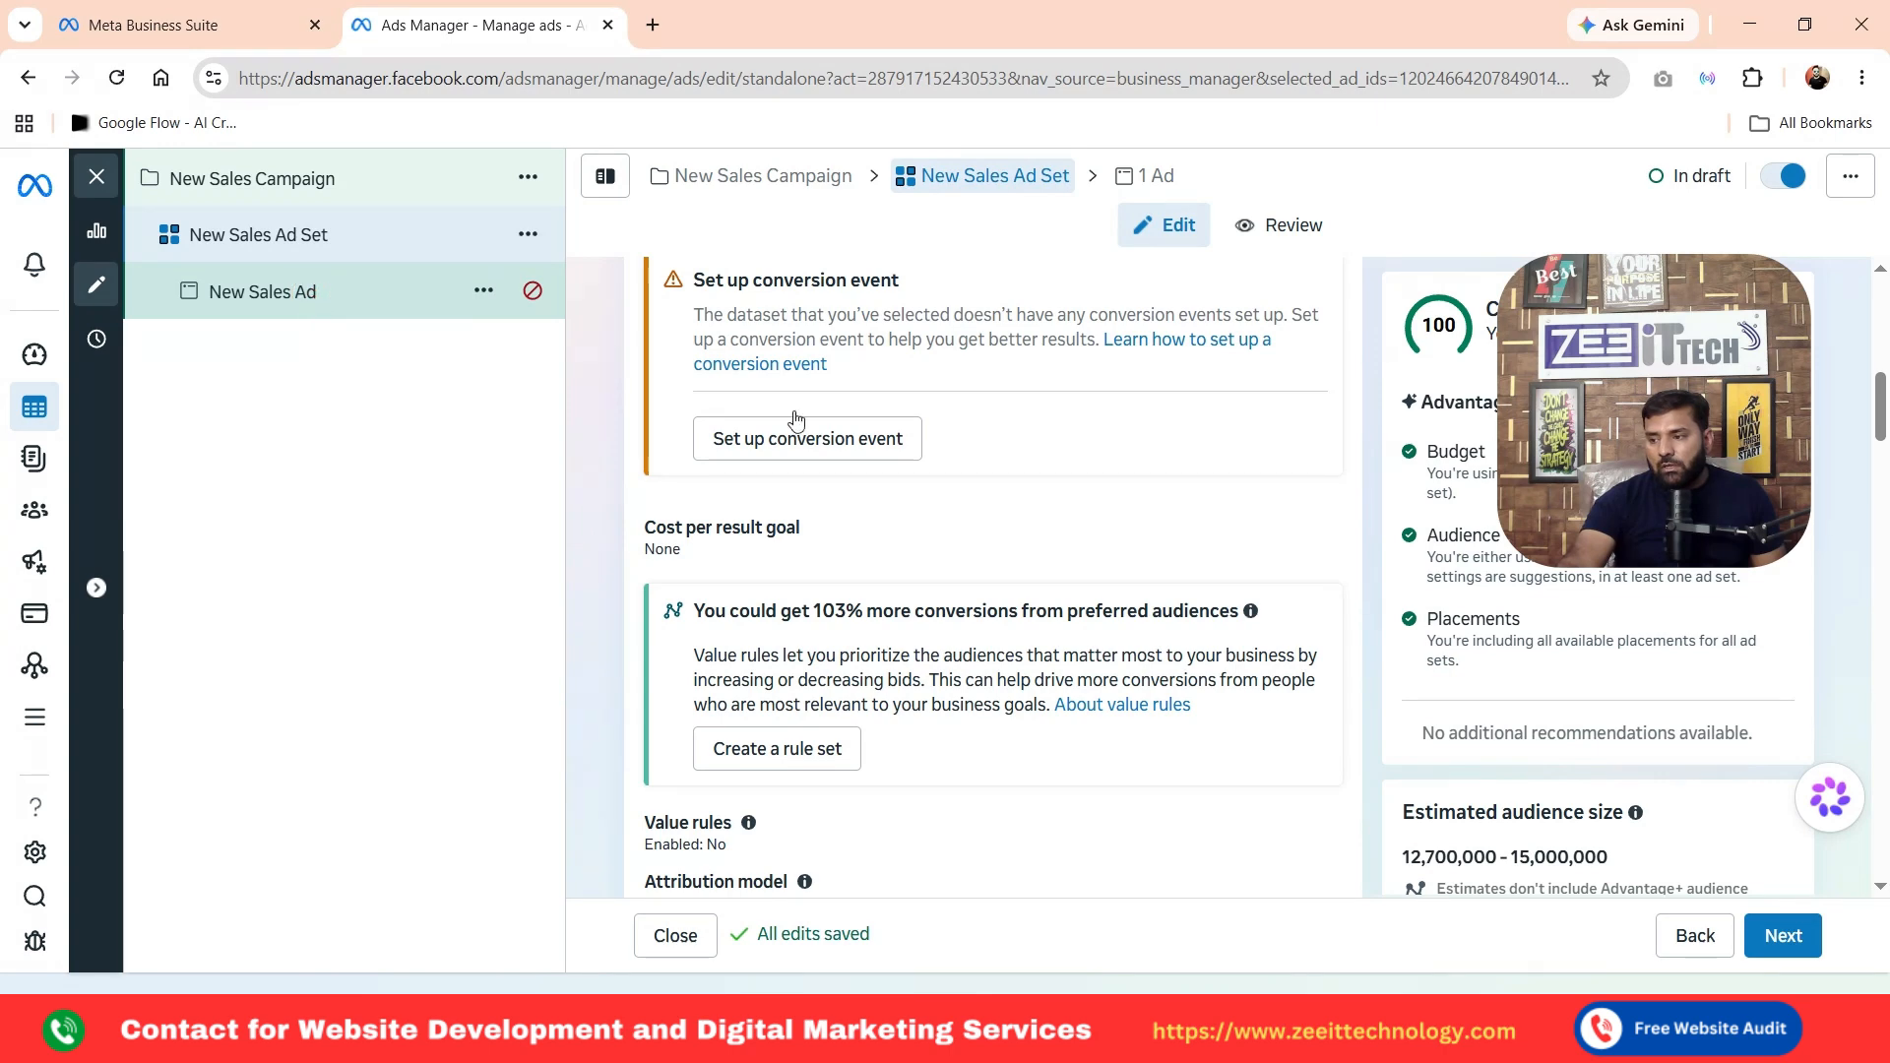
Open New Sales Ad and examine its website and call destination fields, then its creative media, text, A/B test and creative testing options
scroll(962, 615, "down", 7)
scroll(962, 615, "down", 3)
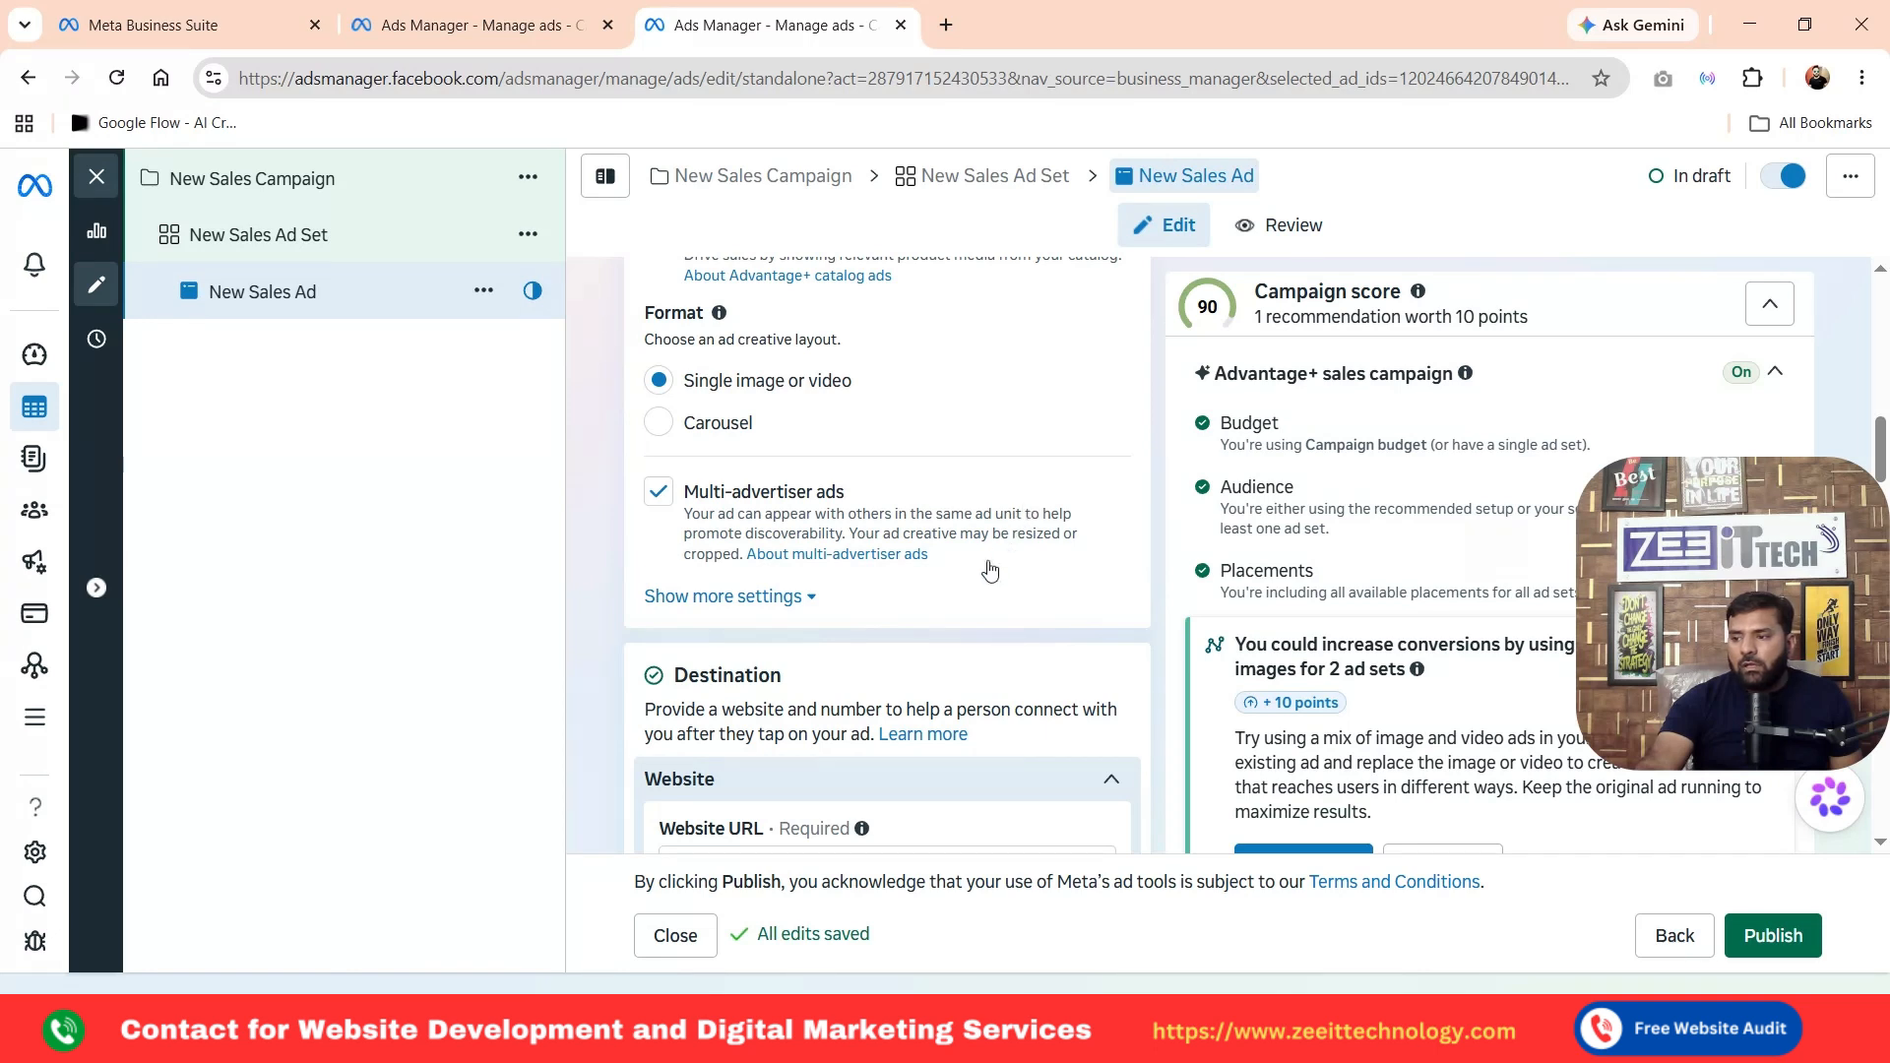
scroll(981, 591, "down", 3)
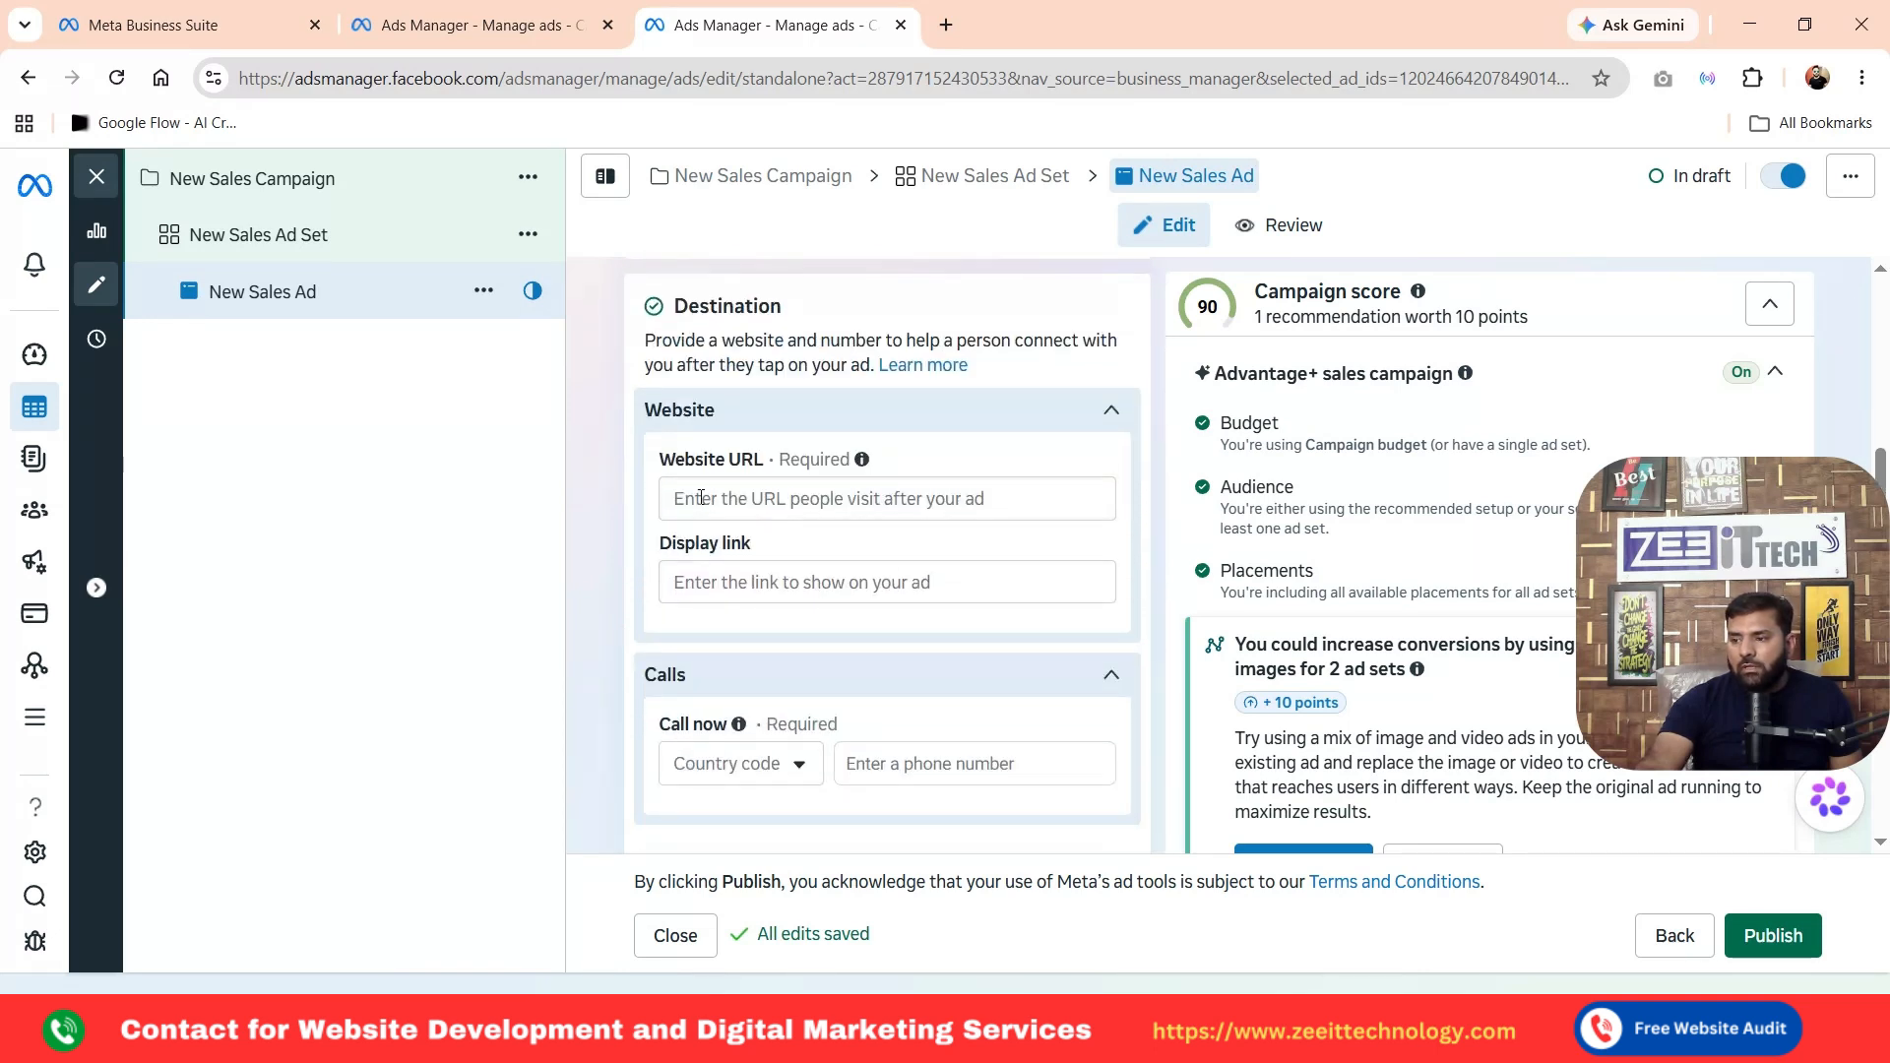
left_click(701, 498)
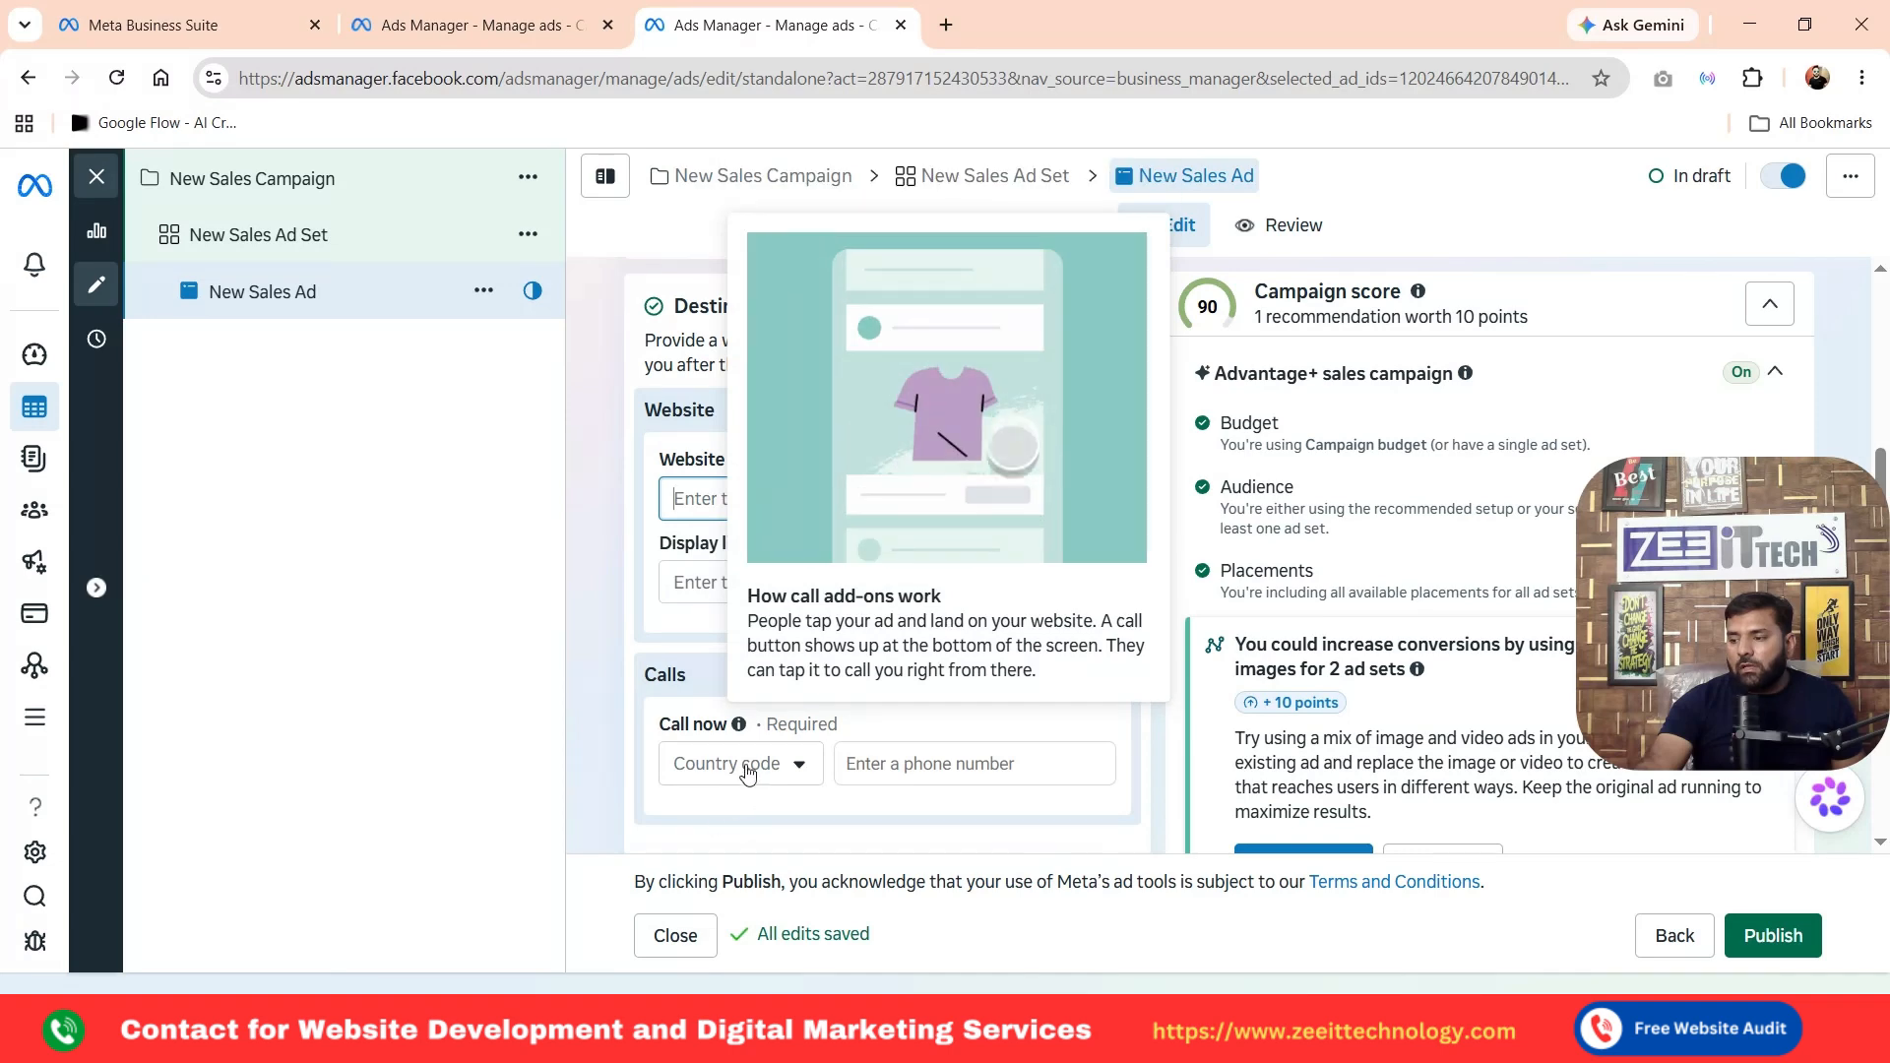
scroll(750, 771, "down", 8)
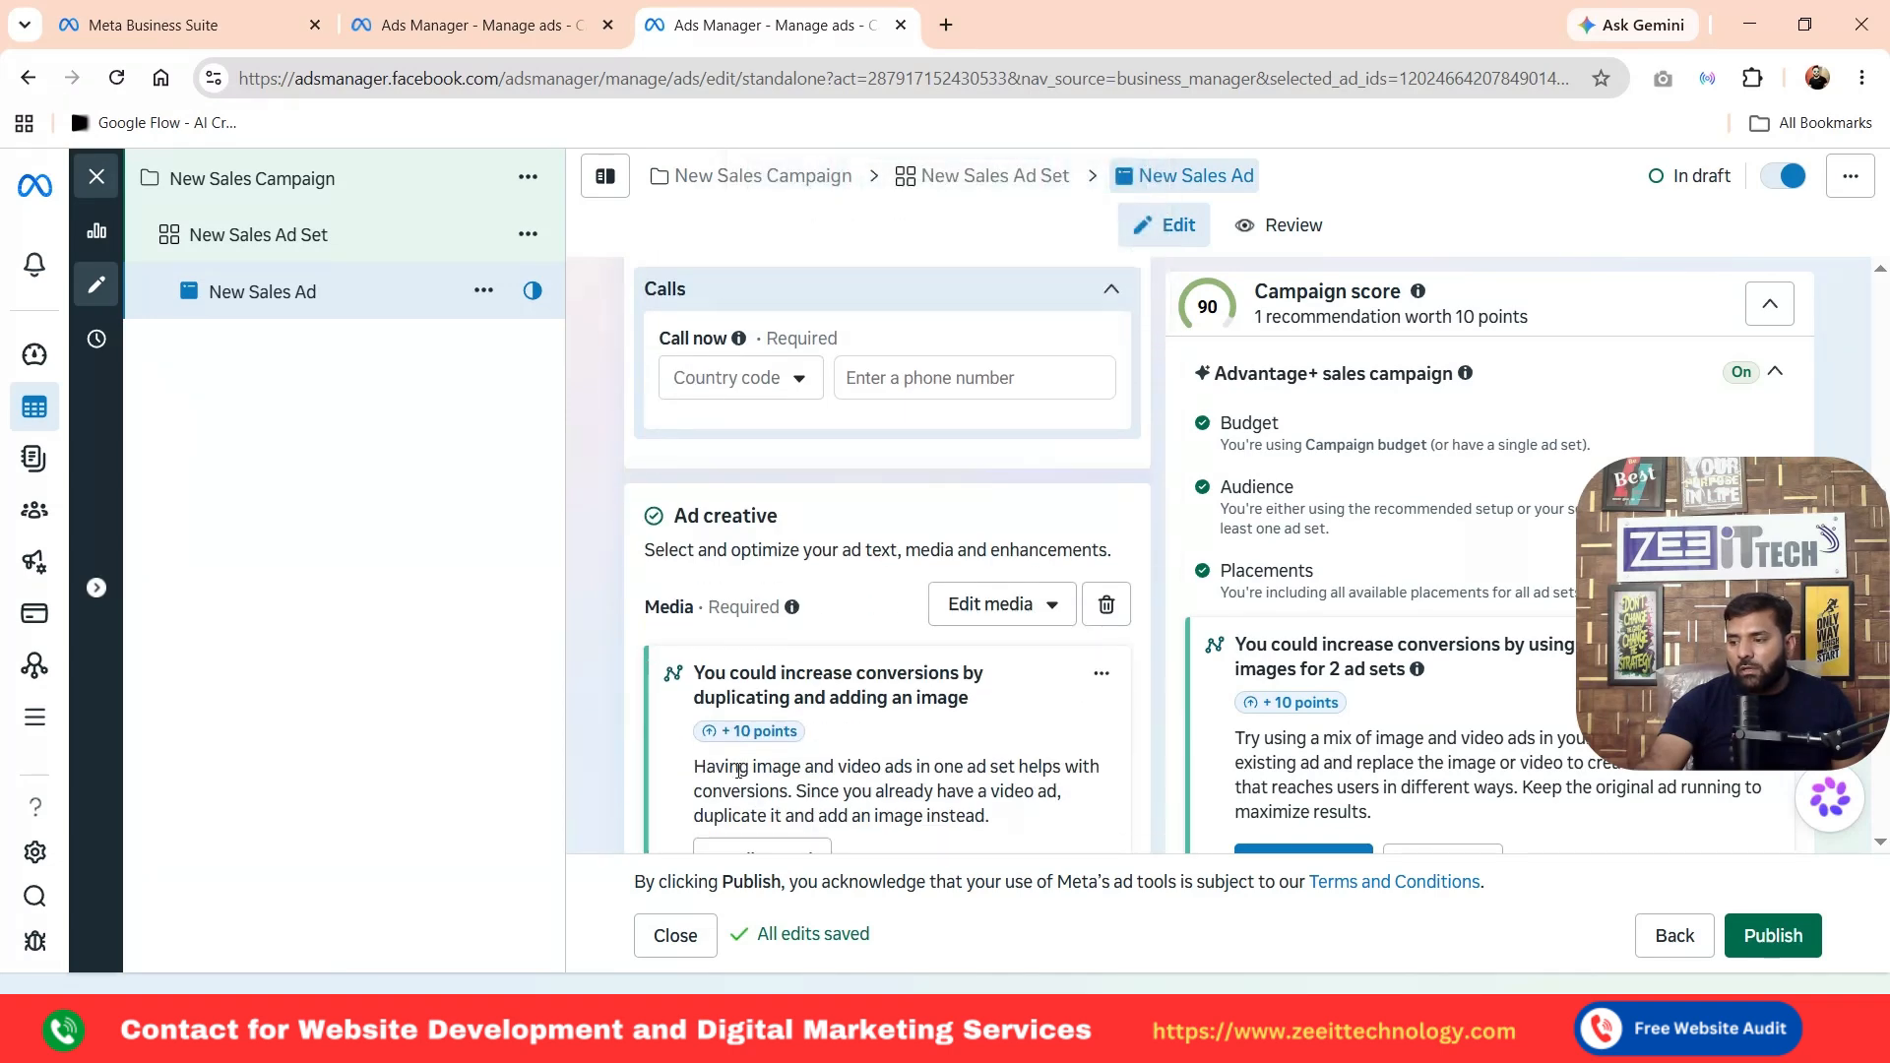
scroll(737, 777, "down", 3)
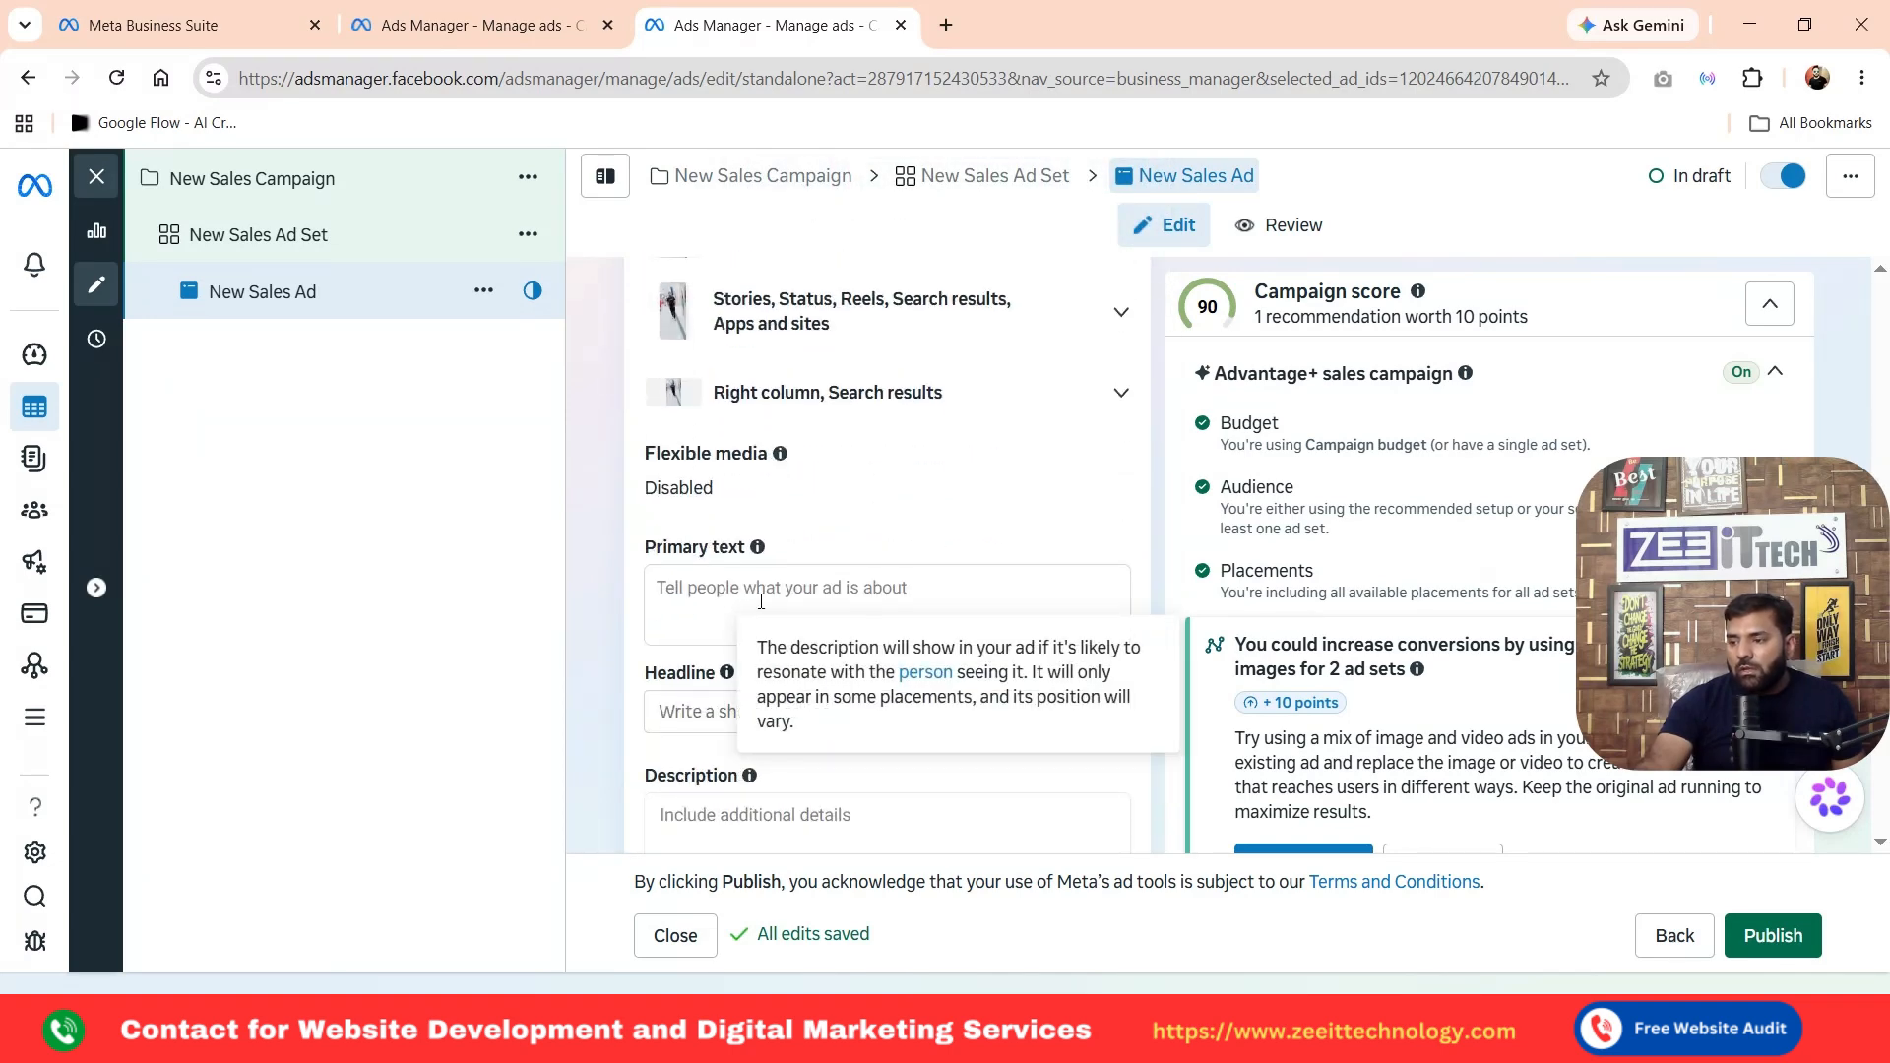
scroll(761, 600, "down", 6)
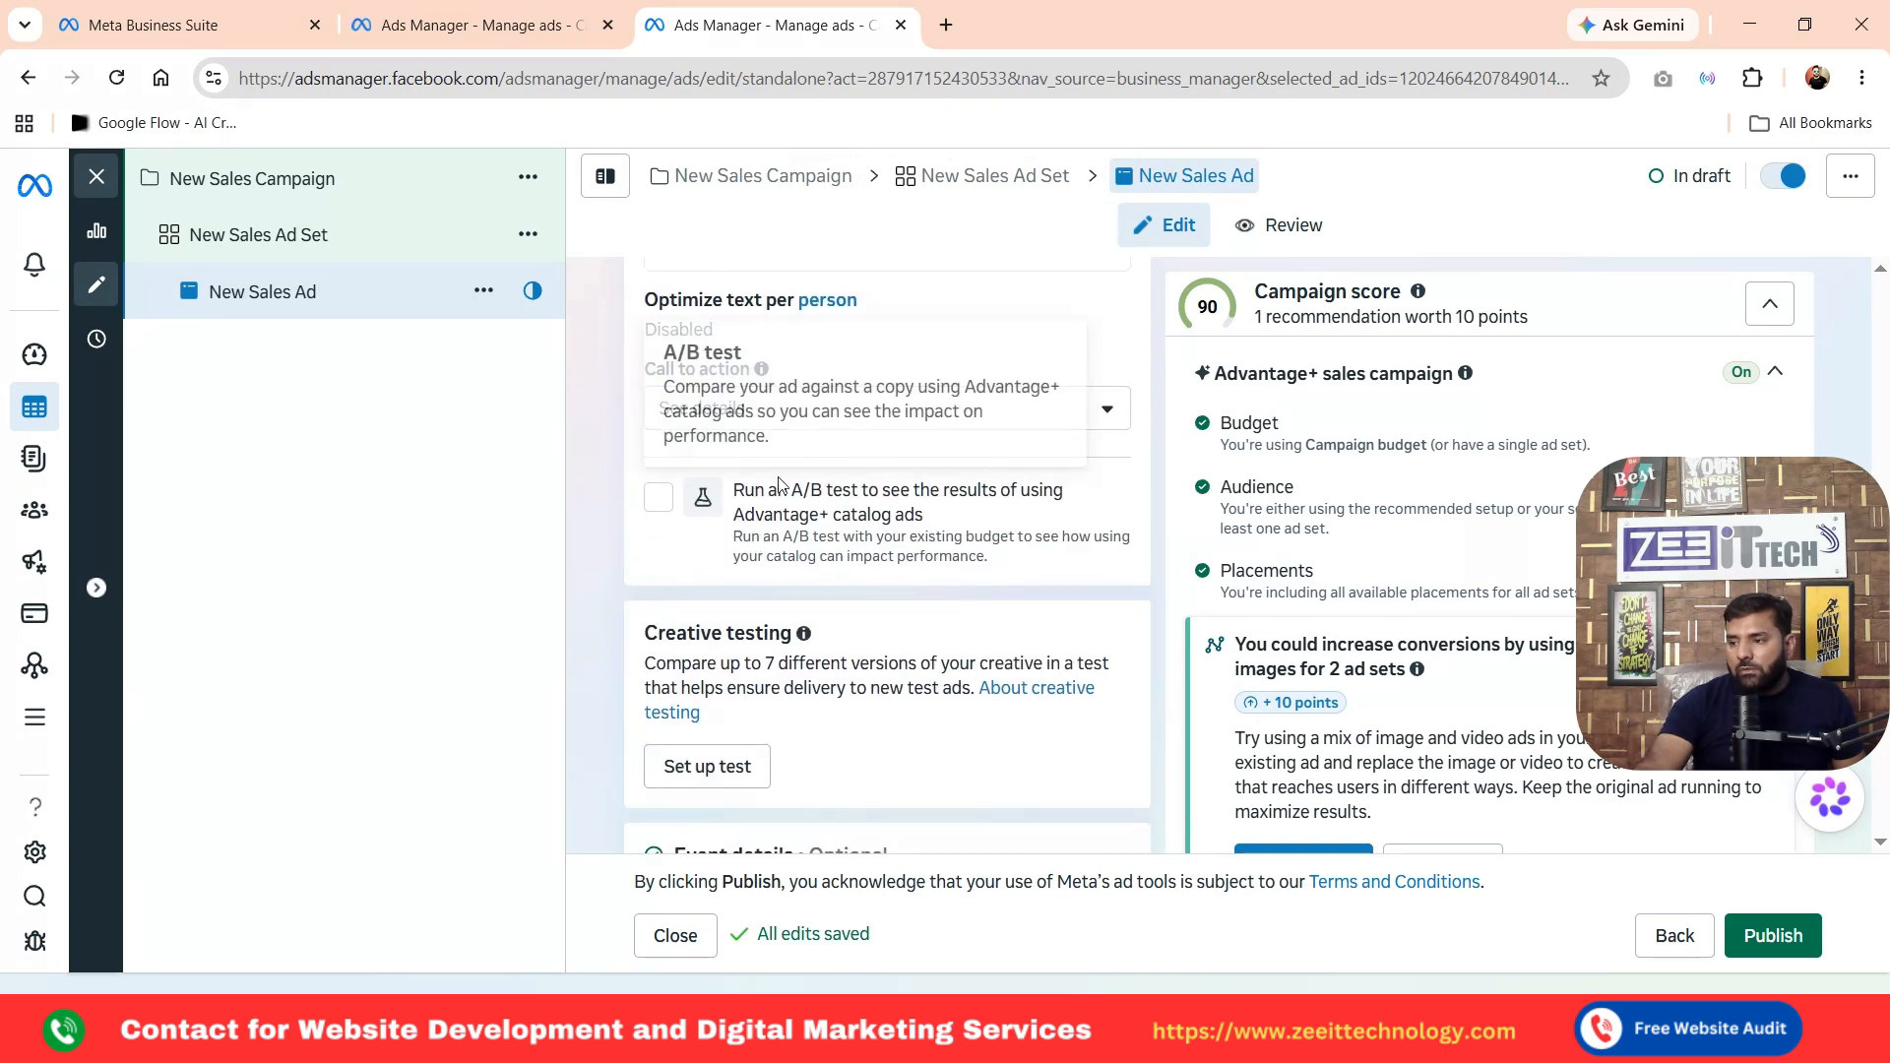
Set the call to action of New Sales Ad to "Shop now"
left_click(792, 409)
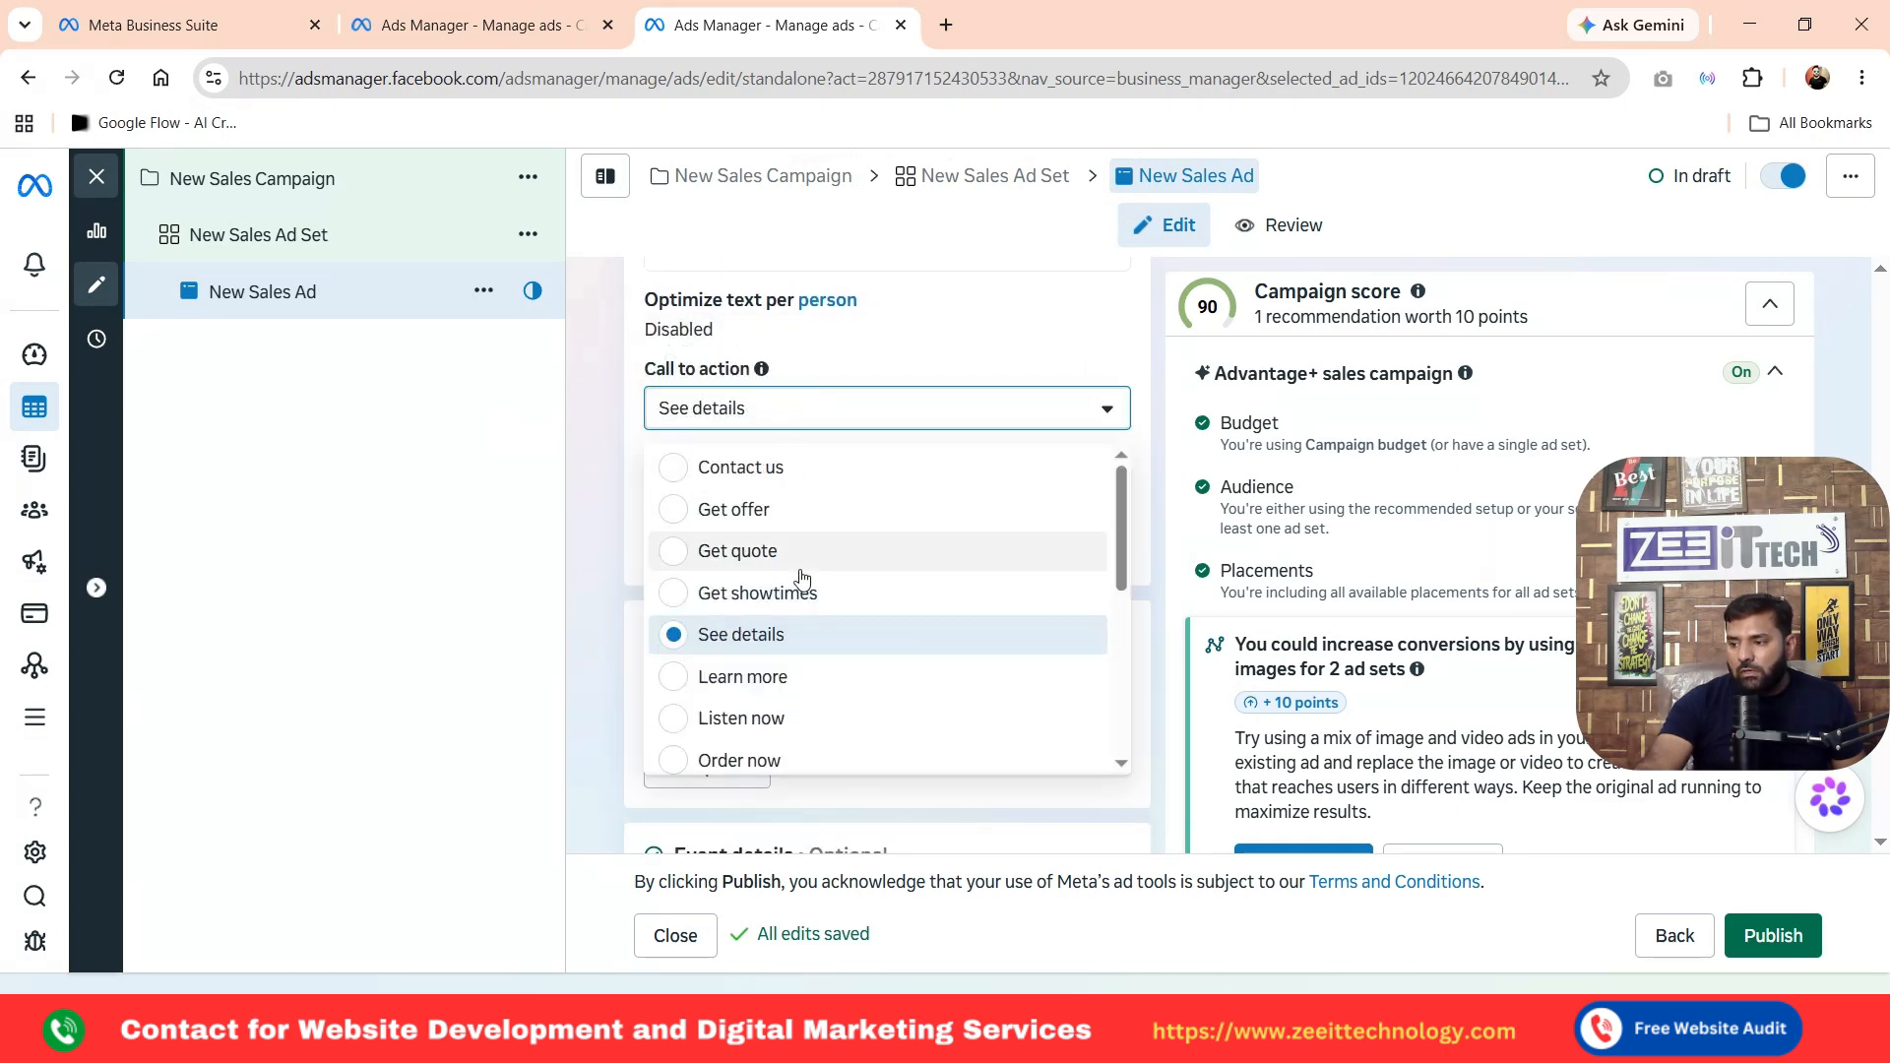
scroll(832, 634, "down", 1)
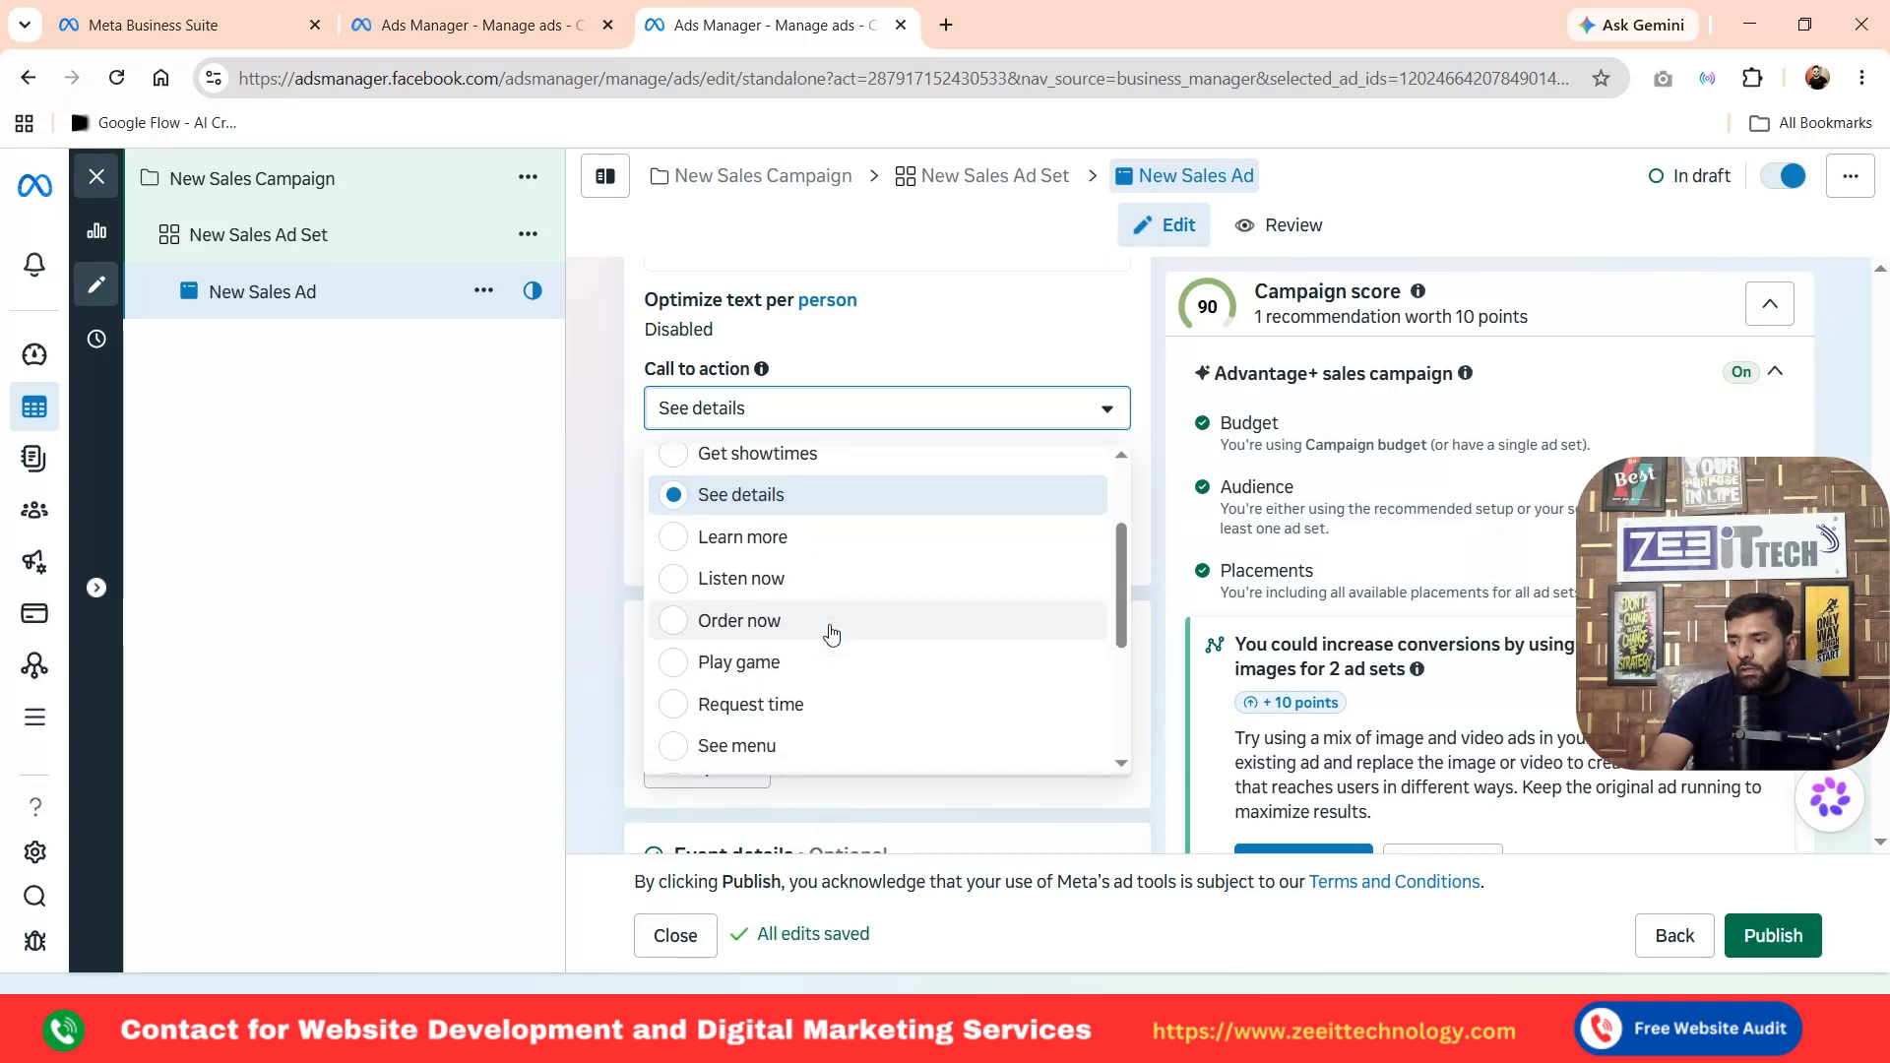
scroll(832, 635, "down", 1)
scroll(833, 620, "down", 1)
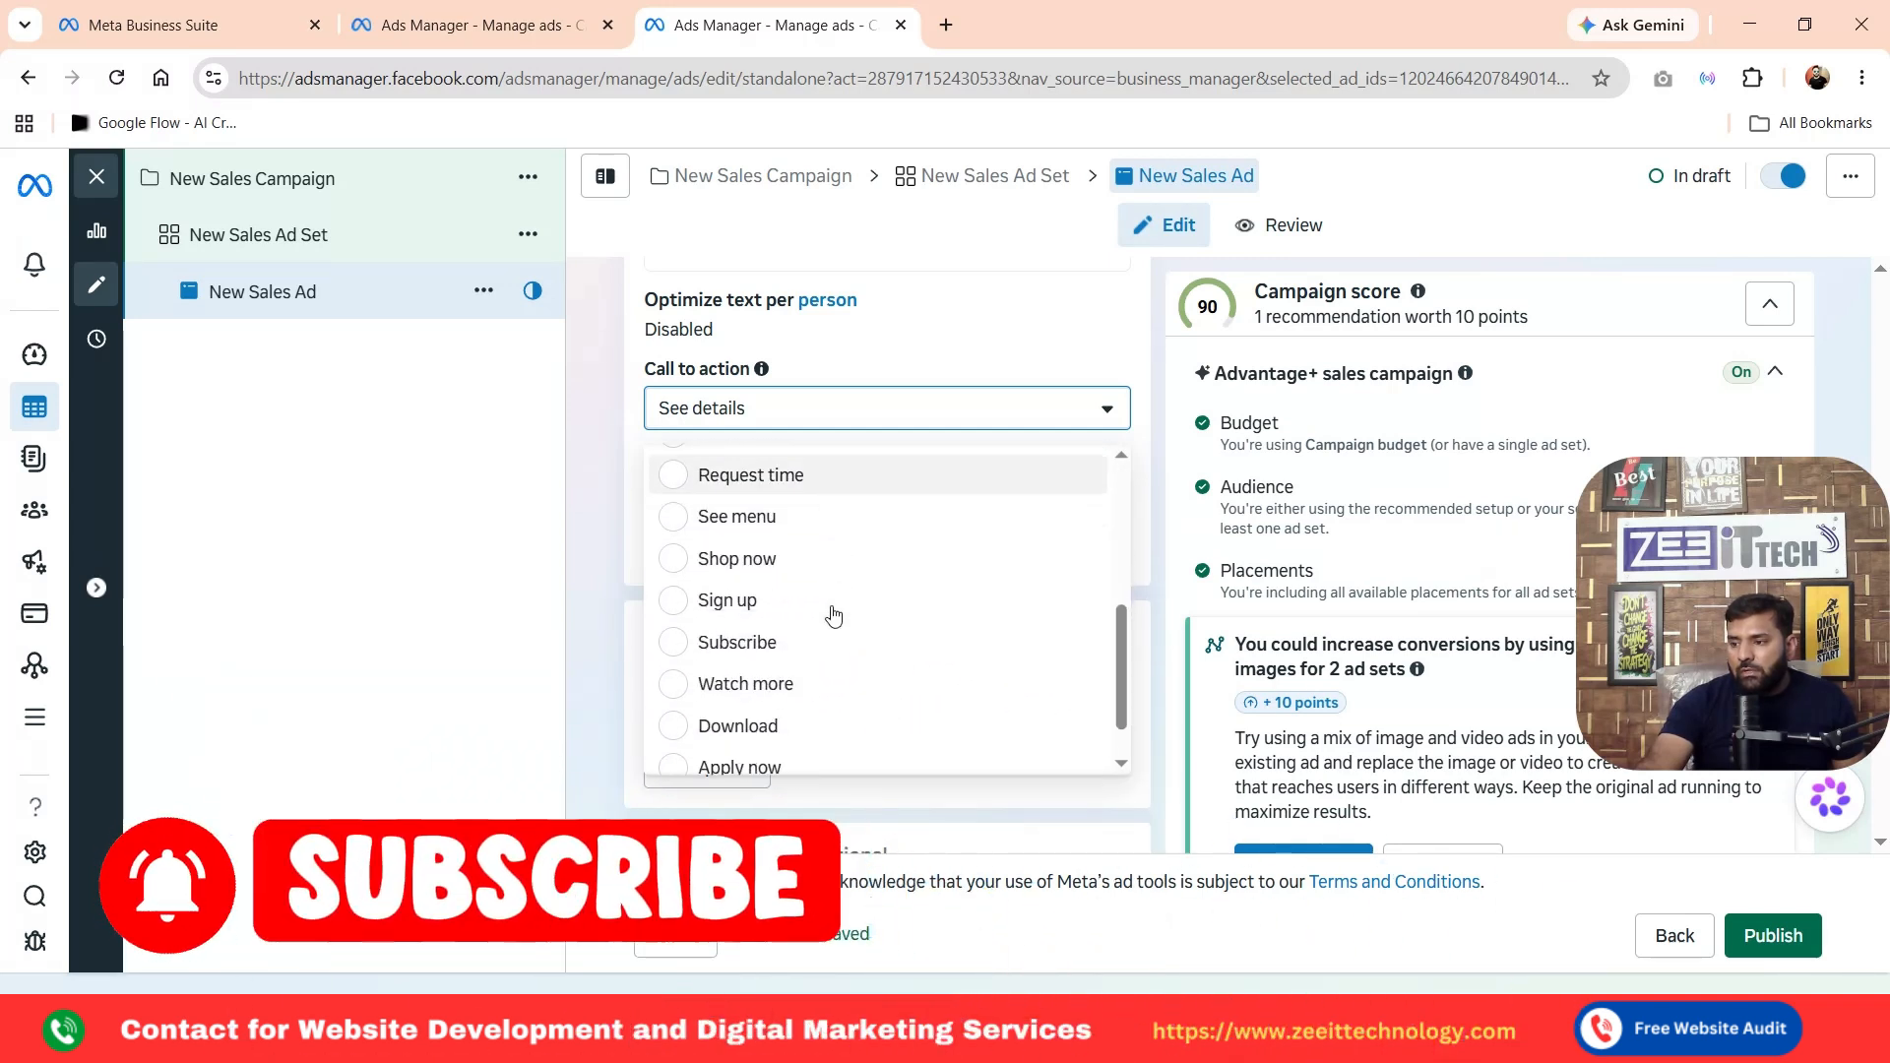
left_click(771, 558)
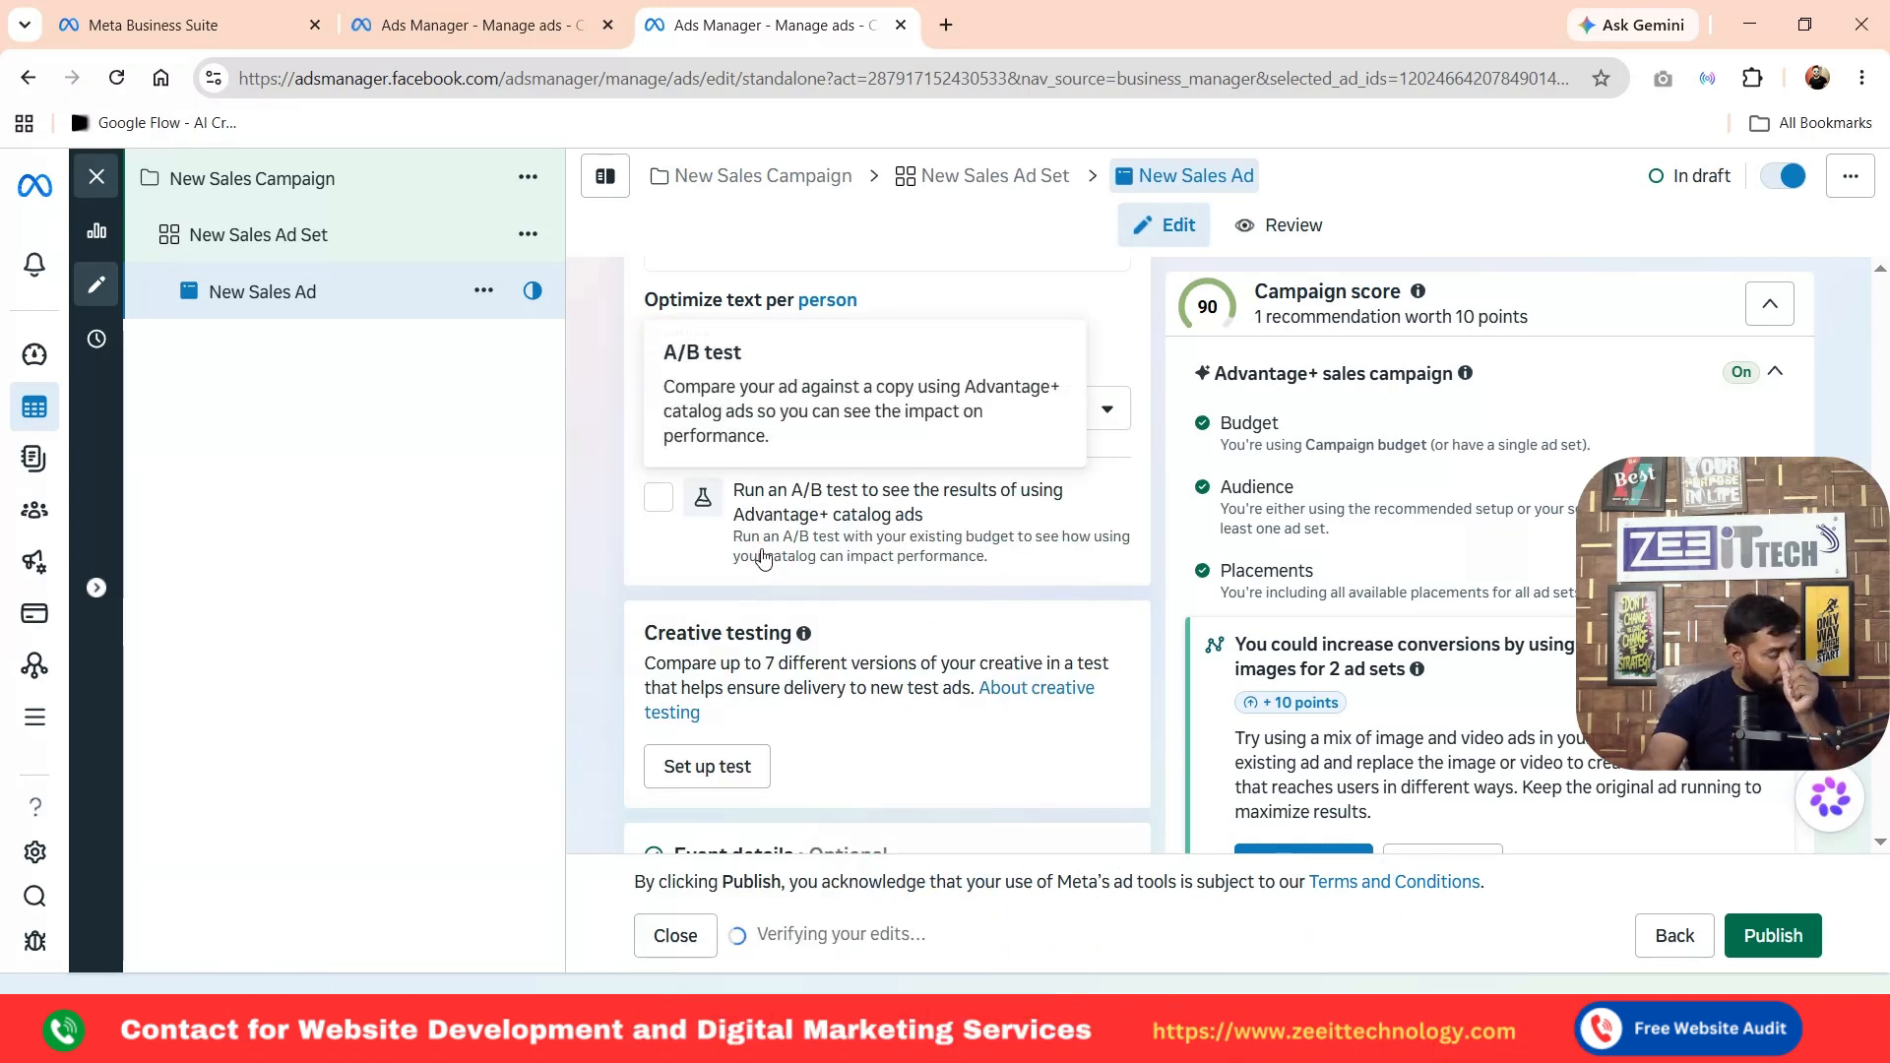
scroll(910, 701, "up", 1)
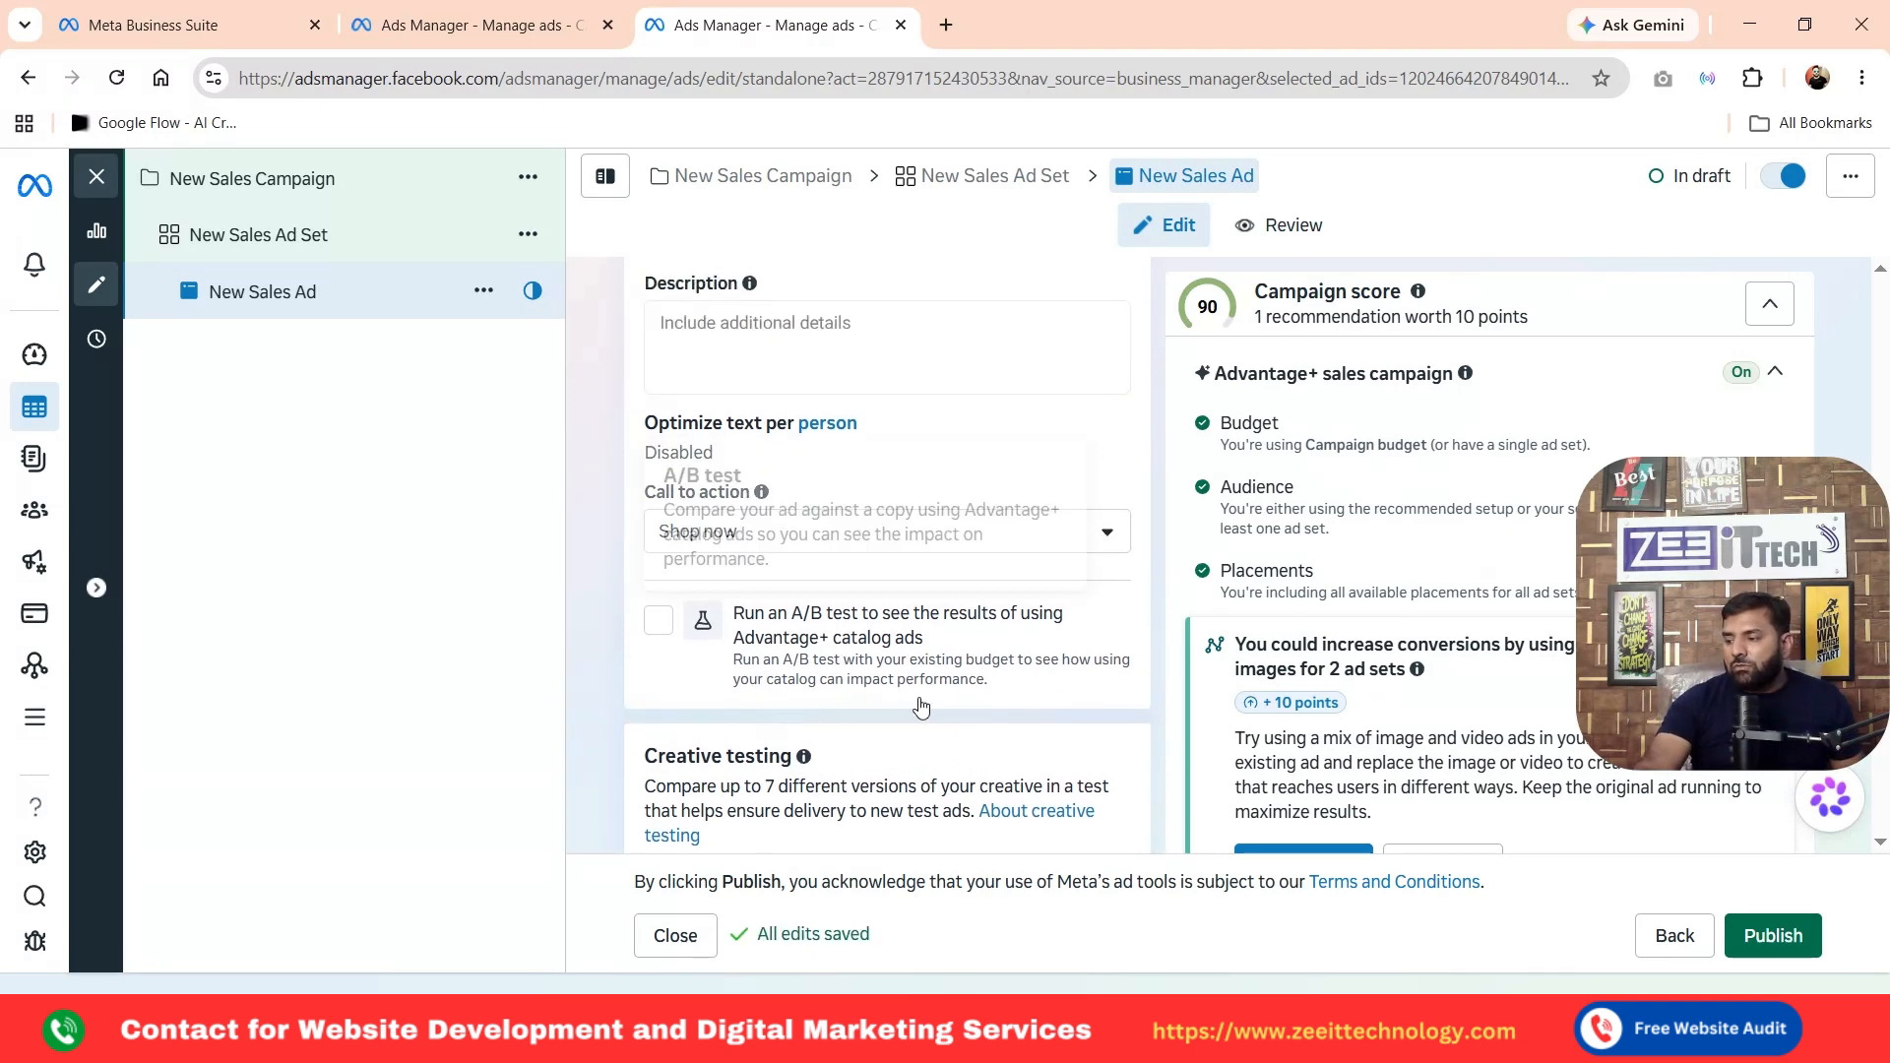
Review the catalog ads and budget strategy settings of New Sales Campaign, and switch to the draft New Traffic Ad
left_click(229, 187)
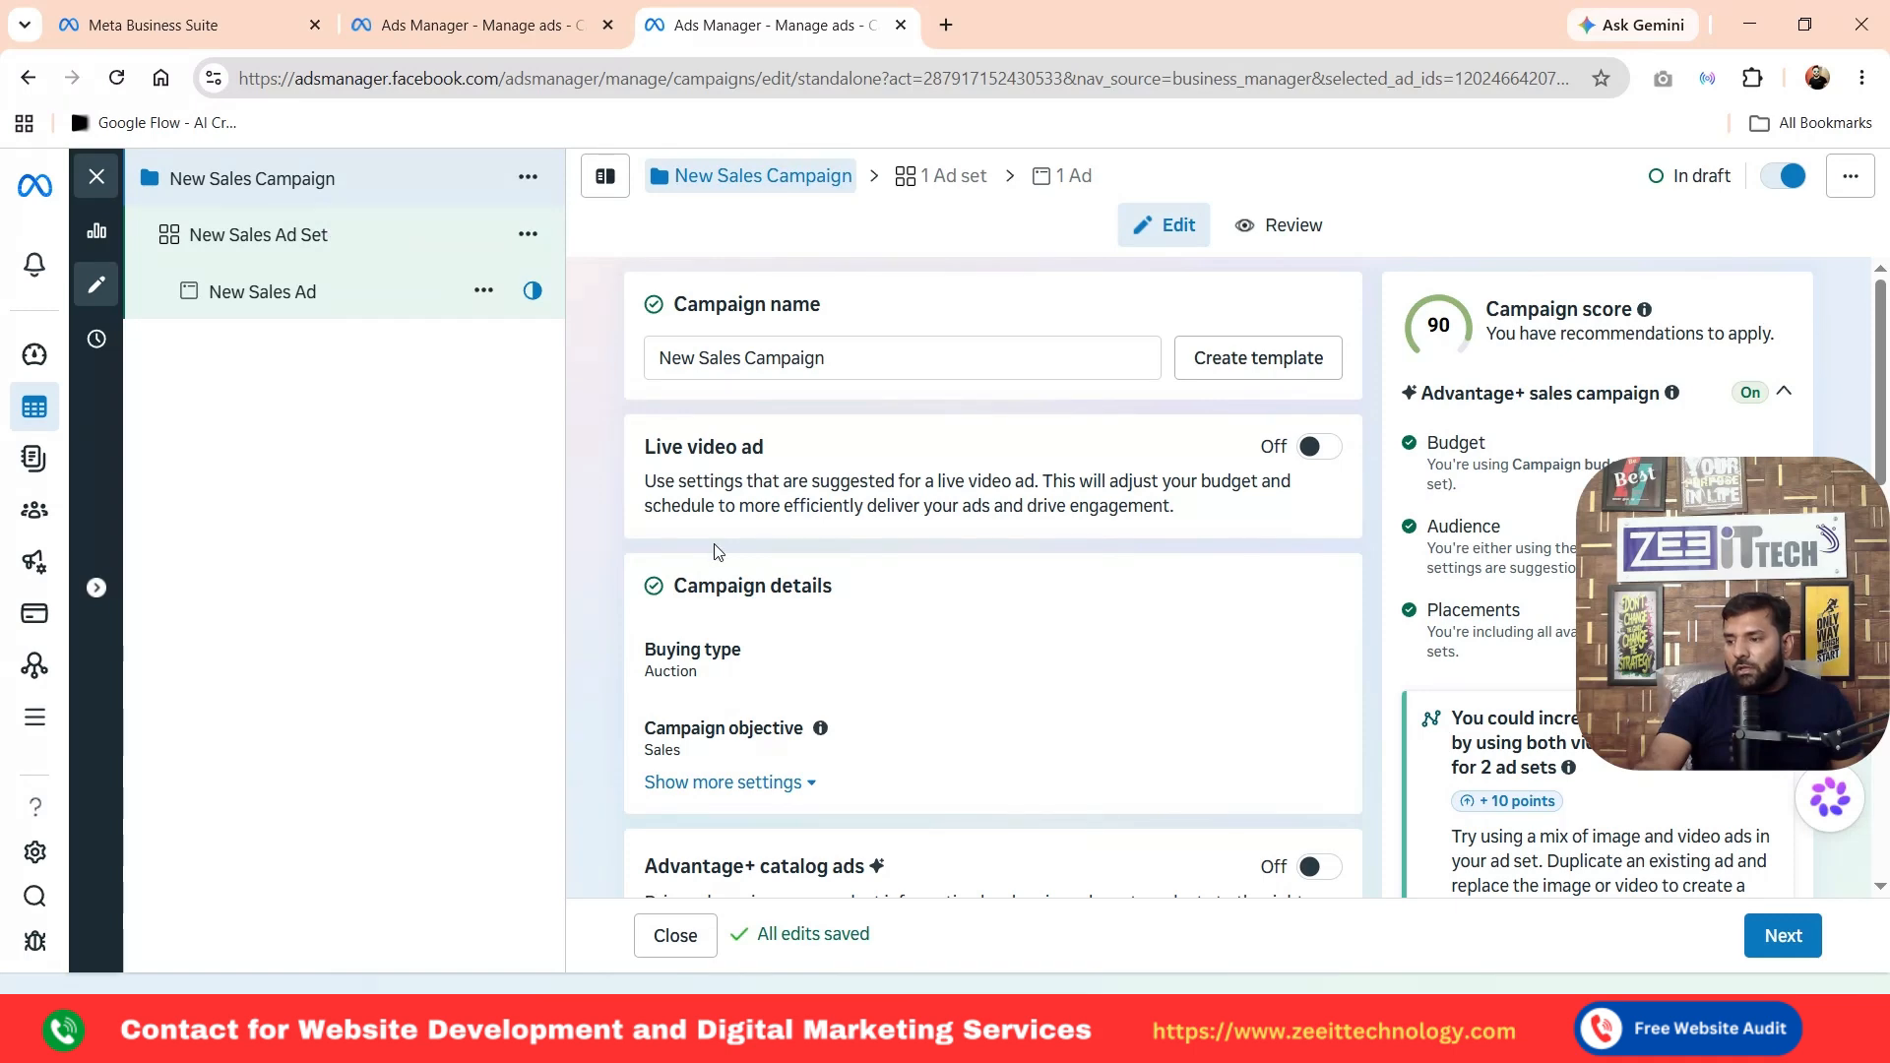
scroll(799, 645, "down", 5)
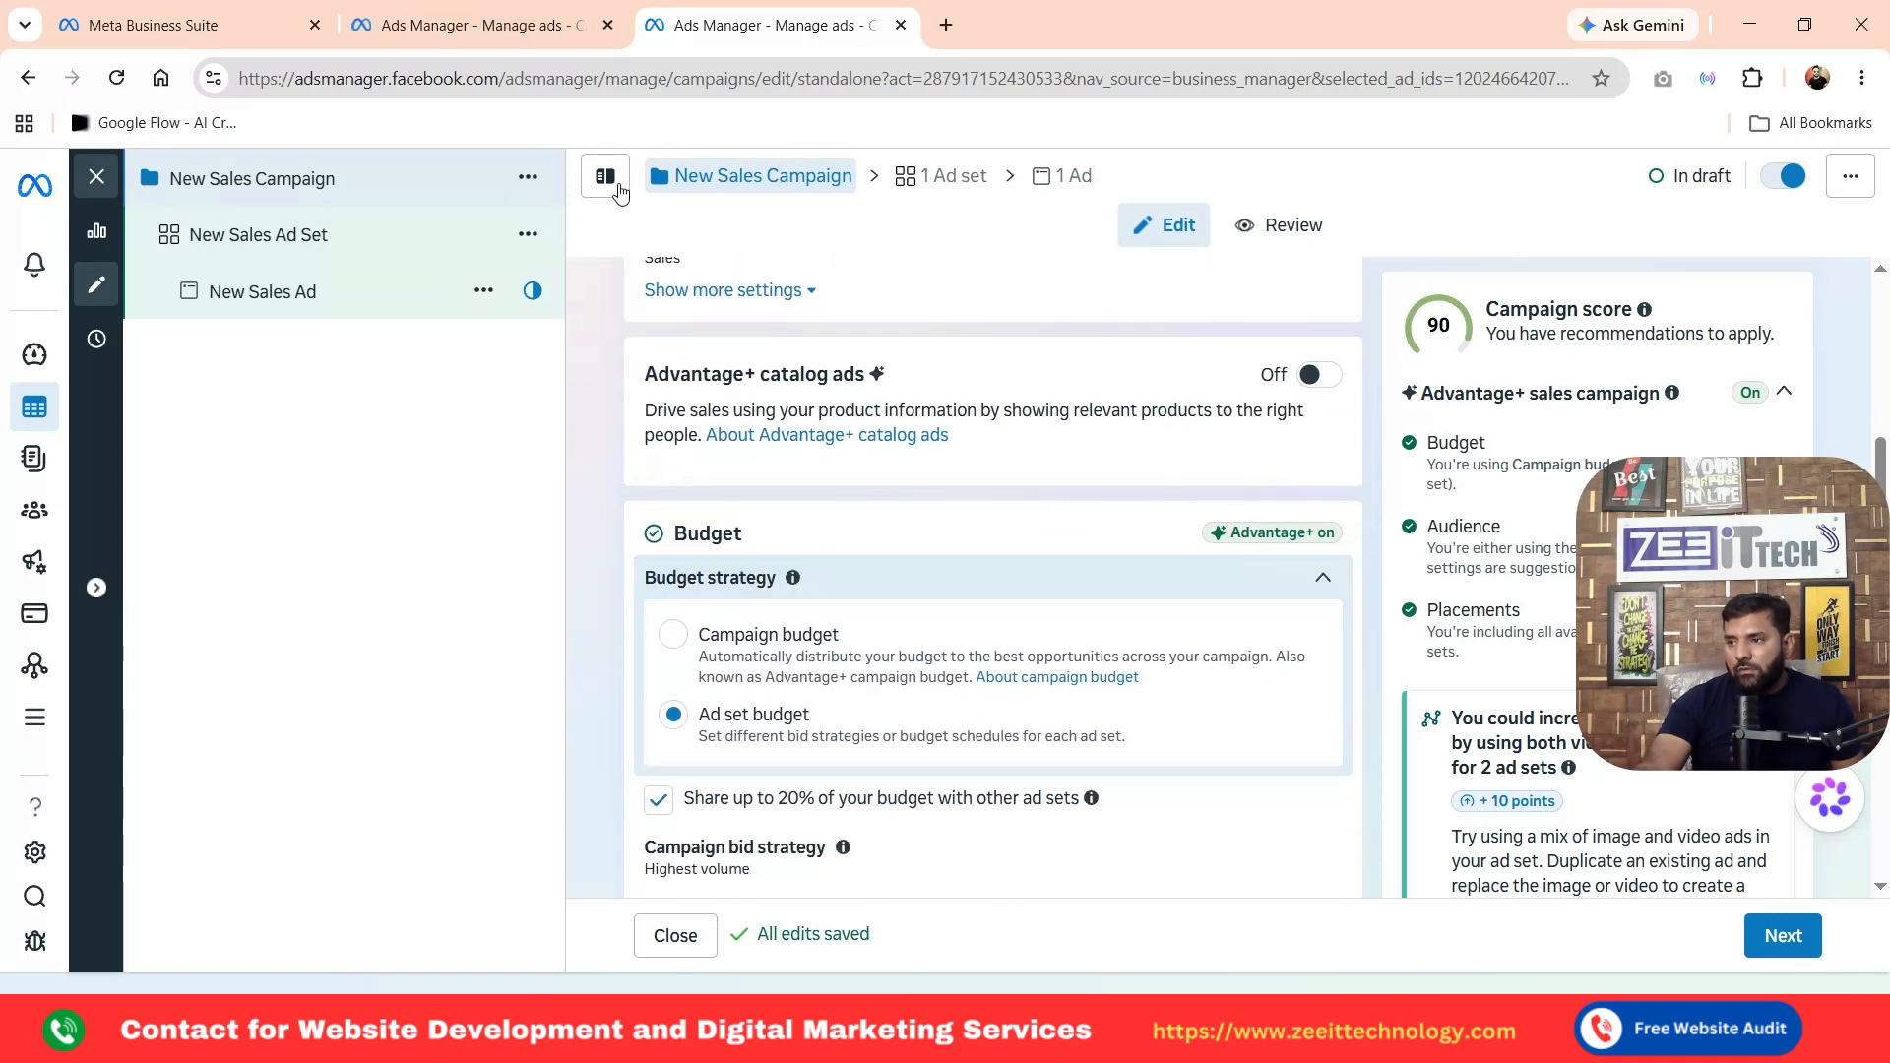
left_click(449, 8)
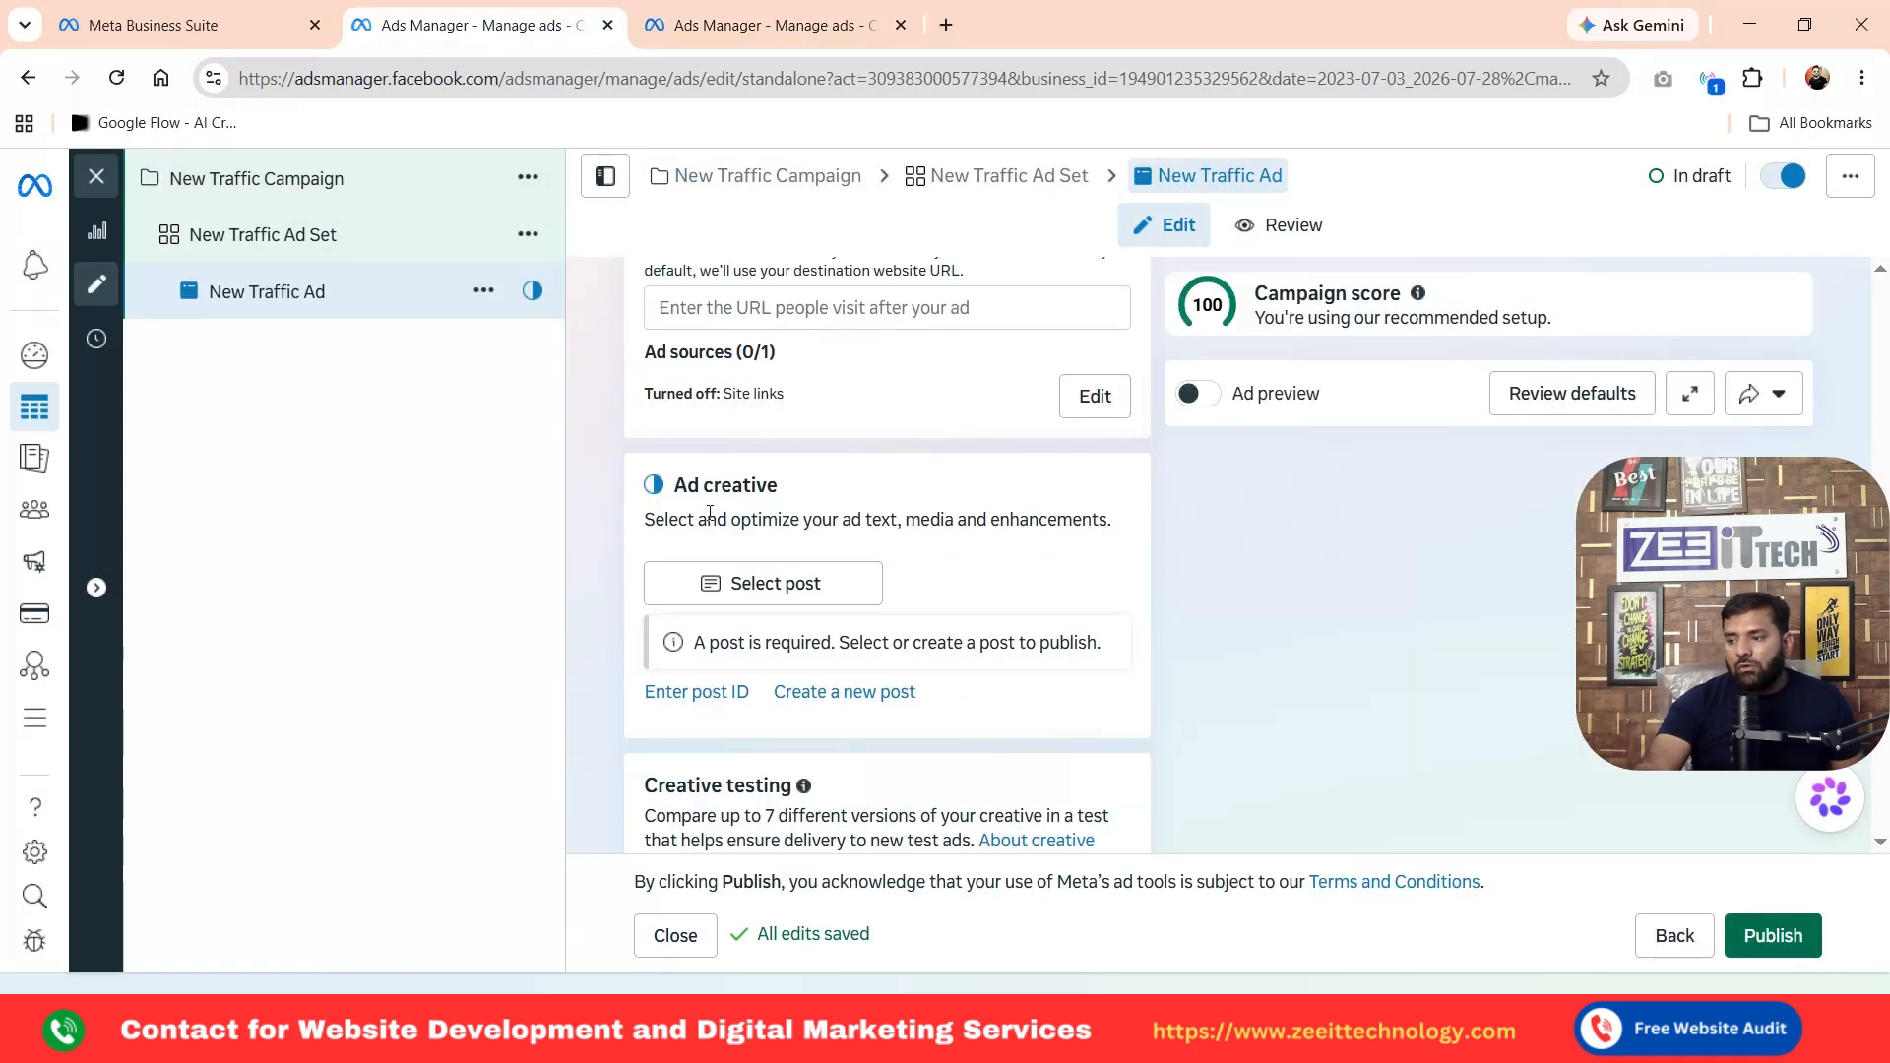